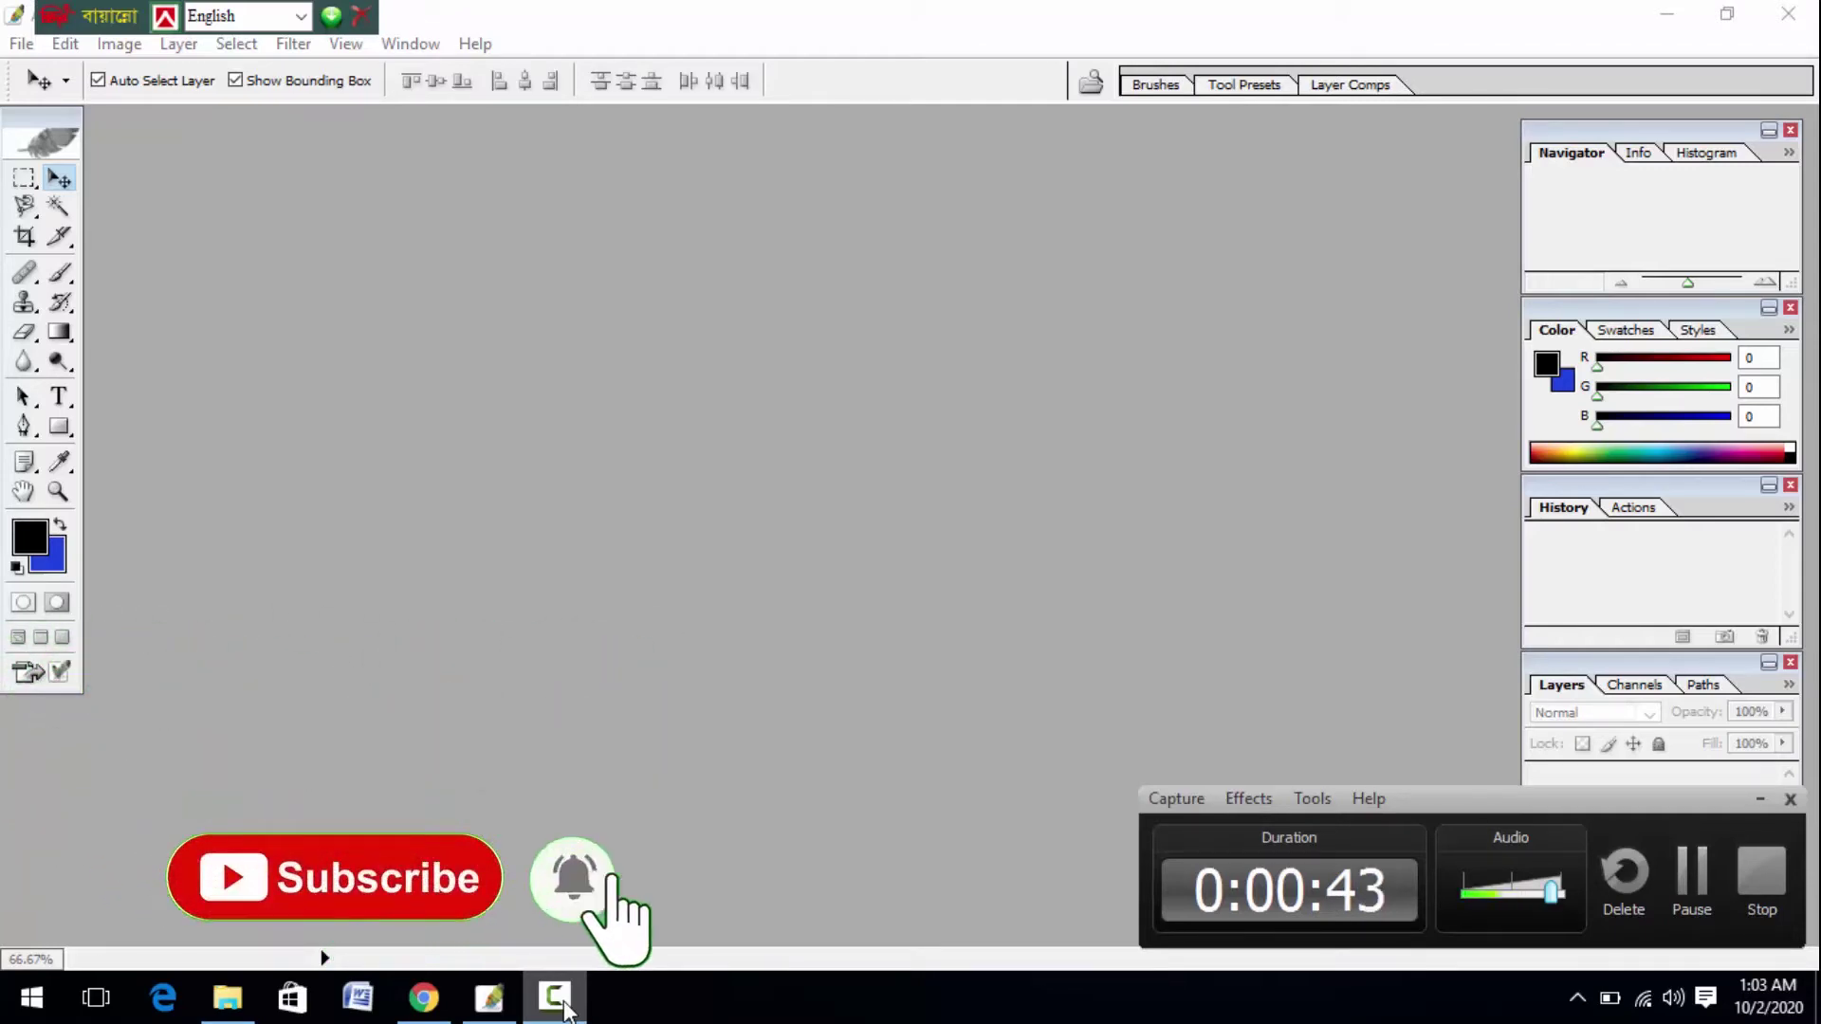
# Open the downloaded 883323.jpg from the browser in Photoshop and maximize its document window
pyautogui.click(1769, 801)
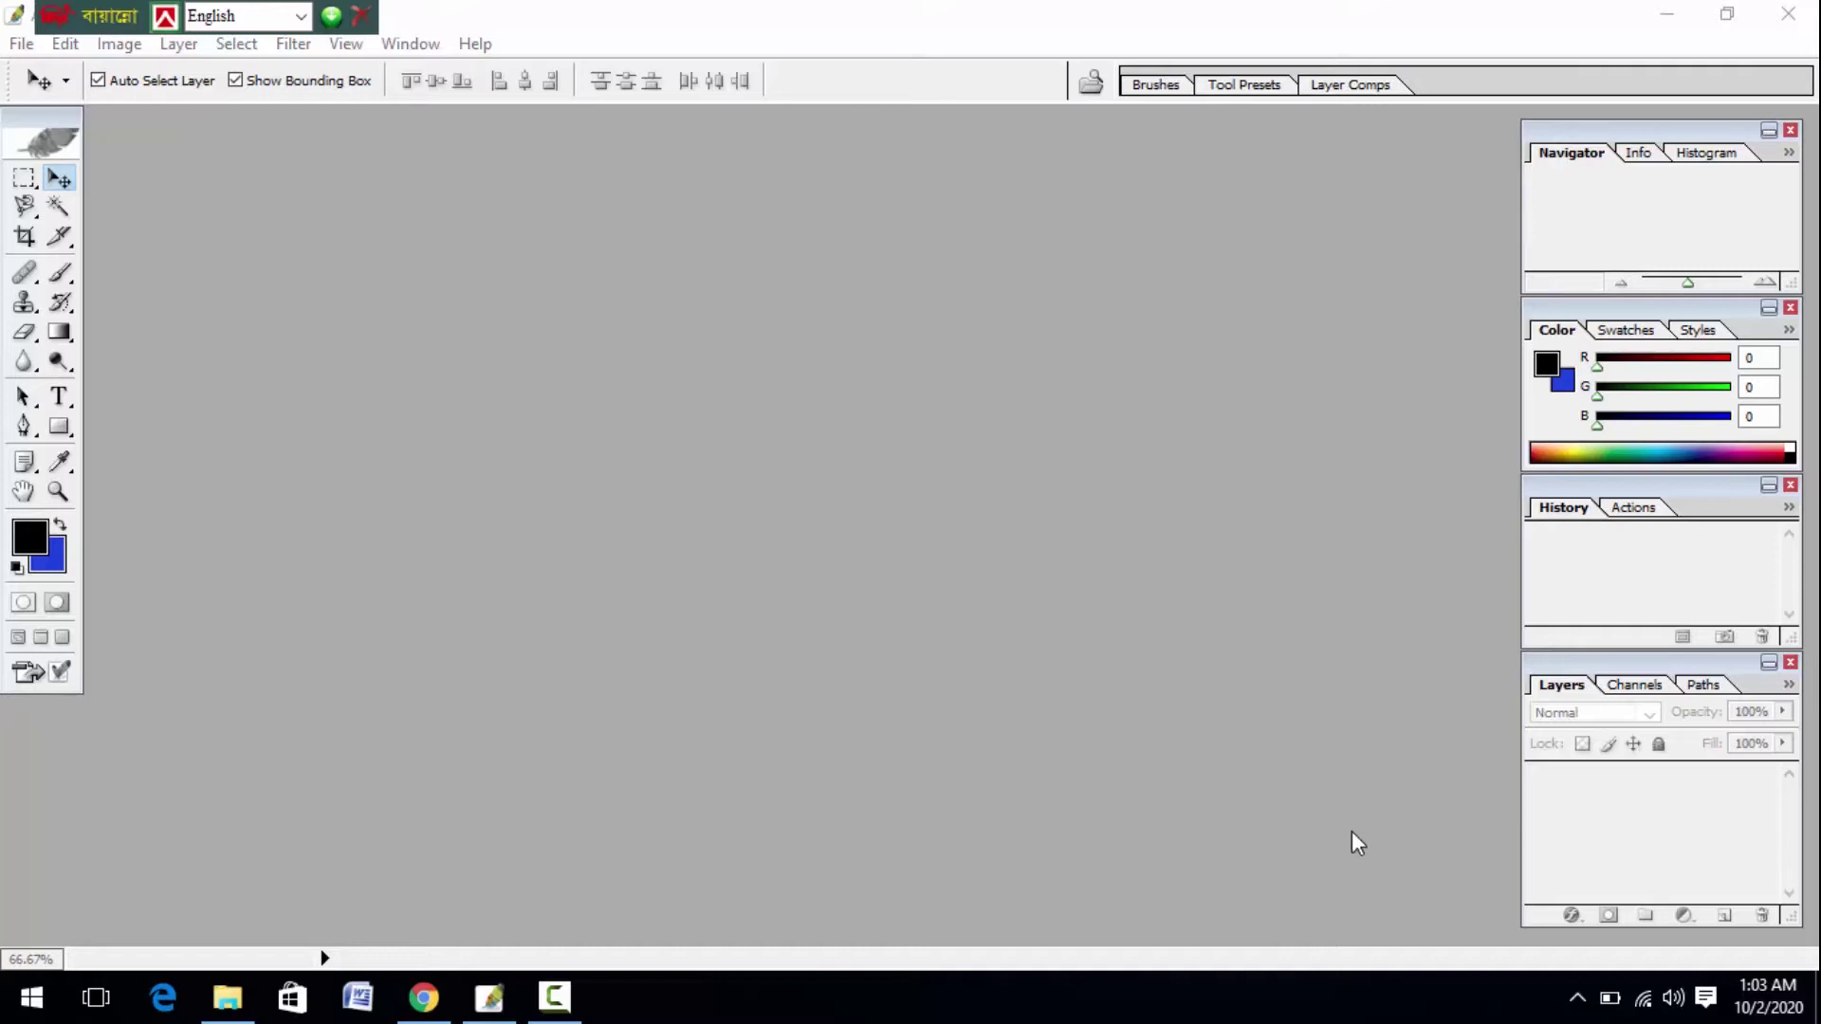
pyautogui.click(1662, 21)
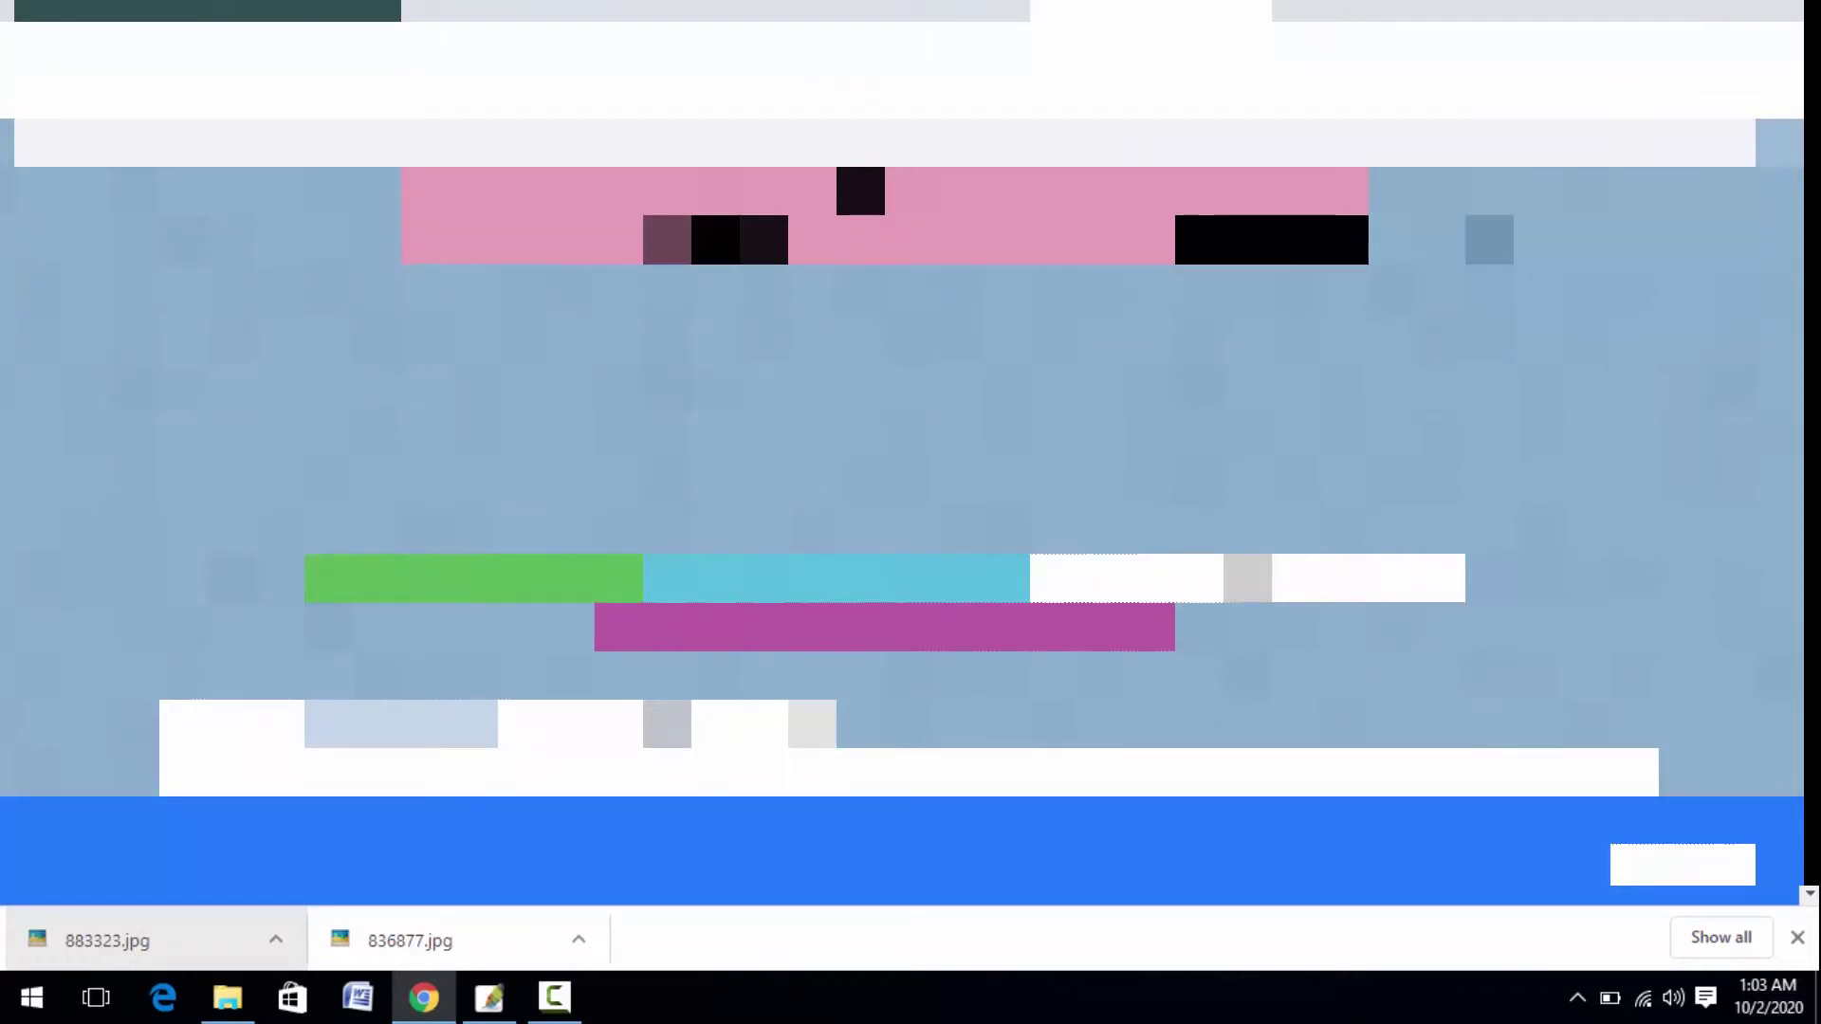
pyautogui.moveTo(85, 960); pyautogui.dragTo(569, 683)
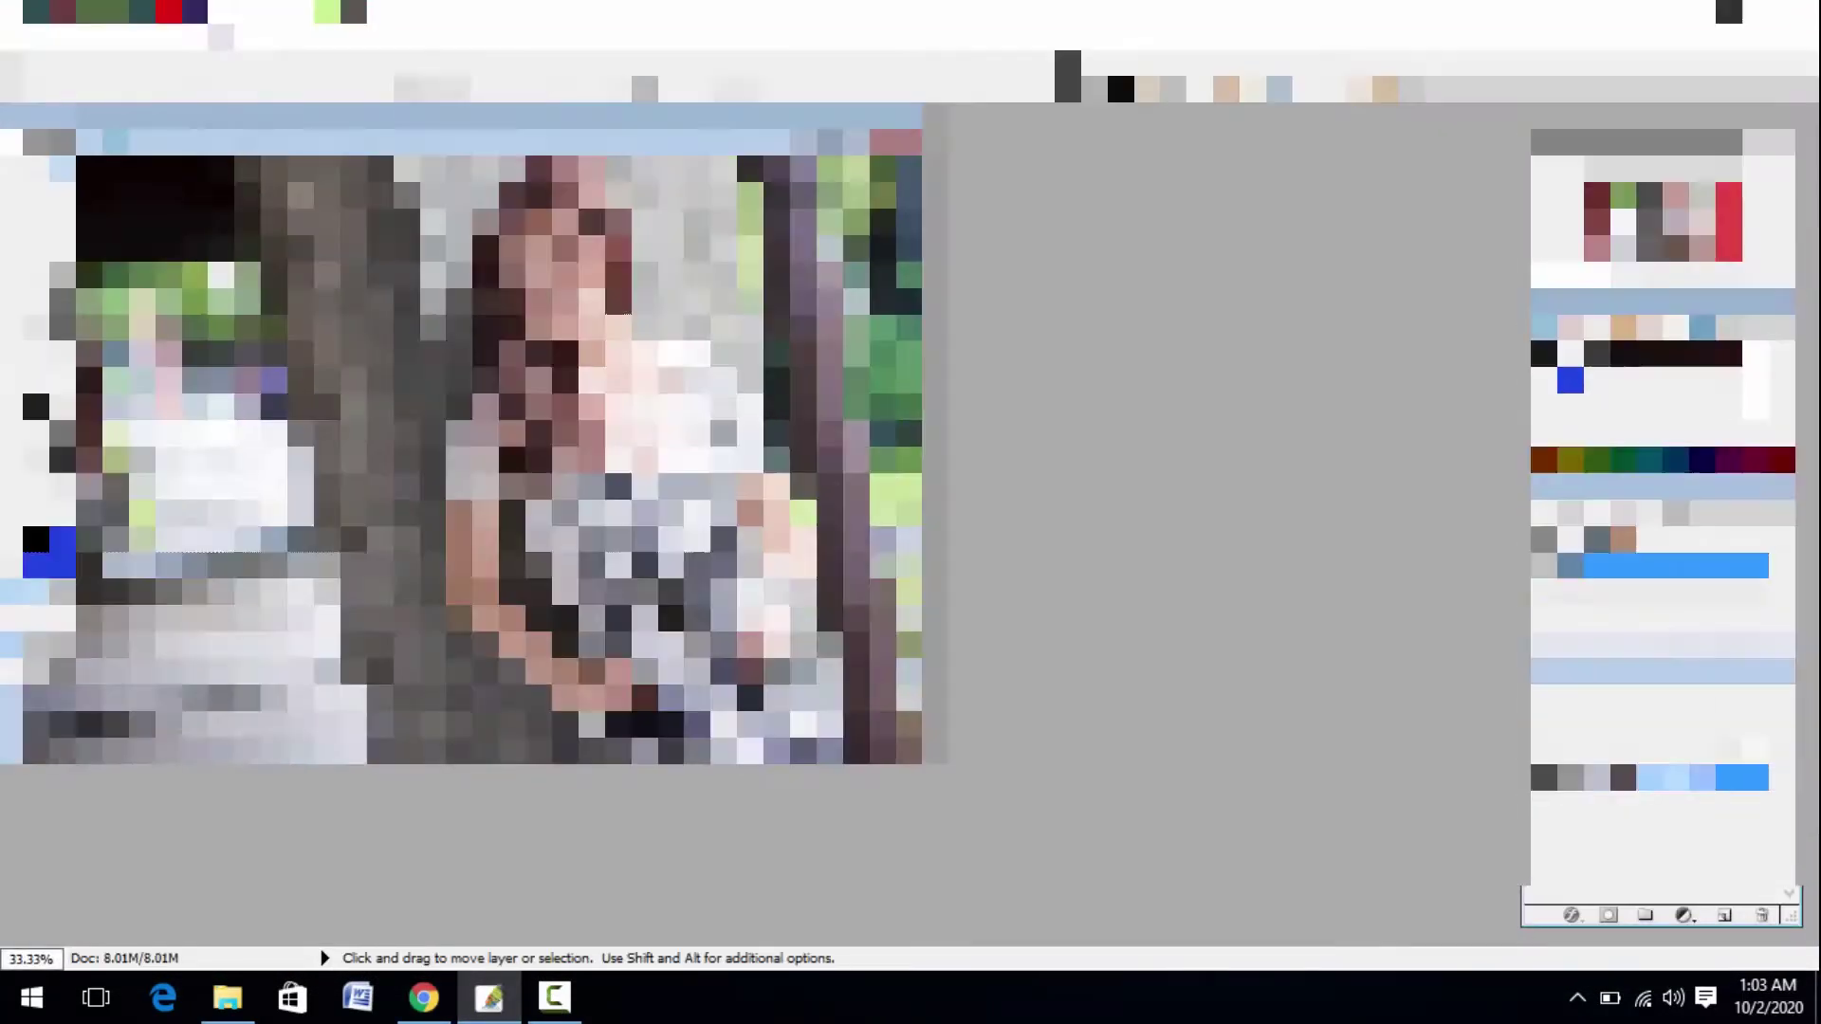
pyautogui.click(852, 137)
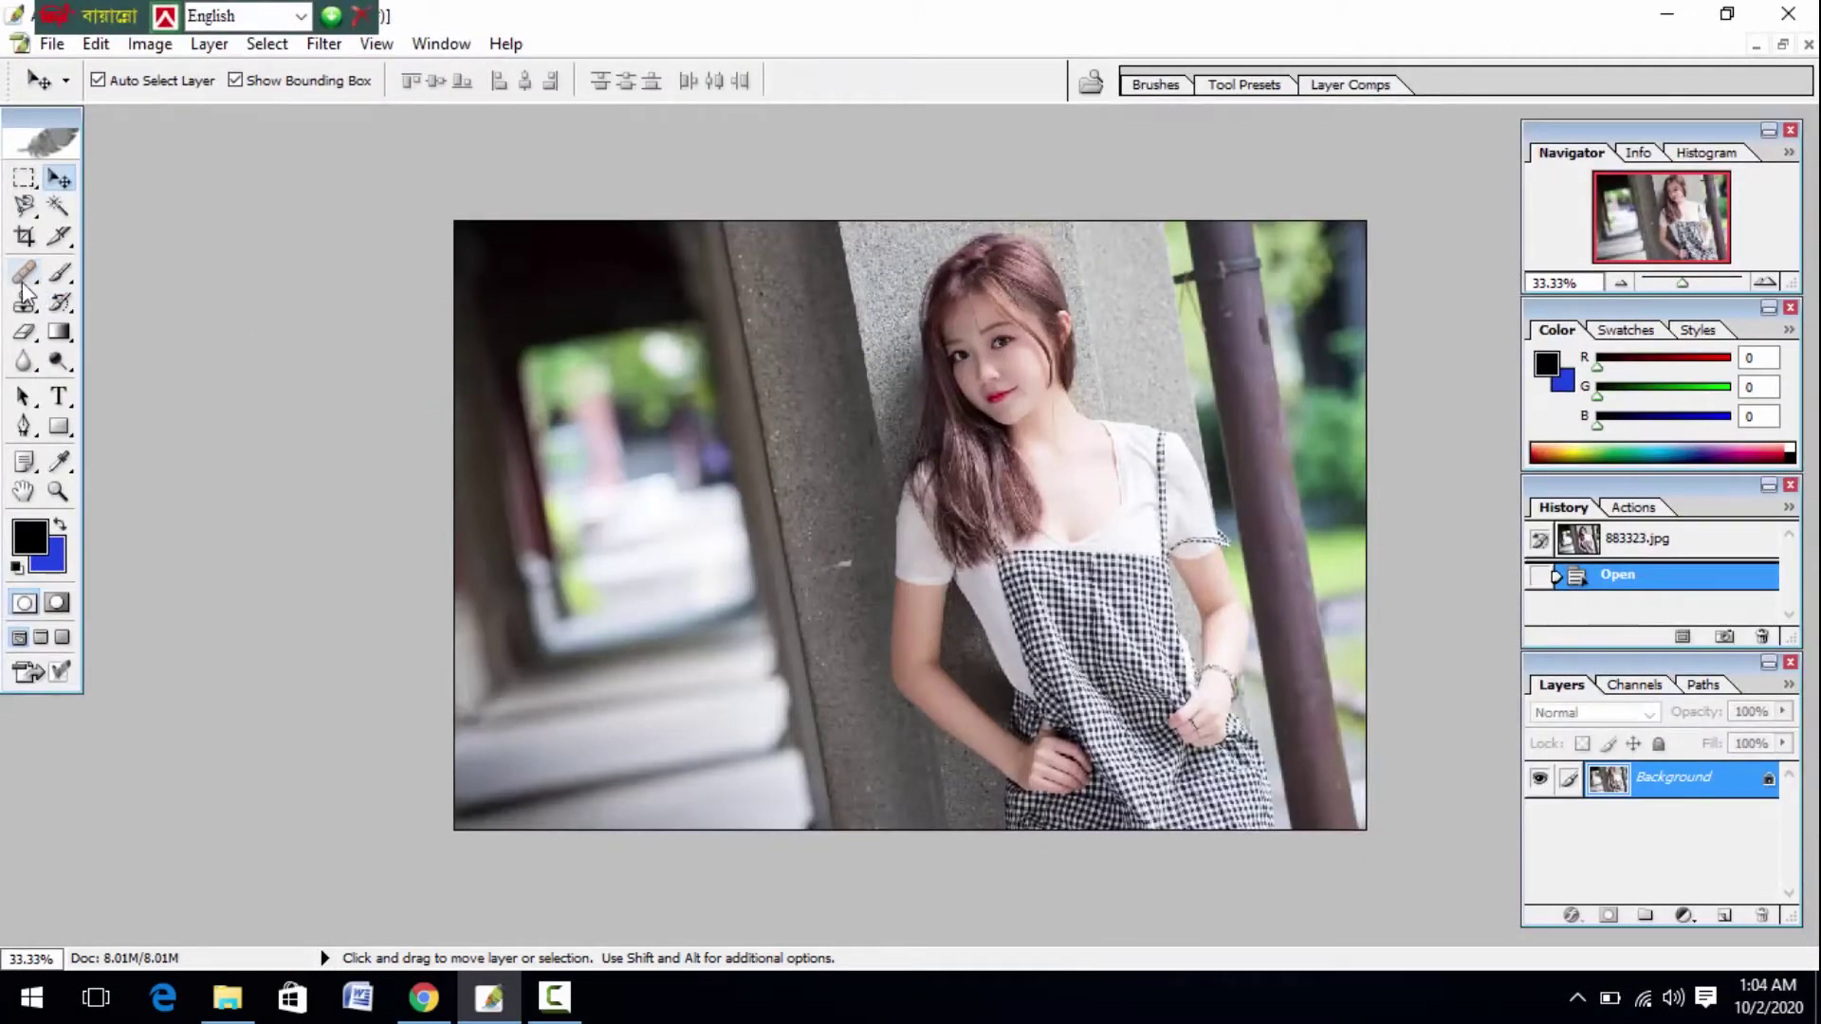
# Clear the Crop tool's preset size and resolution, and crop the photo with a tilted frame around the woman's head and upper body
pyautogui.click(24, 236)
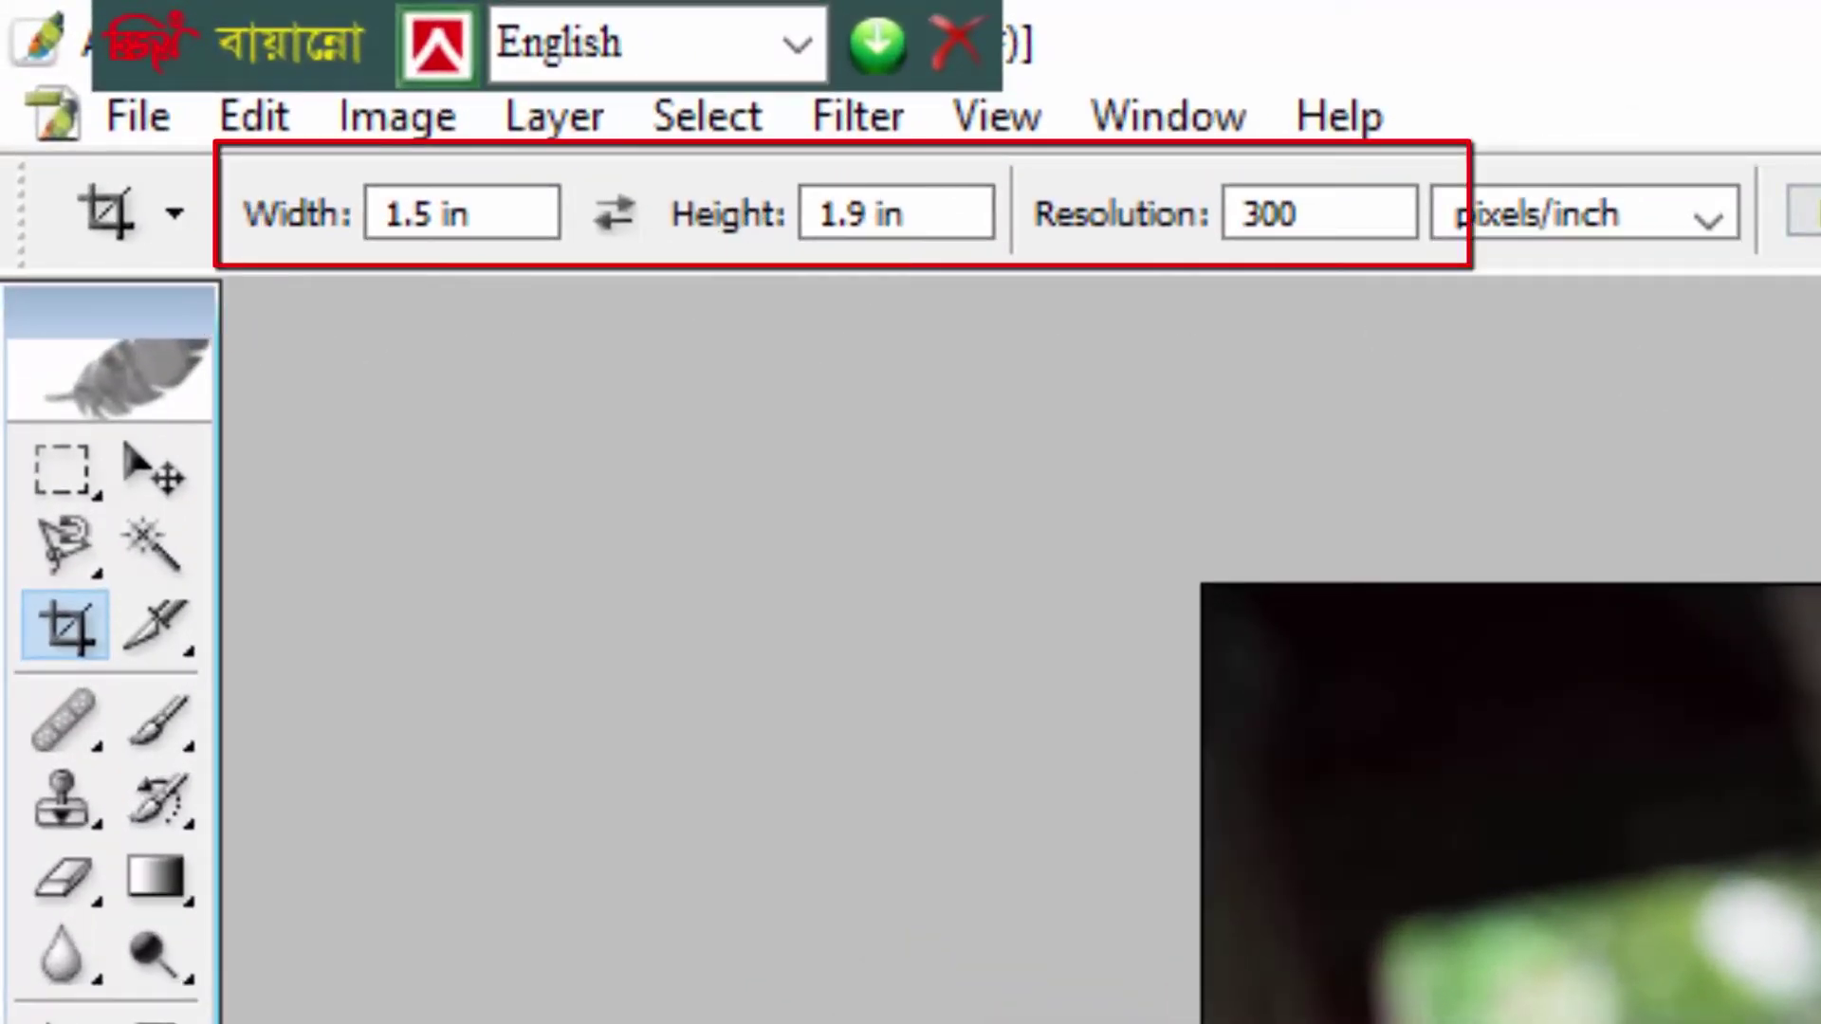
pyautogui.click(1819, 211)
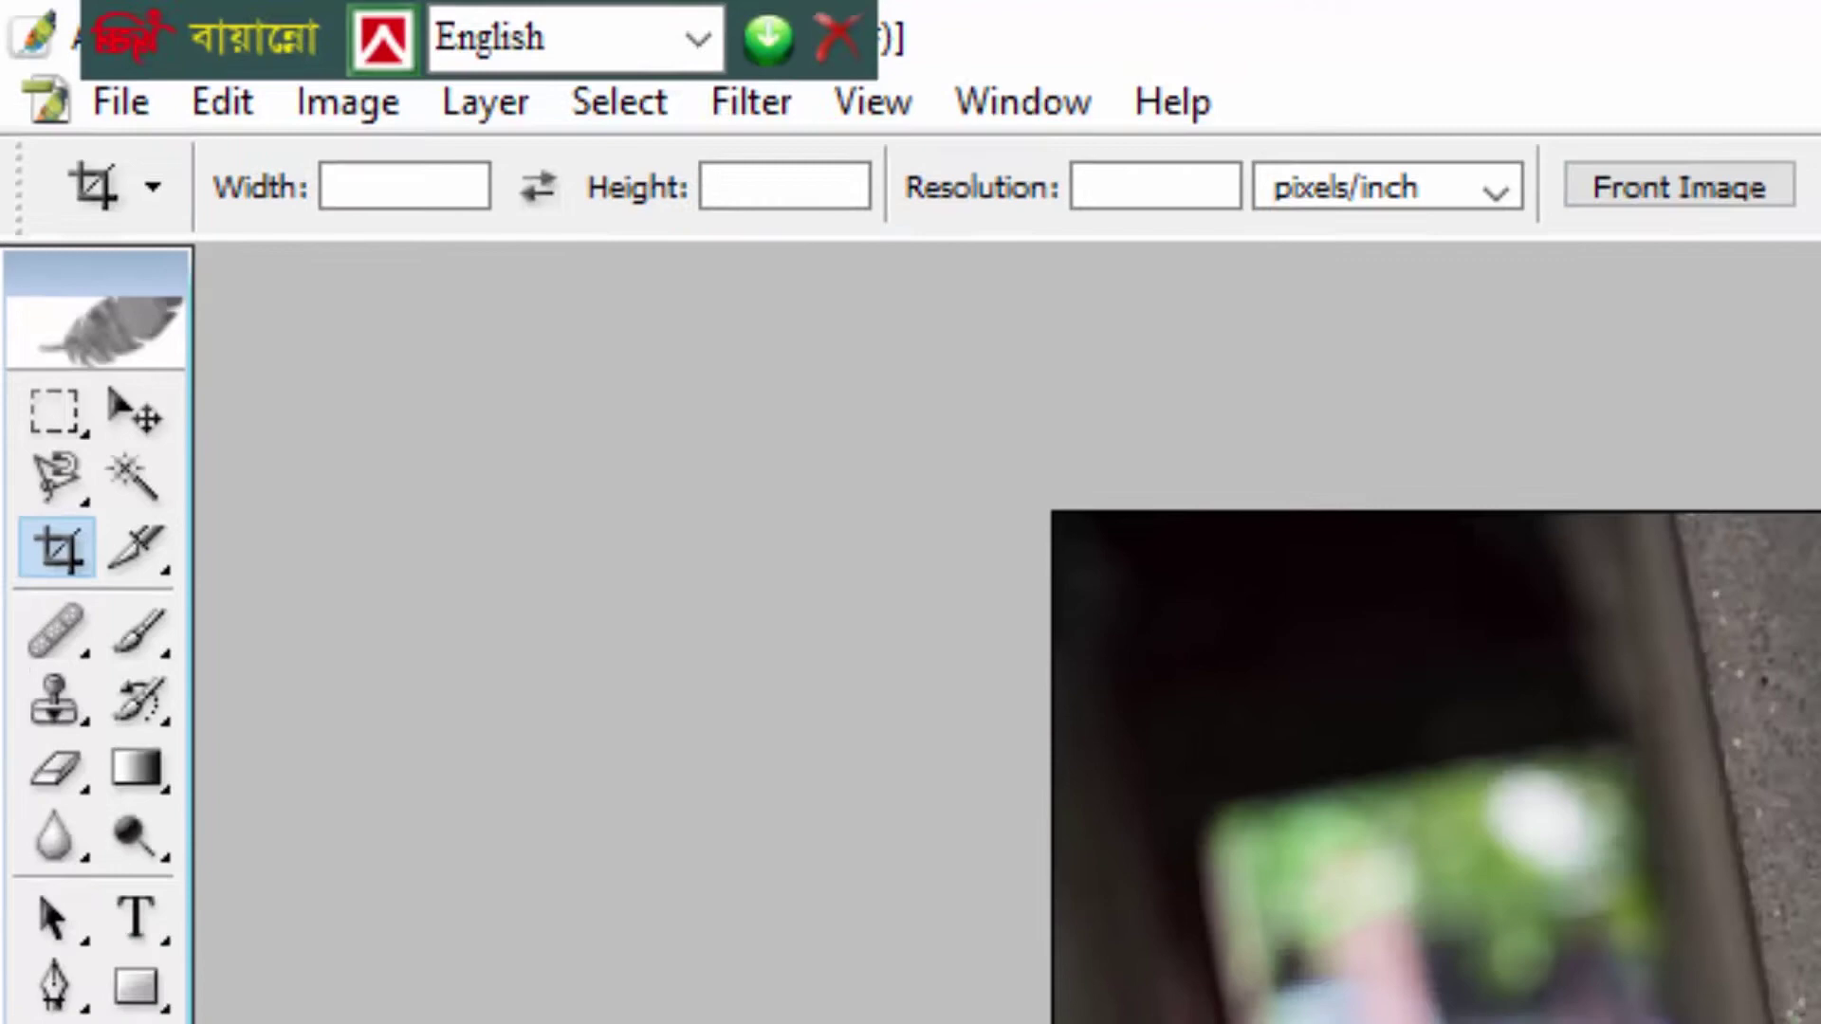
pyautogui.moveTo(1304, 334); pyautogui.dragTo(1189, 540)
pyautogui.moveTo(1253, 408); pyautogui.dragTo(1254, 364)
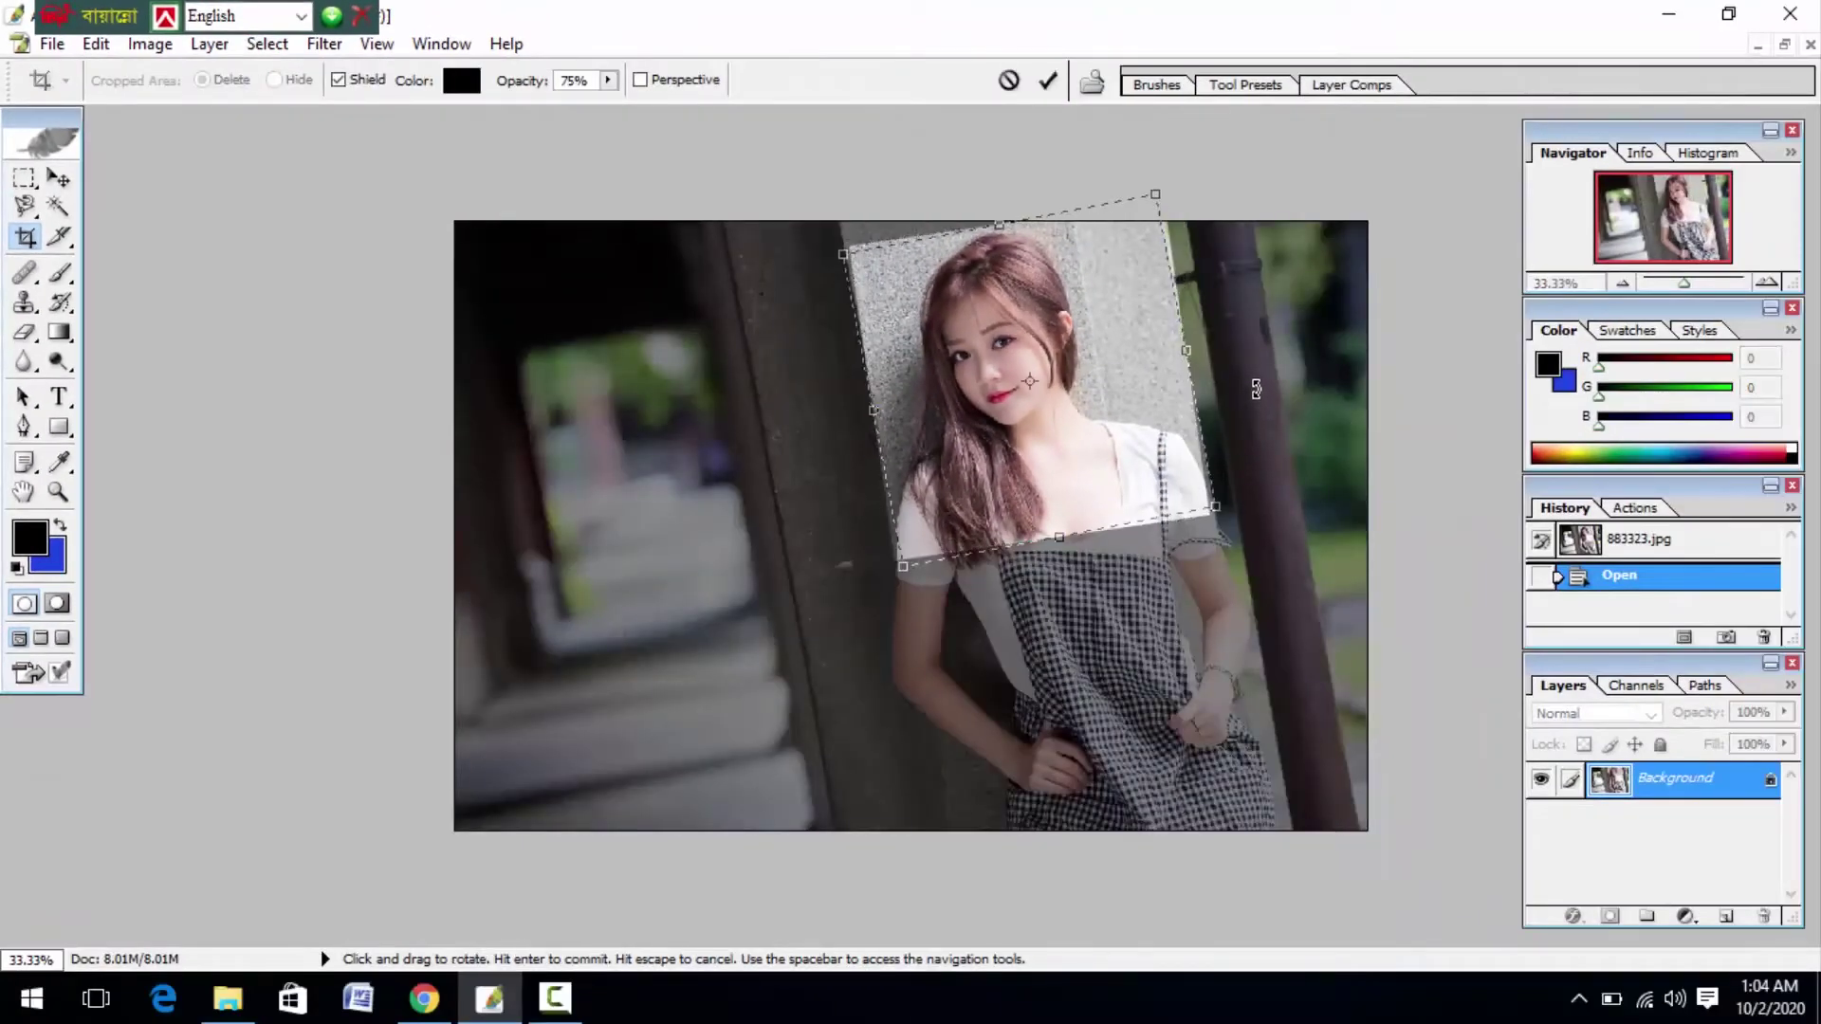
pyautogui.moveTo(1001, 218); pyautogui.dragTo(994, 189)
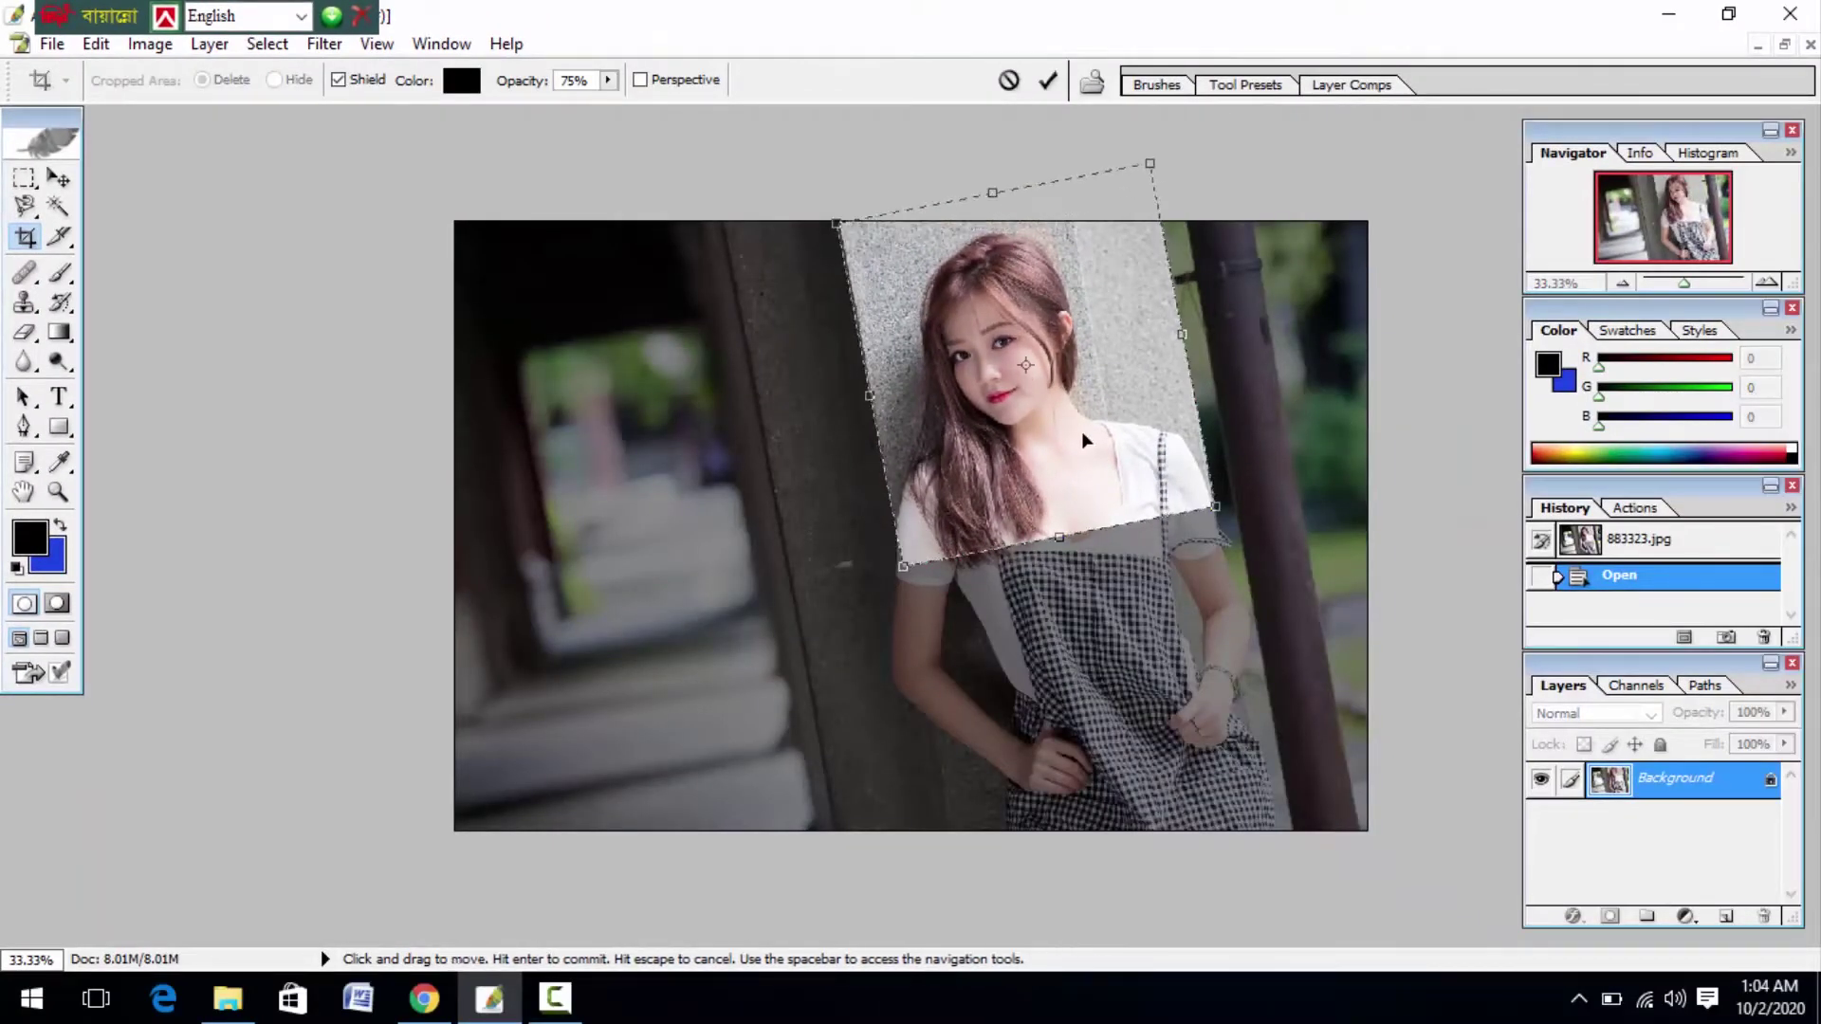
pyautogui.moveTo(1083, 433); pyautogui.dragTo(1088, 459)
pyautogui.press('Return')
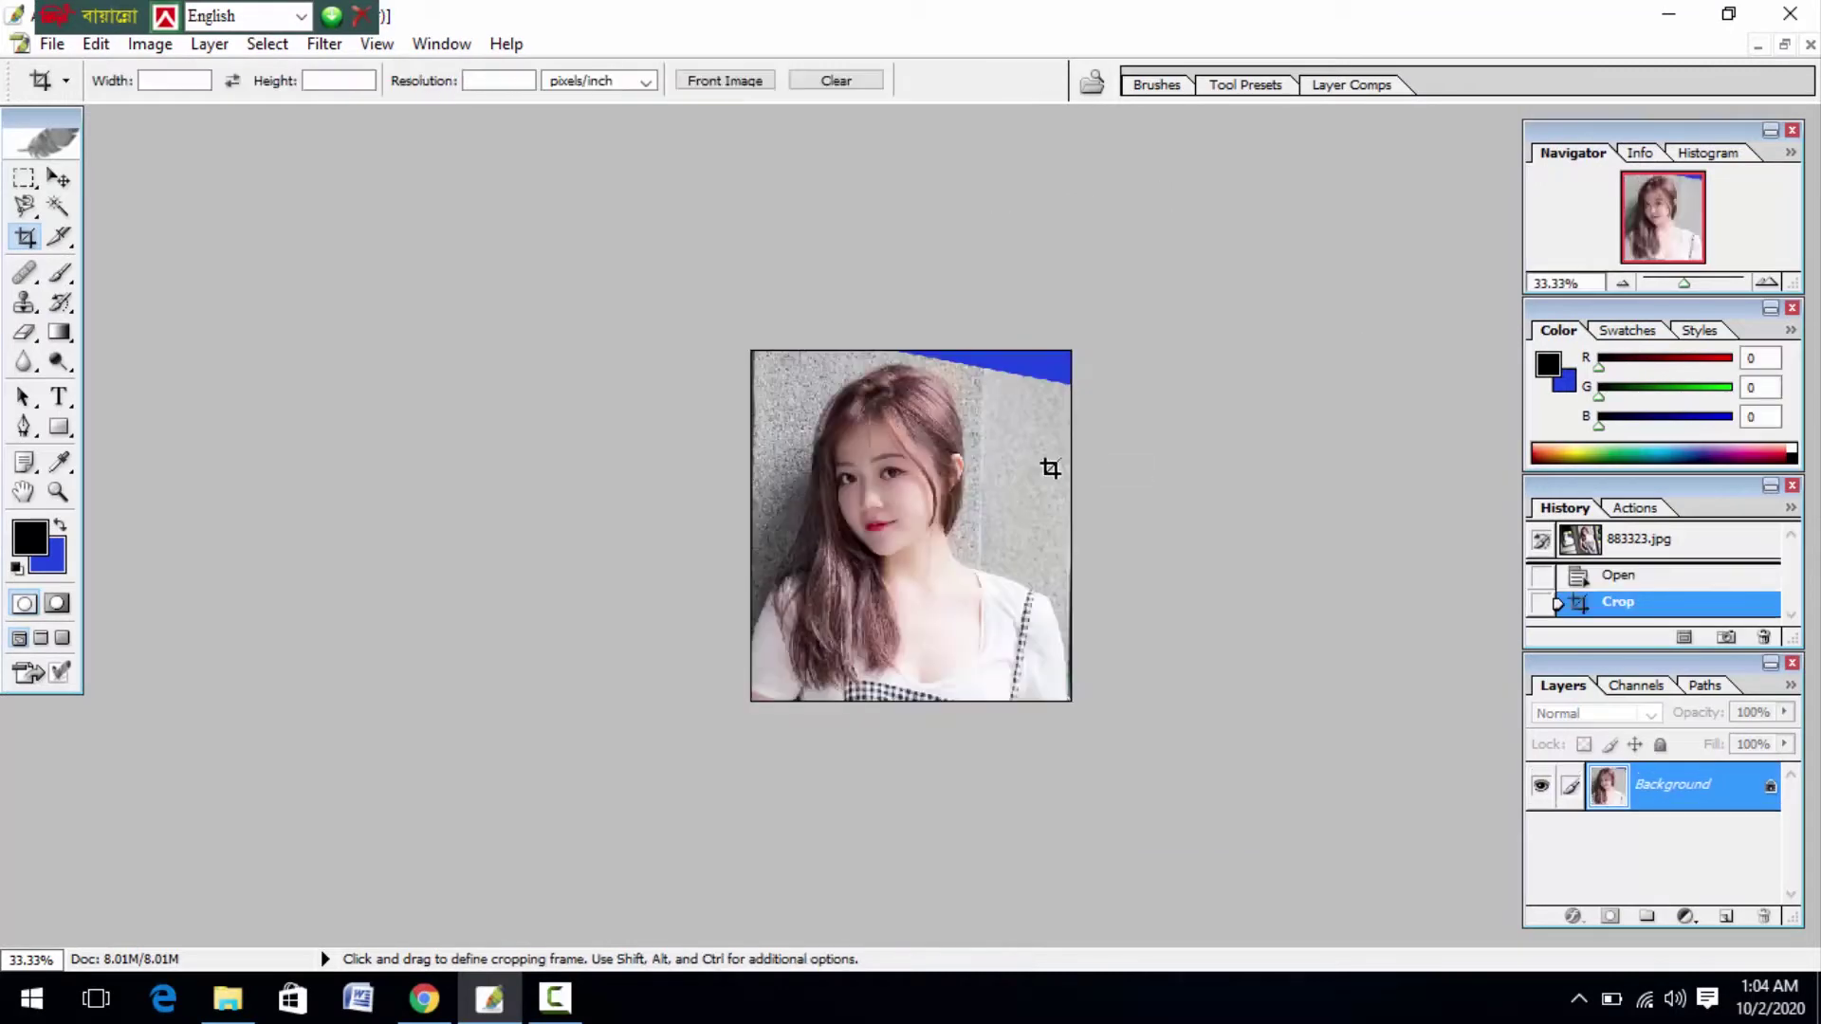
# Try to select the grey wall behind the woman with the Magic Wand at a tolerance of 100, and deselect
pyautogui.click(58, 493)
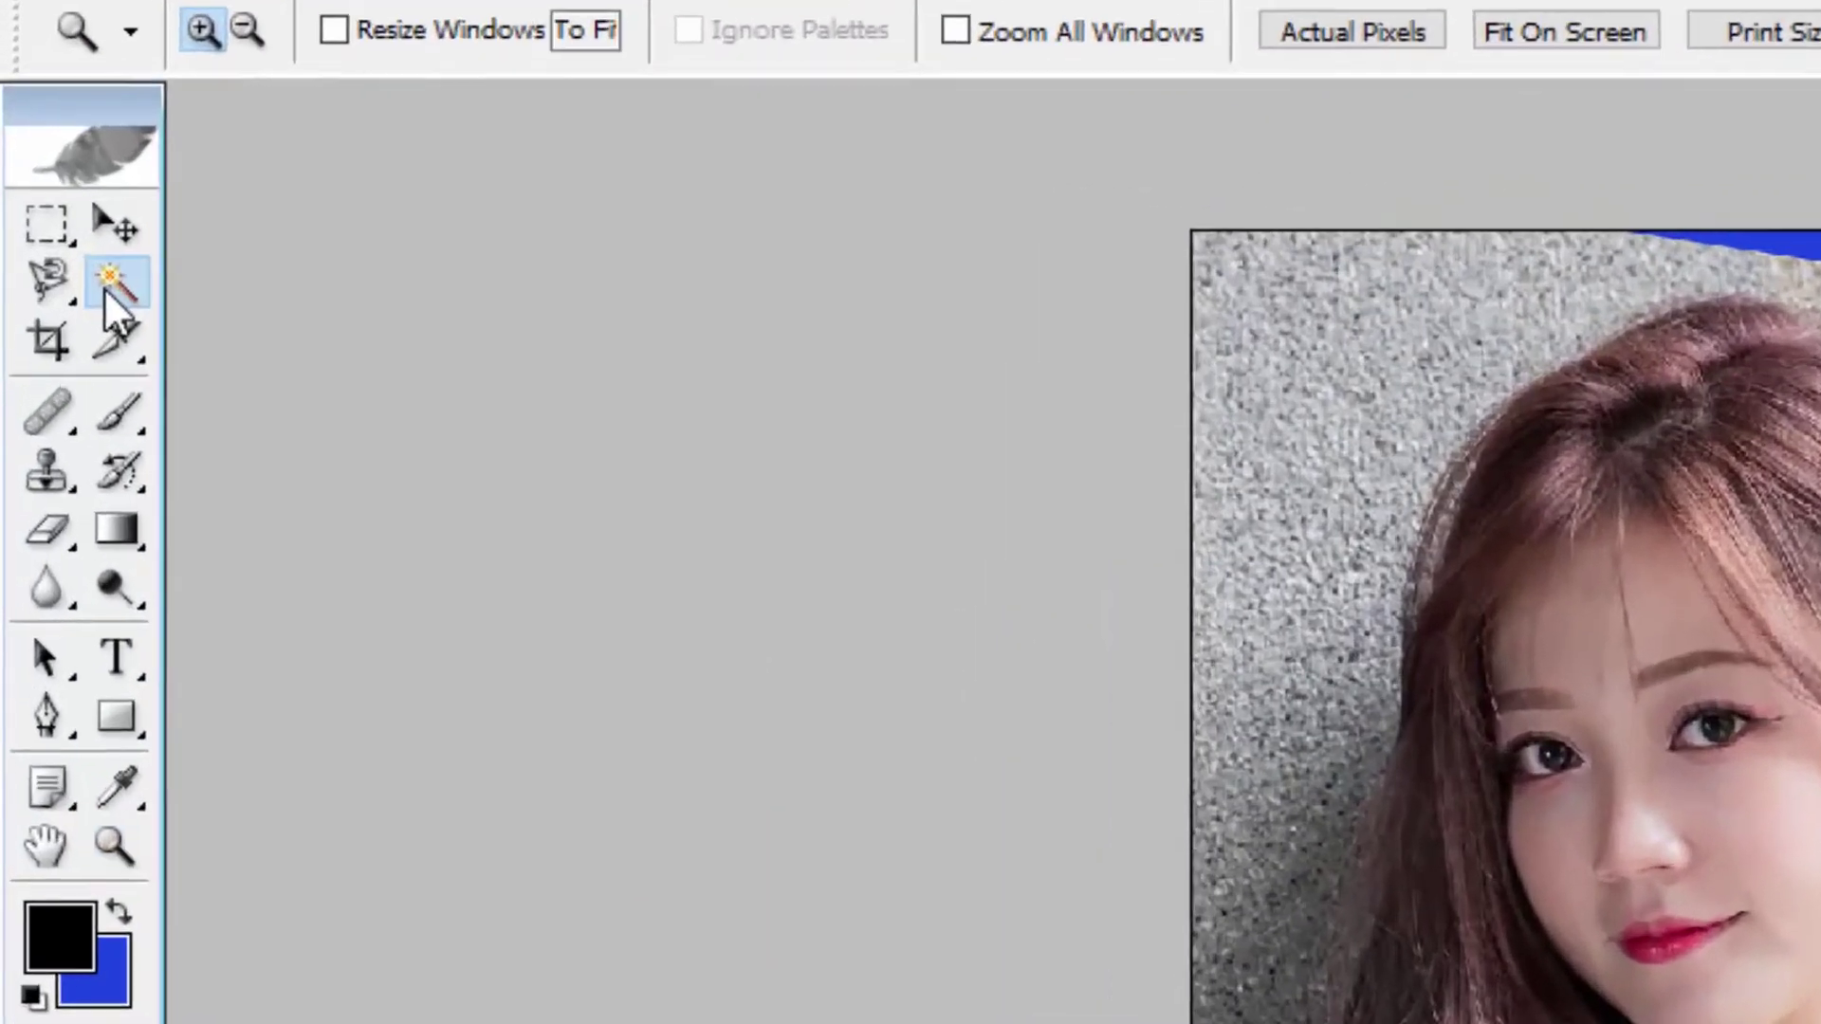
pyautogui.click(56, 207)
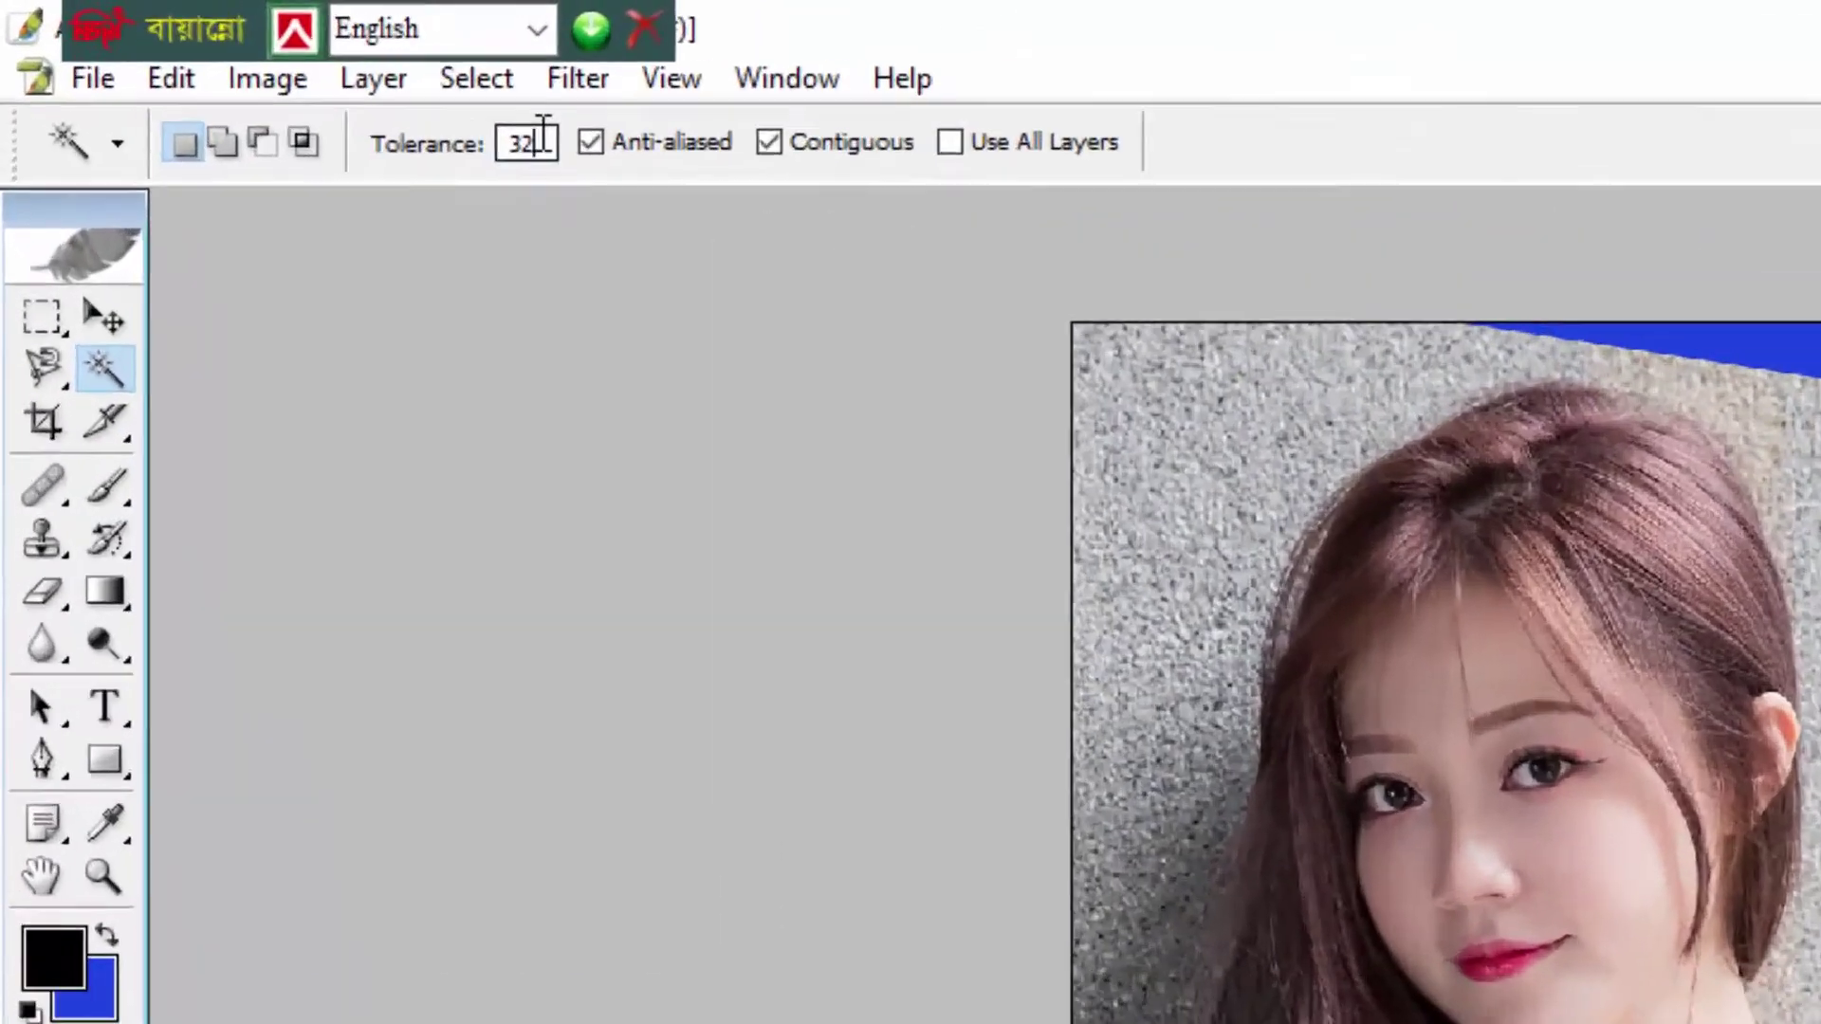
pyautogui.doubleClick(464, 51)
pyautogui.write('100')
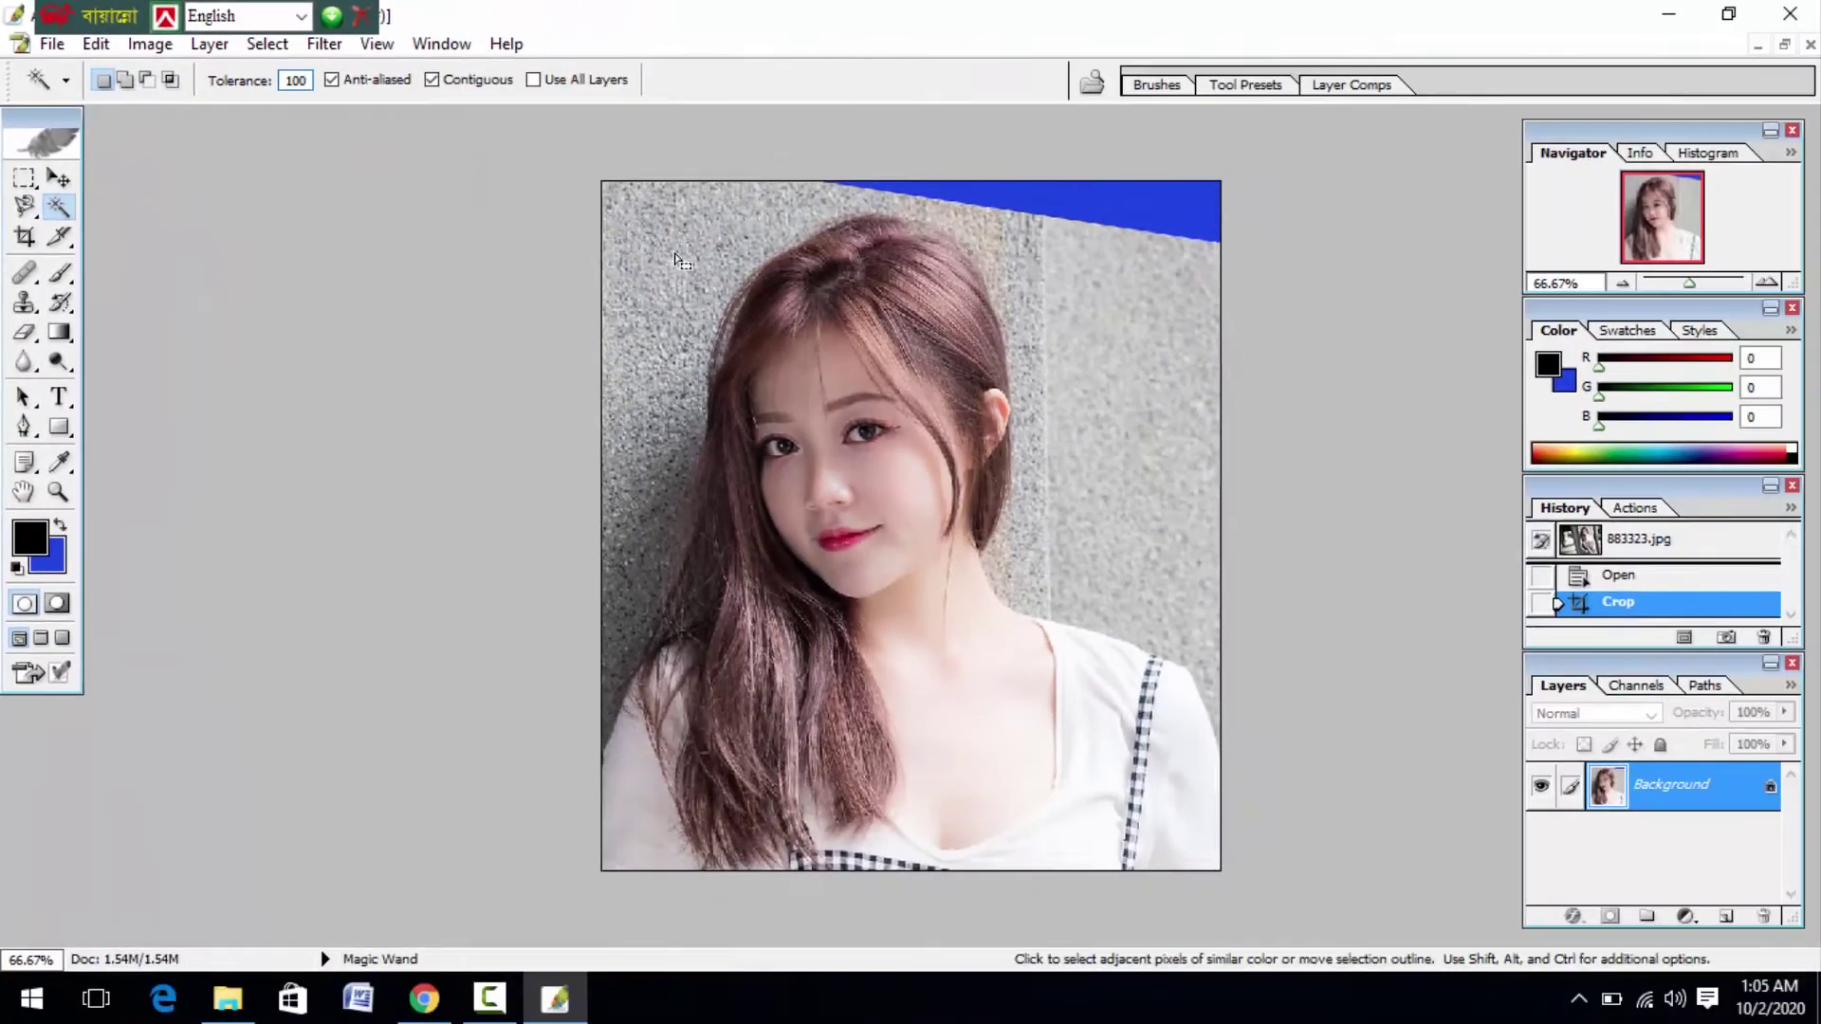
pyautogui.click(675, 261)
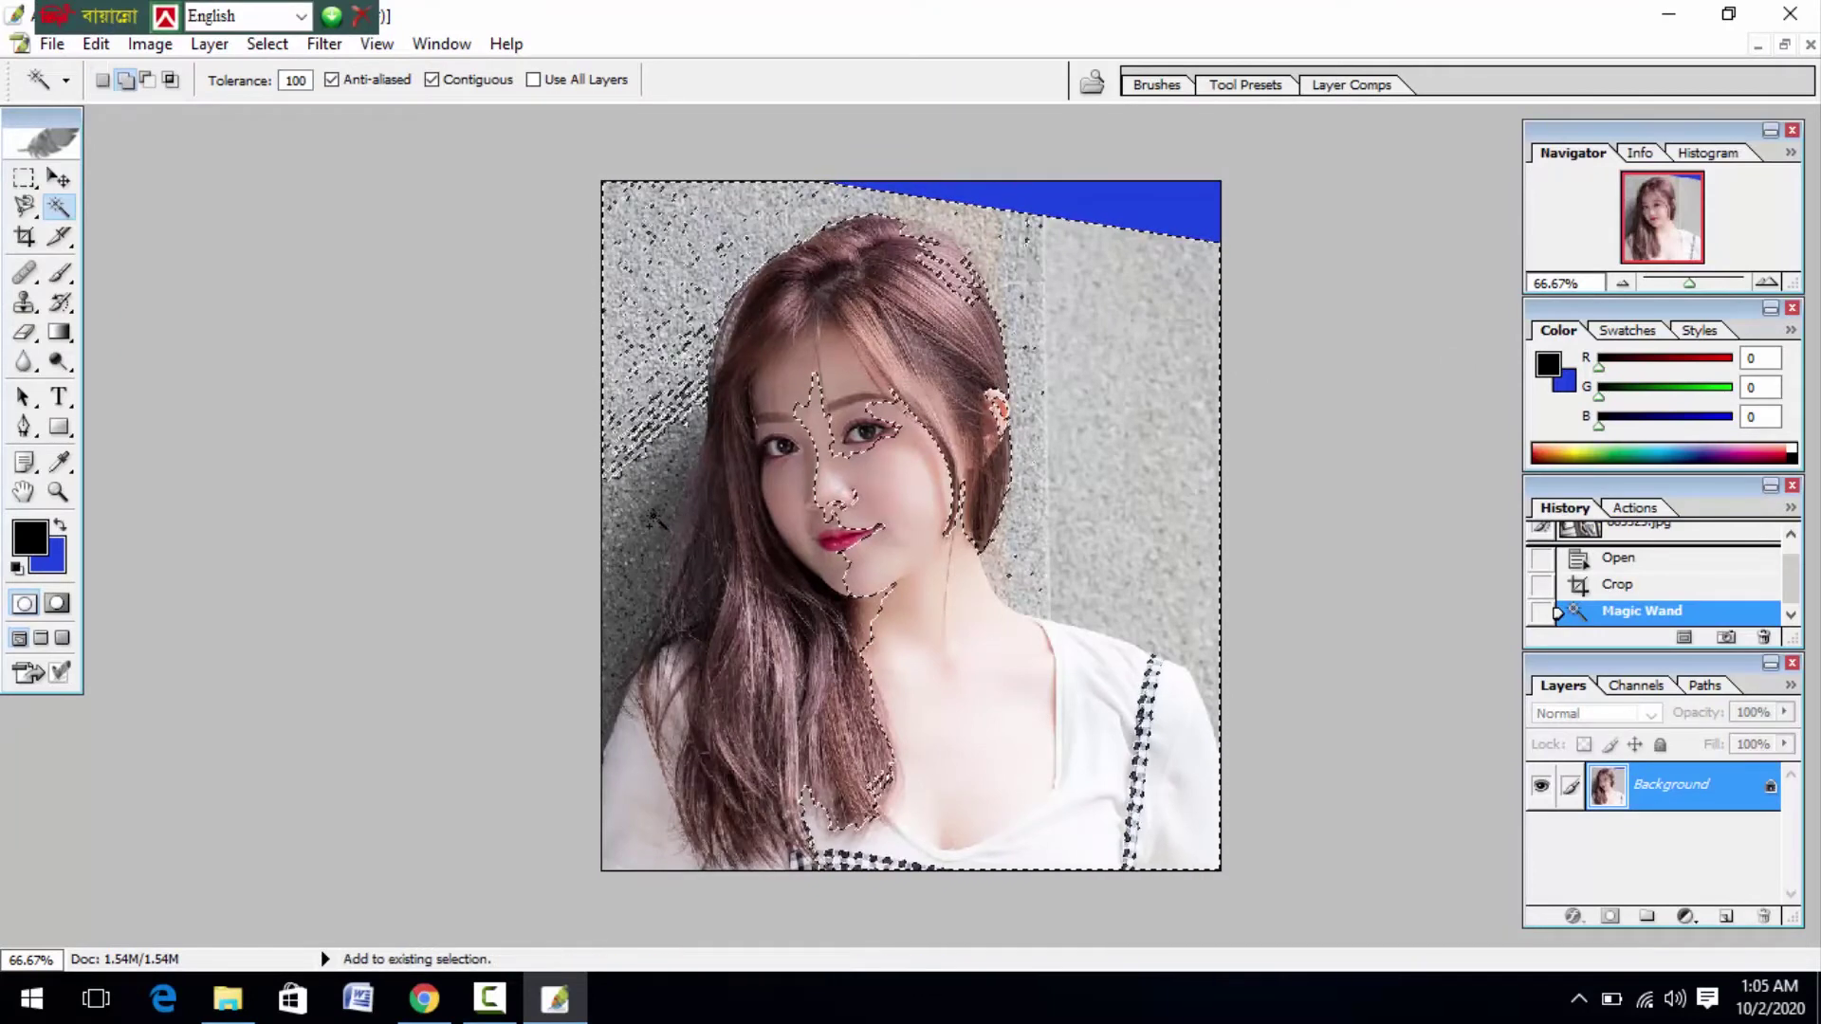
pyautogui.keyDown('shift'); pyautogui.click(621, 517); pyautogui.keyUp('shift')
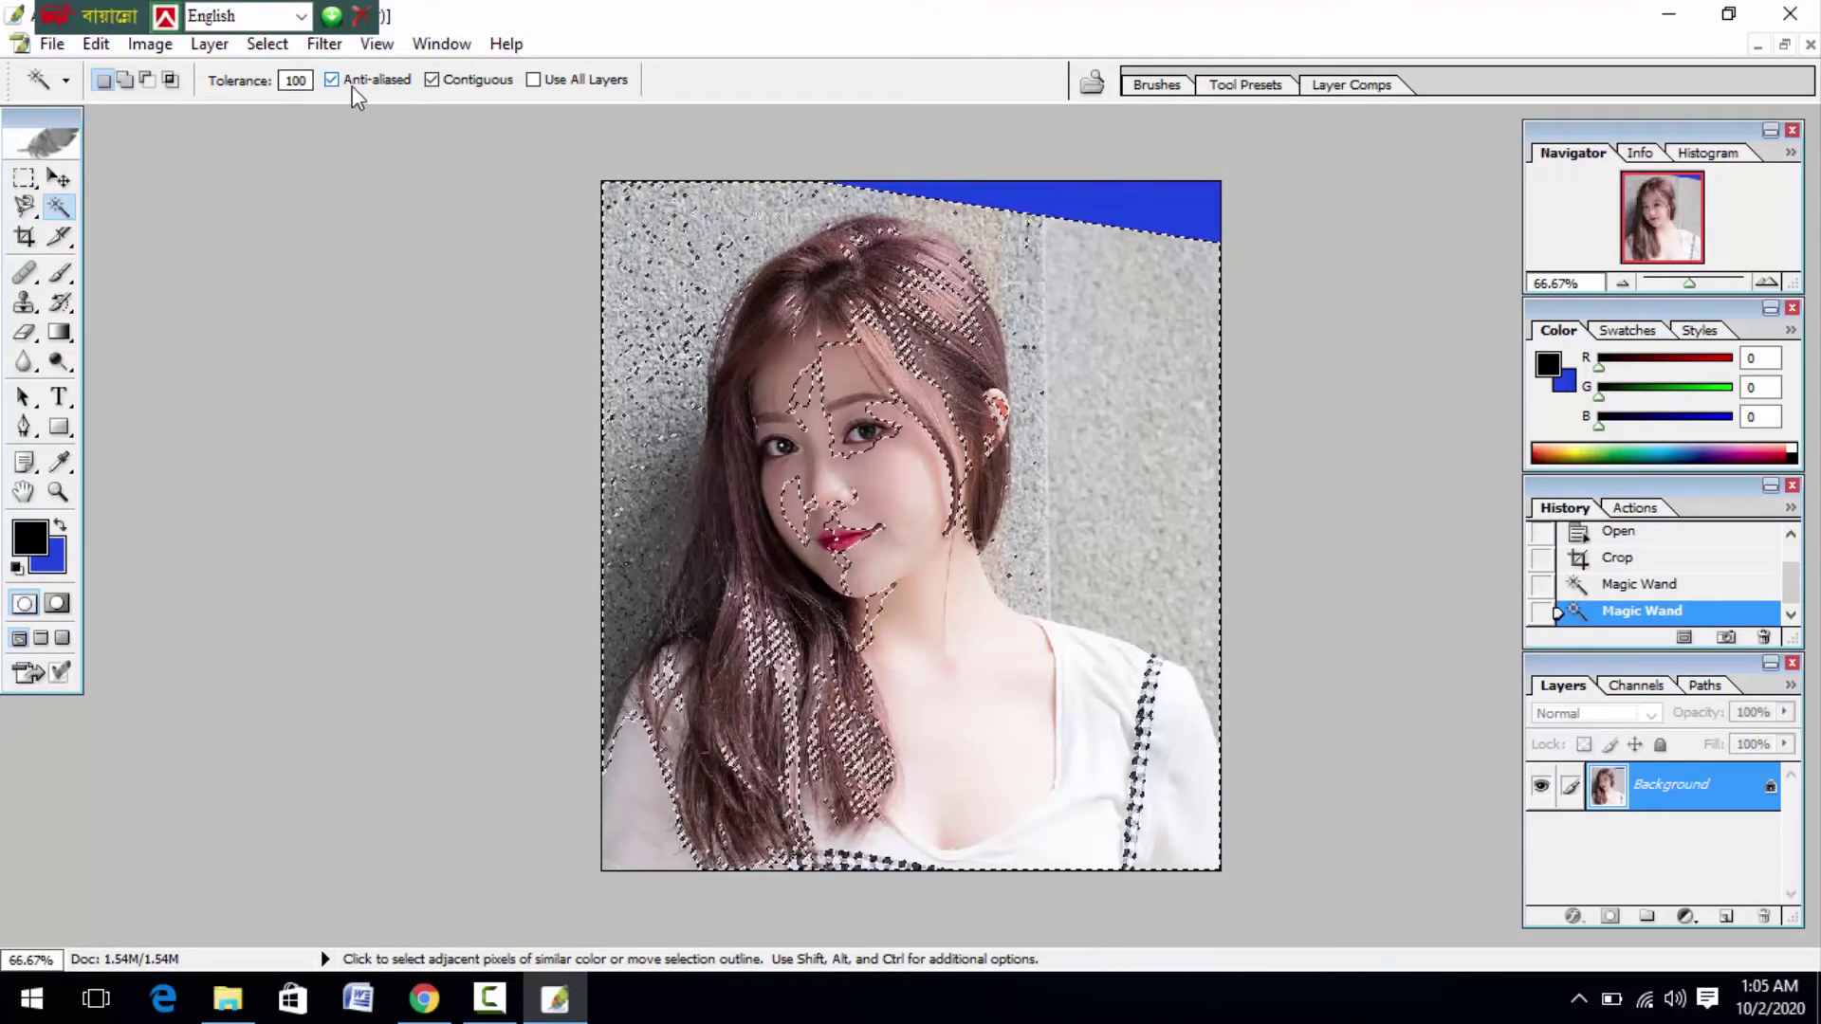
pyautogui.hotkey('ctrl', 'd')
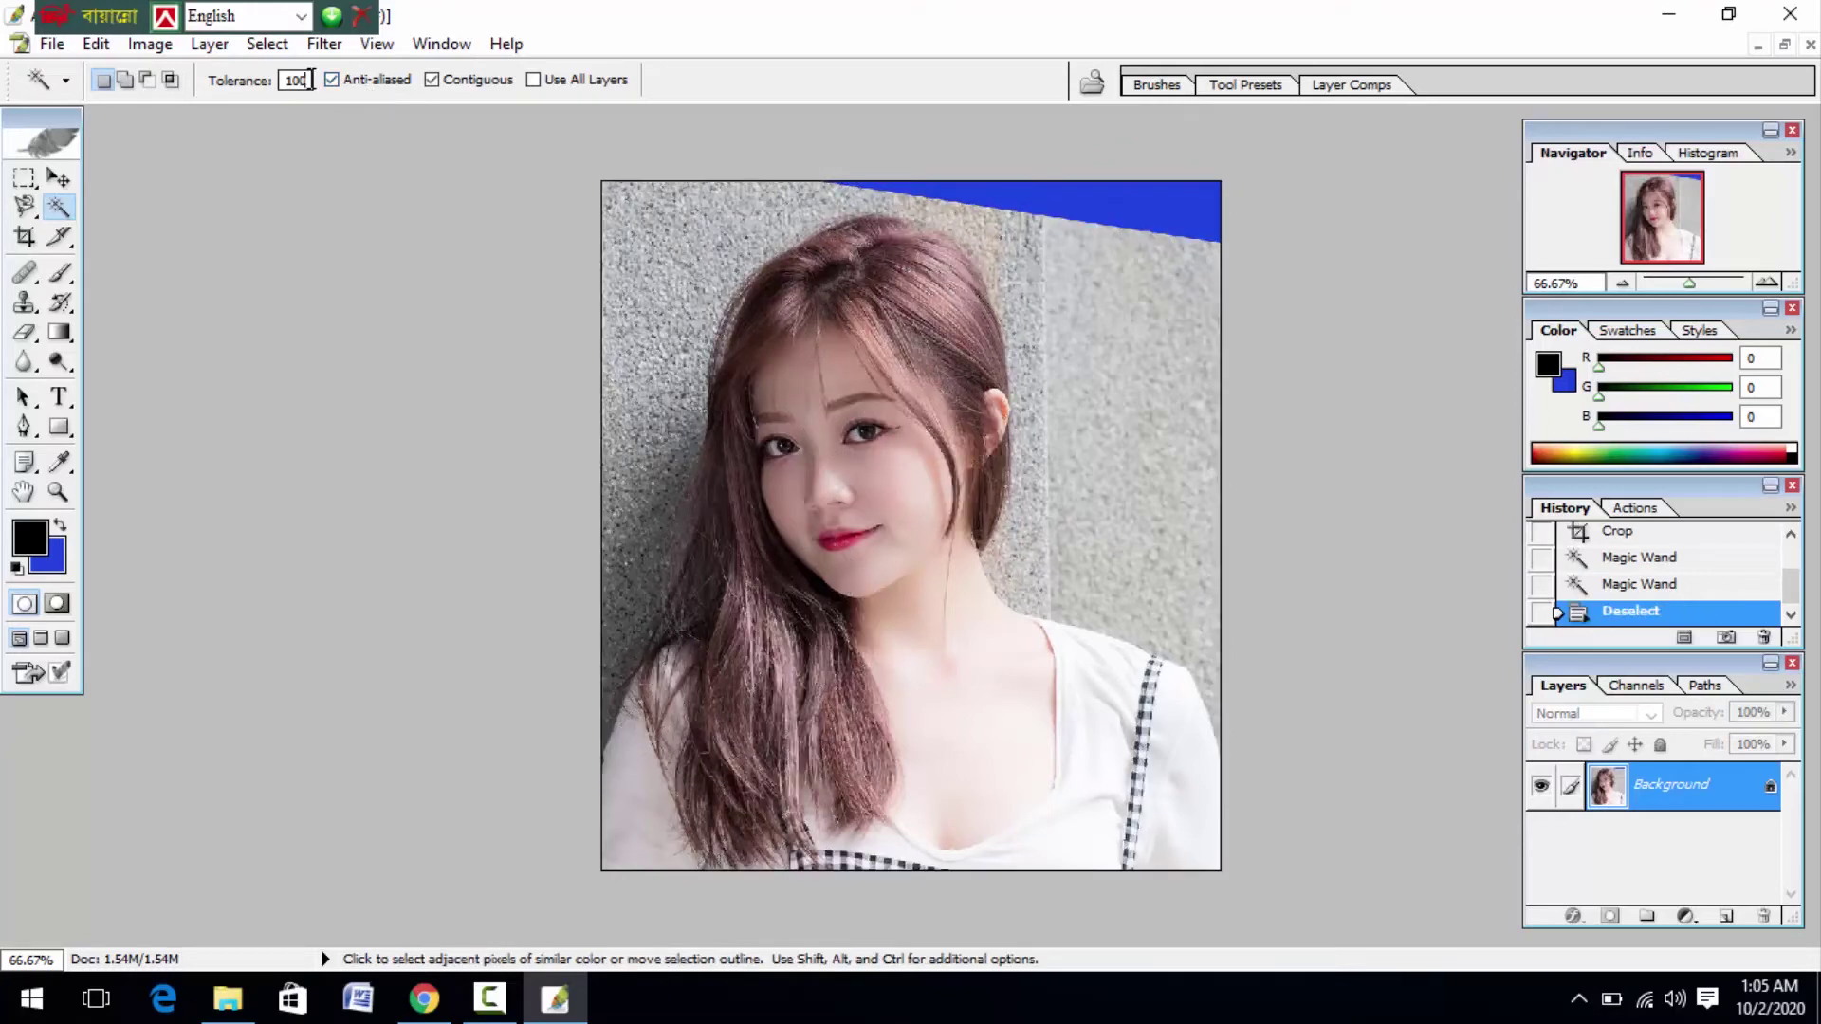
# Set the Magic Wand tolerance to 60 and select the grey wall behind the woman
pyautogui.doubleClick(310, 80)
pyautogui.write('6')
pyautogui.write('0')
pyautogui.click(675, 239)
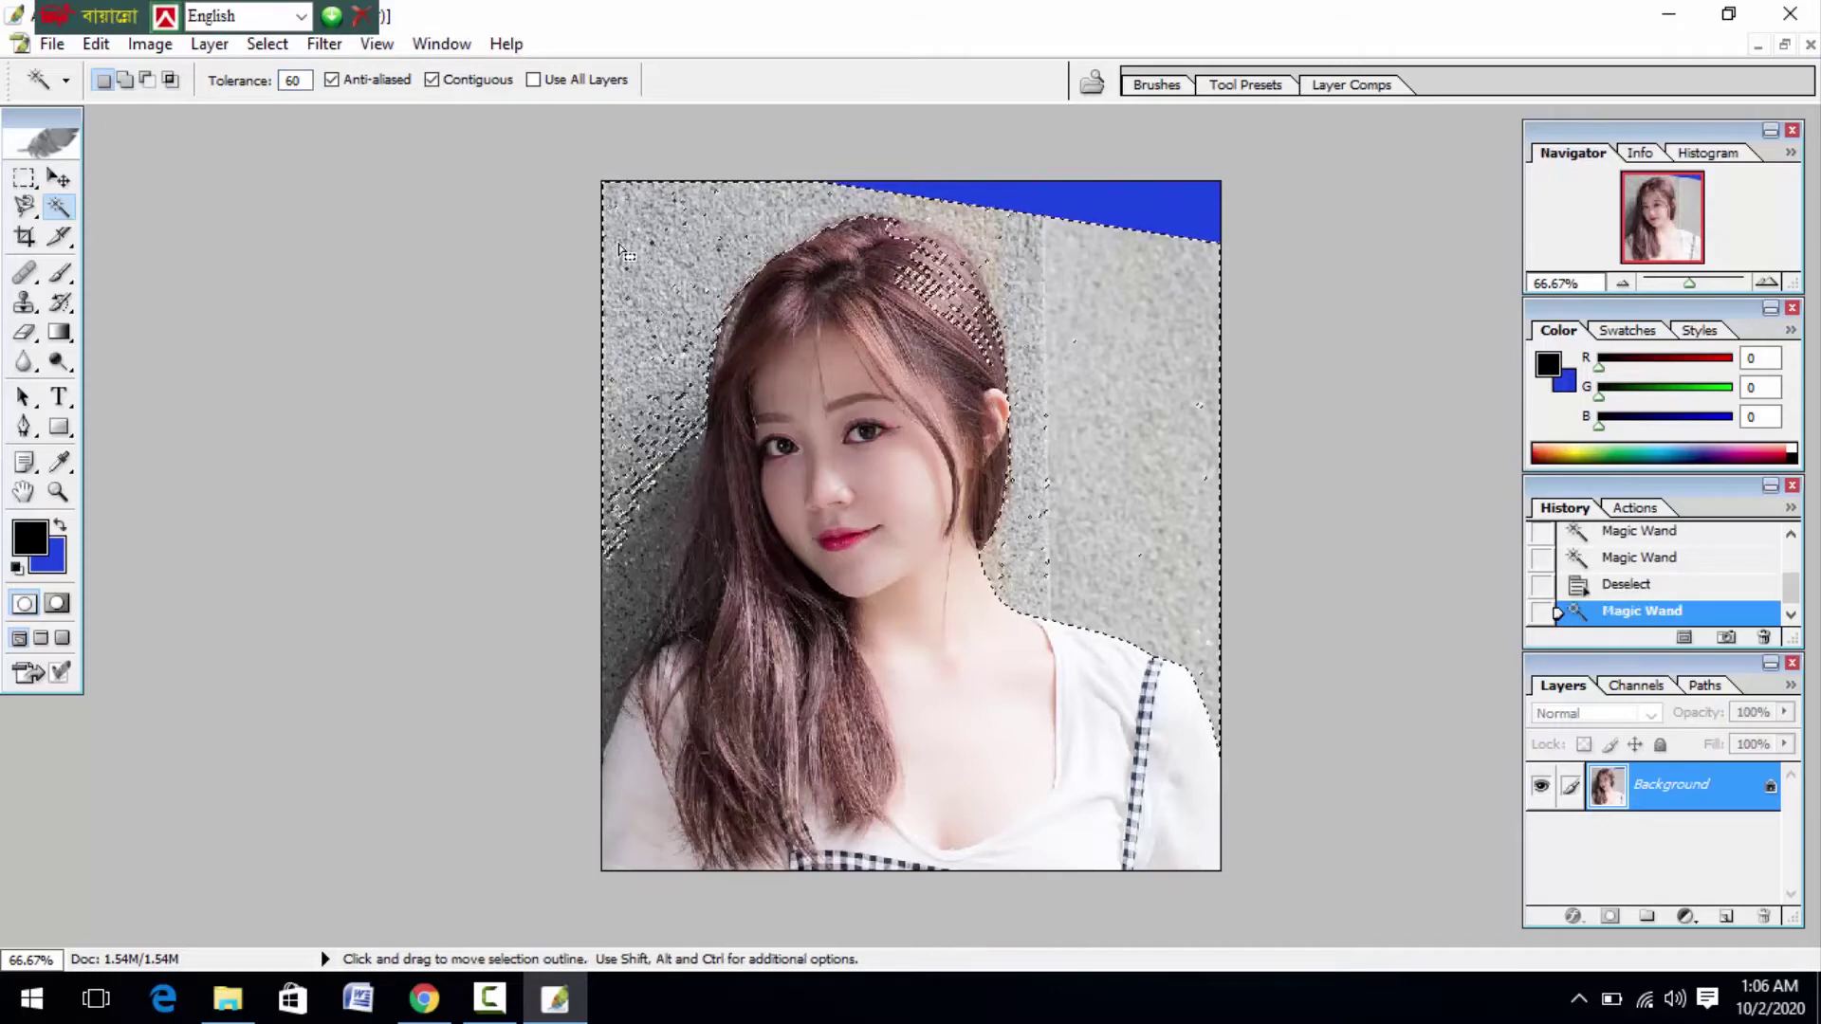
# Try to add the shadowed wall area beside the long hair to the selection, and undo that addition
pyautogui.press('shift')
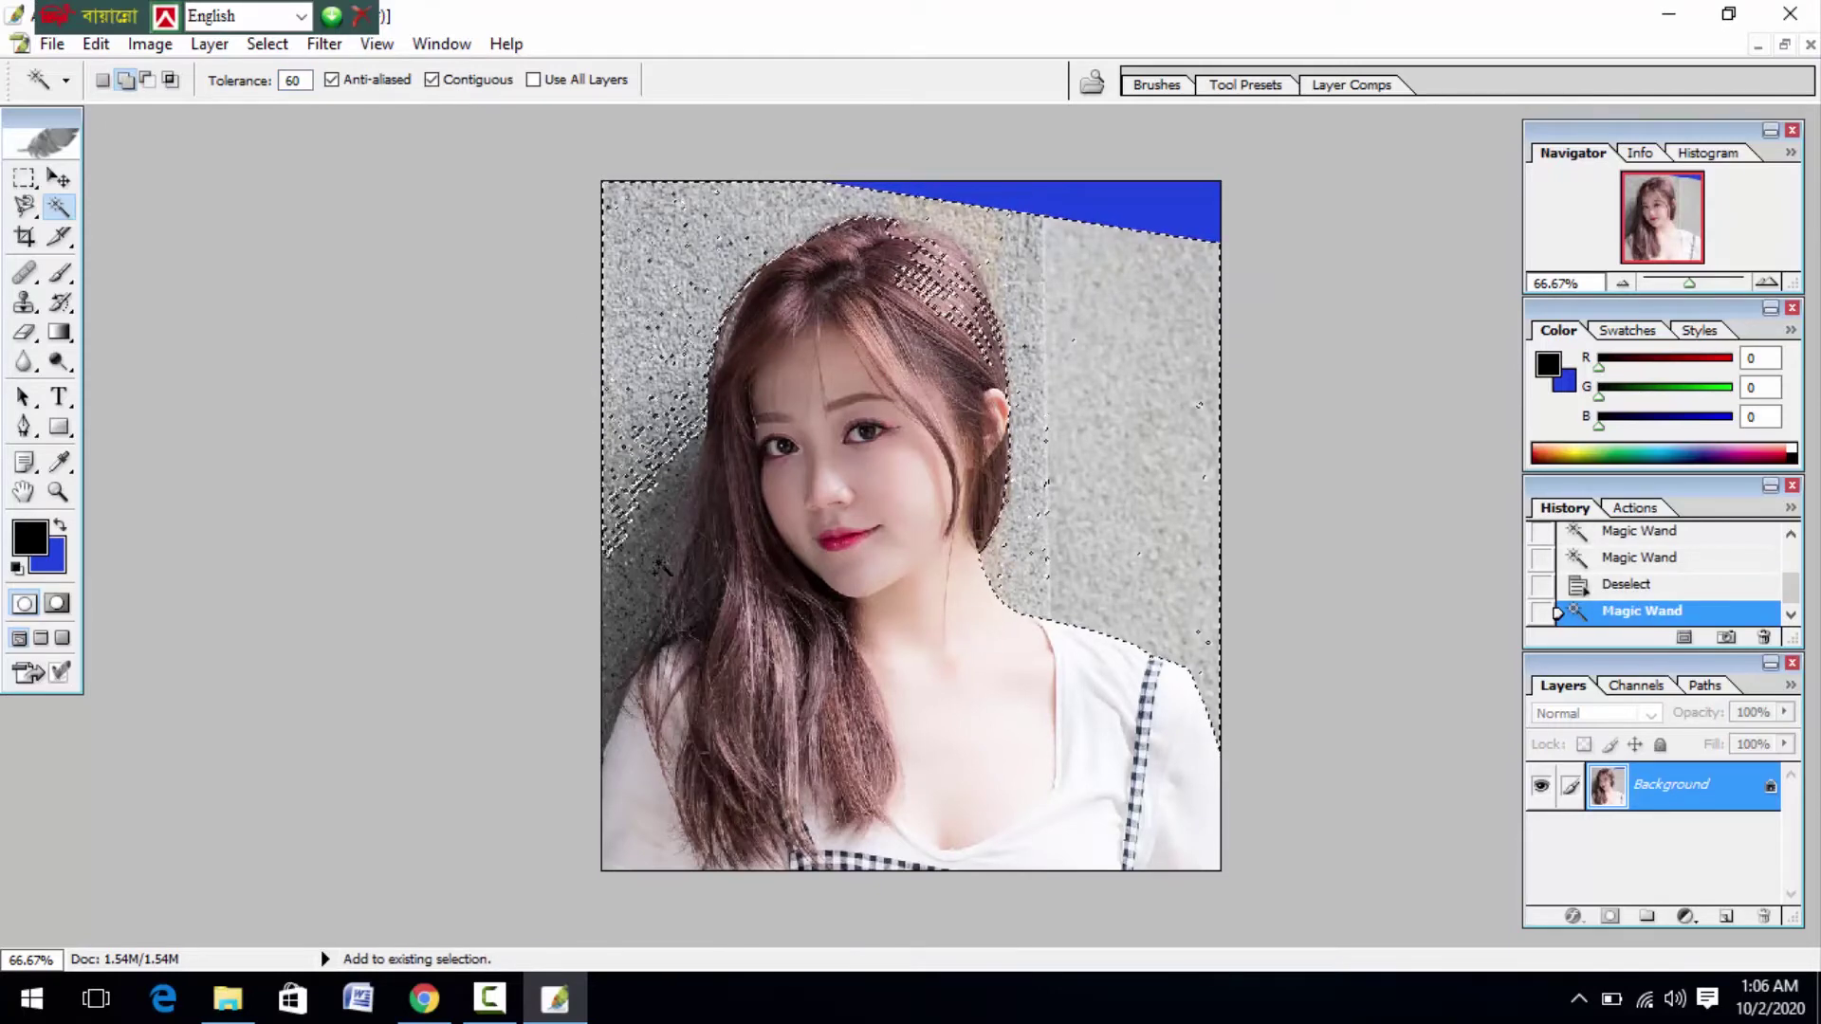
pyautogui.keyDown('shift'); pyautogui.click(659, 513); pyautogui.keyUp('shift')
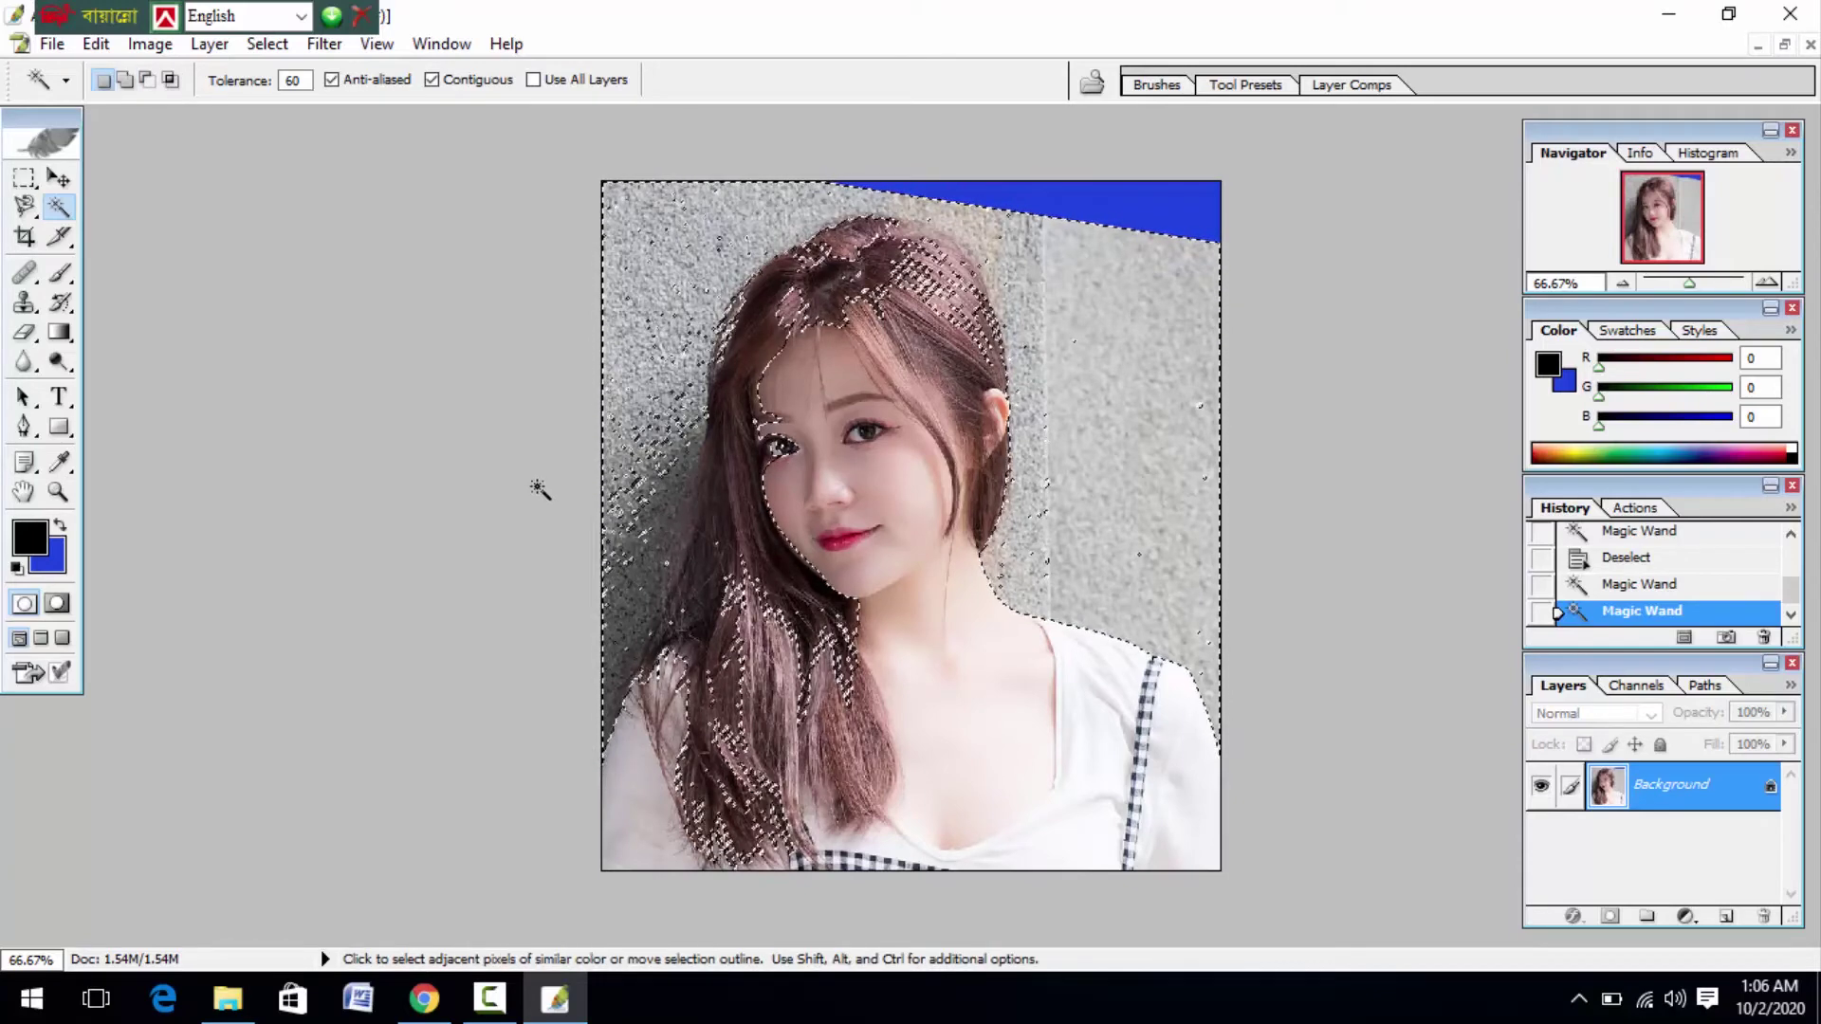
pyautogui.click(93, 48)
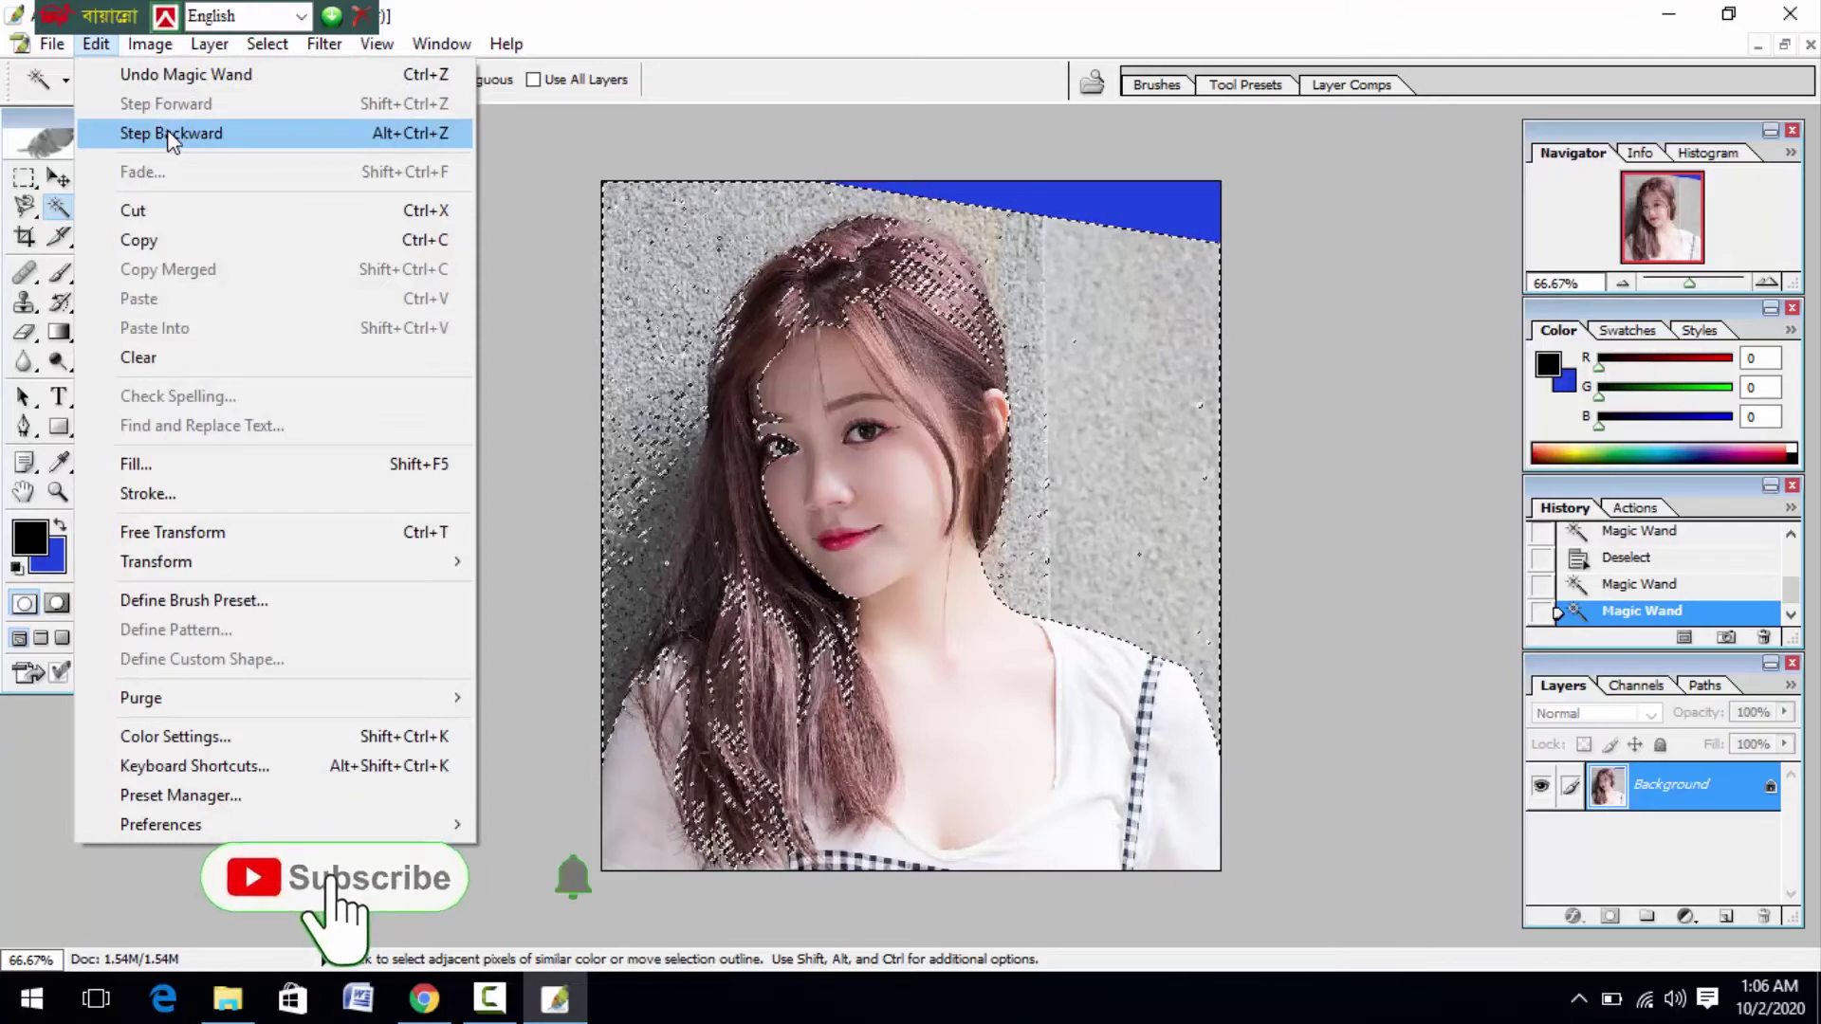
pyautogui.click(169, 135)
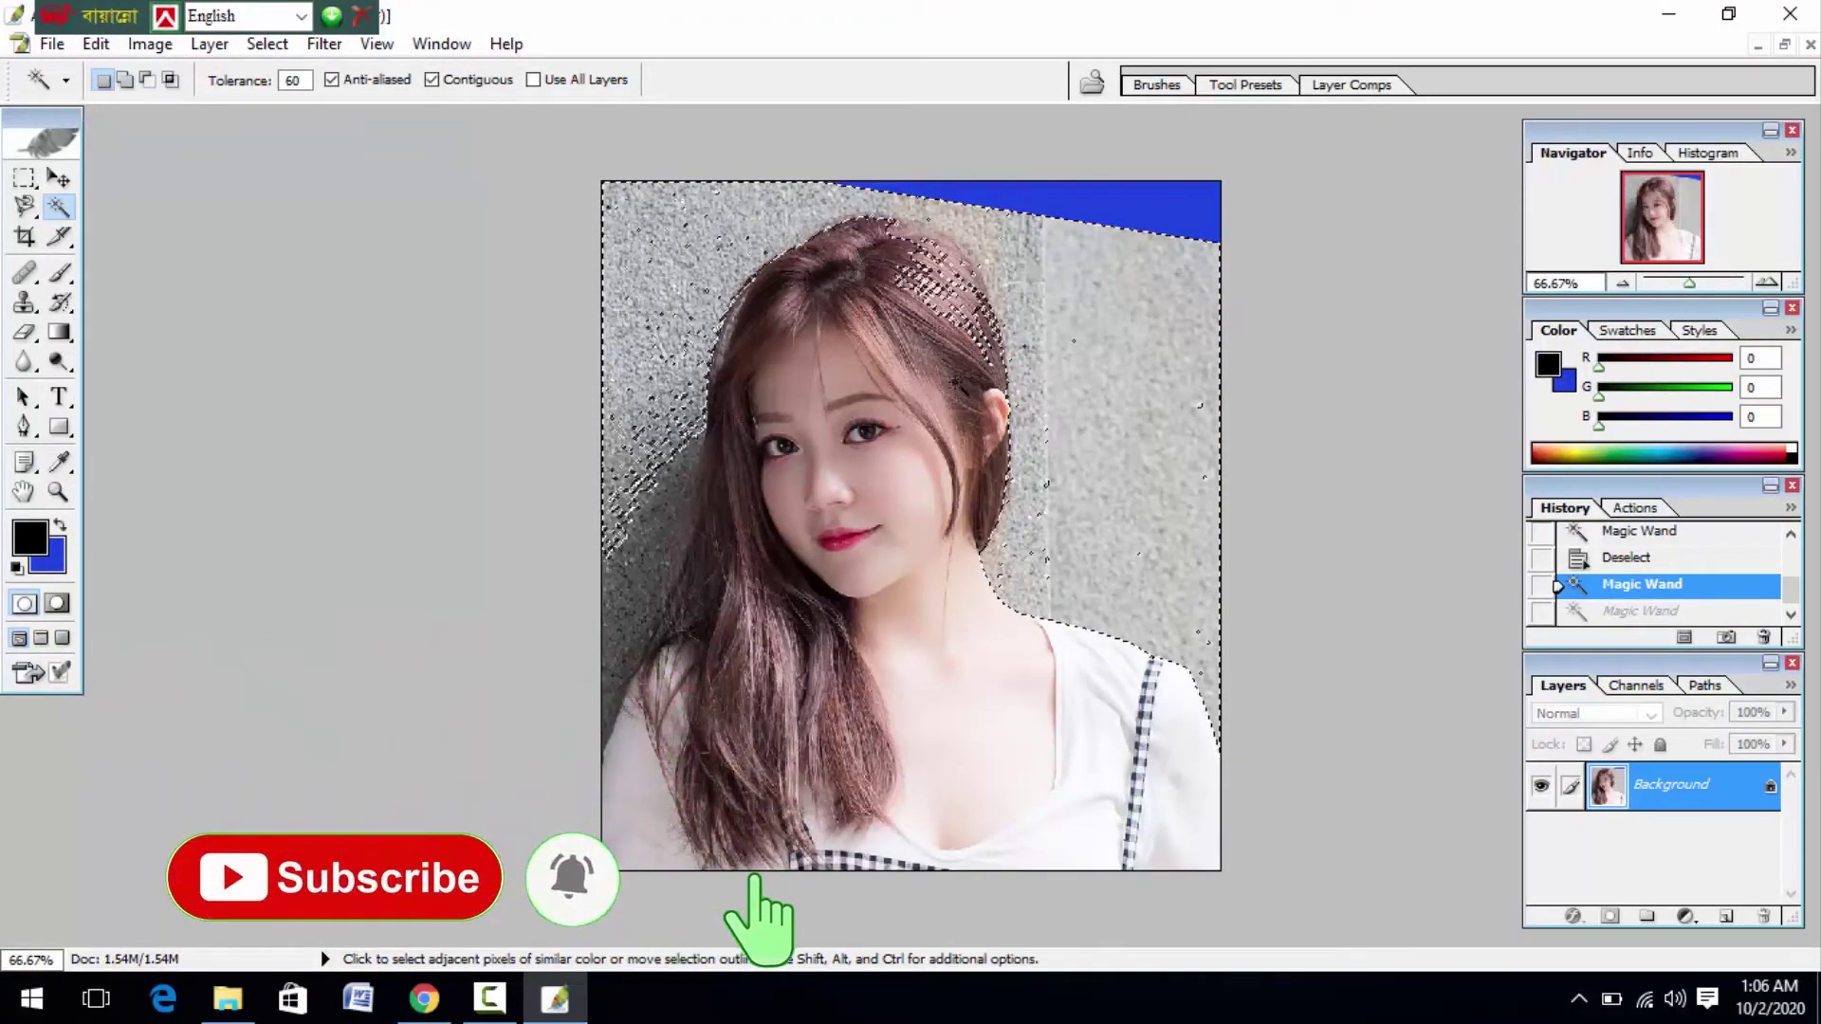
# Subtract the wrongly selected patches in the hair at the crown from the selection with the Elliptical Marquee tool
pyautogui.click(58, 492)
pyautogui.click(772, 522)
pyautogui.click(826, 469)
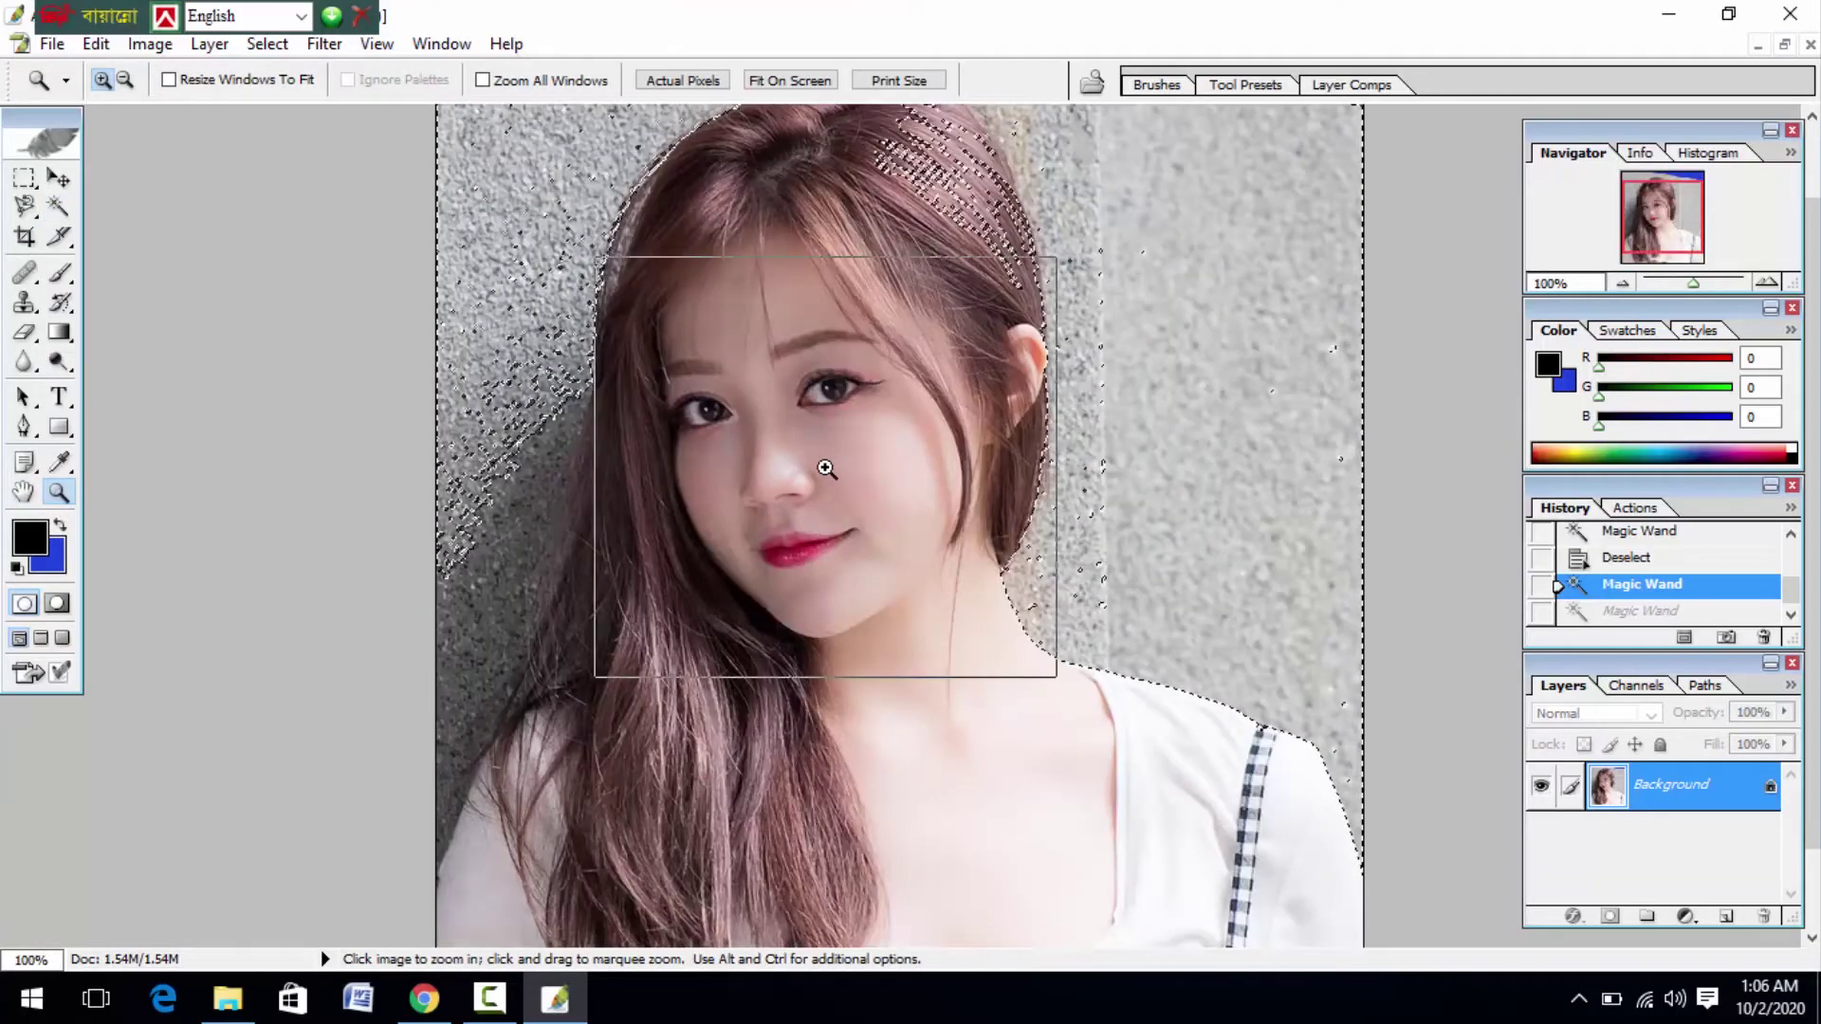
pyautogui.press('space')
pyautogui.moveTo(788, 384); pyautogui.dragTo(783, 770)
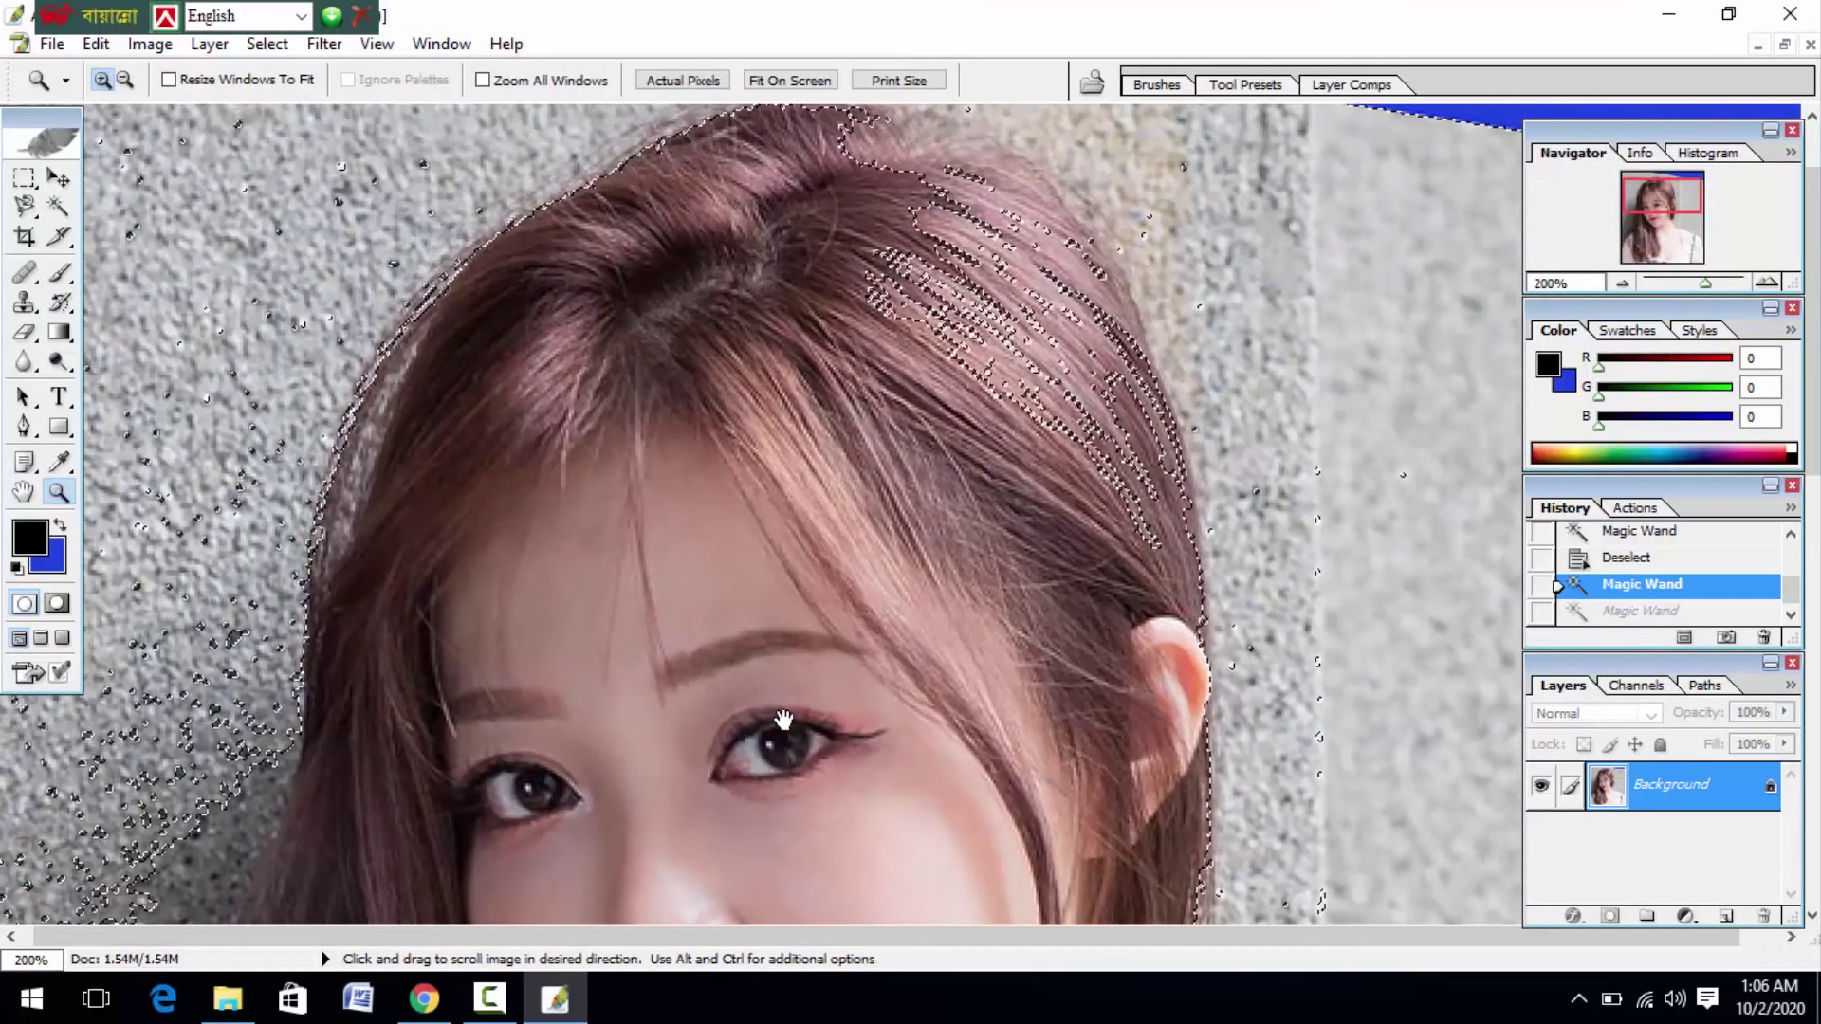
pyautogui.moveTo(829, 527); pyautogui.dragTo(829, 632)
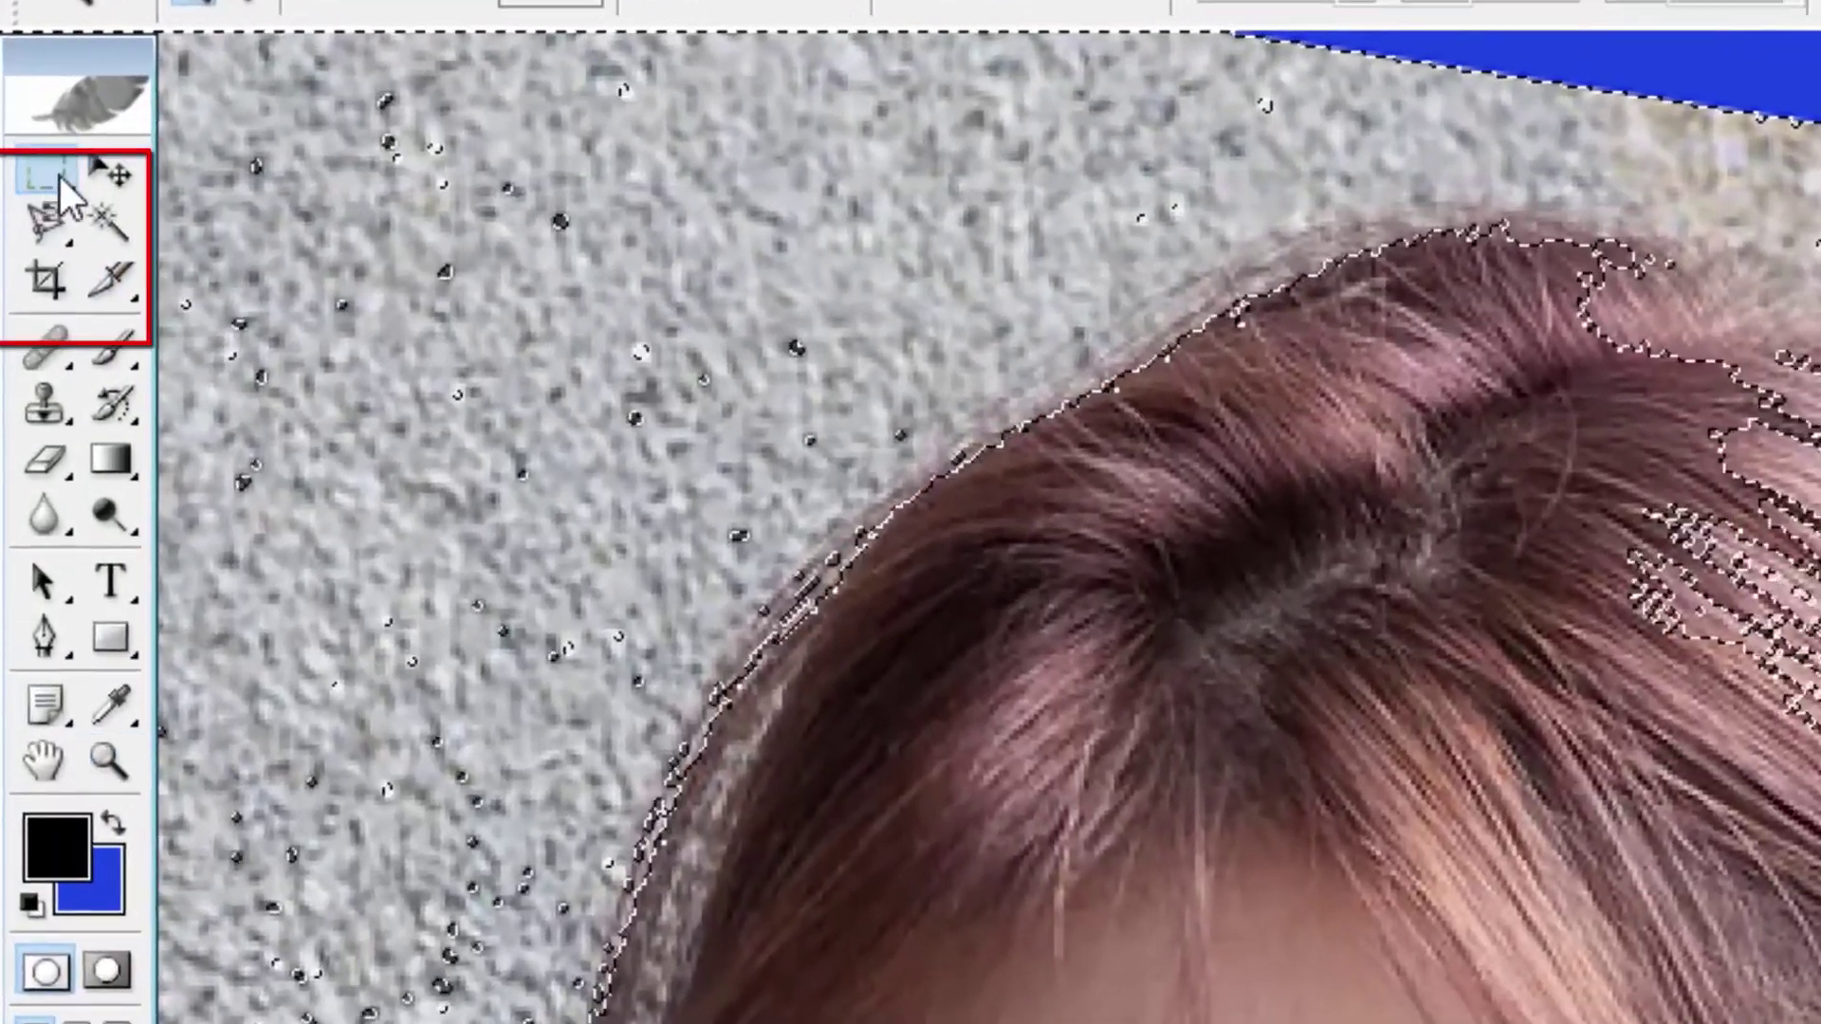
pyautogui.click(24, 176)
pyautogui.click(105, 209)
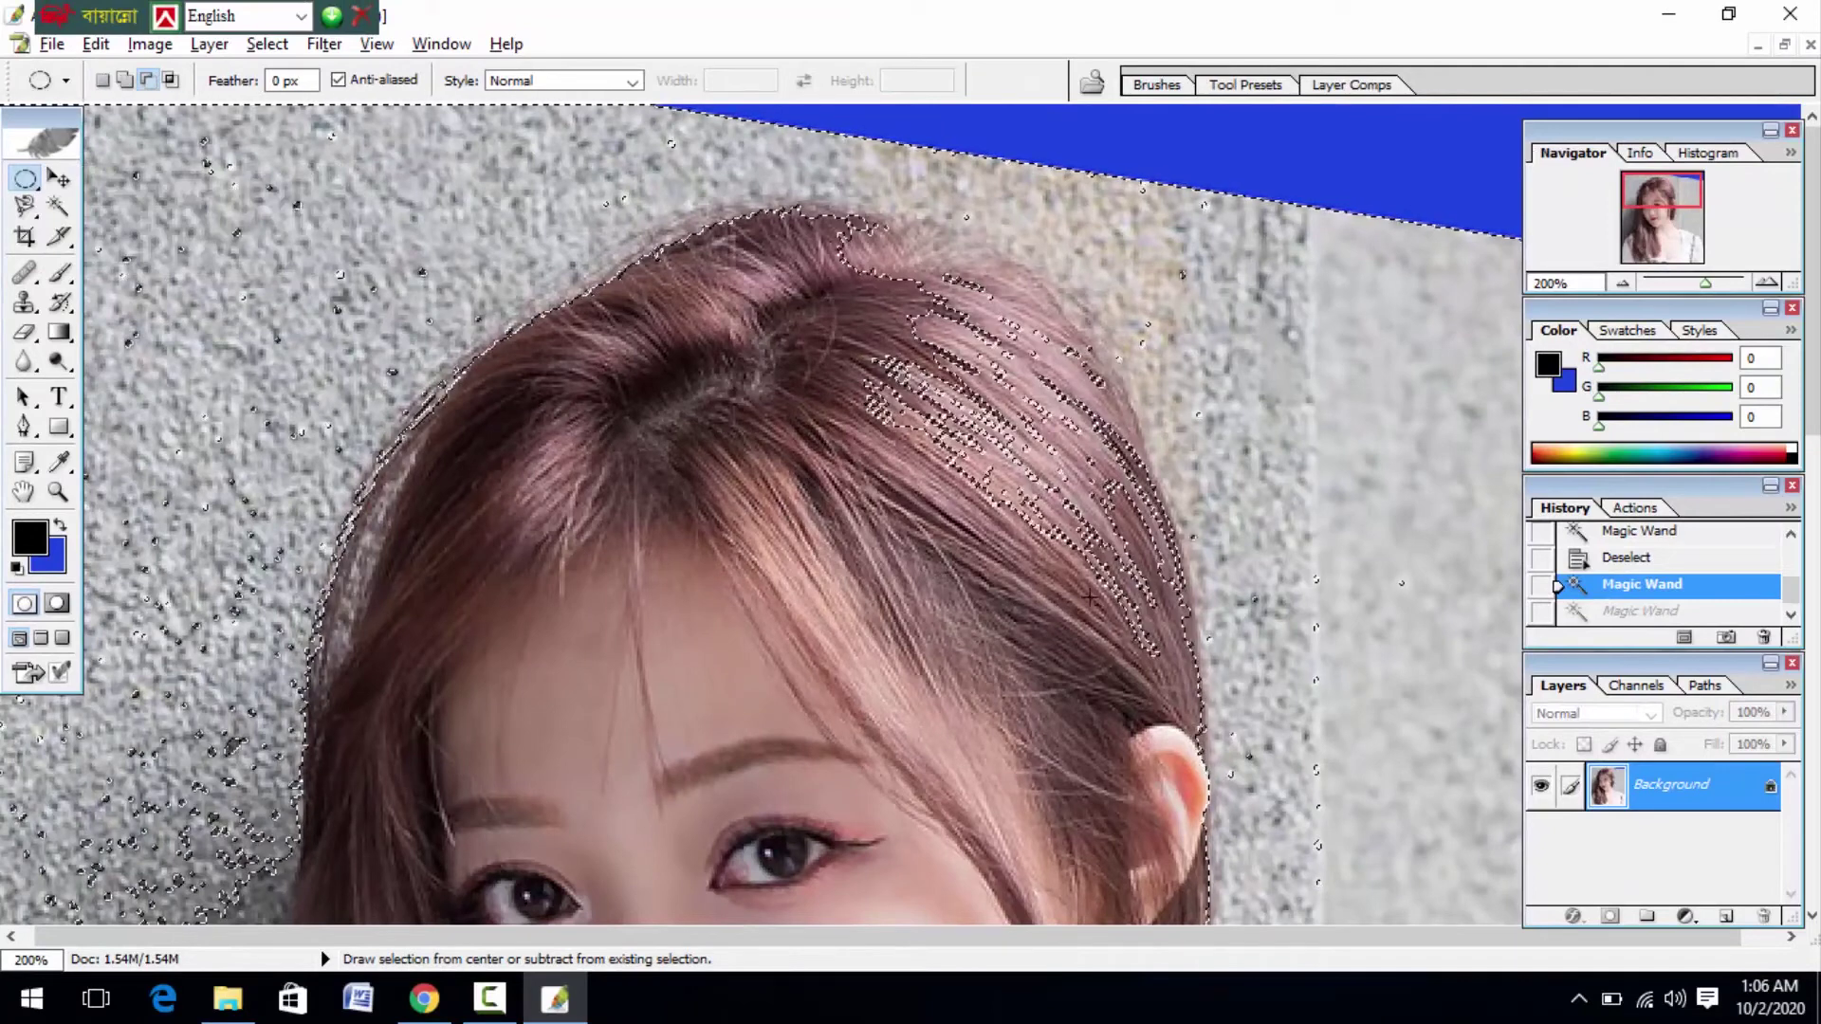
pyautogui.press('alt')
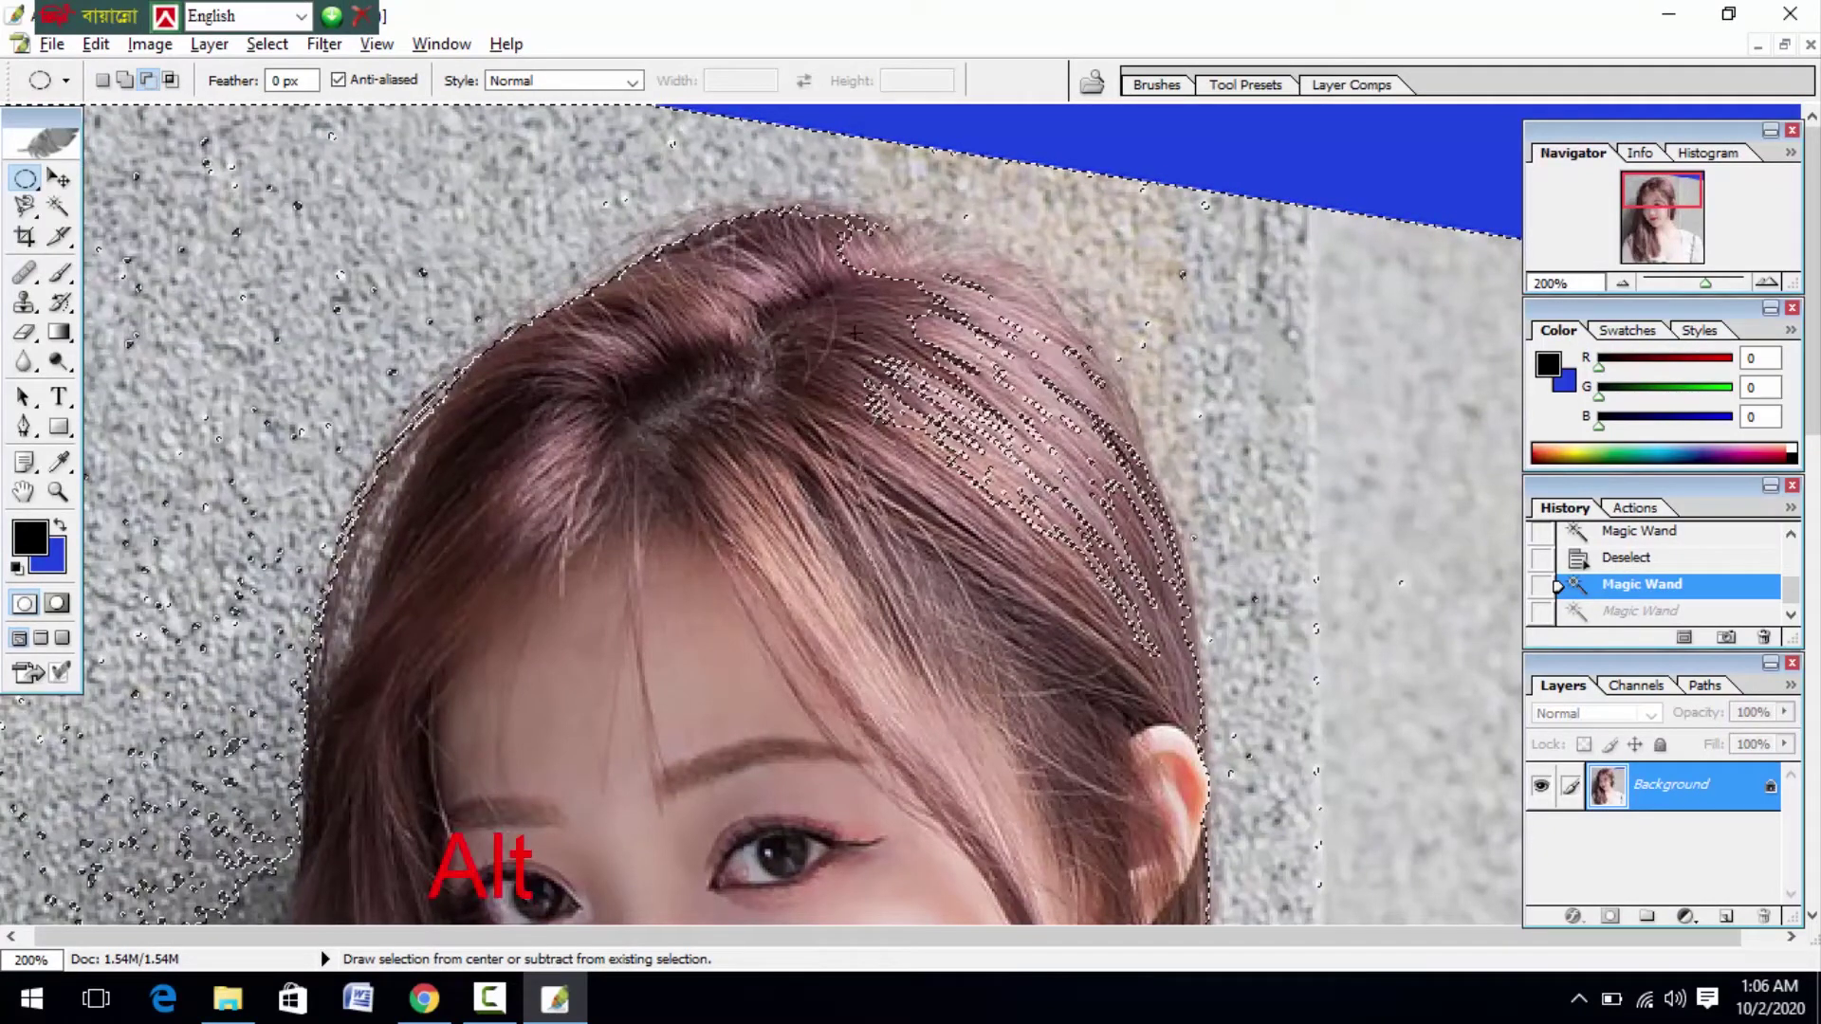
pyautogui.moveTo(856, 332); pyautogui.dragTo(1089, 476)
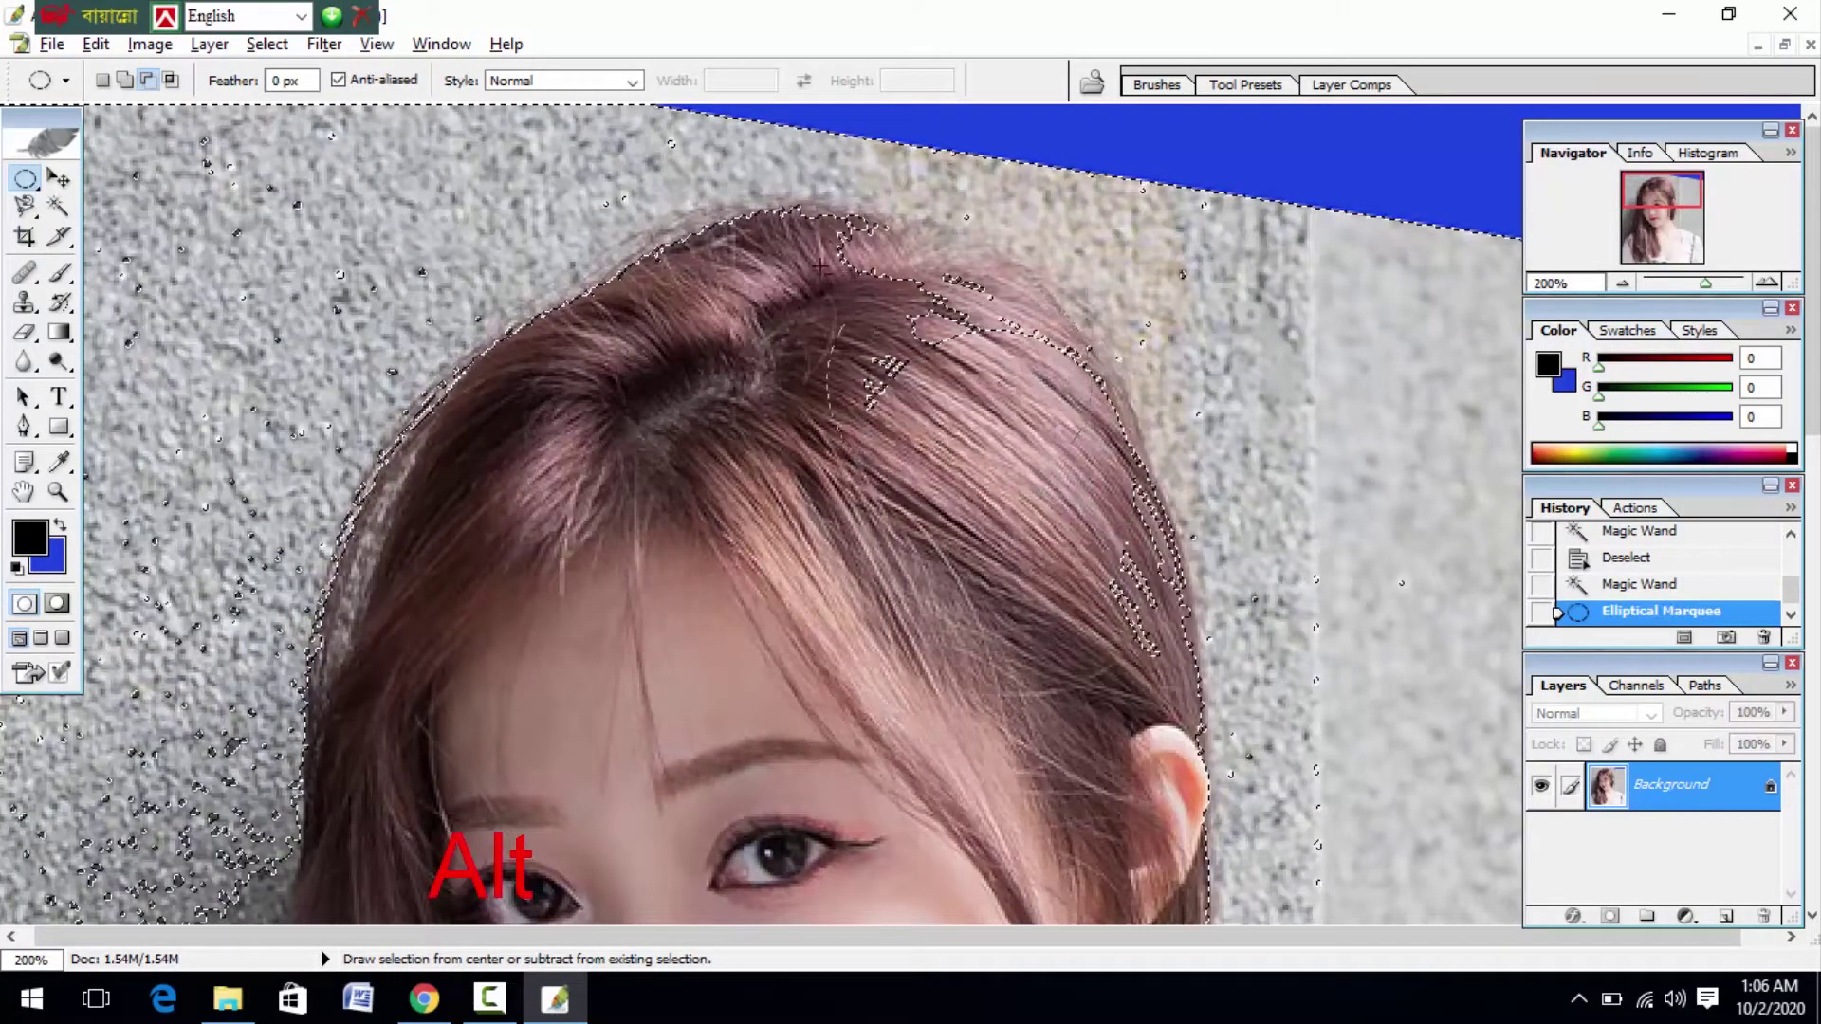
pyautogui.moveTo(821, 268); pyautogui.dragTo(976, 423)
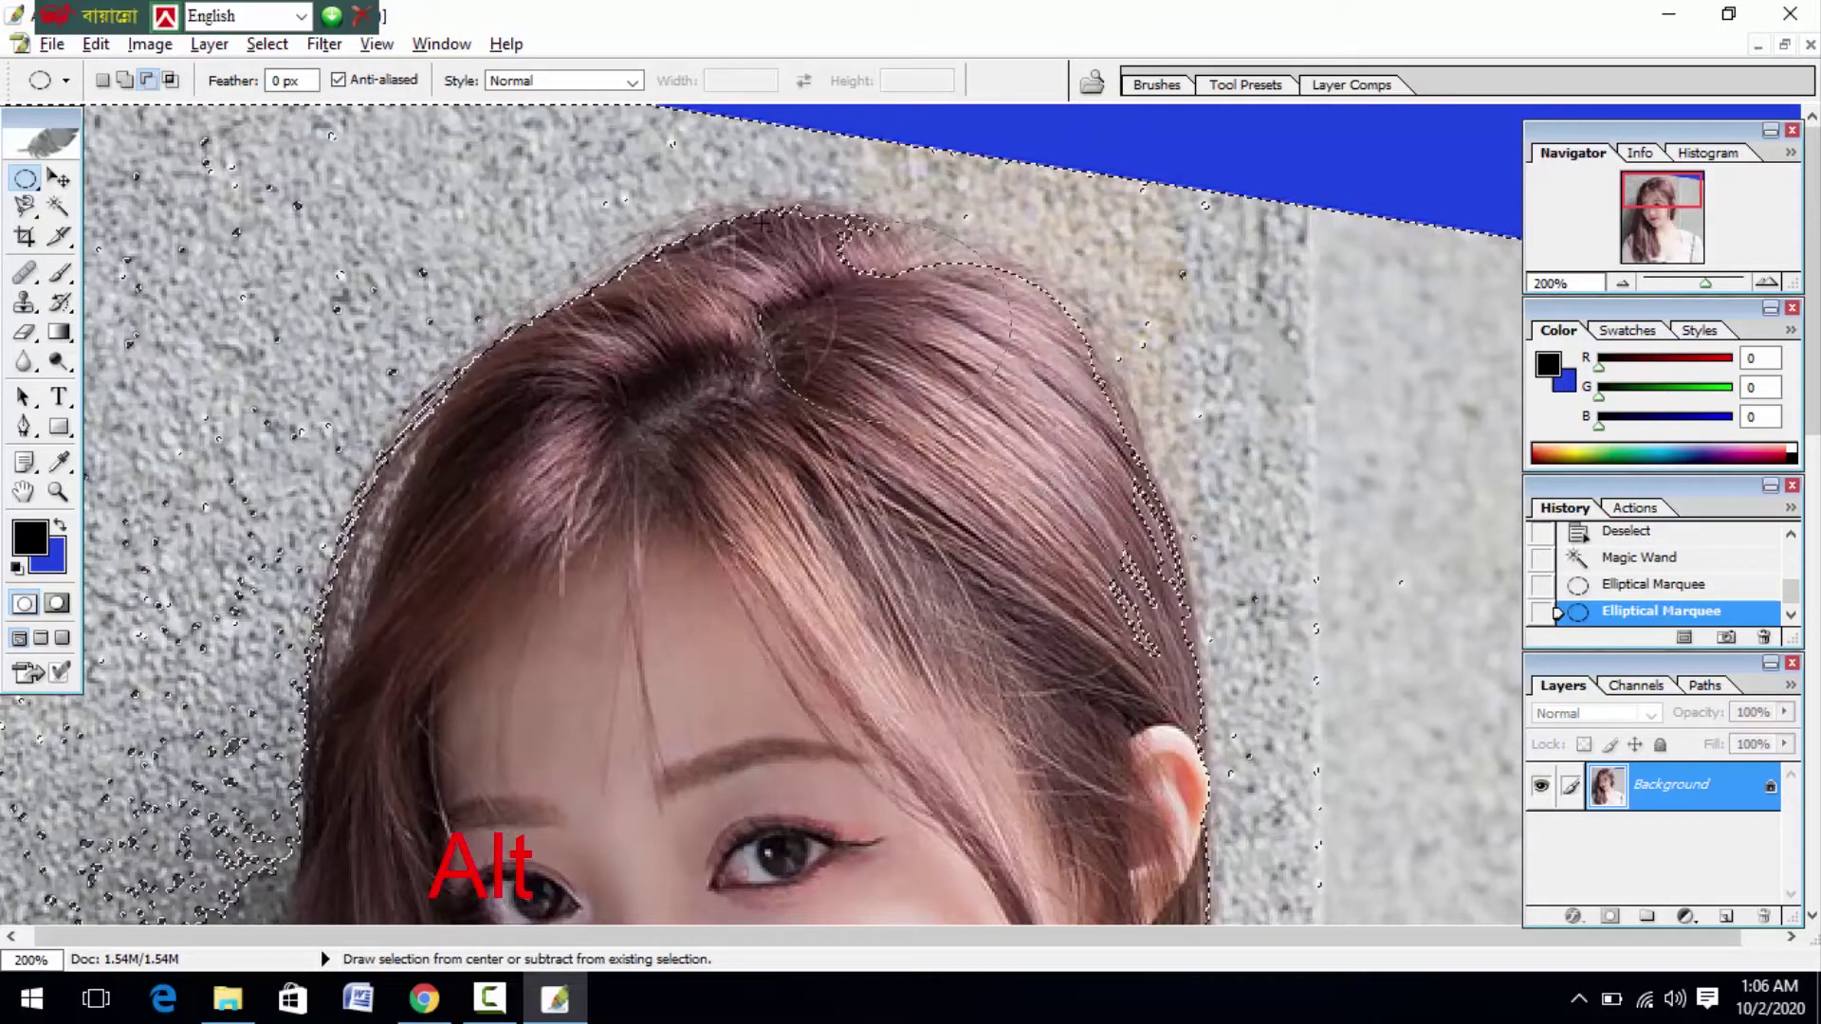
pyautogui.moveTo(763, 224); pyautogui.dragTo(762, 222)
pyautogui.keyDown('alt'); pyautogui.moveTo(934, 419); pyautogui.dragTo(1173, 645); pyautogui.keyUp('alt')
# Subtract the remaining circular patch in the hair above the ear from the selection
pyautogui.moveTo(1068, 576); pyautogui.dragTo(1073, 407)
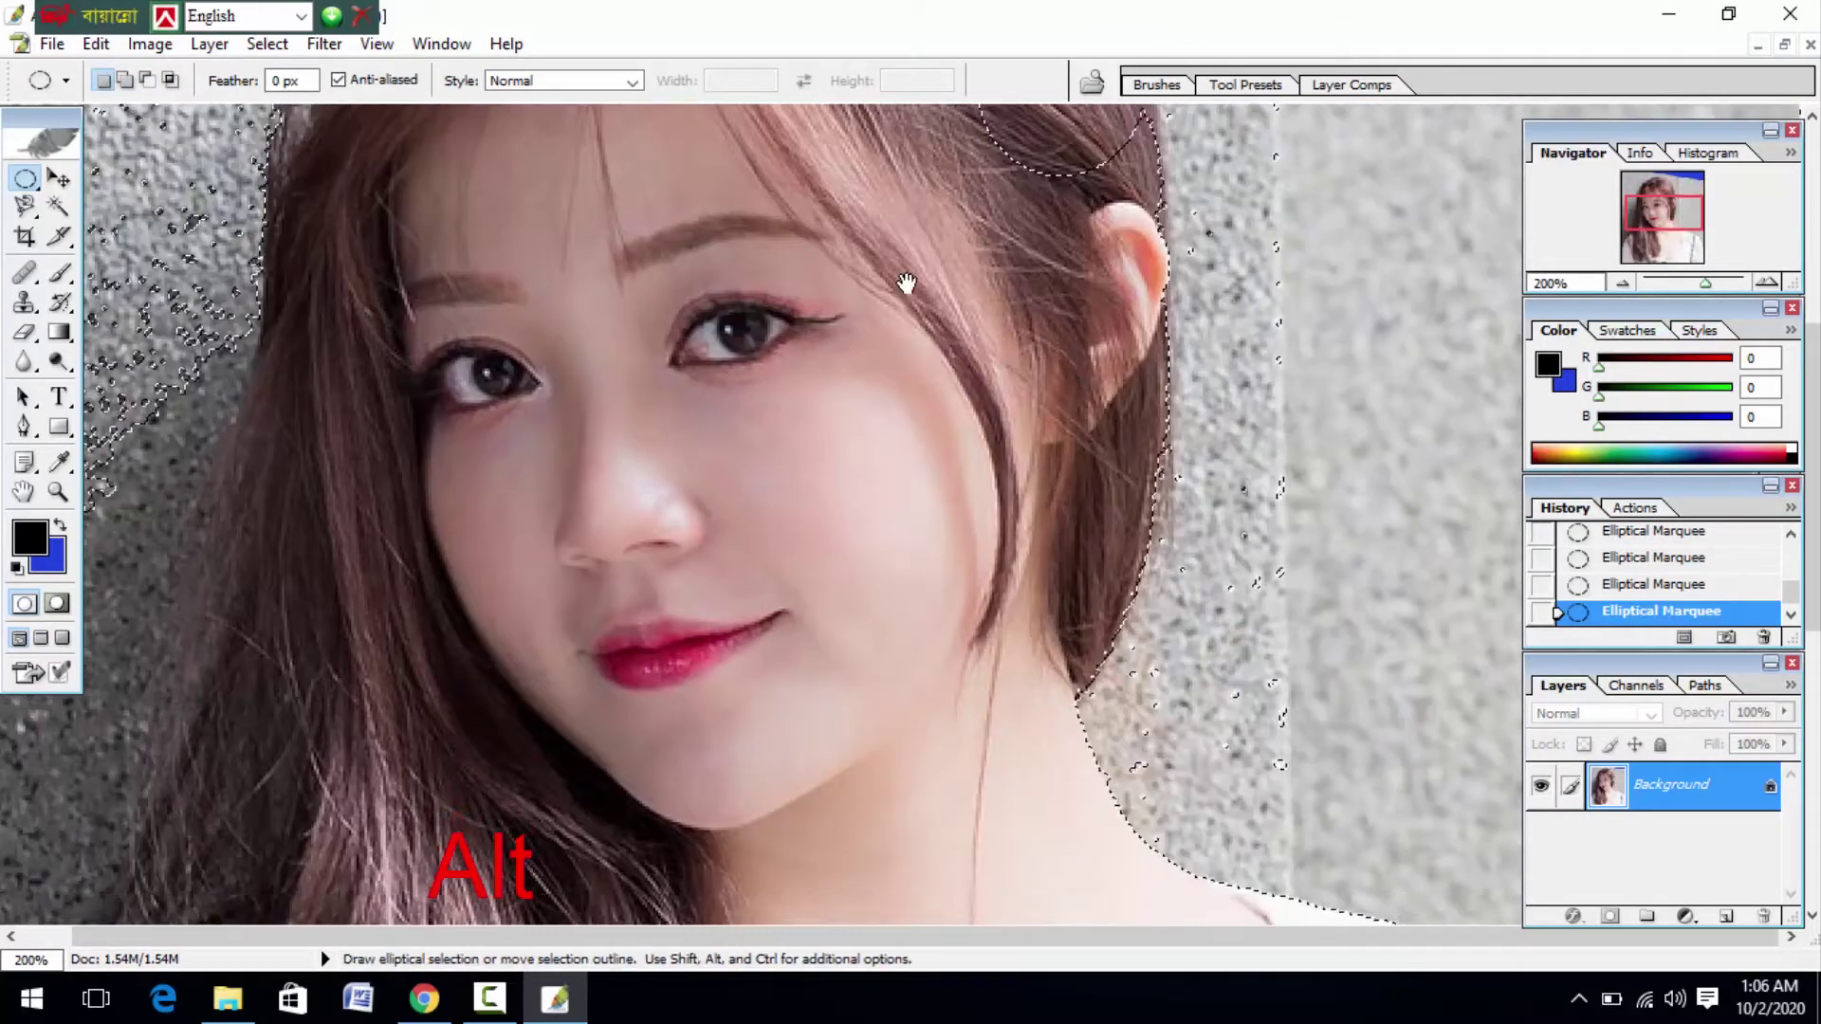
pyautogui.moveTo(907, 283); pyautogui.dragTo(959, 610)
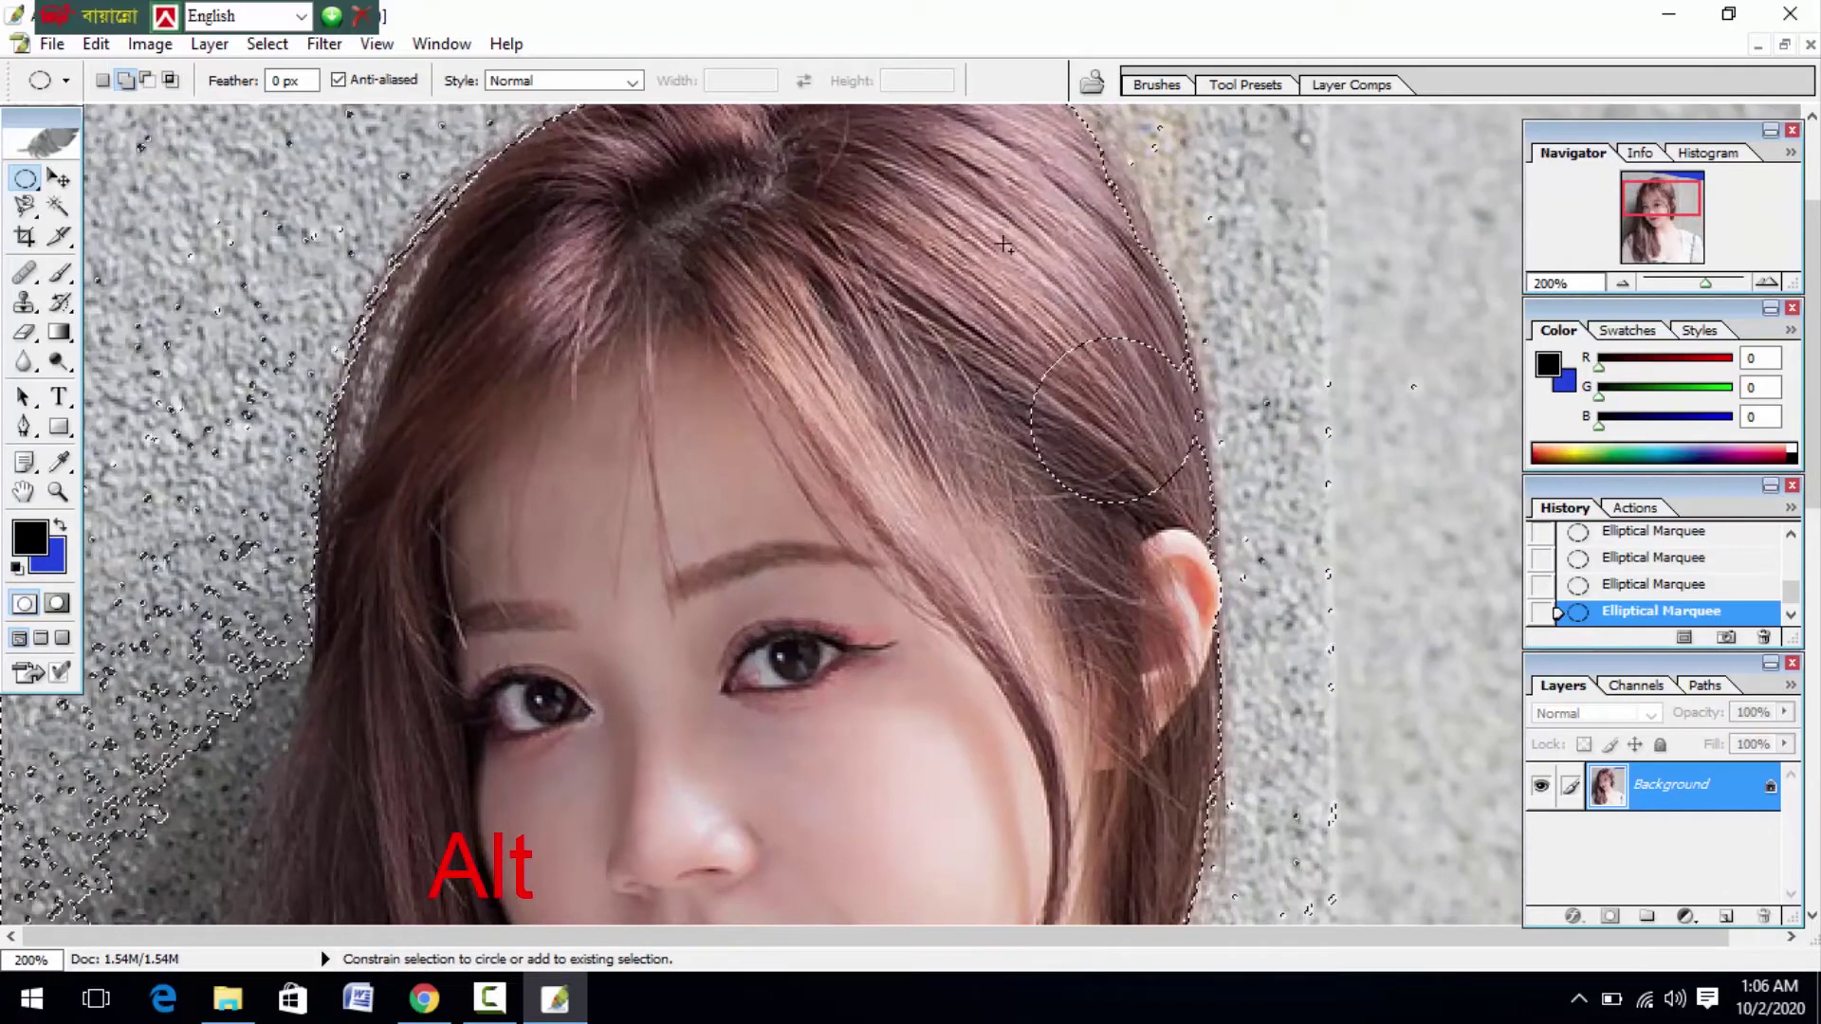
pyautogui.press('alt')
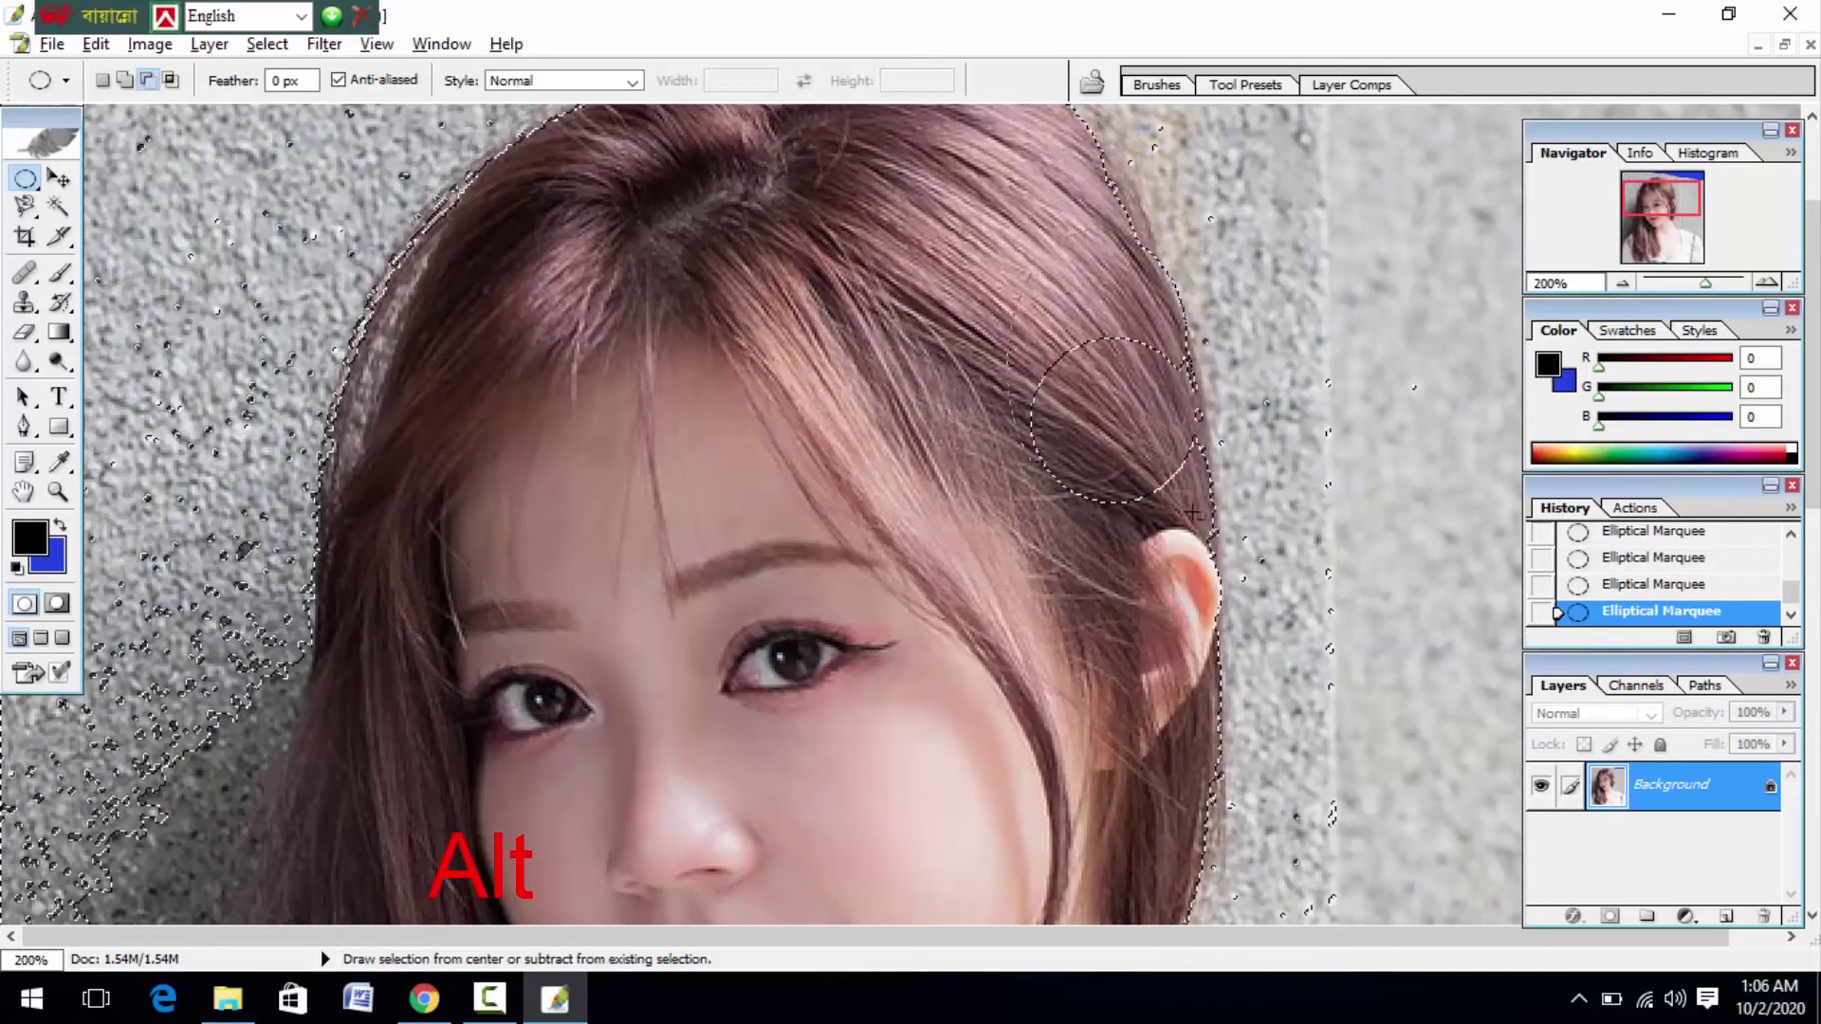
pyautogui.moveTo(1192, 513)
pyautogui.keyDown('alt'); pyautogui.mouseDown()
pyautogui.moveTo(1199, 531)
pyautogui.moveTo(1178, 541)
pyautogui.mouseUp(); pyautogui.keyUp('alt')
pyautogui.moveTo(866, 496); pyautogui.dragTo(828, 332)
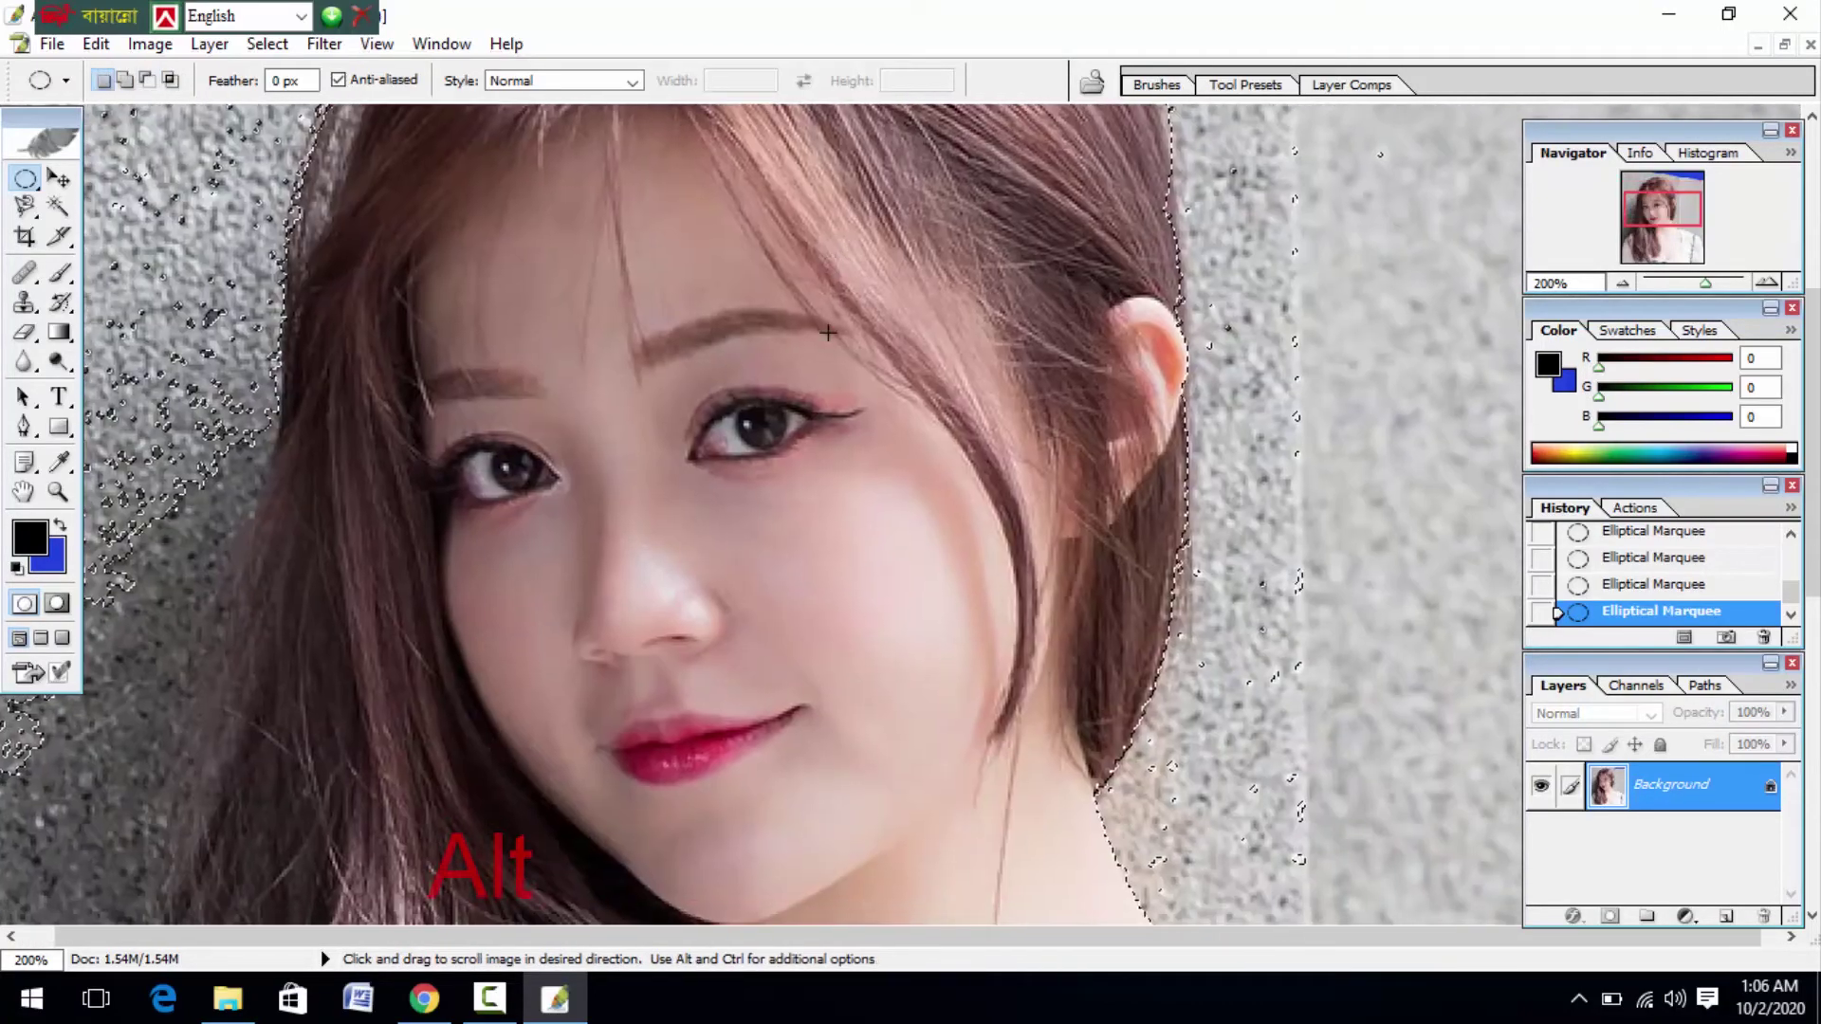
# Clear the selected wall to the blue background colour and deselect
pyautogui.press('z')
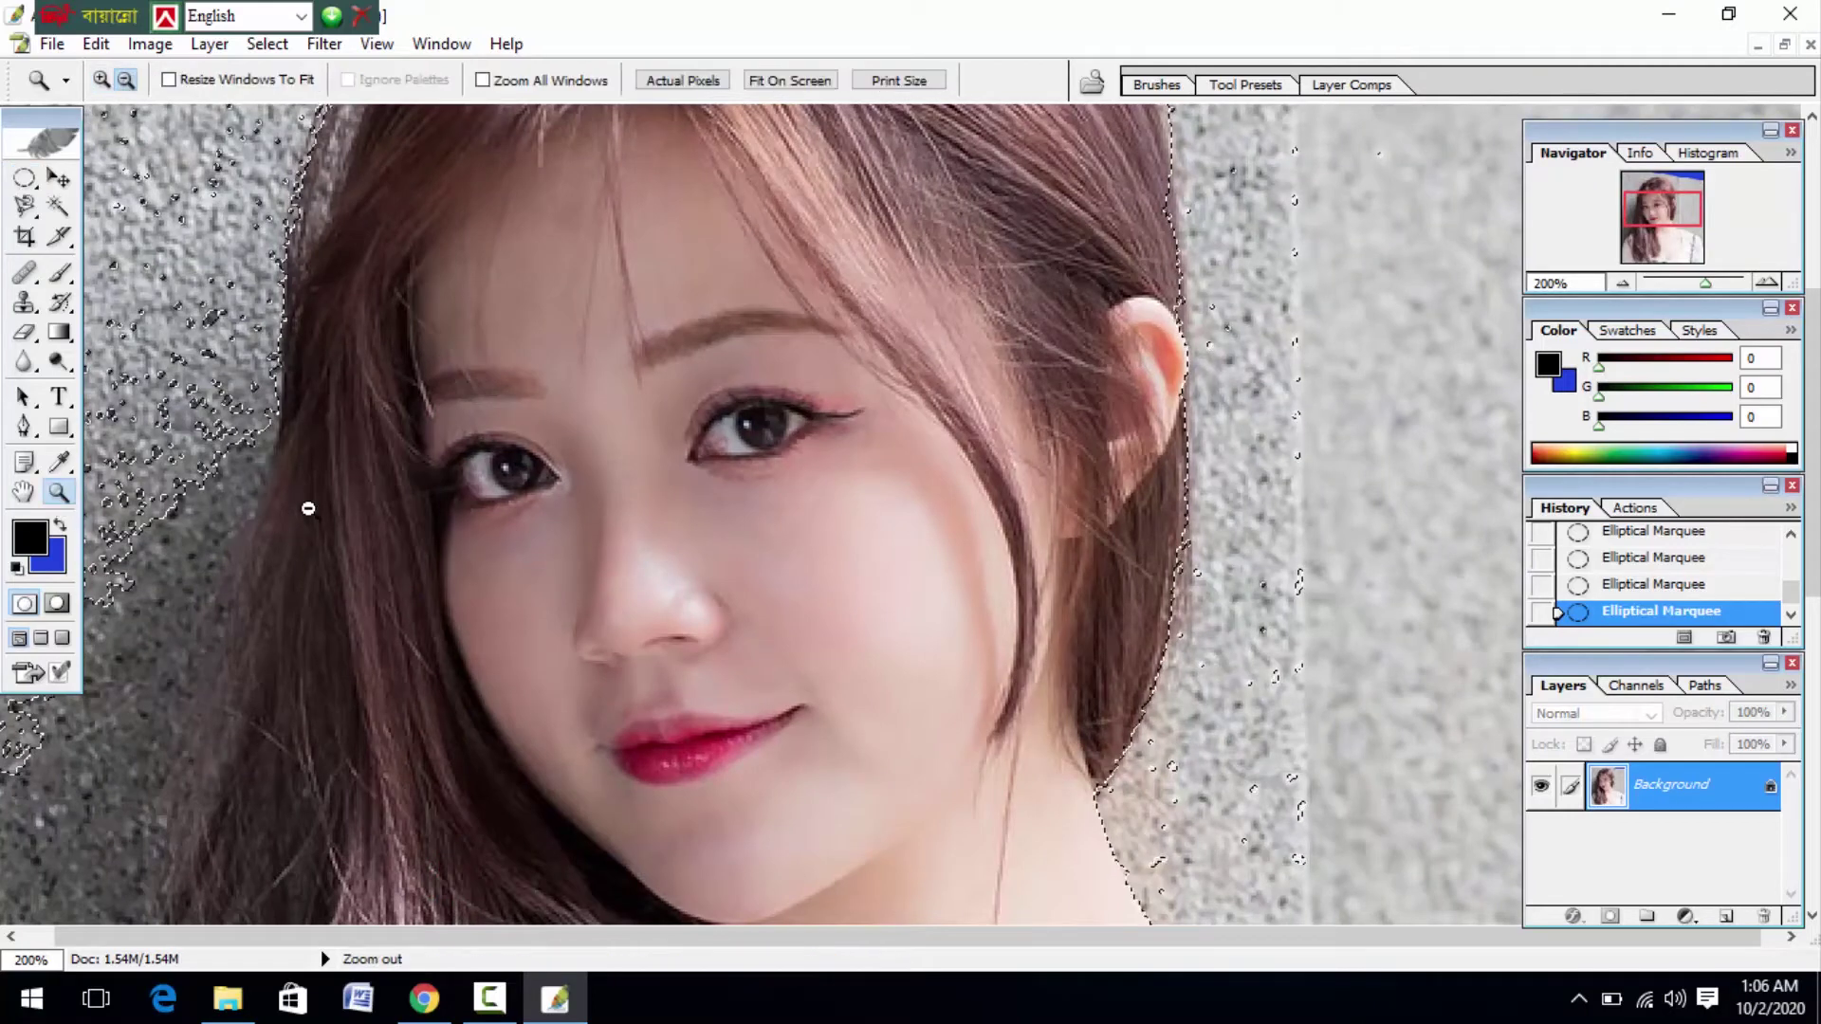
pyautogui.keyDown('alt'); pyautogui.click(309, 509); pyautogui.keyUp('alt')
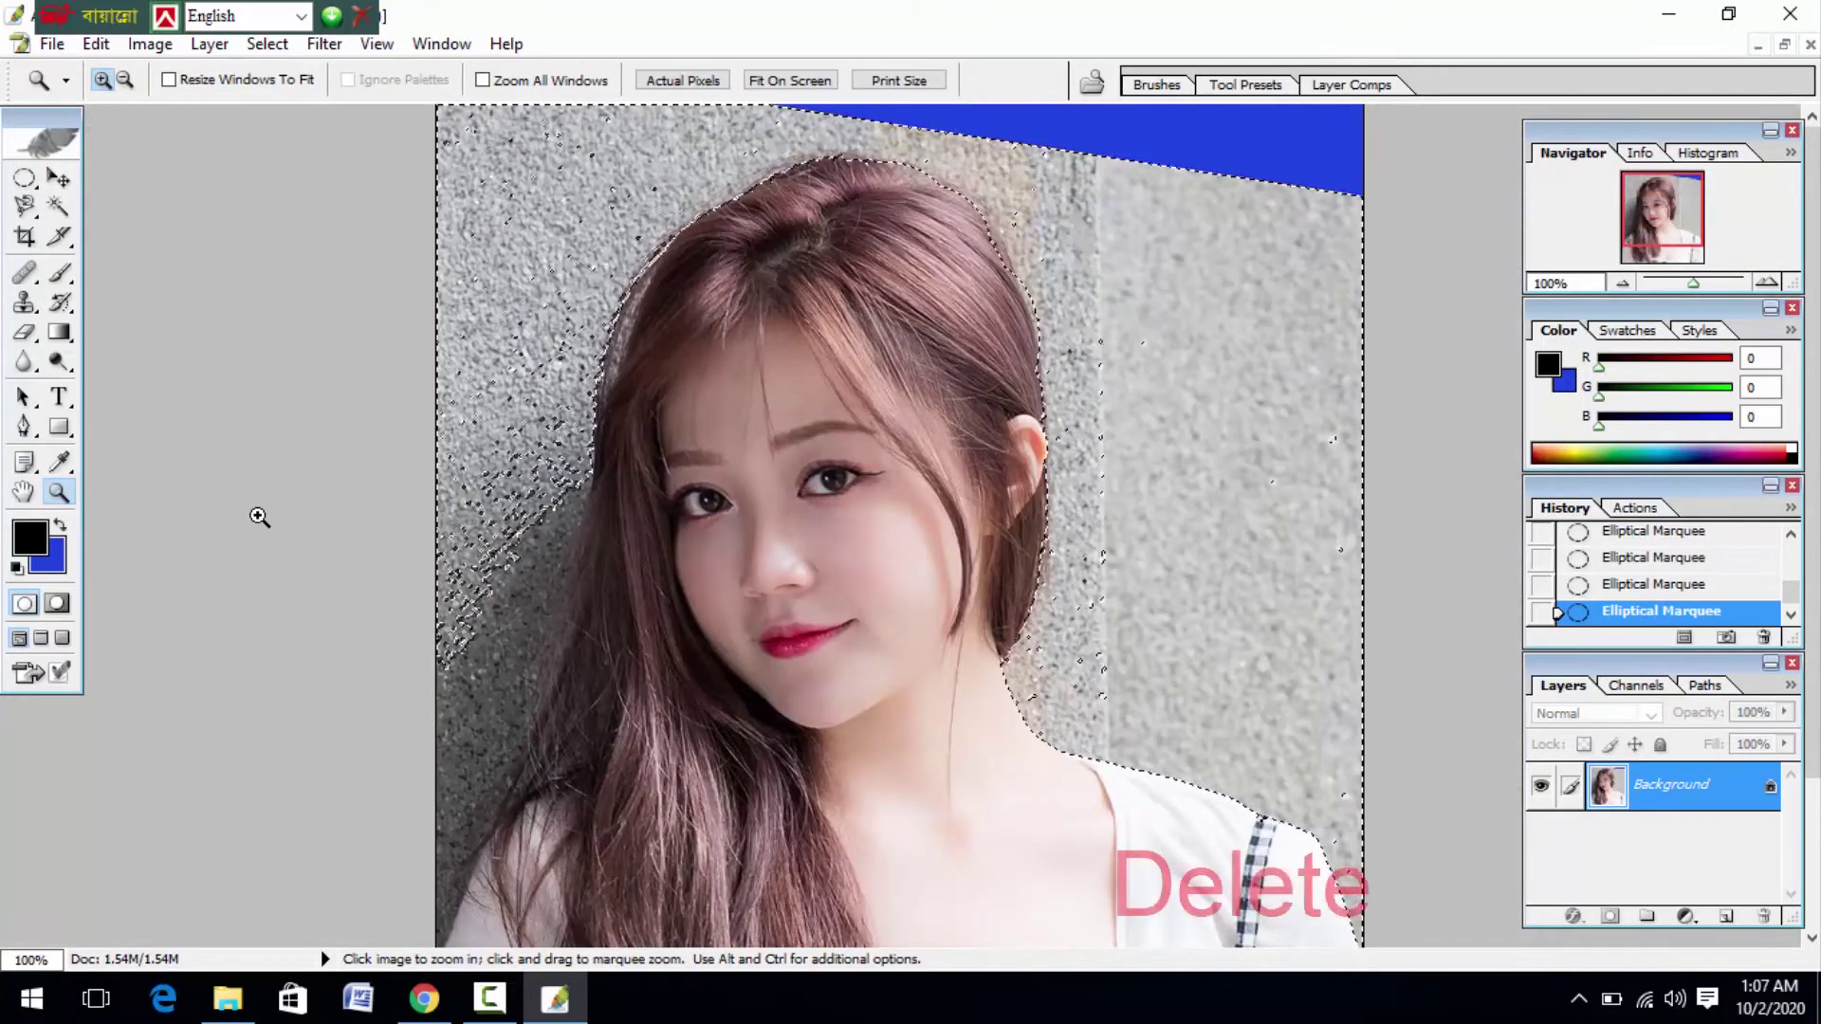
pyautogui.press('Delete')
pyautogui.press('Delete')
pyautogui.press('Delete')
pyautogui.press('Delete')
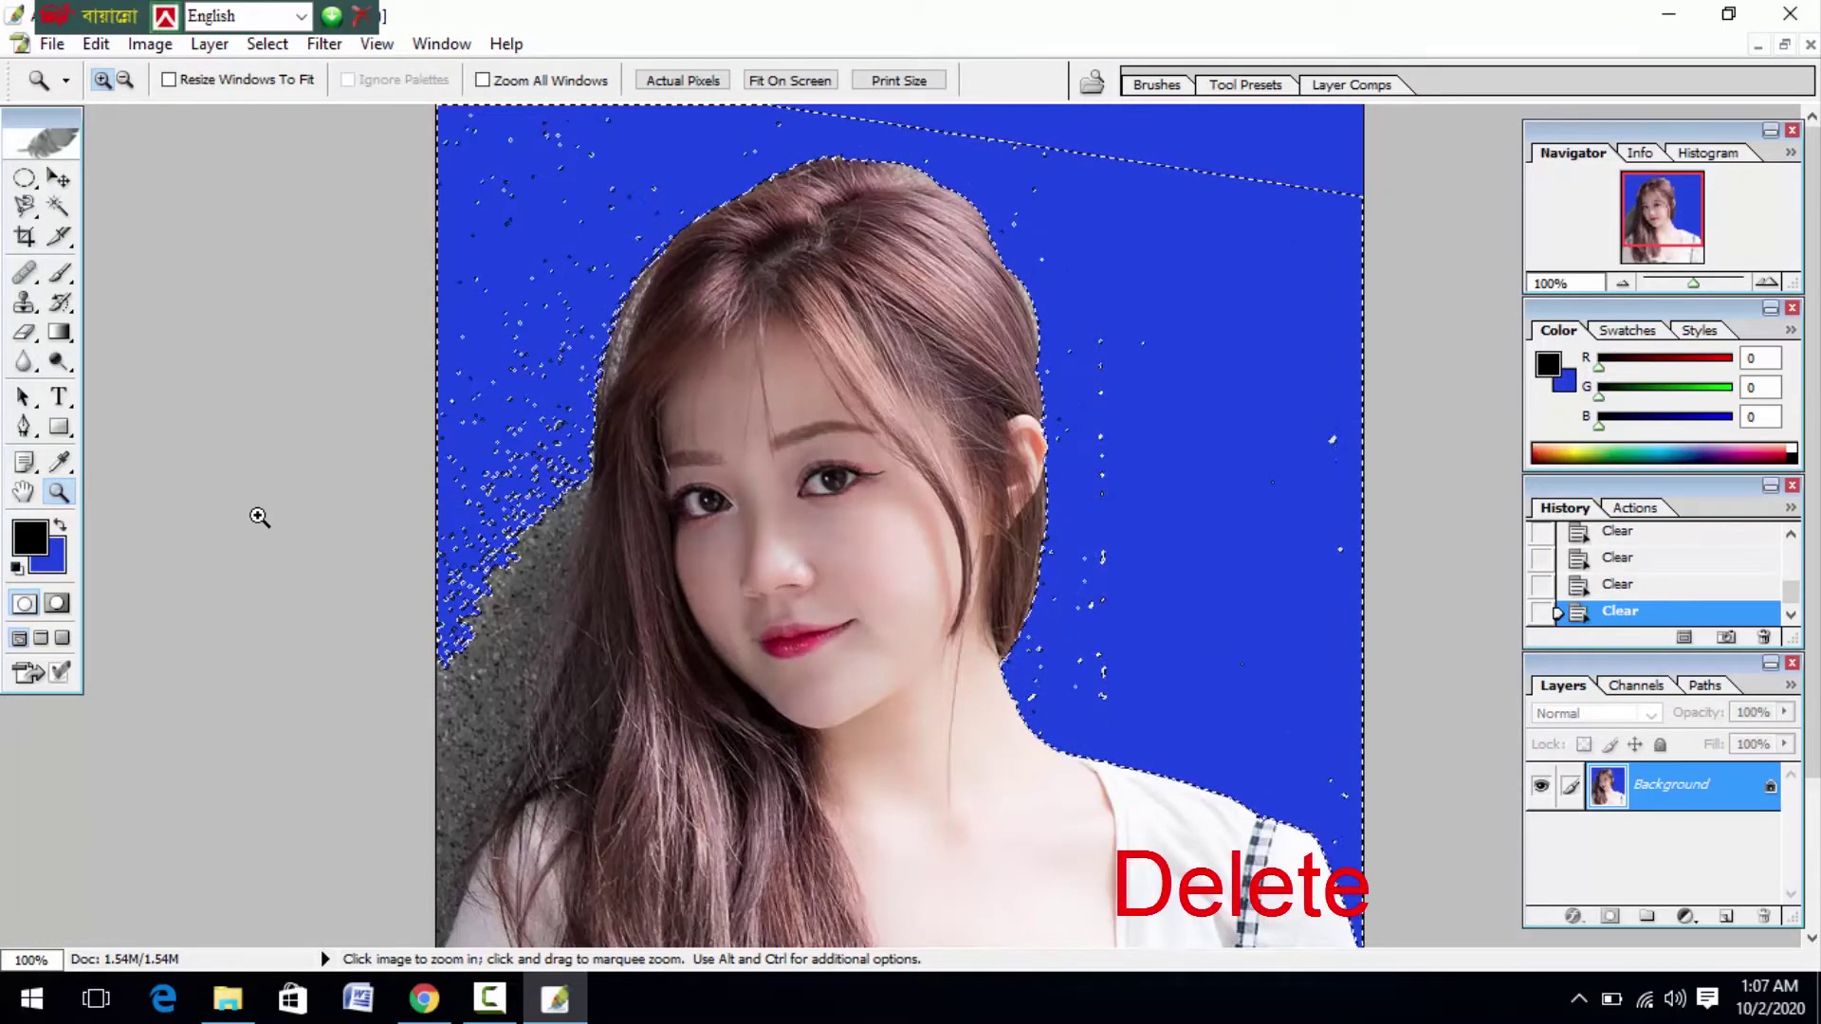
pyautogui.hotkey('ctrl', 'd')
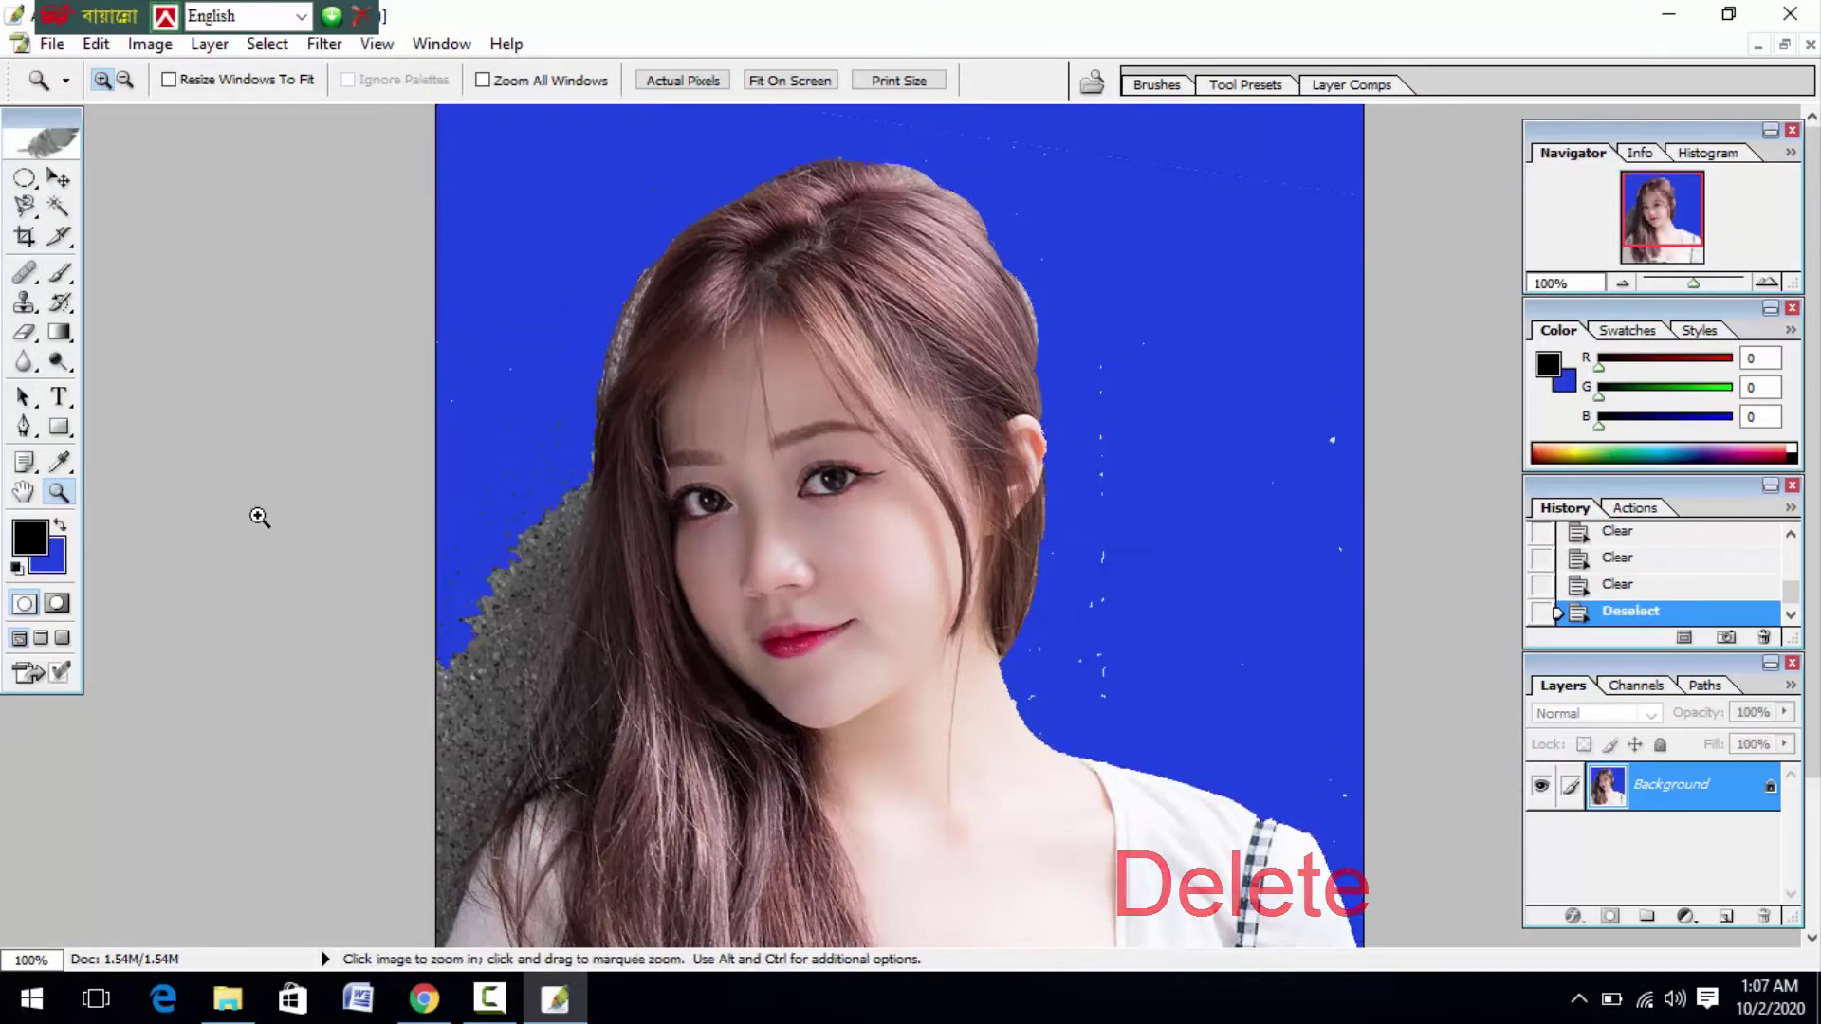
# Draw a closed Pen tool path around the remaining grey wall, following the edge of the long hair and shoulder
pyautogui.keyDown('alt'); pyautogui.click(601, 604); pyautogui.keyUp('alt')
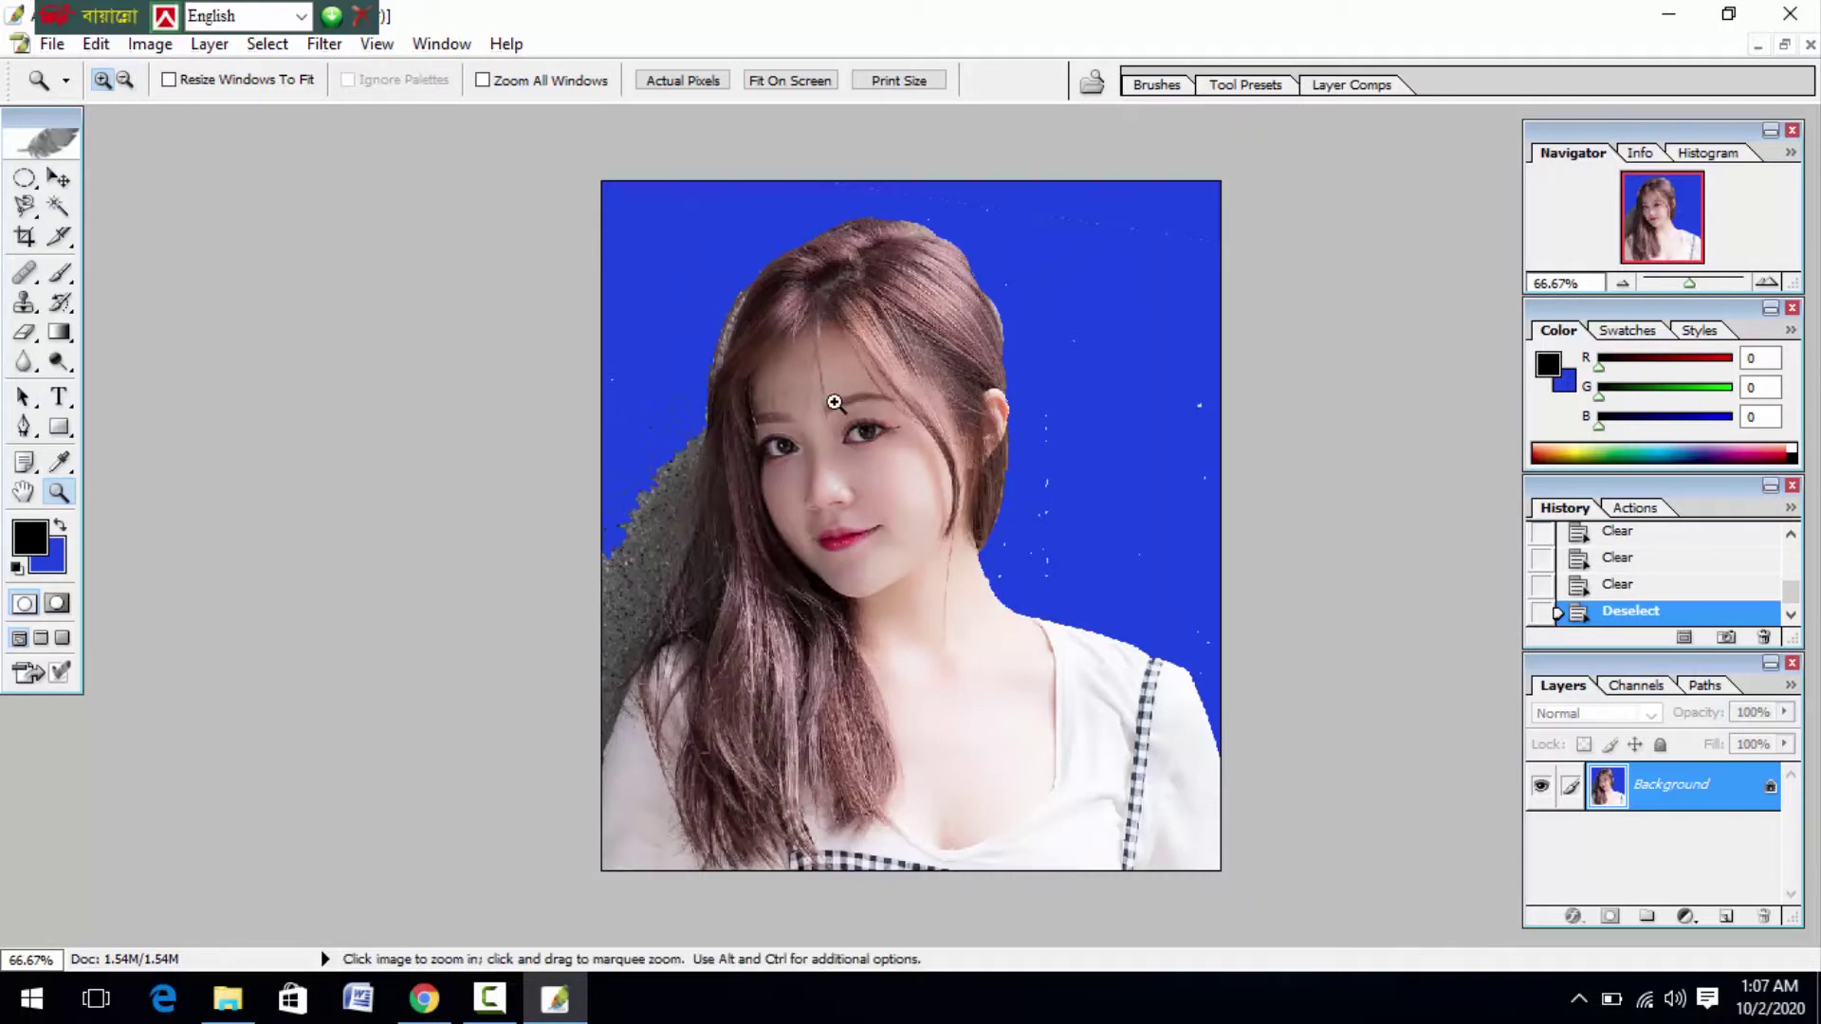
pyautogui.click(744, 589)
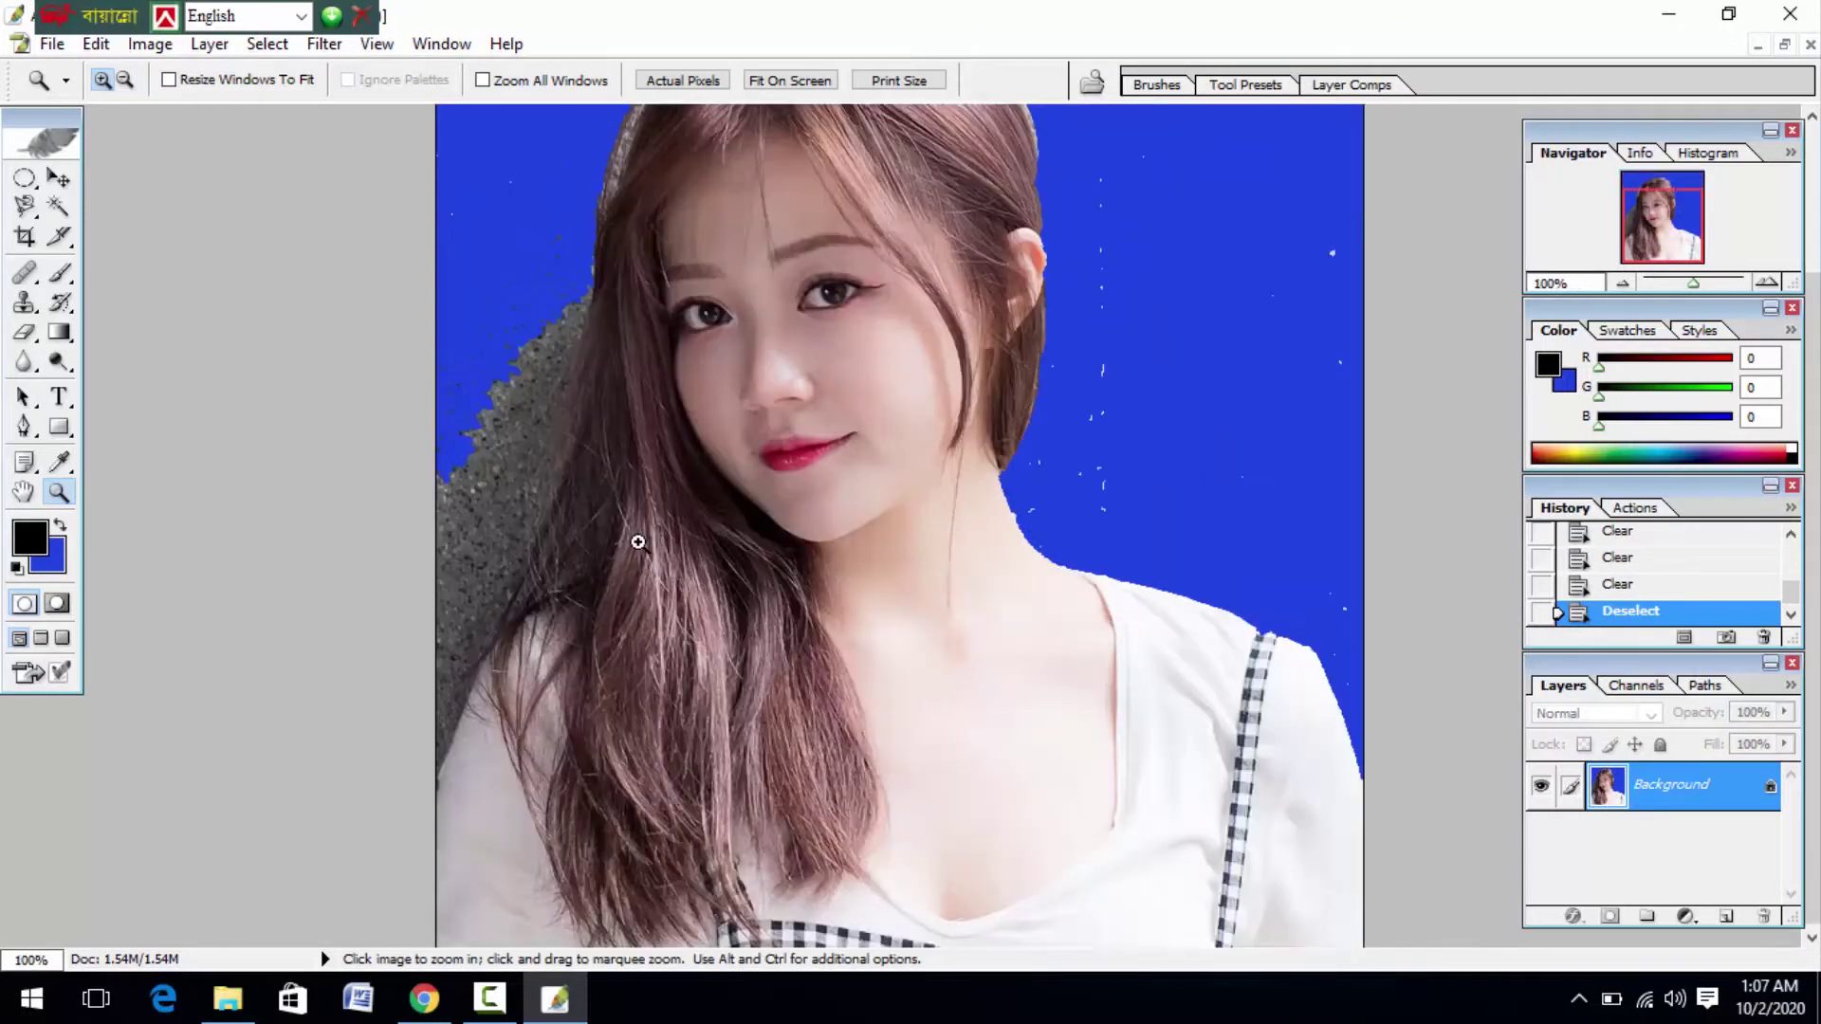
pyautogui.press('p')
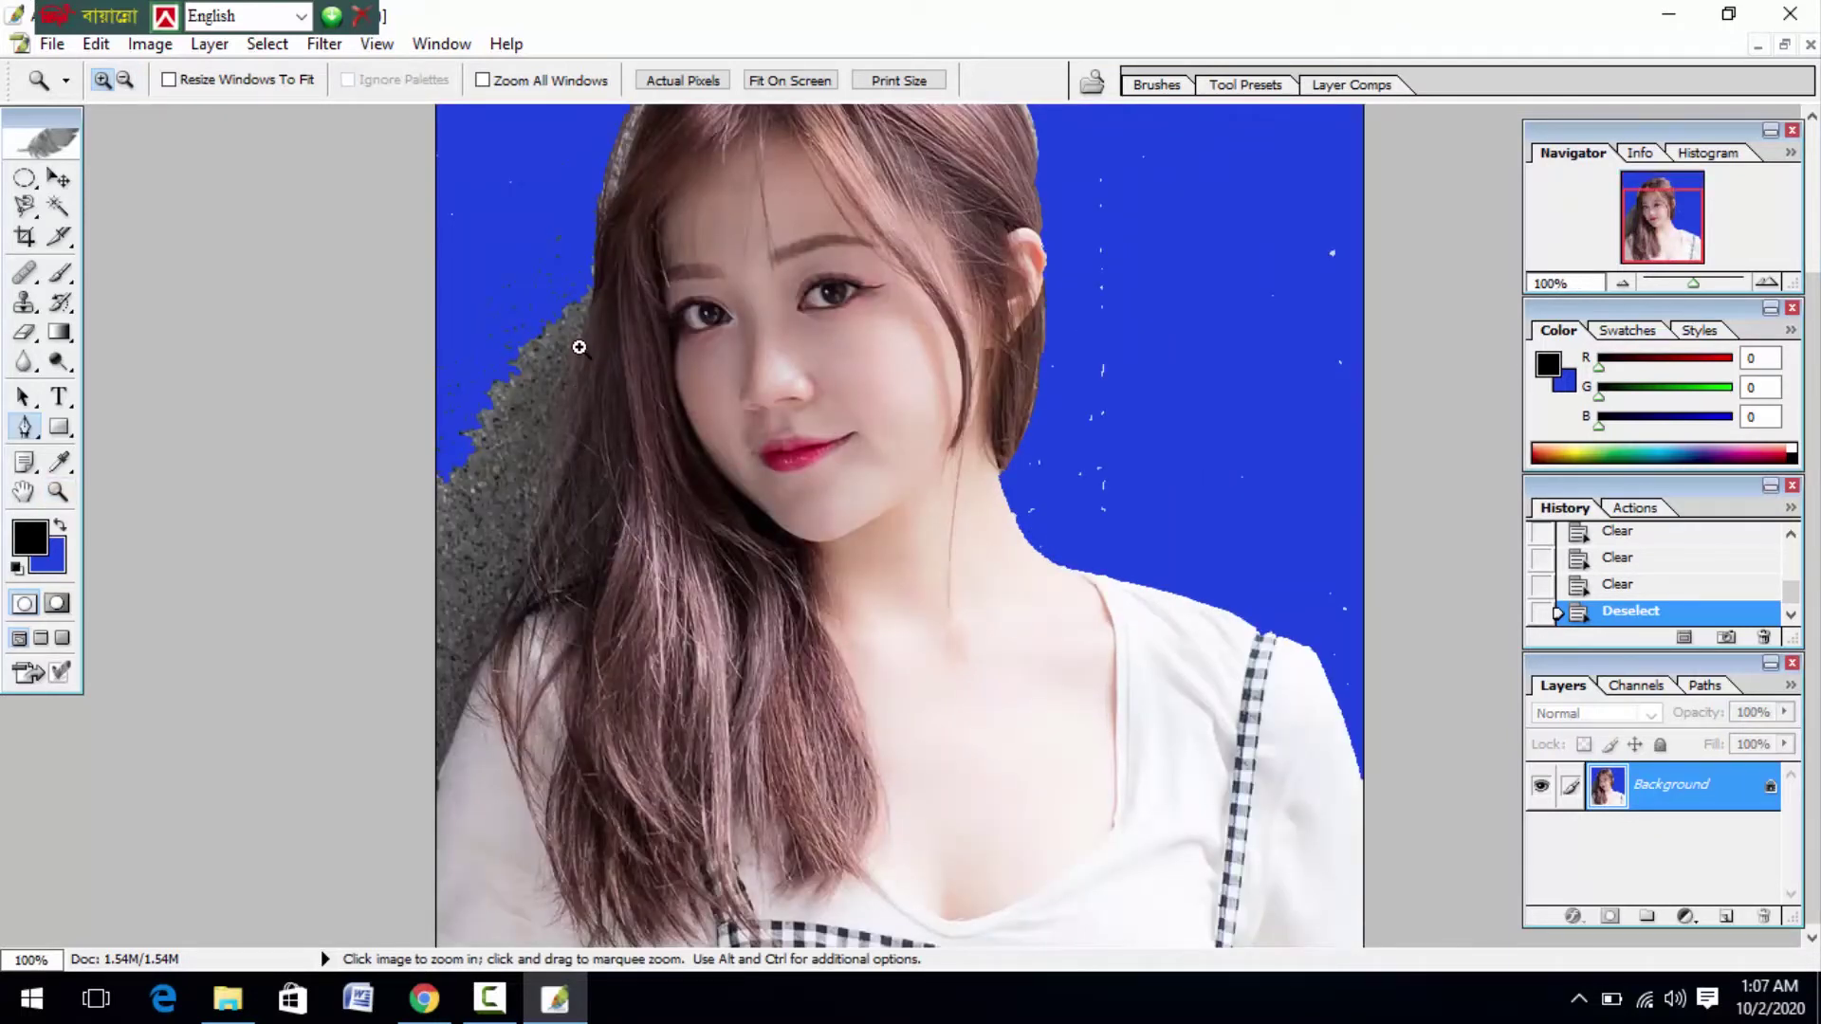
pyautogui.click(595, 281)
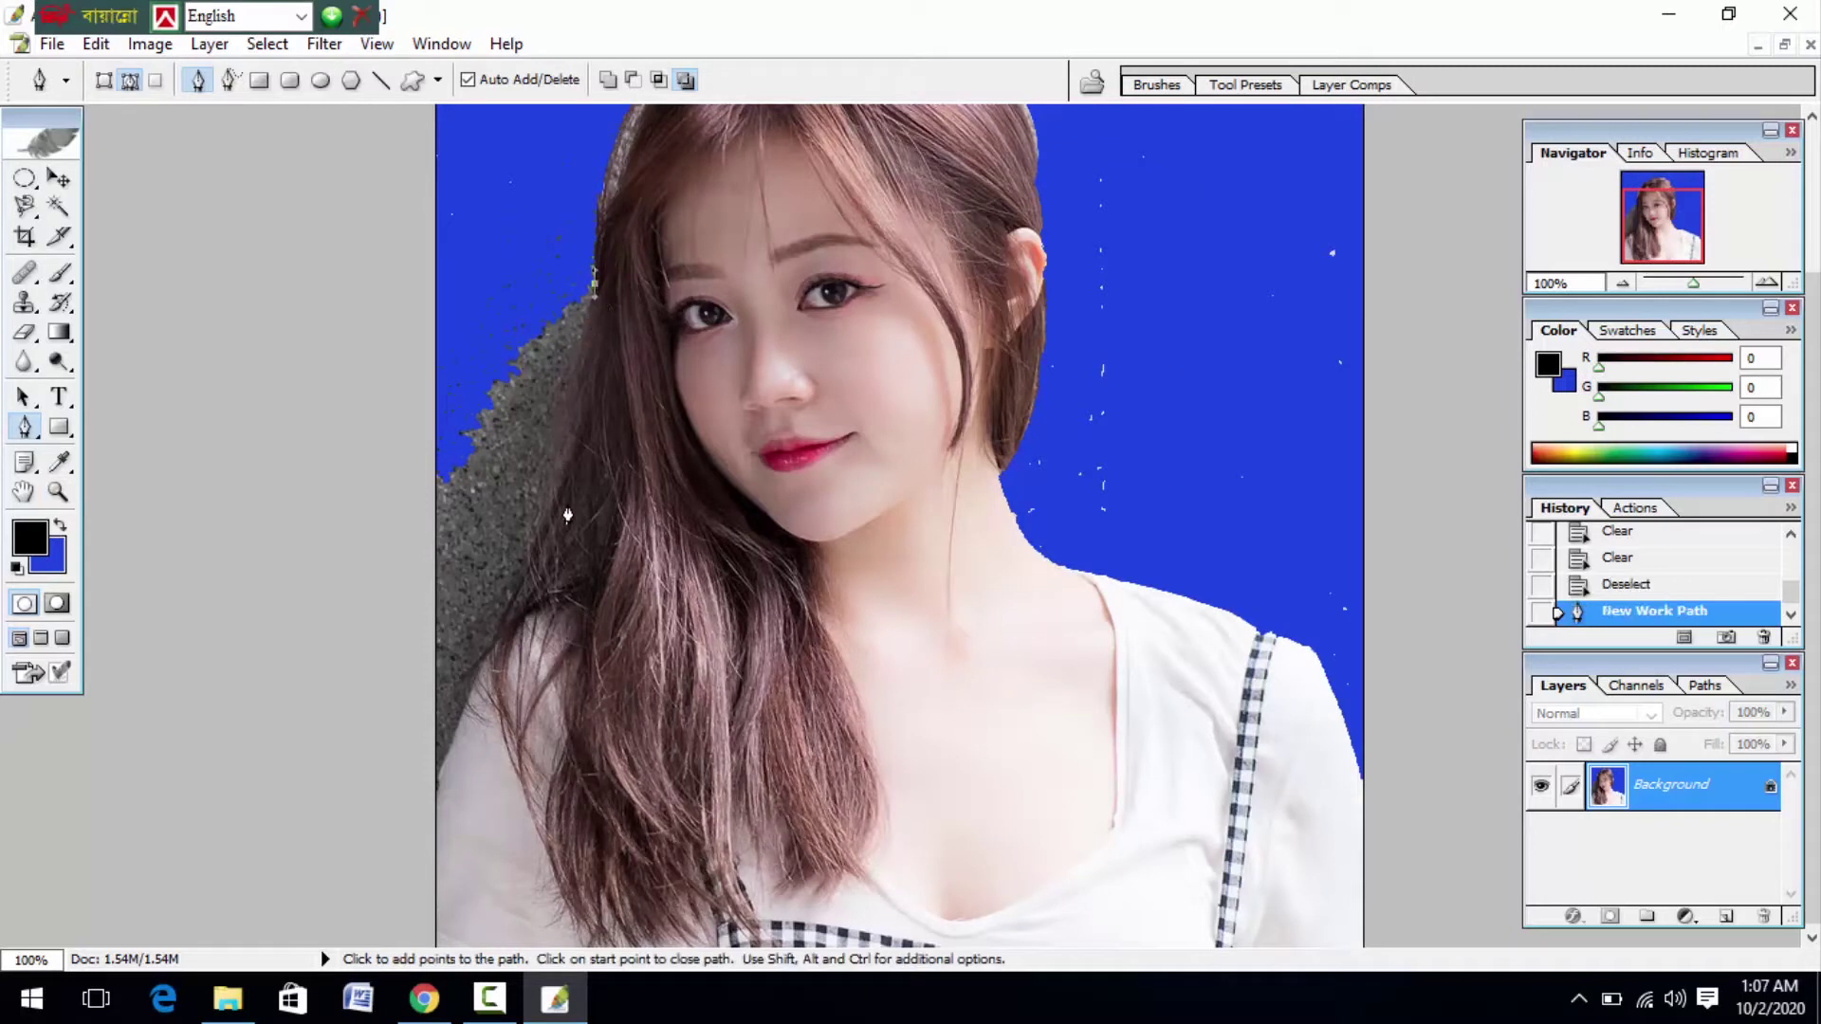
pyautogui.moveTo(567, 515); pyautogui.dragTo(543, 581)
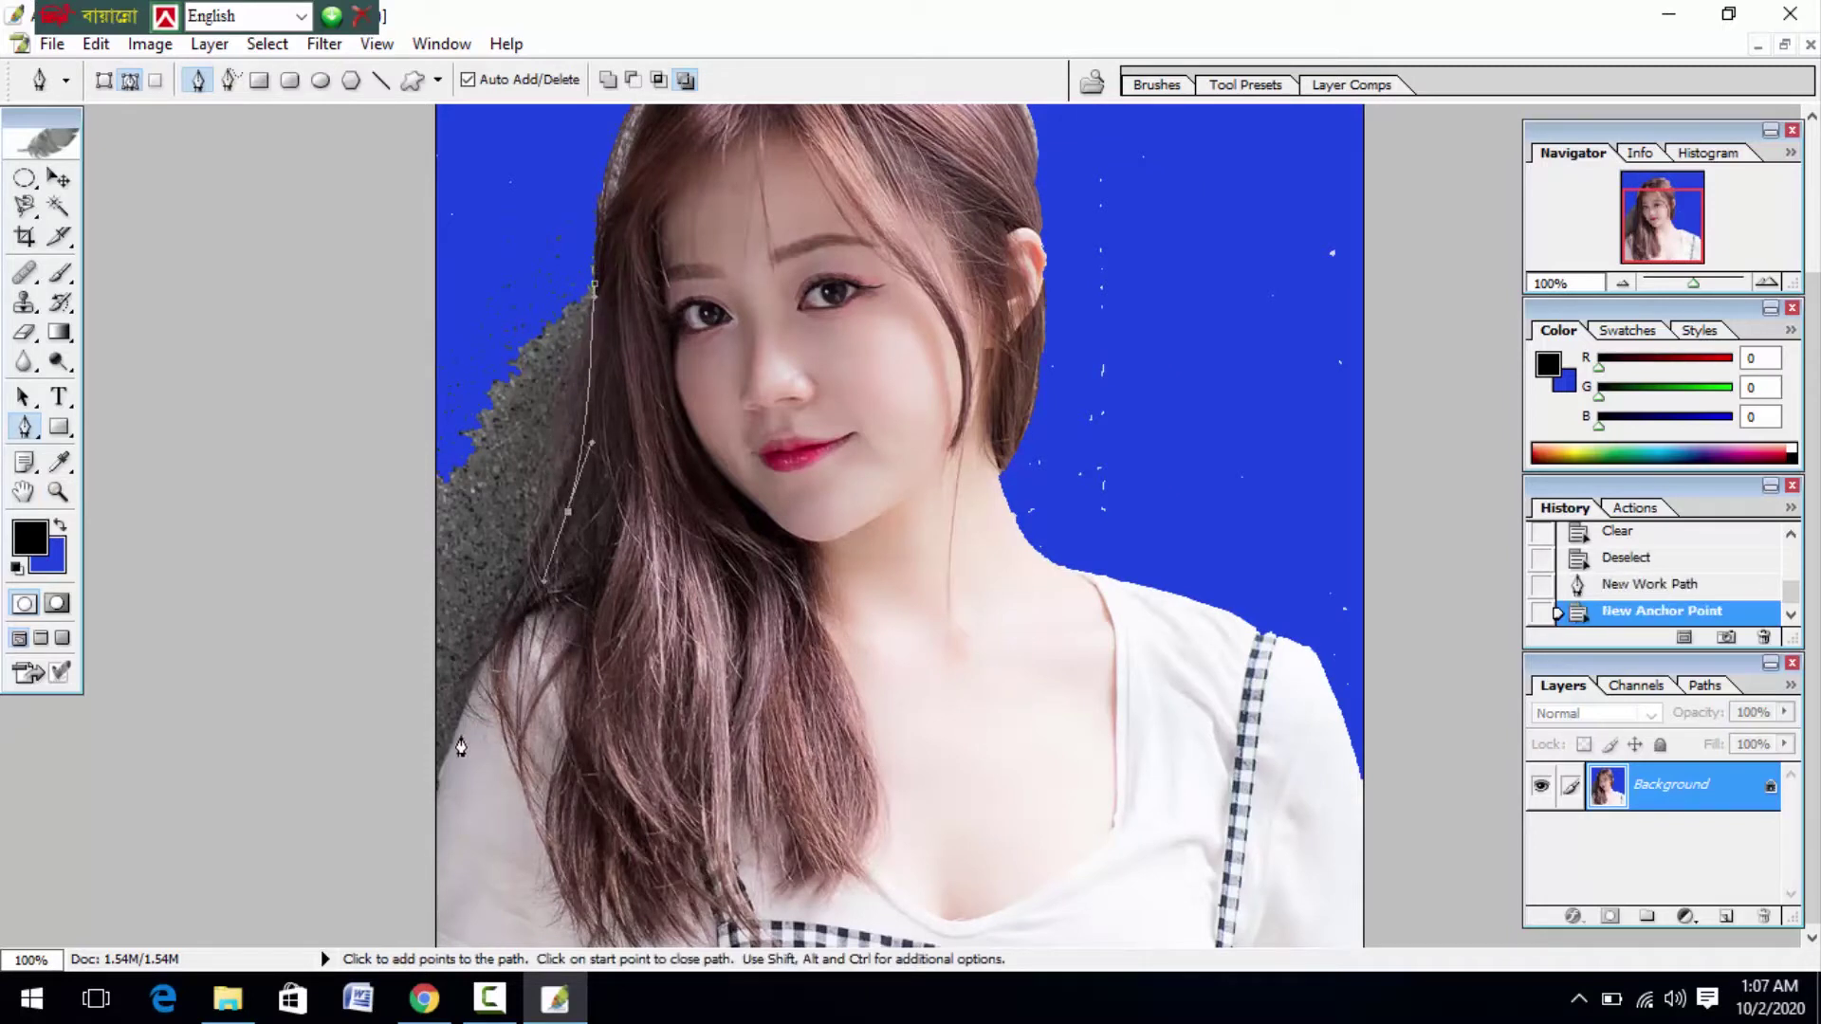
pyautogui.moveTo(454, 748); pyautogui.dragTo(353, 568)
pyautogui.moveTo(346, 477); pyautogui.dragTo(425, 300)
pyautogui.moveTo(448, 232); pyautogui.dragTo(552, 217)
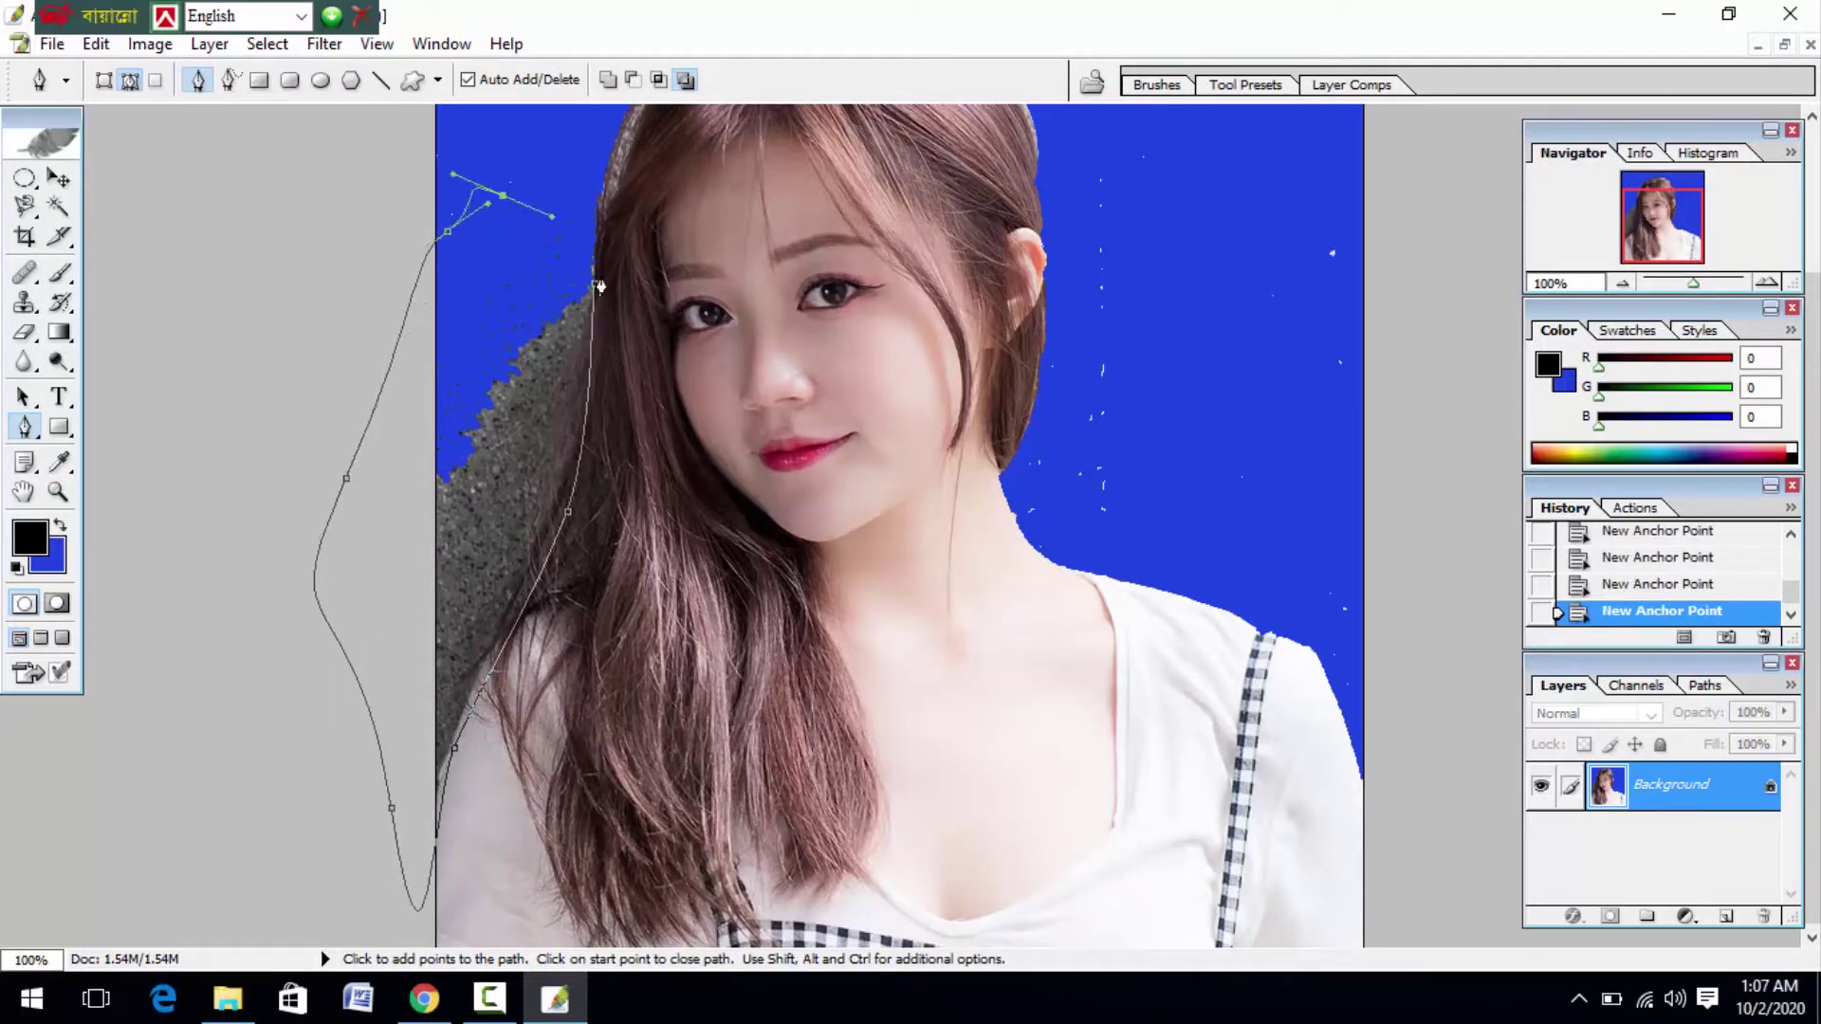
pyautogui.moveTo(601, 287); pyautogui.dragTo(584, 327)
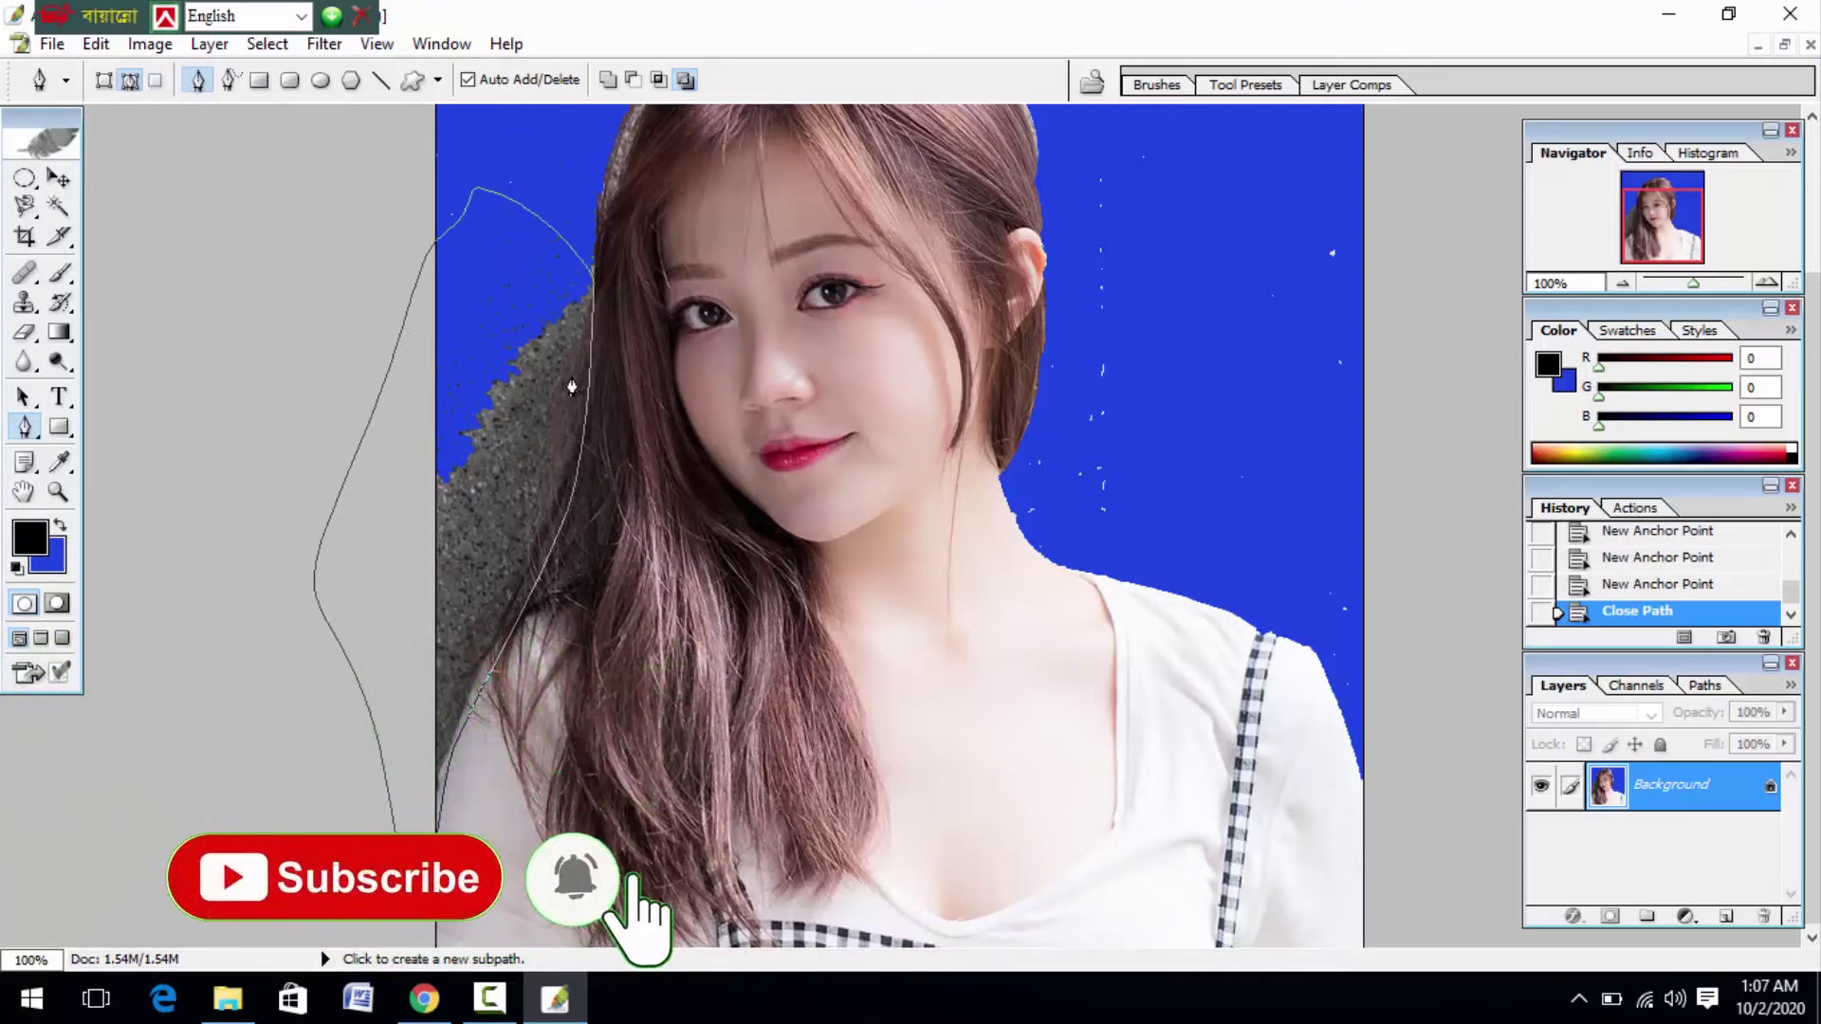
# Convert the path beside the long hair to a selection, clear it to the blue background colour and deselect
pyautogui.hotkey('ctrl', 'Return')
pyautogui.press('Delete')
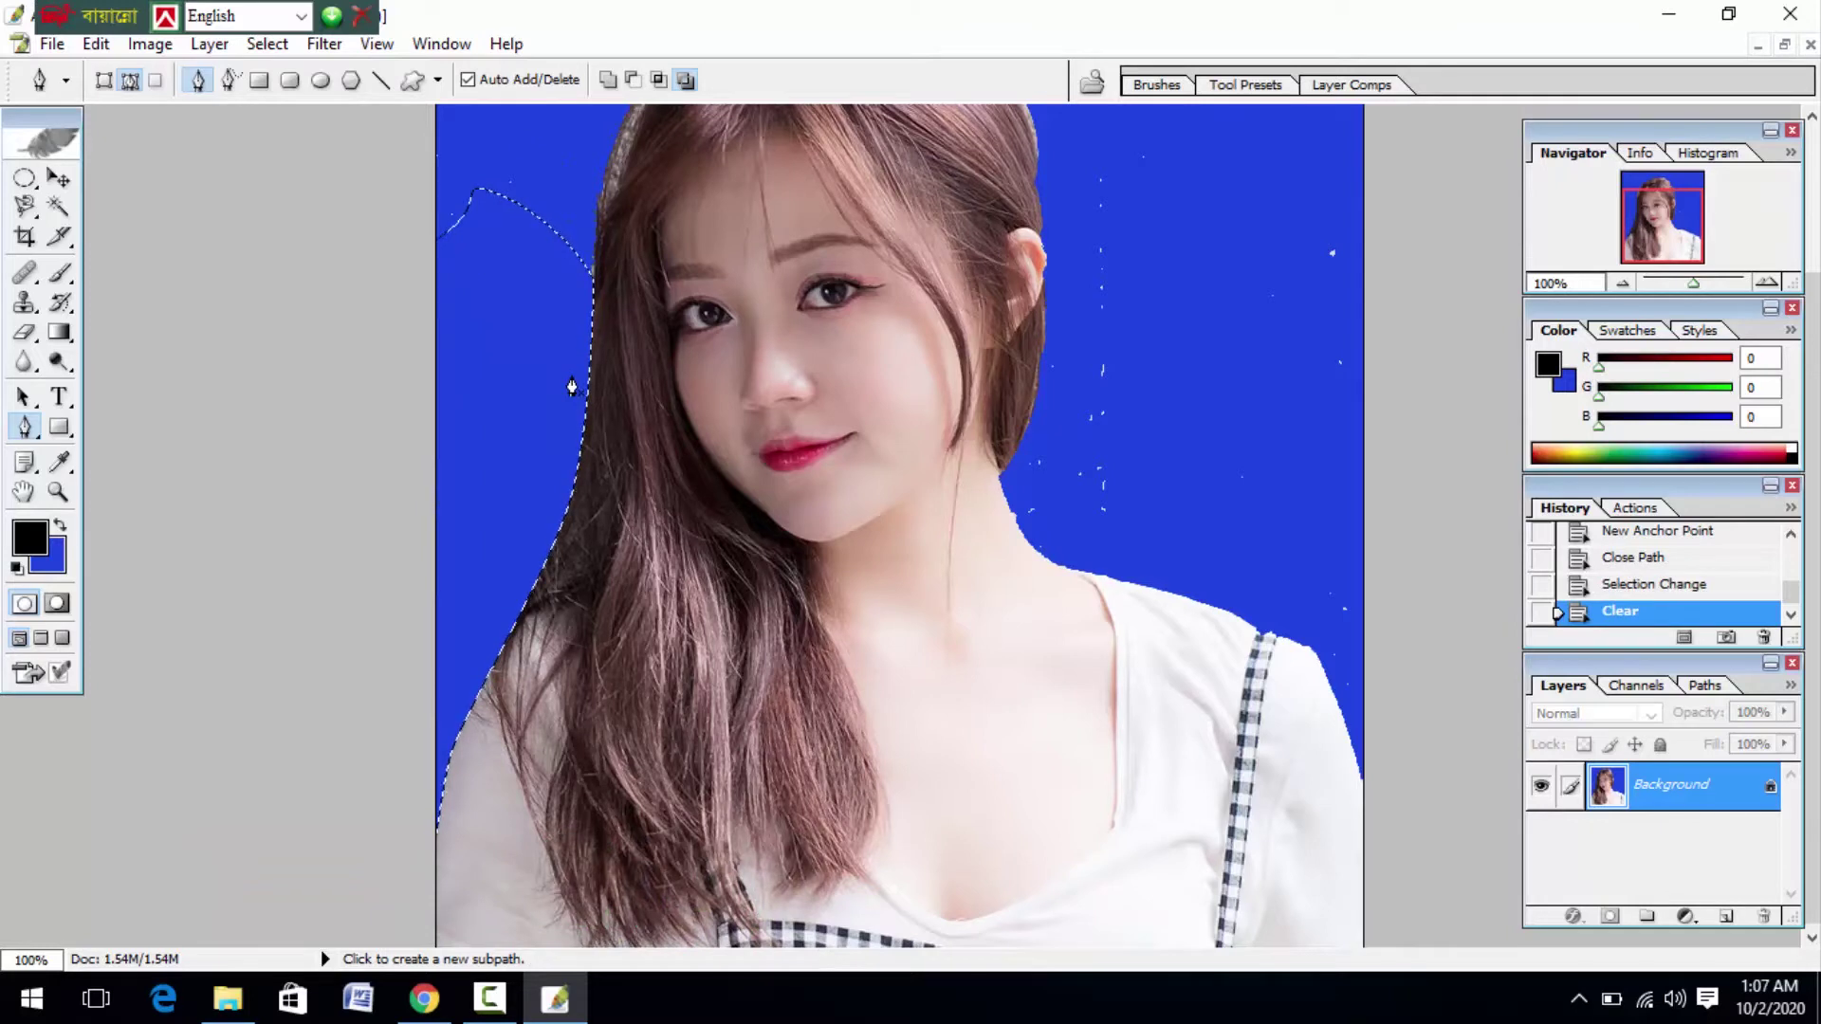
pyautogui.hotkey('ctrl', 'd')
pyautogui.click(555, 467)
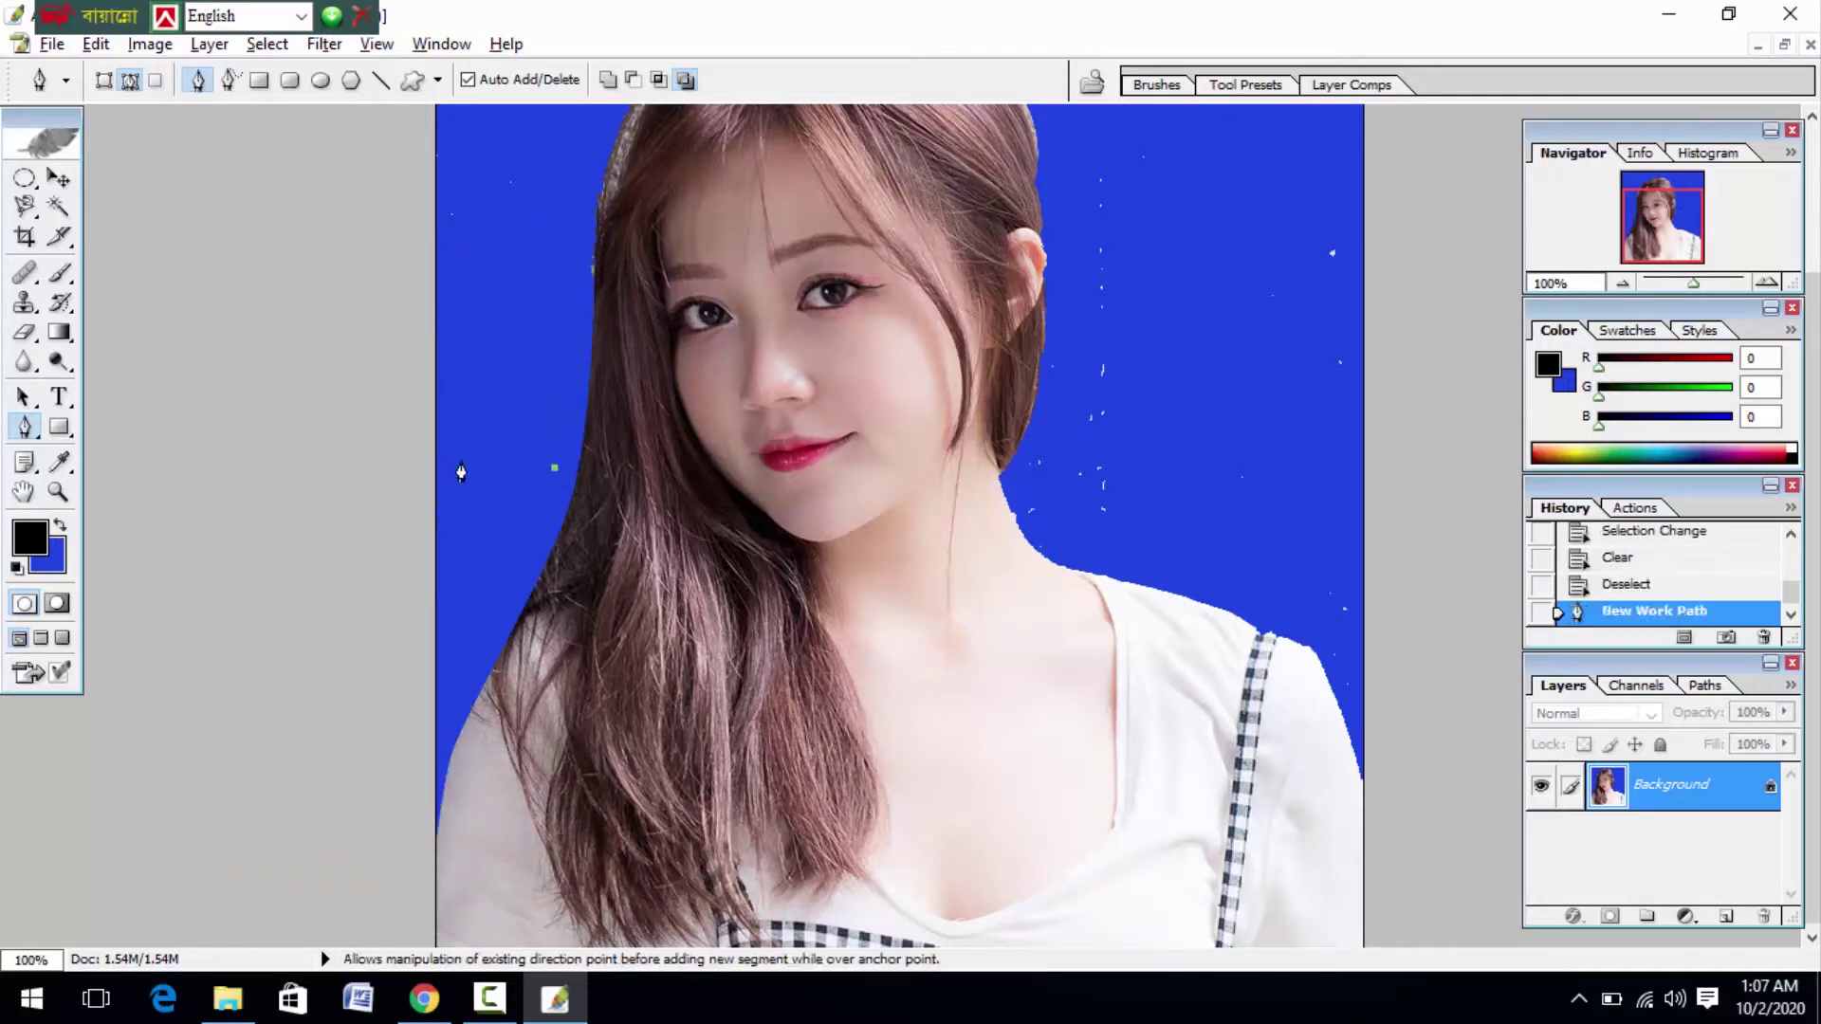
# Set the Crop tool to a width of 1.5 in, a height of 1.9 in and a resolution of 300 pixels/inch
pyautogui.click(58, 492)
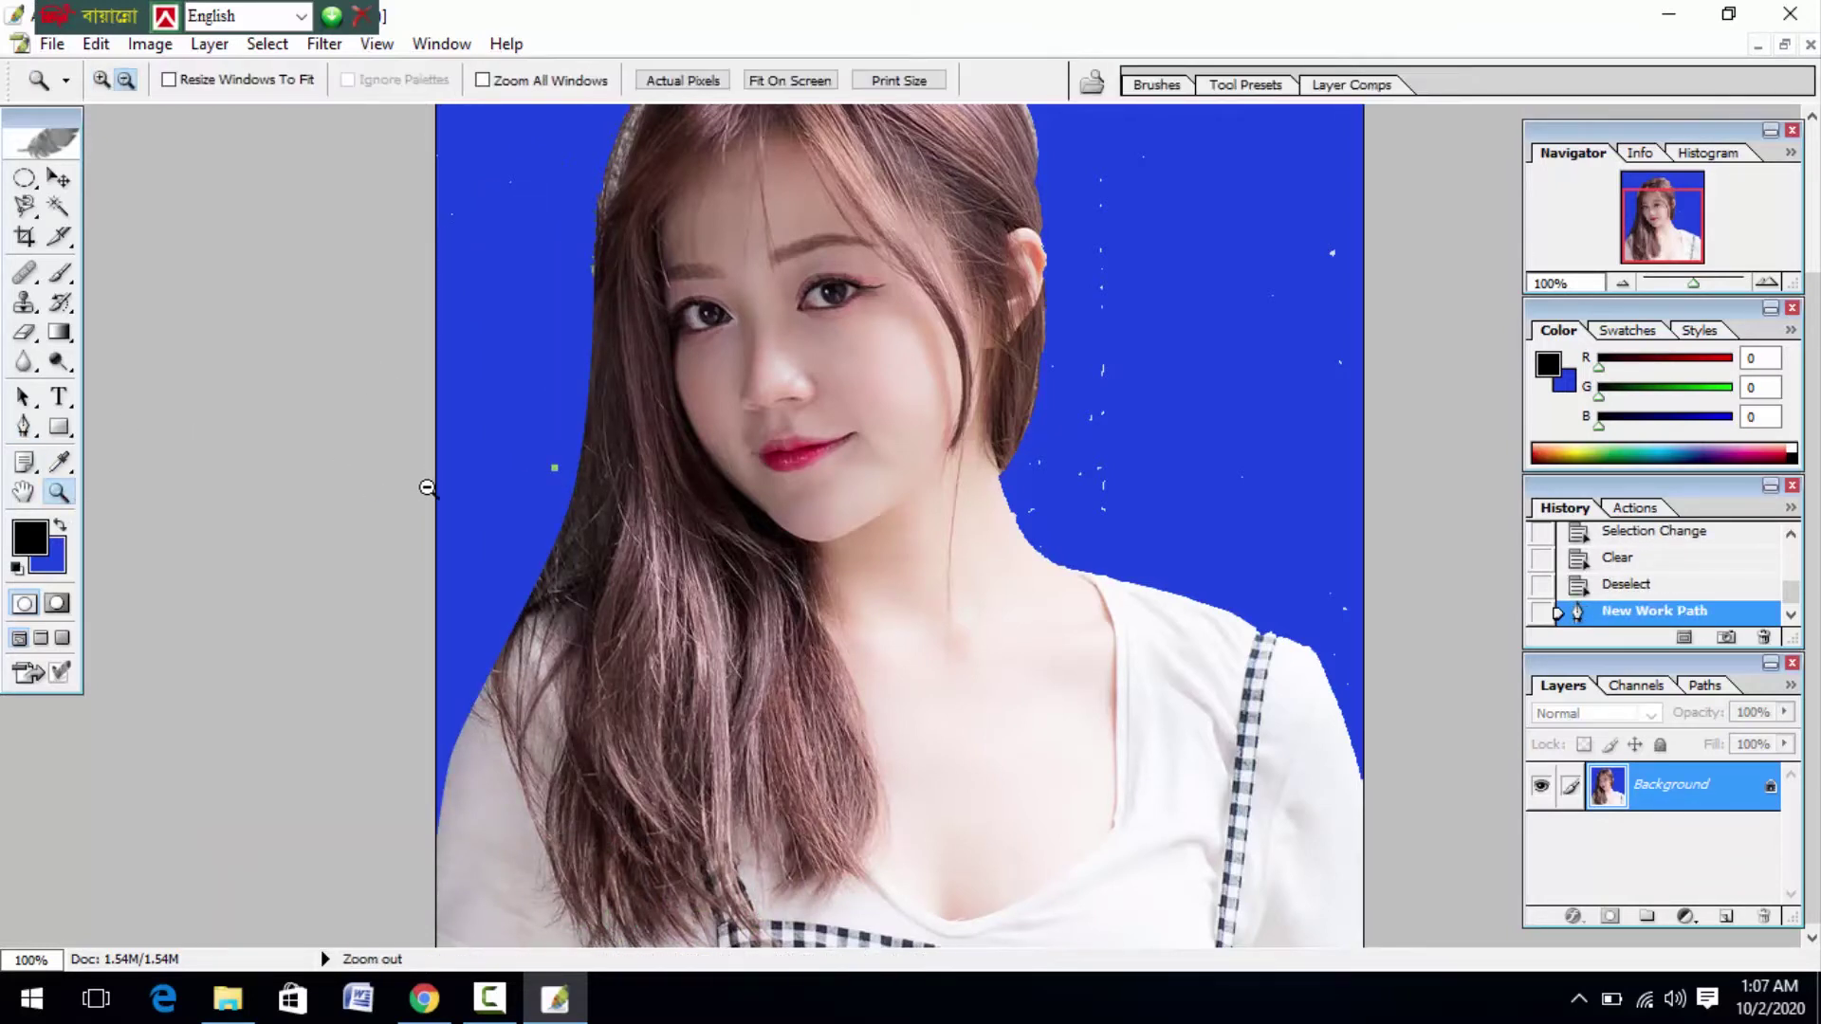
pyautogui.keyDown('alt'); pyautogui.click(370, 474); pyautogui.keyUp('alt')
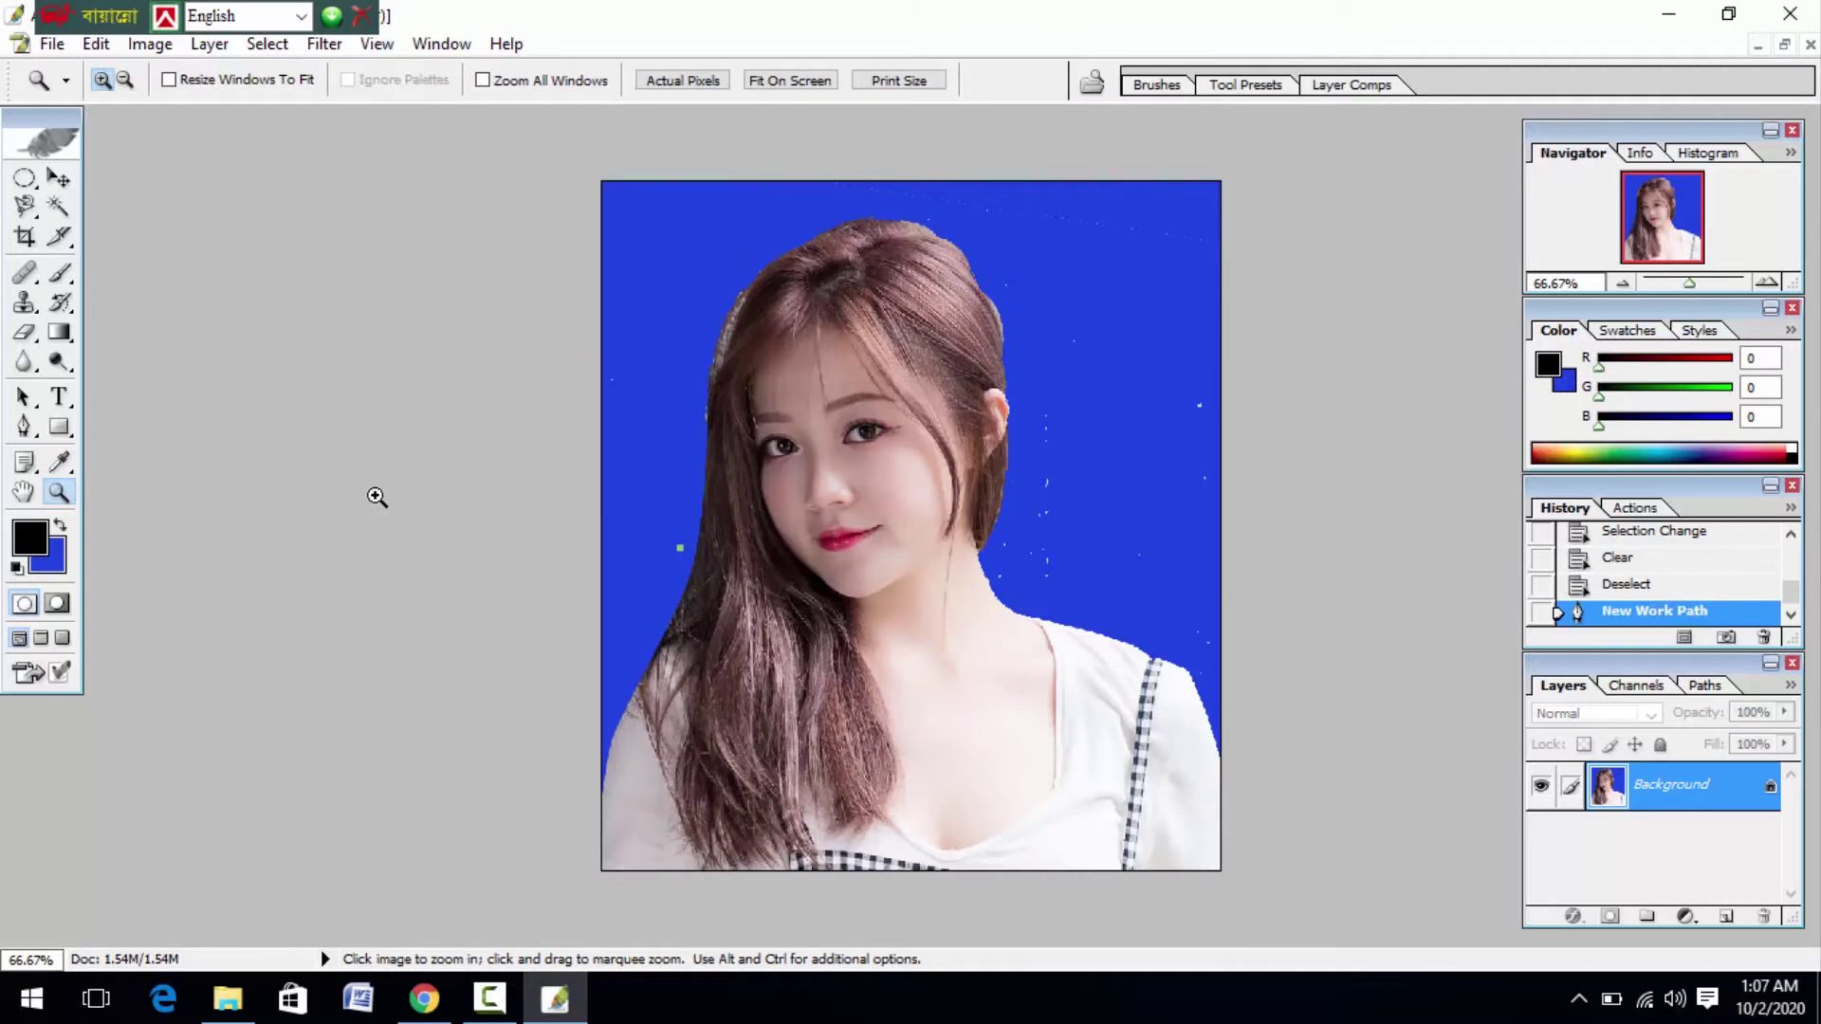
pyautogui.press('c')
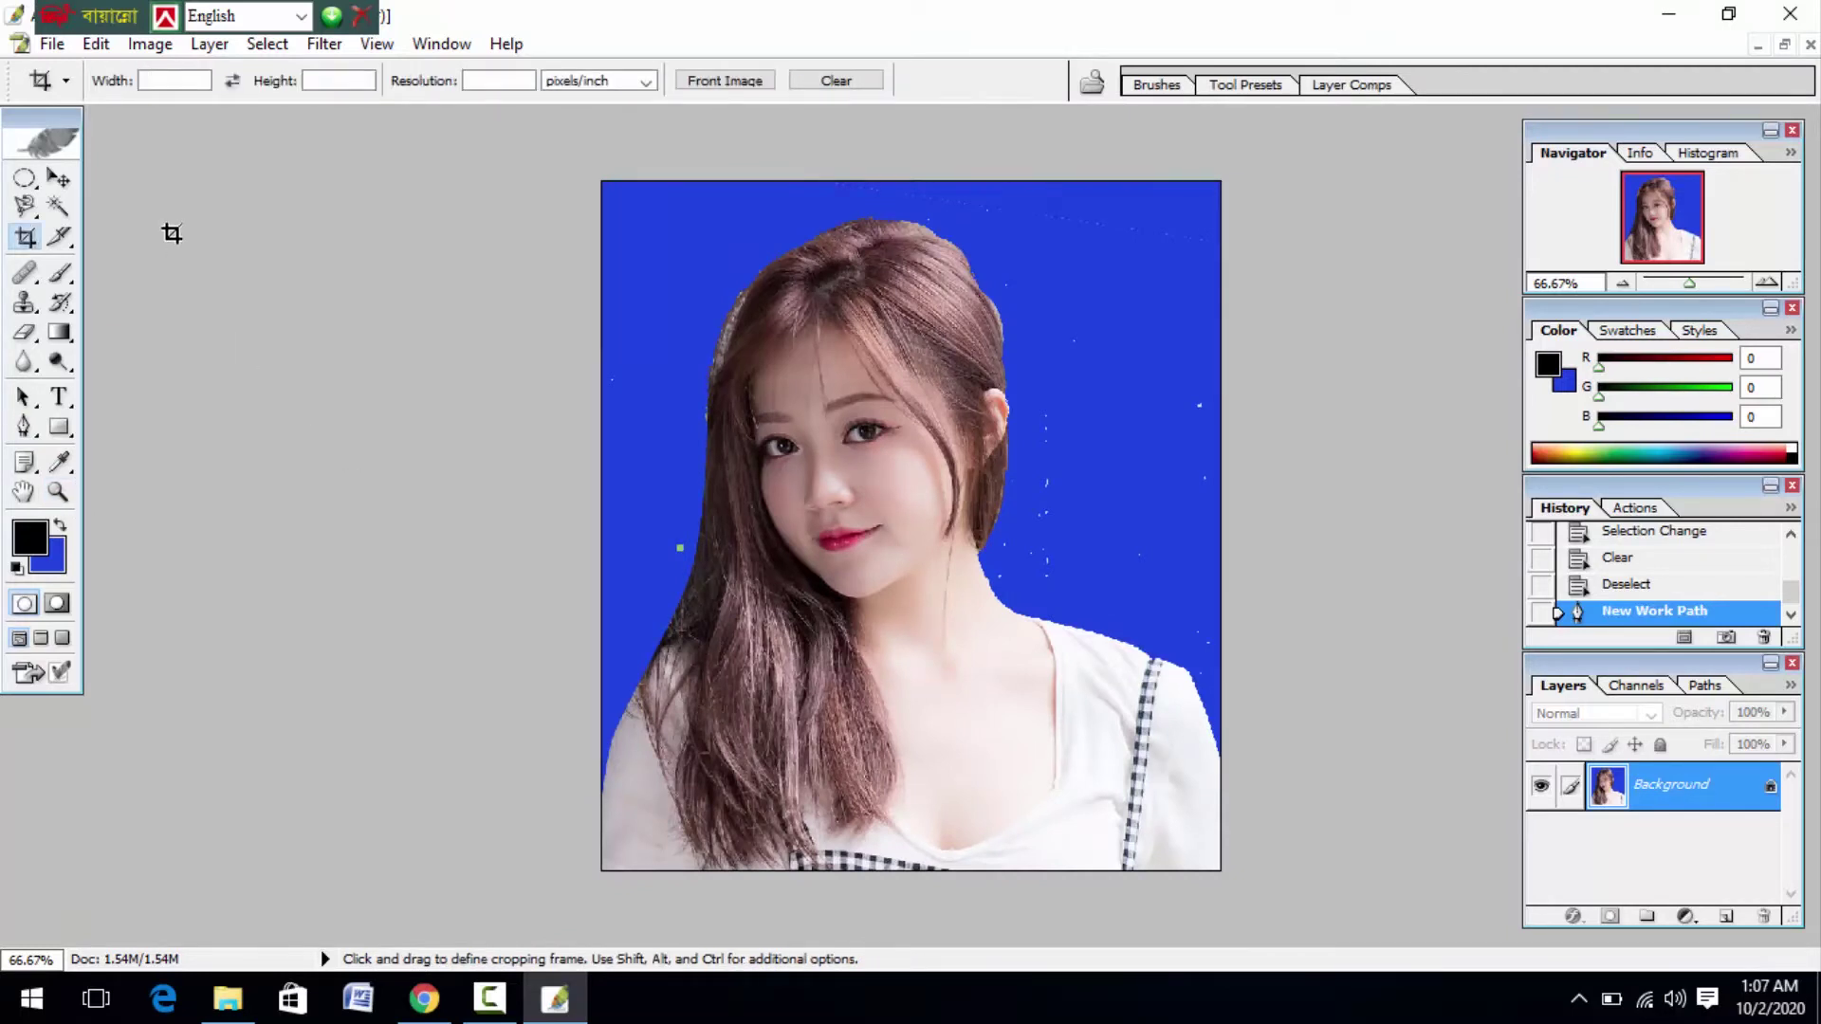
pyautogui.click(178, 83)
pyautogui.write('1')
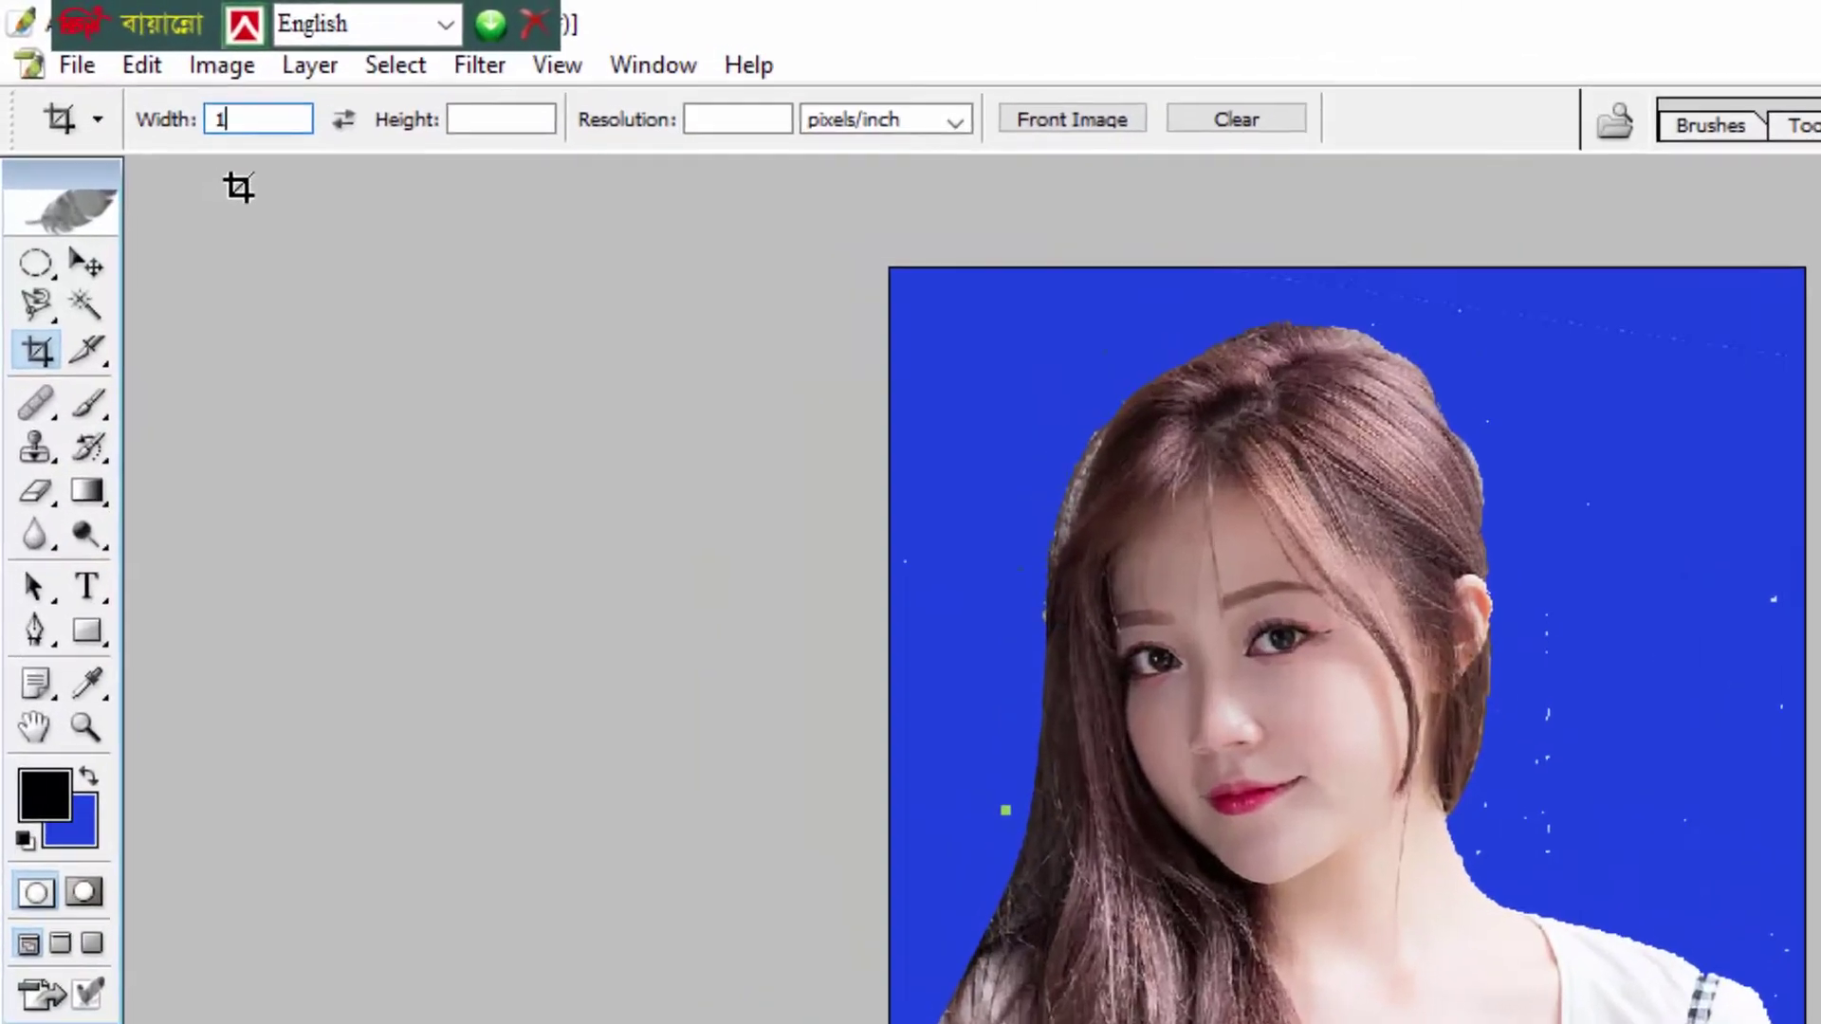
pyautogui.write('.')
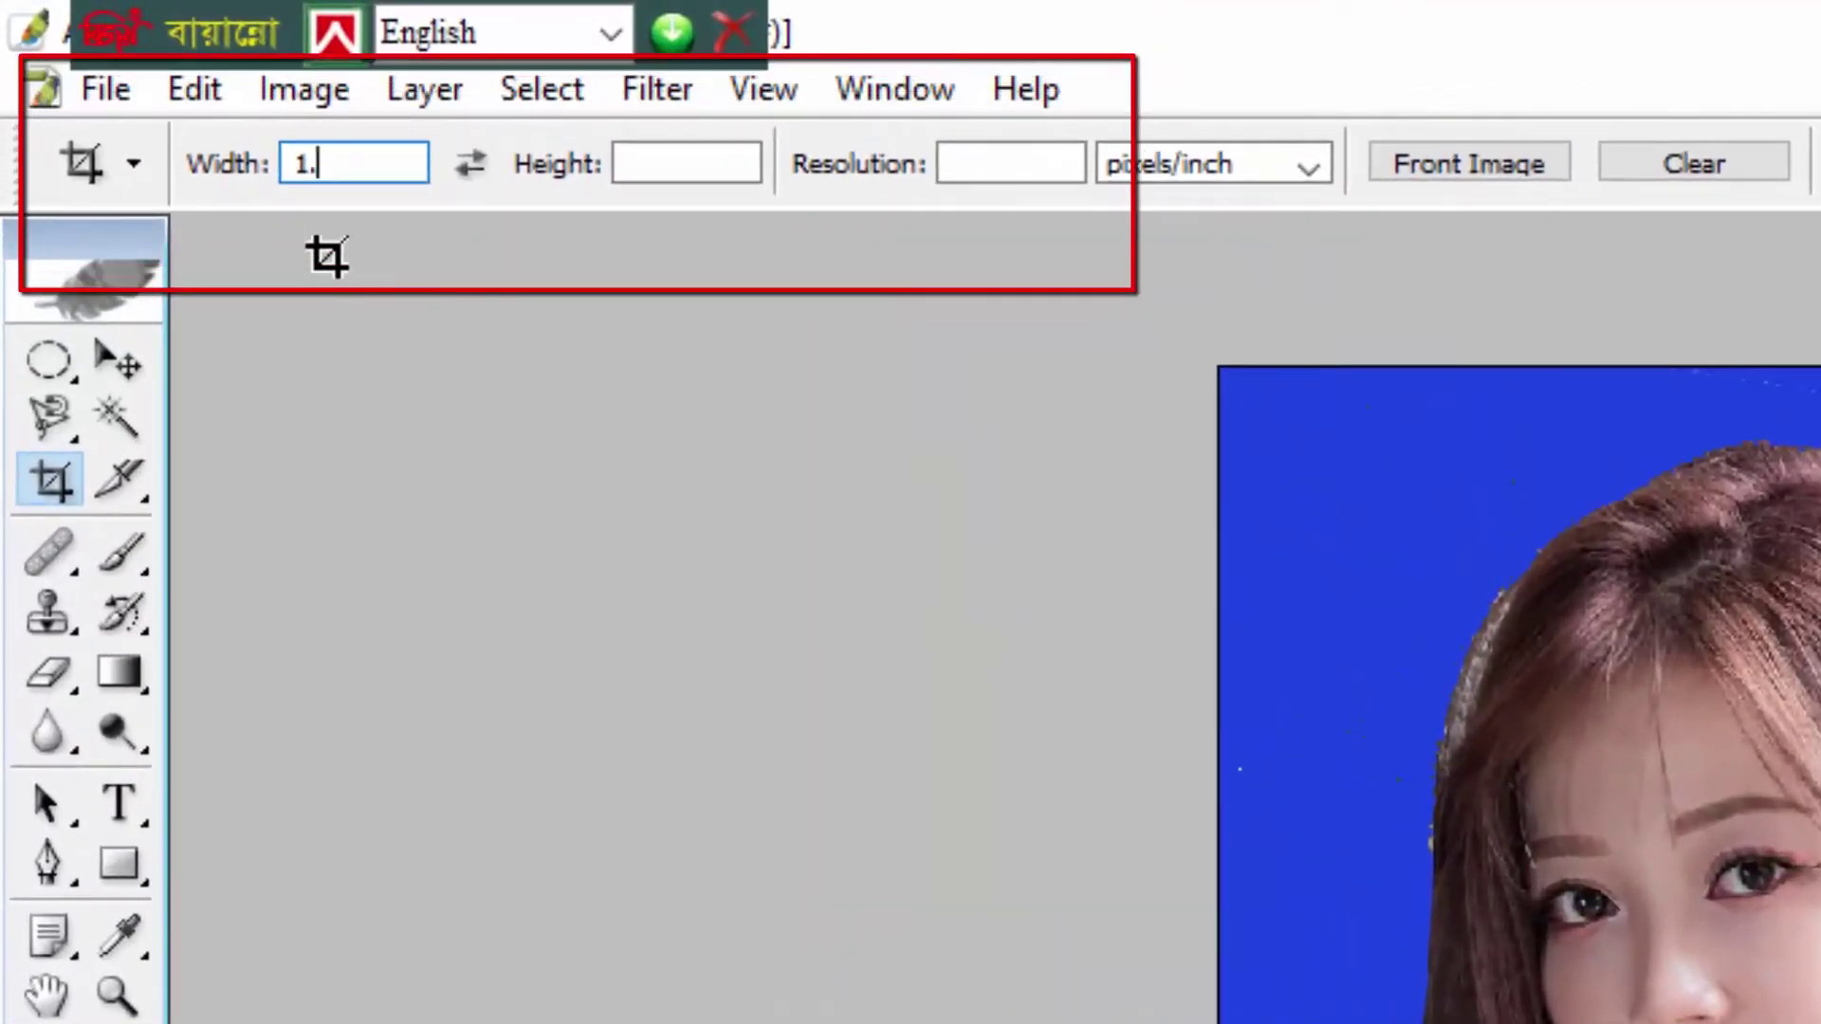
pyautogui.write('5')
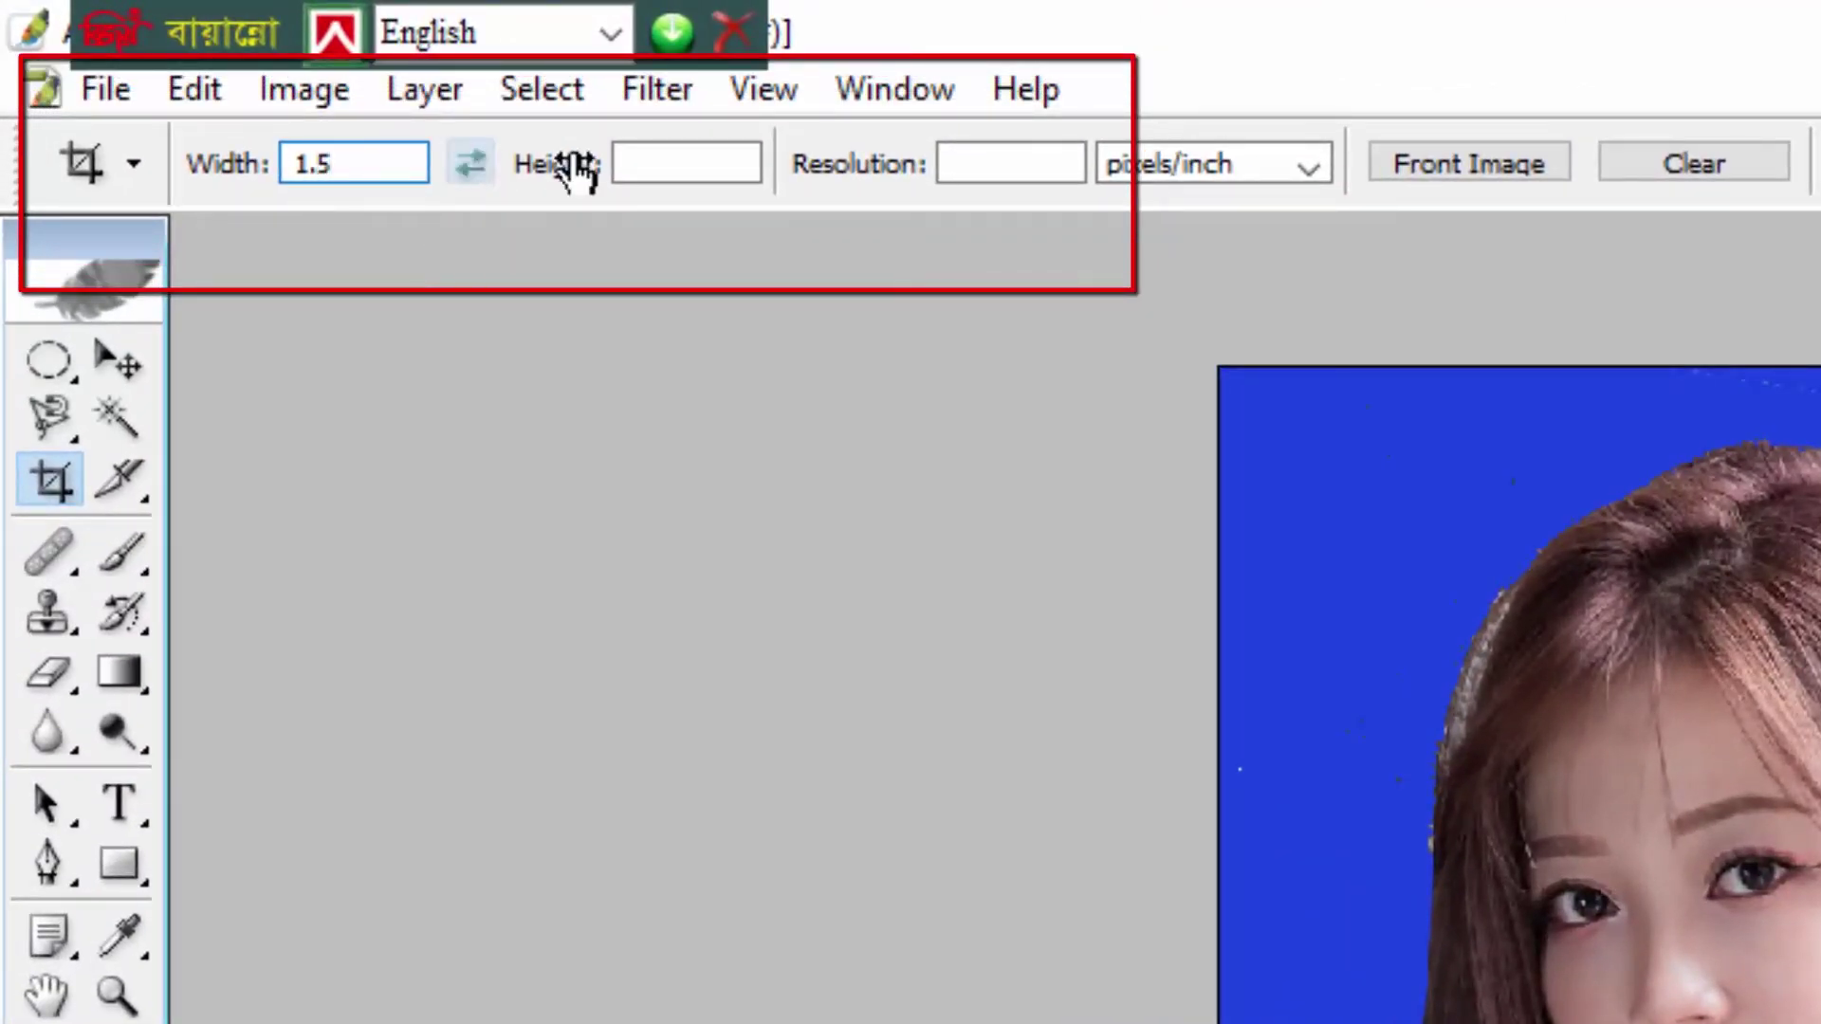
pyautogui.click(685, 157)
pyautogui.write('1.9')
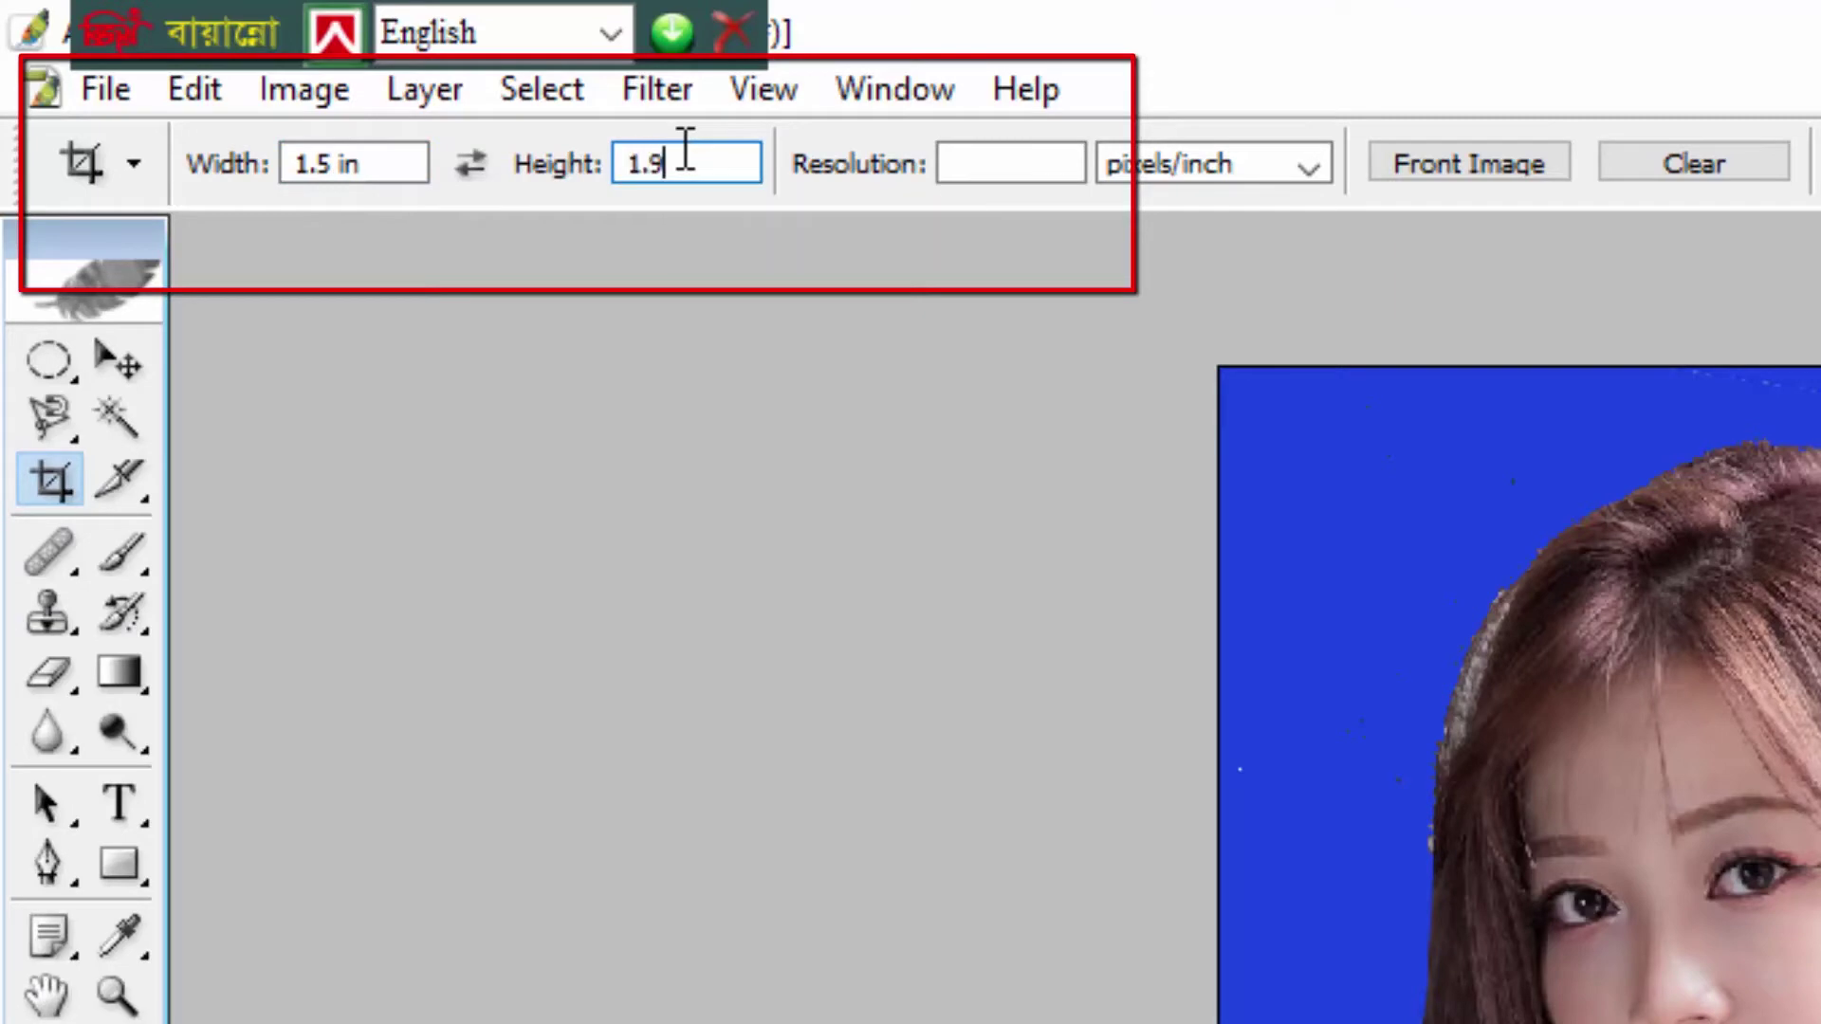
pyautogui.click(1002, 159)
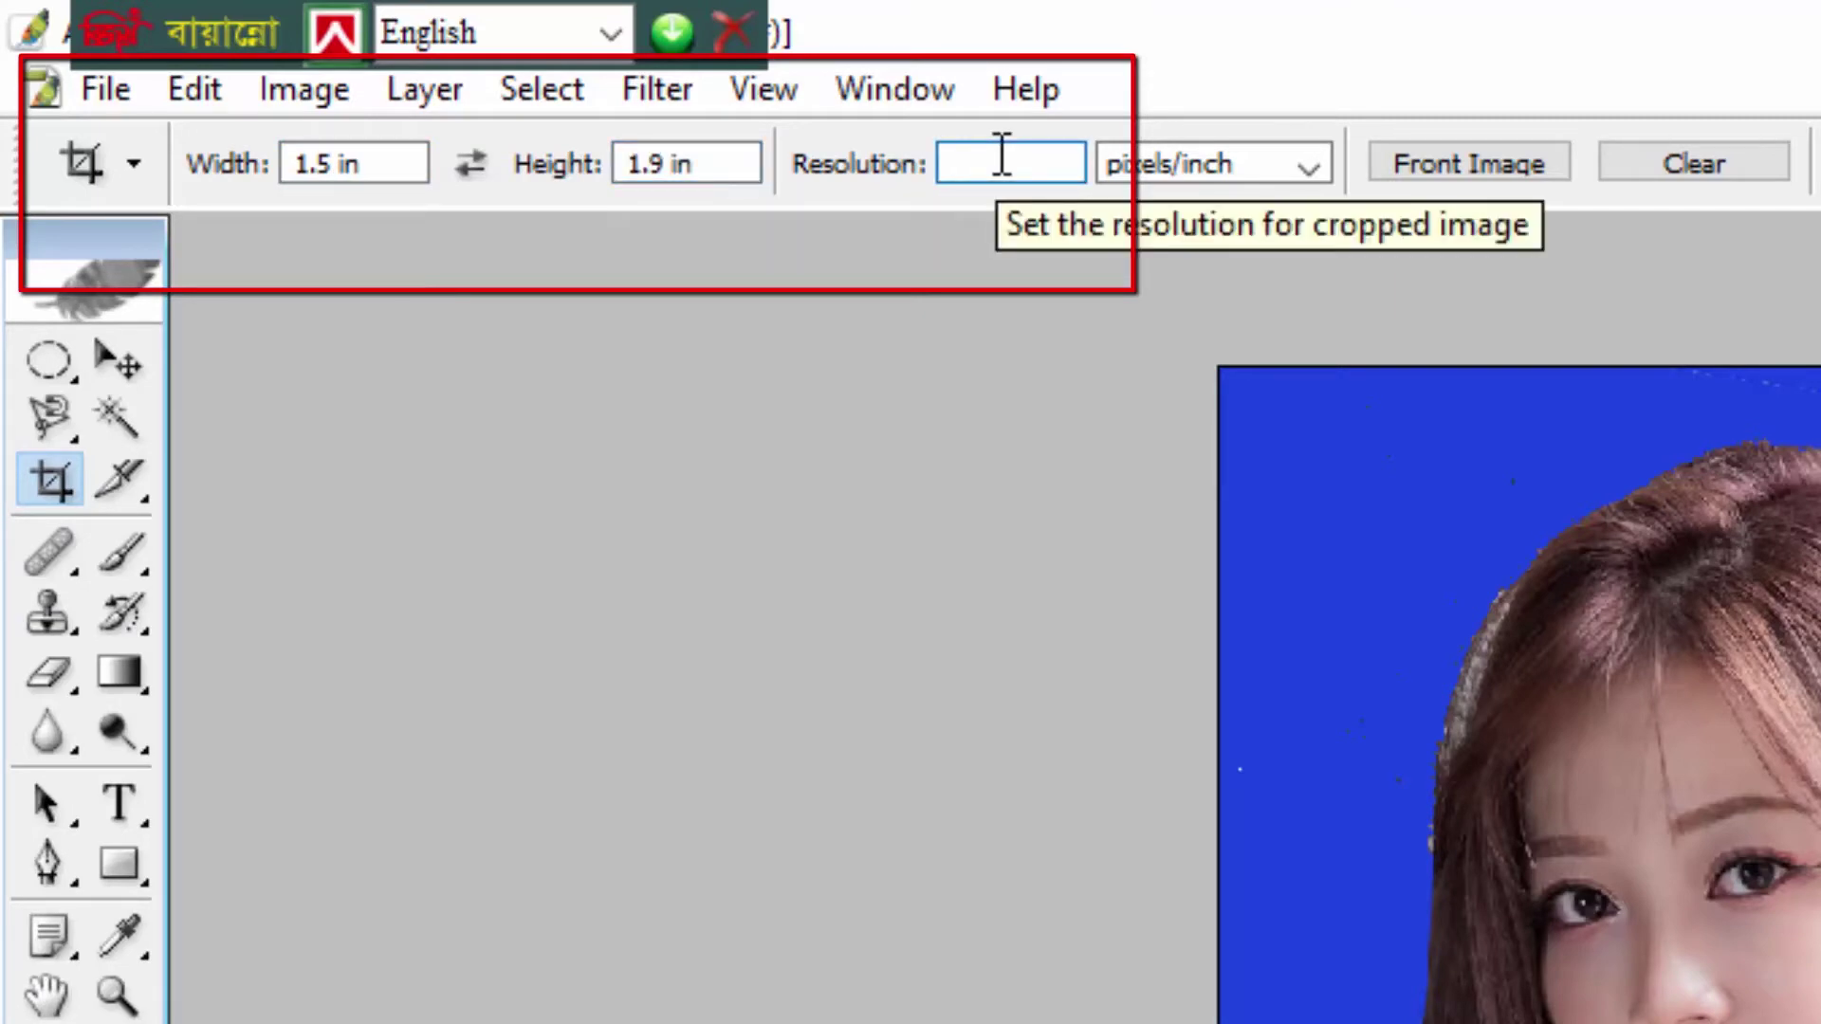
pyautogui.click(1001, 161)
pyautogui.write('300')
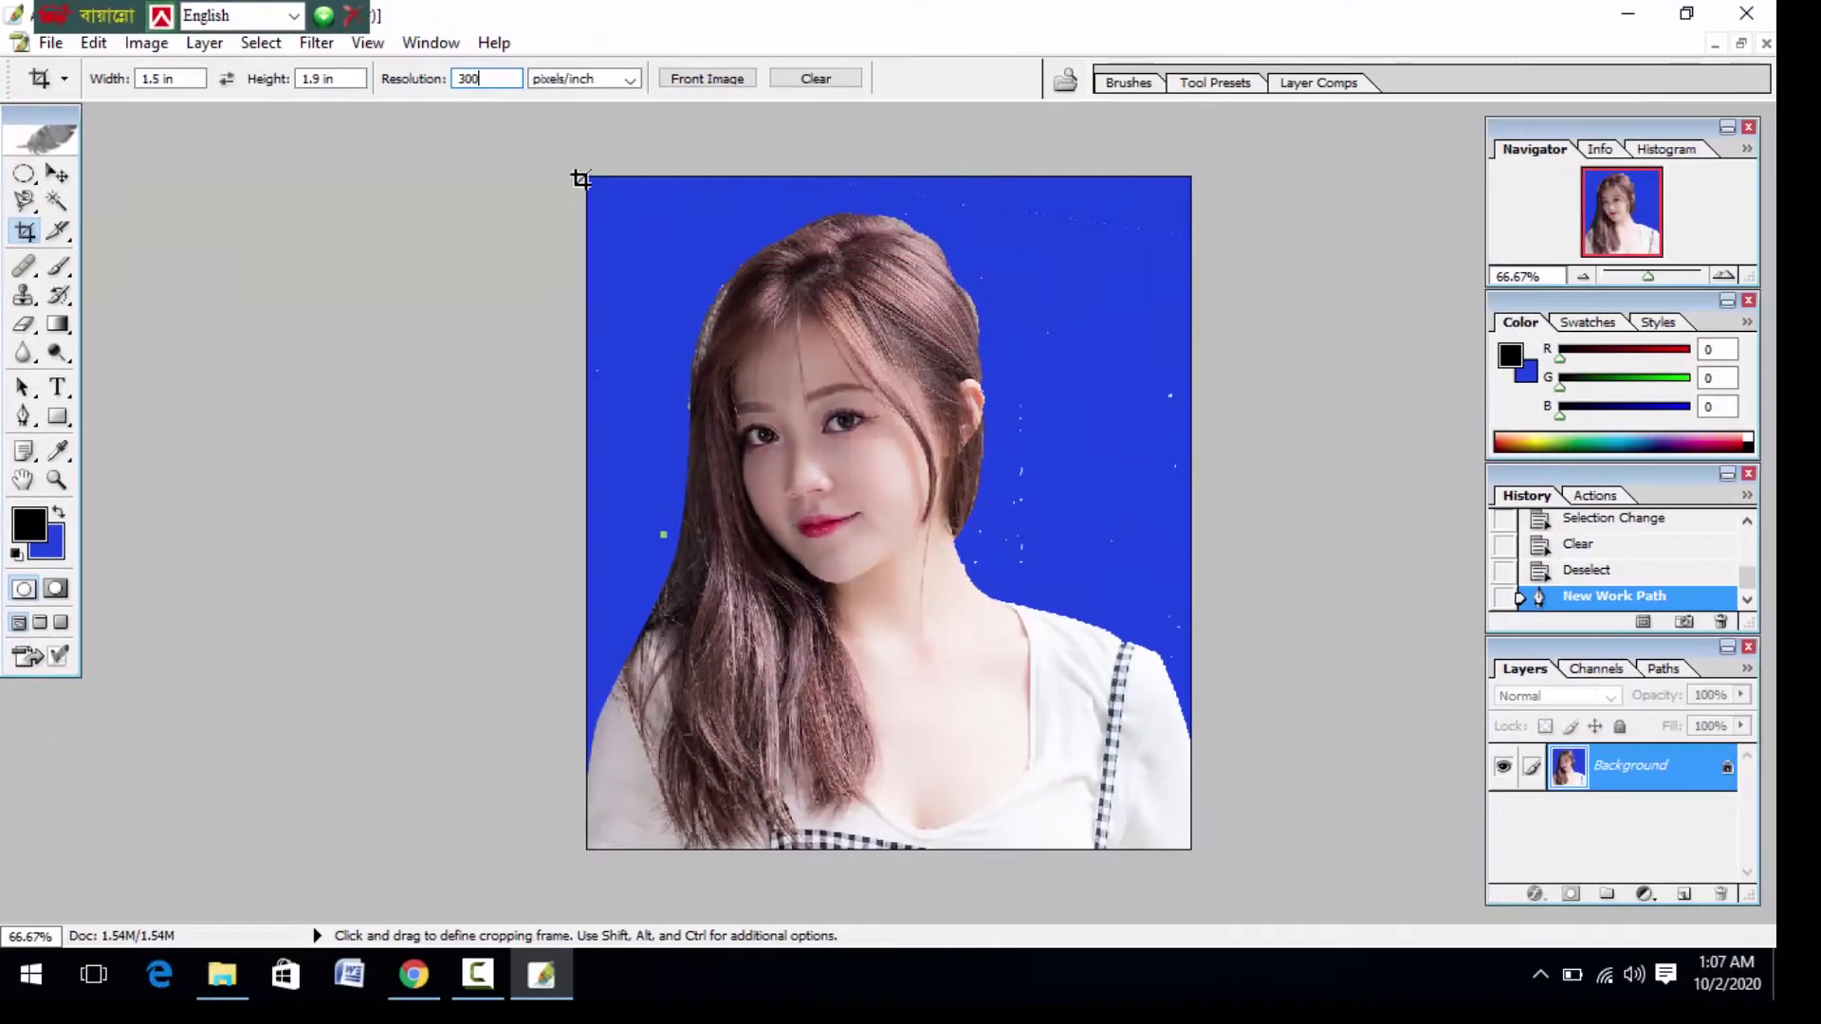
# Try to crop the portrait with the fixed-size frame moved and enlarged around the woman, and undo the crop
pyautogui.moveTo(817, 246); pyautogui.dragTo(1561, 1023)
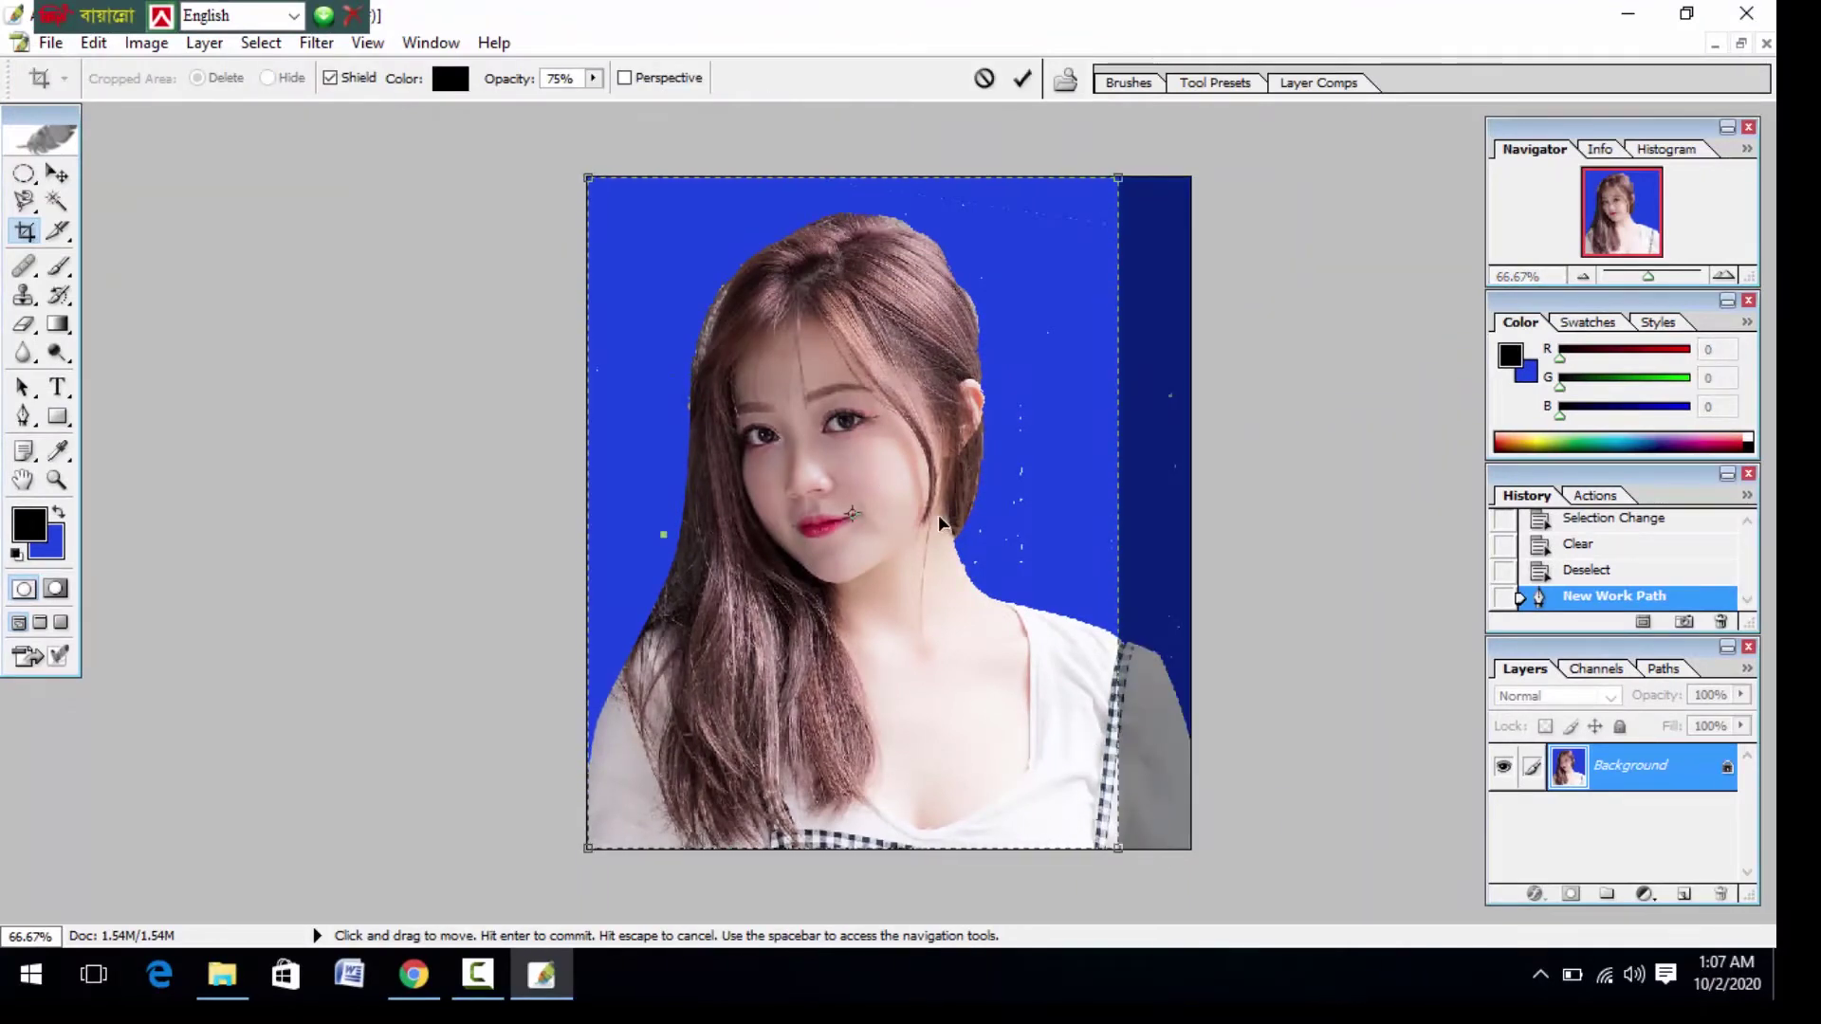
pyautogui.moveTo(931, 515); pyautogui.dragTo(948, 520)
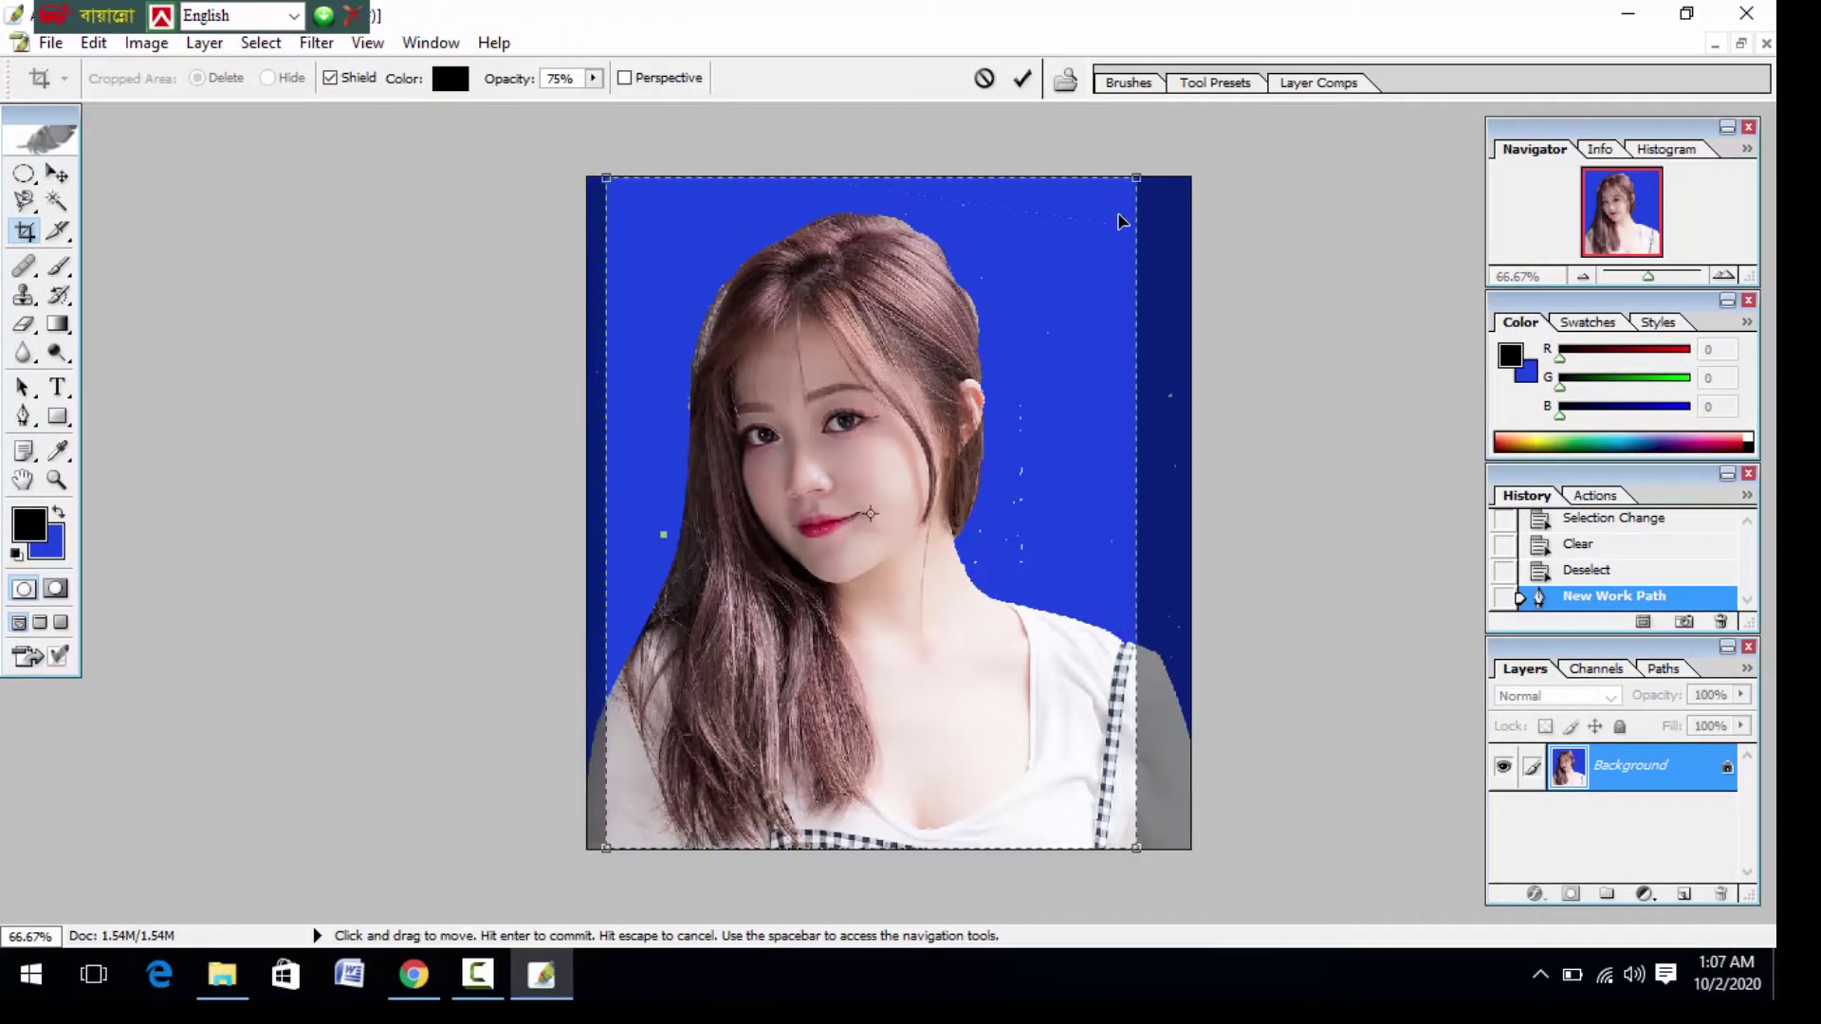
pyautogui.moveTo(1137, 180); pyautogui.dragTo(1191, 153)
pyautogui.press('Return')
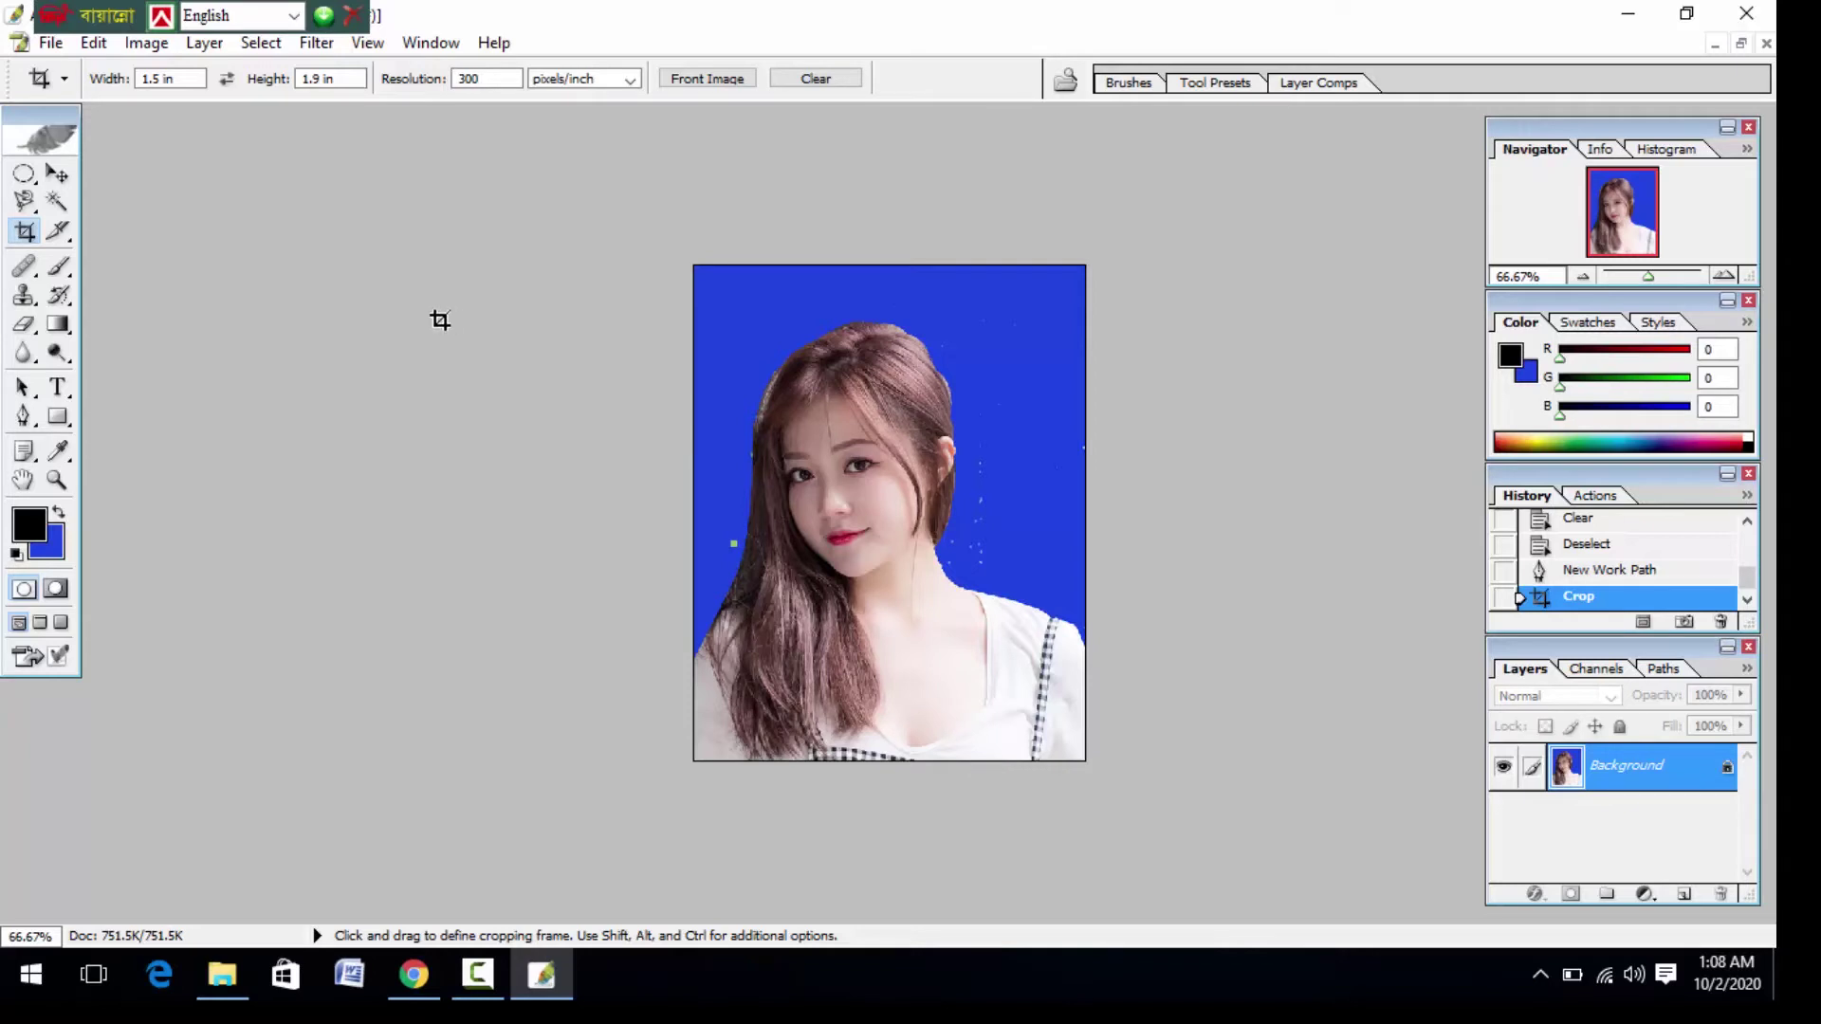
pyautogui.click(94, 43)
pyautogui.click(124, 76)
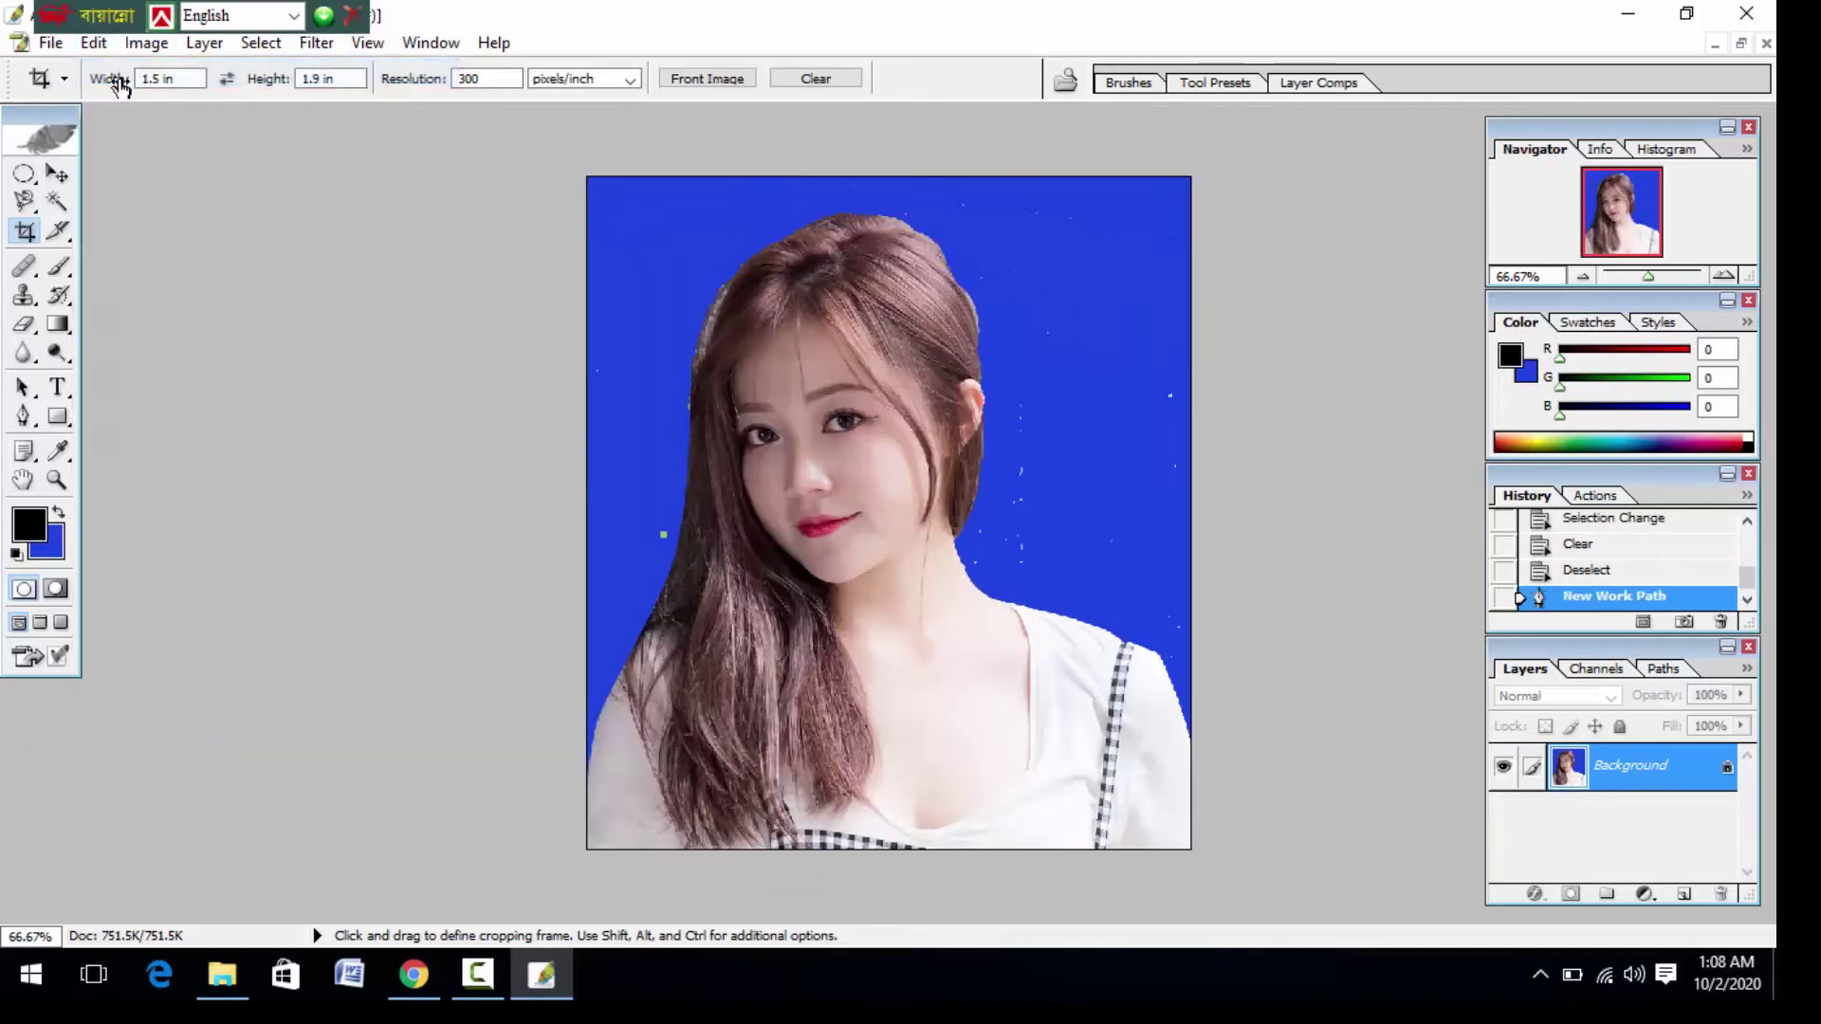
# Open the Image Size settings and turn off Scale Styles and Constrain Proportions
pyautogui.click(146, 43)
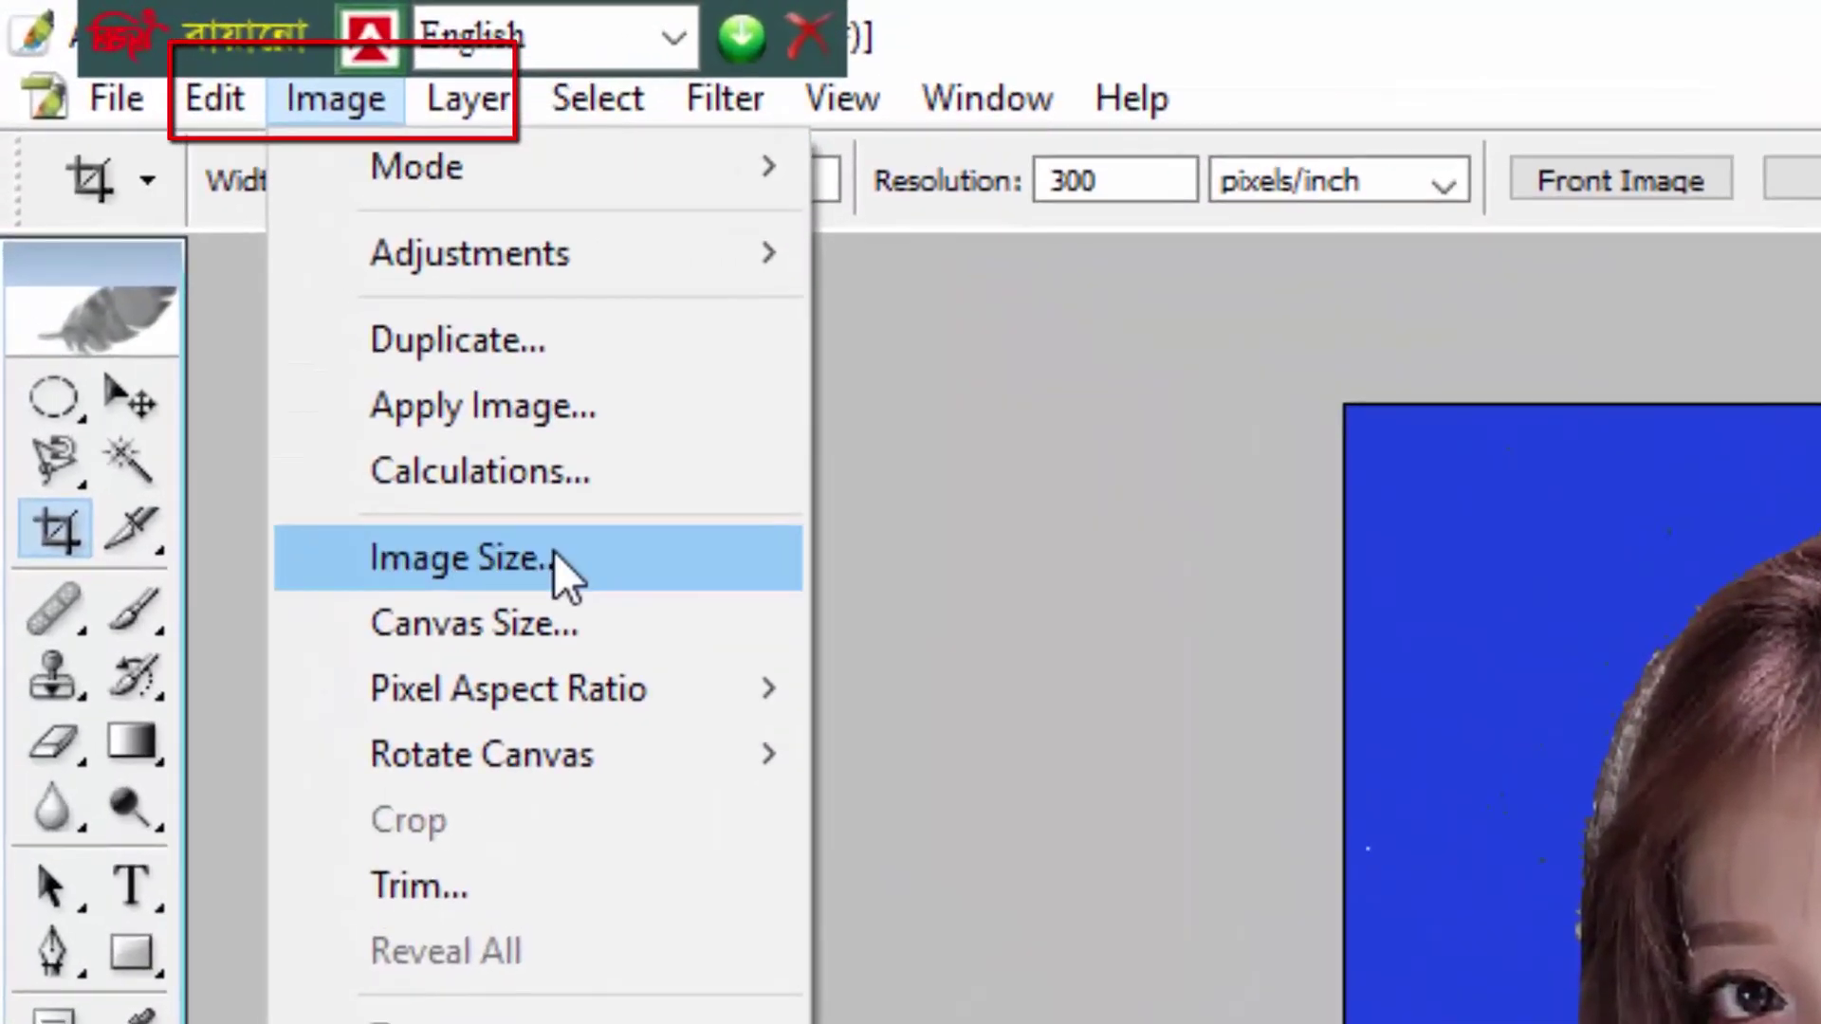
pyautogui.click(555, 557)
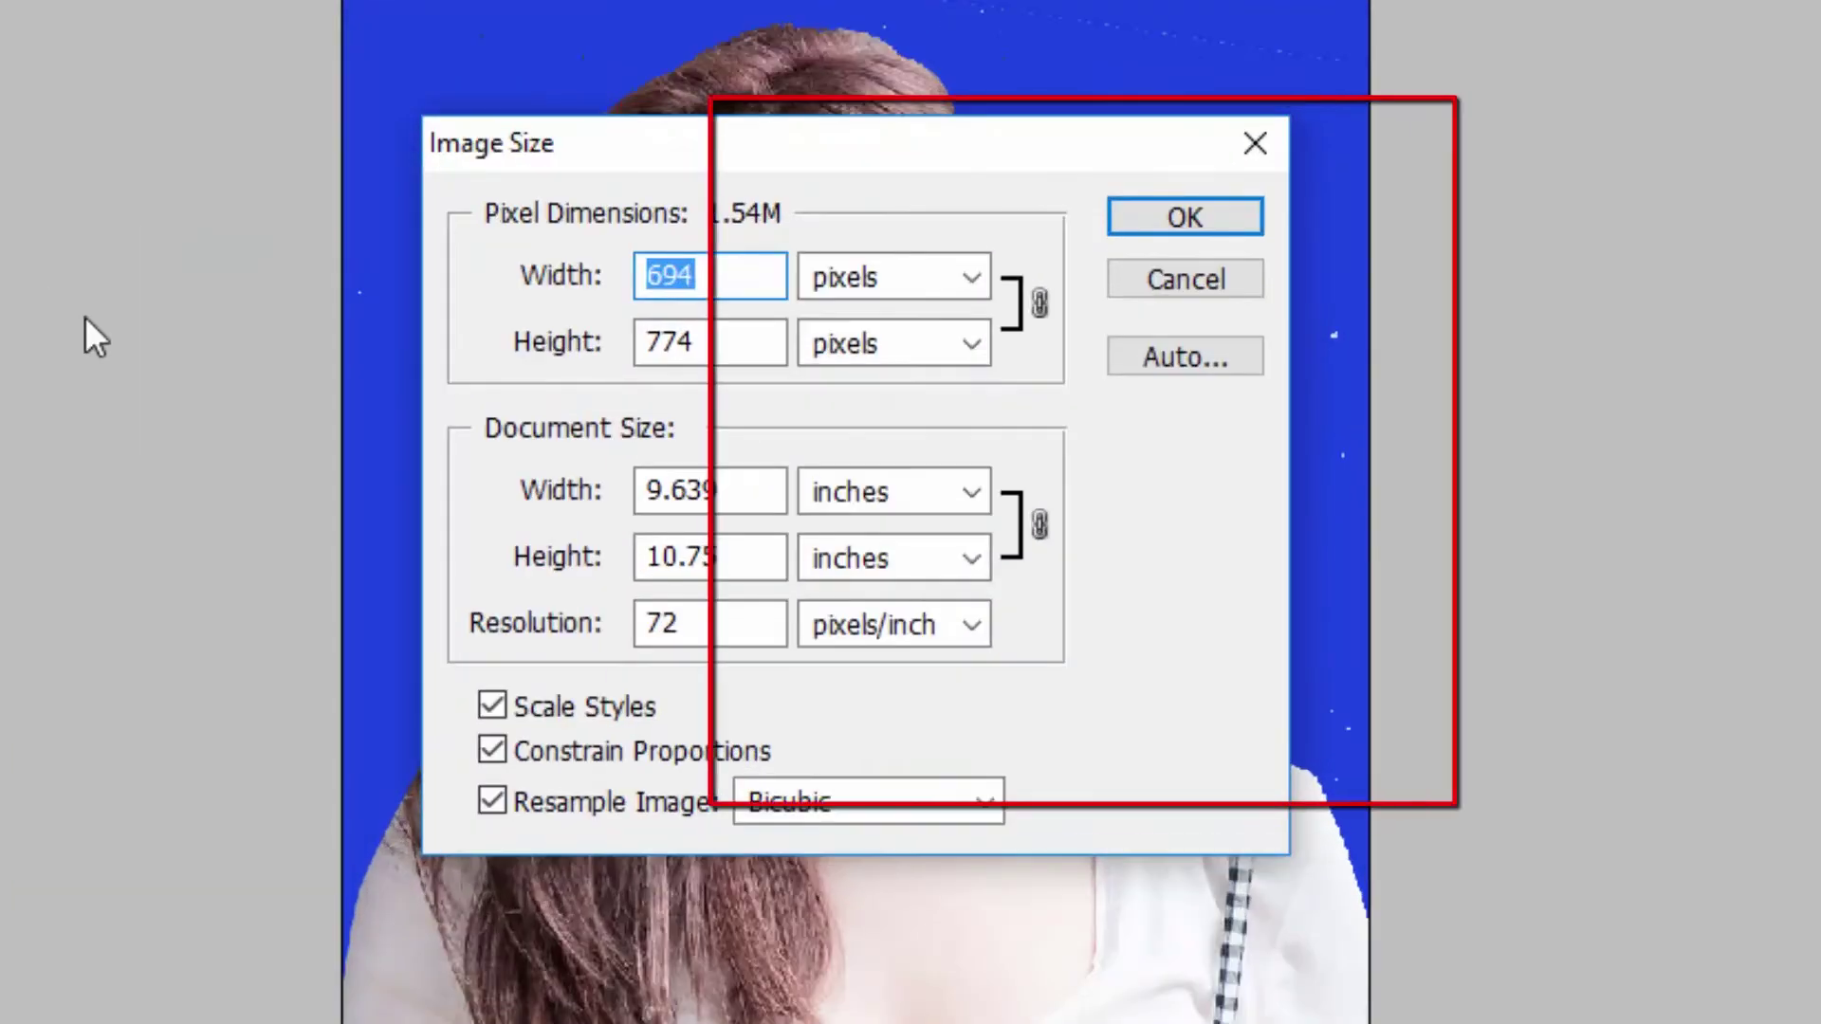
pyautogui.moveTo(916, 138); pyautogui.dragTo(1804, 49)
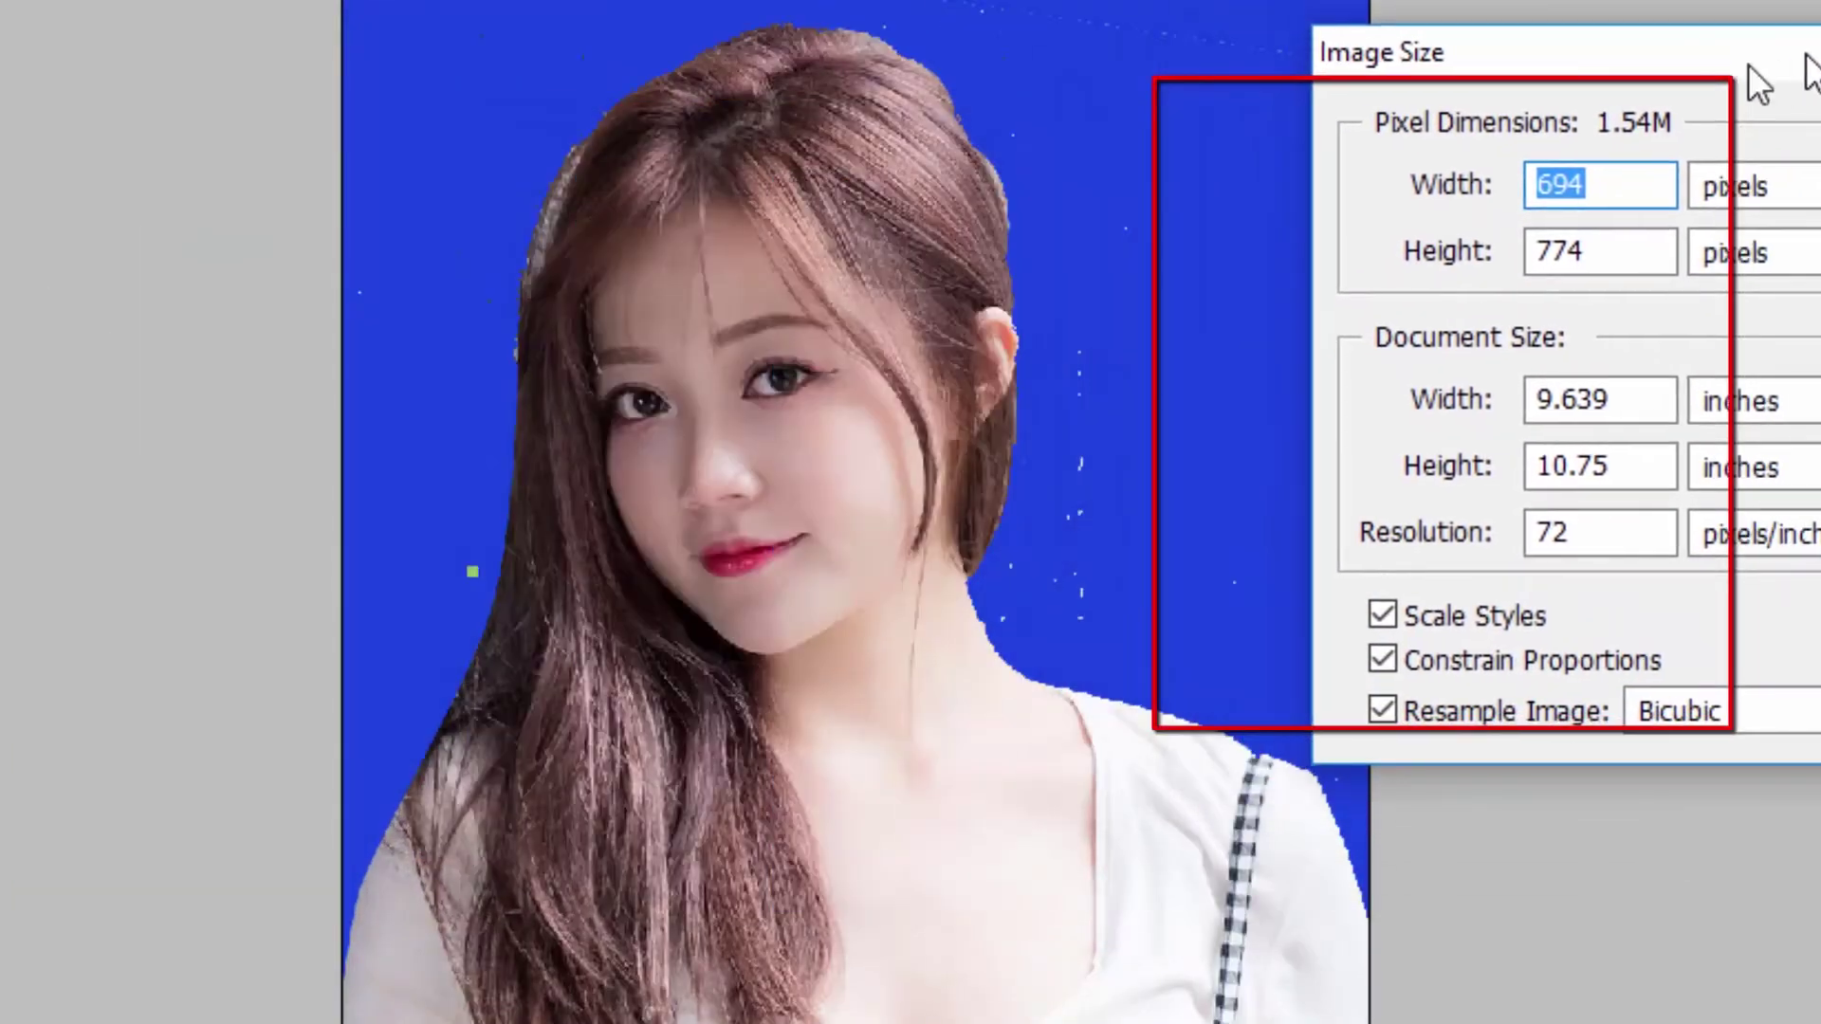
pyautogui.click(1380, 613)
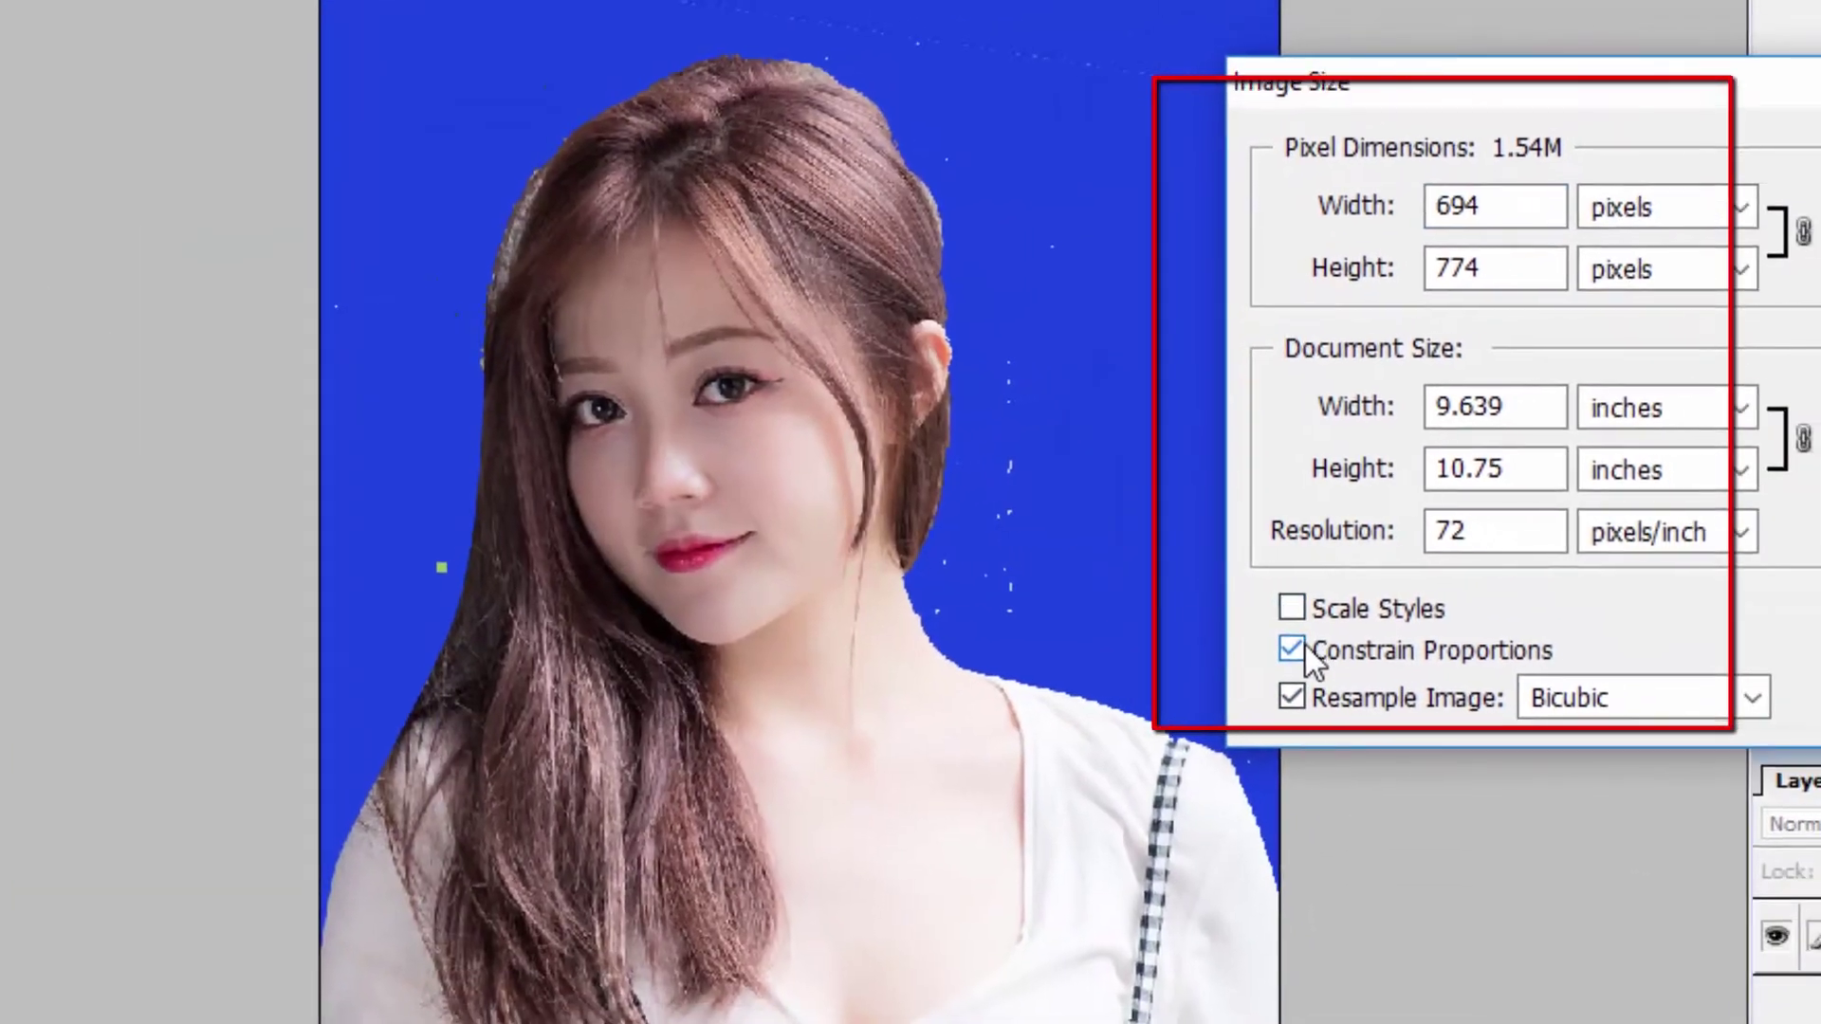
pyautogui.click(1381, 660)
# Resize the document to 1.5 inches wide and 1.9 inches high at 300 pixels/inch
pyautogui.doubleClick(1433, 413)
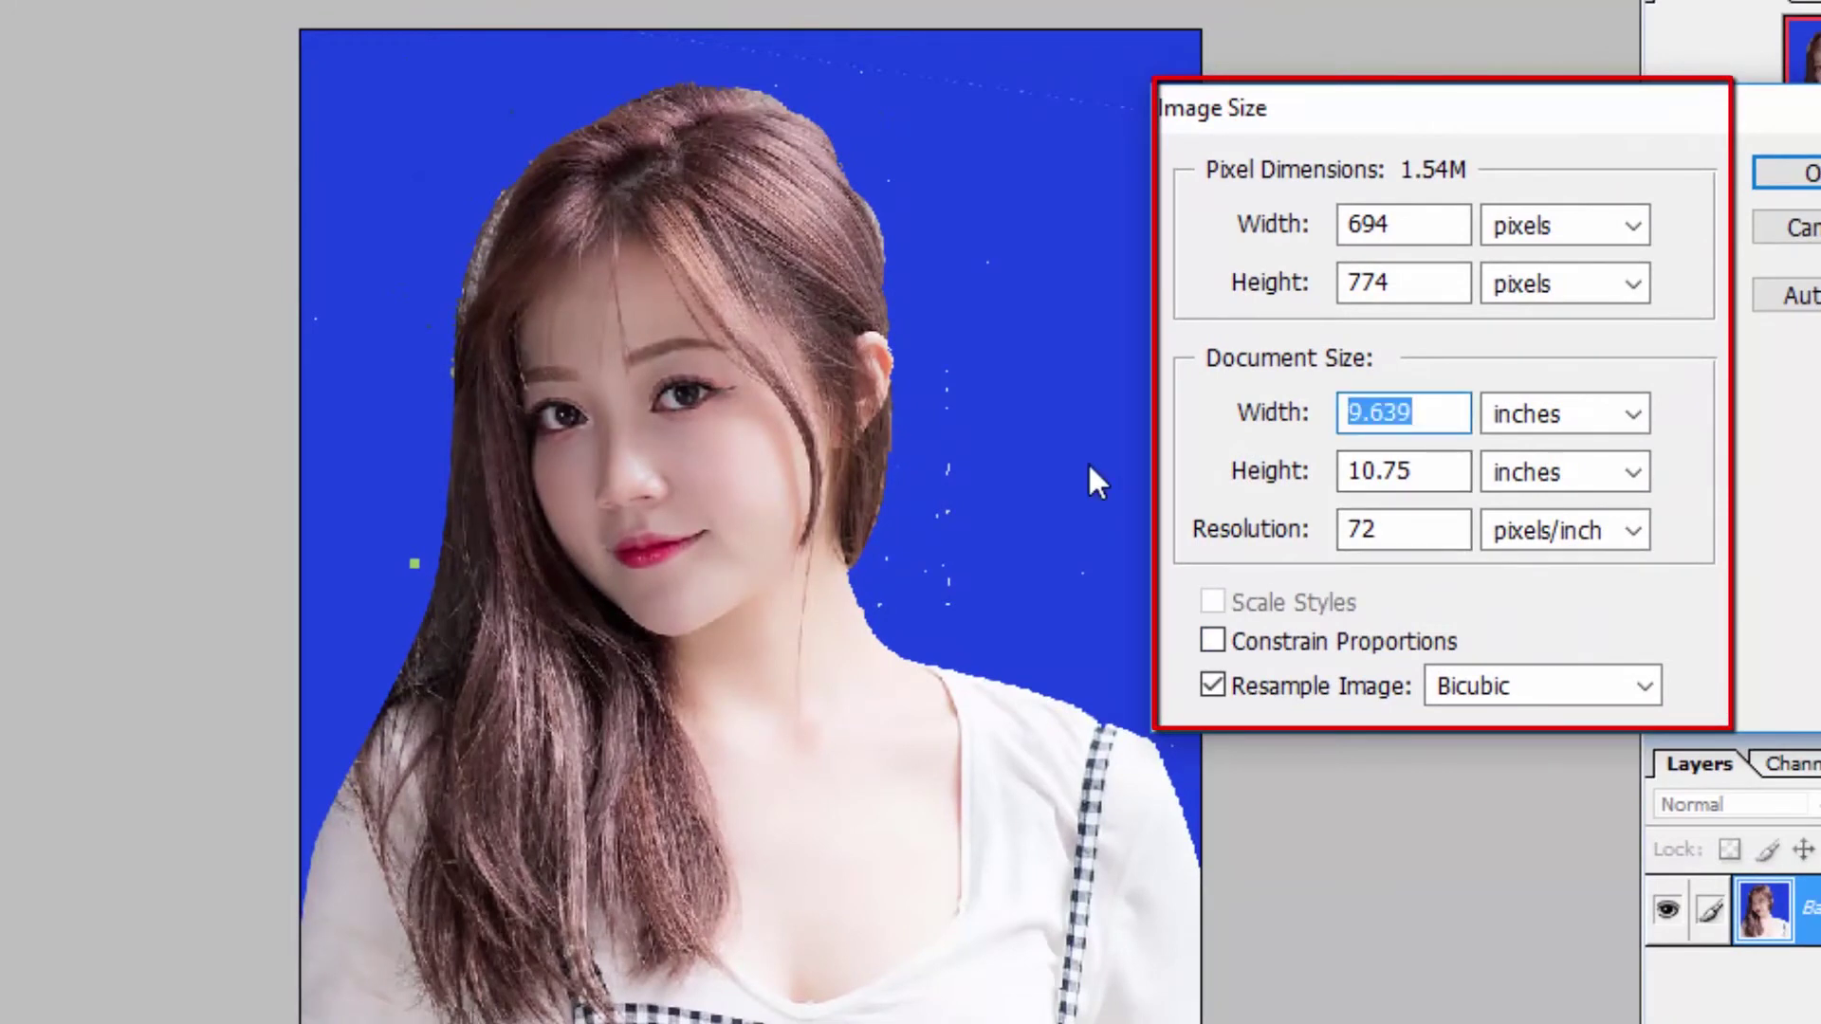
pyautogui.write('1.5')
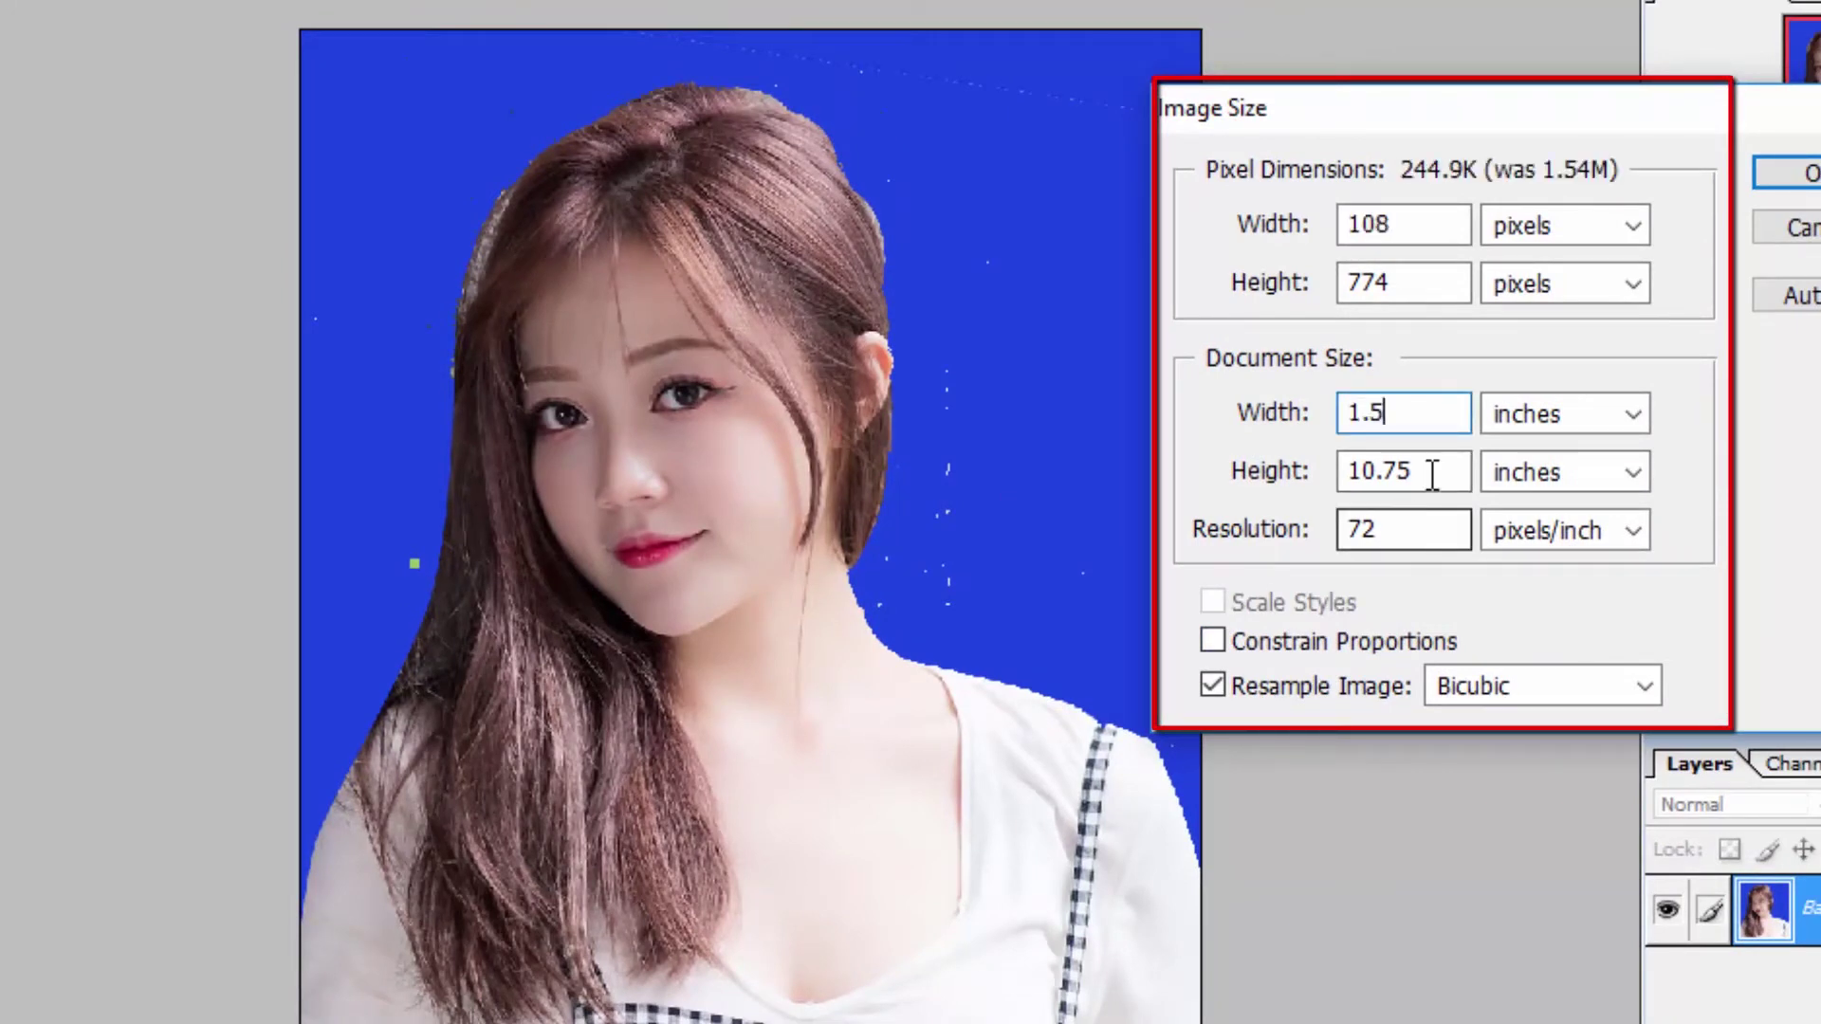
pyautogui.doubleClick(1433, 474)
pyautogui.write('1.9')
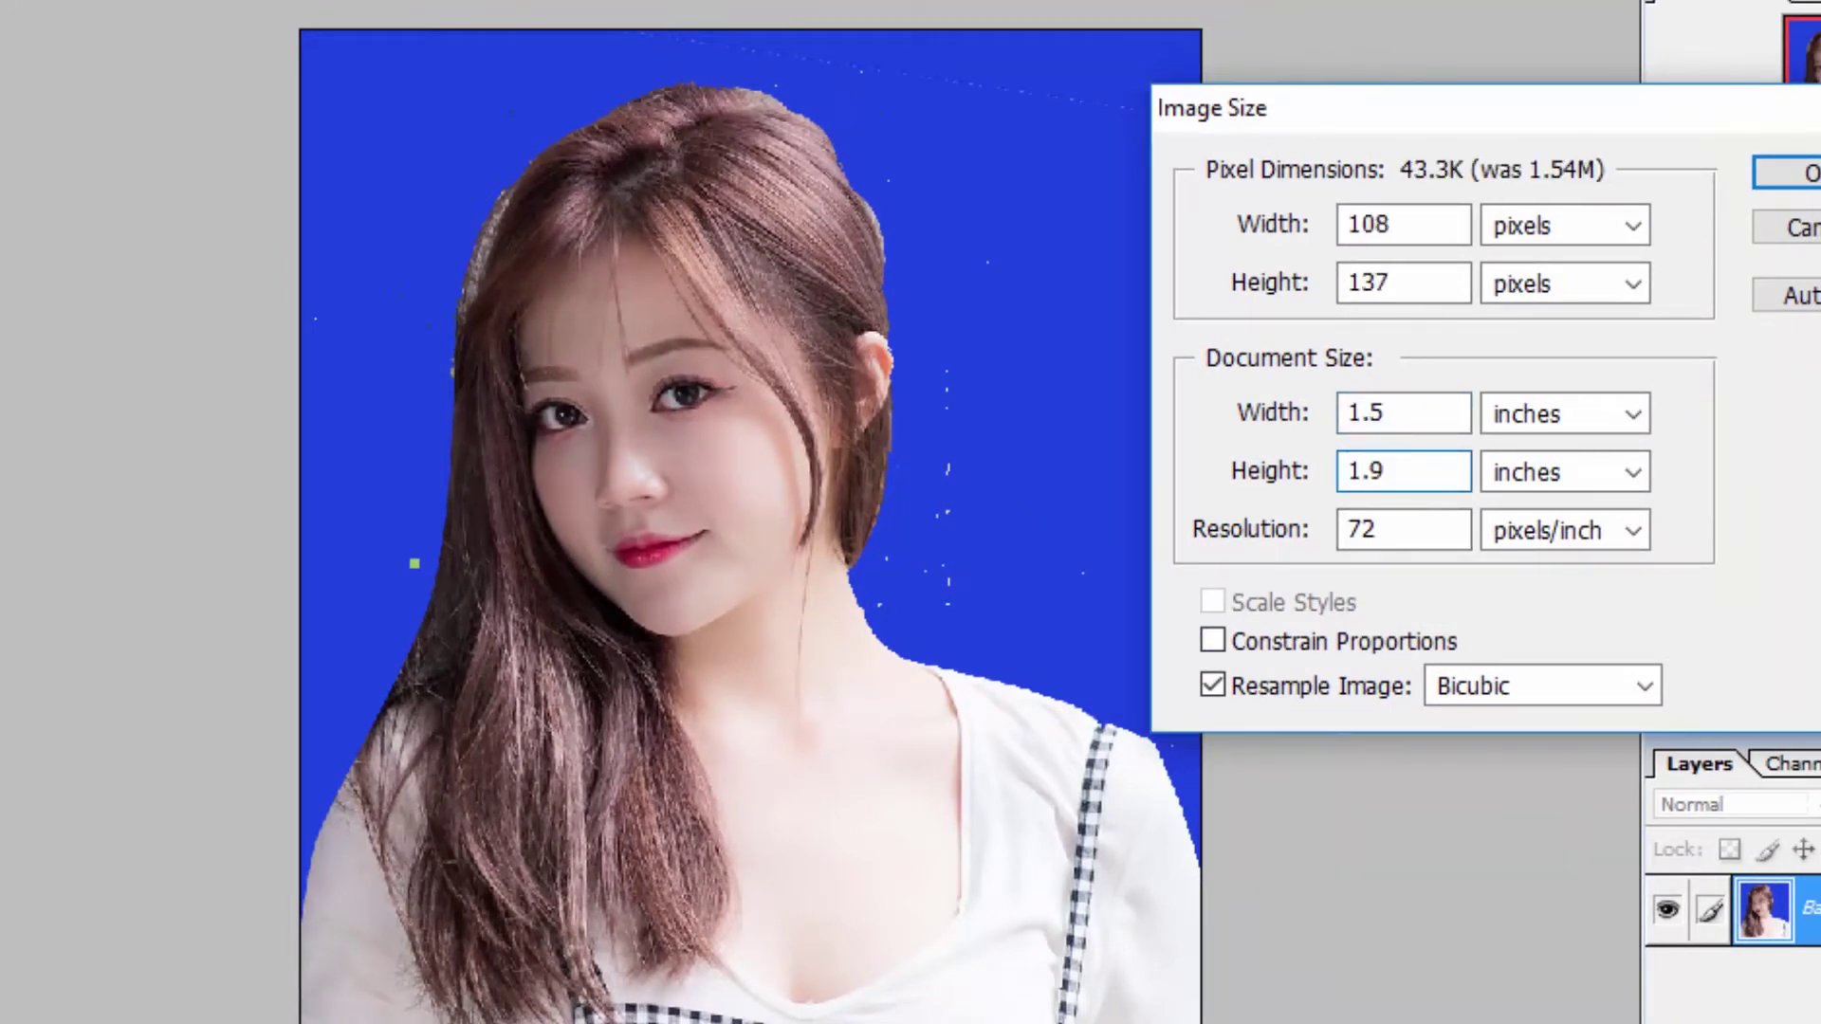
pyautogui.doubleClick(1420, 531)
pyautogui.write('3.')
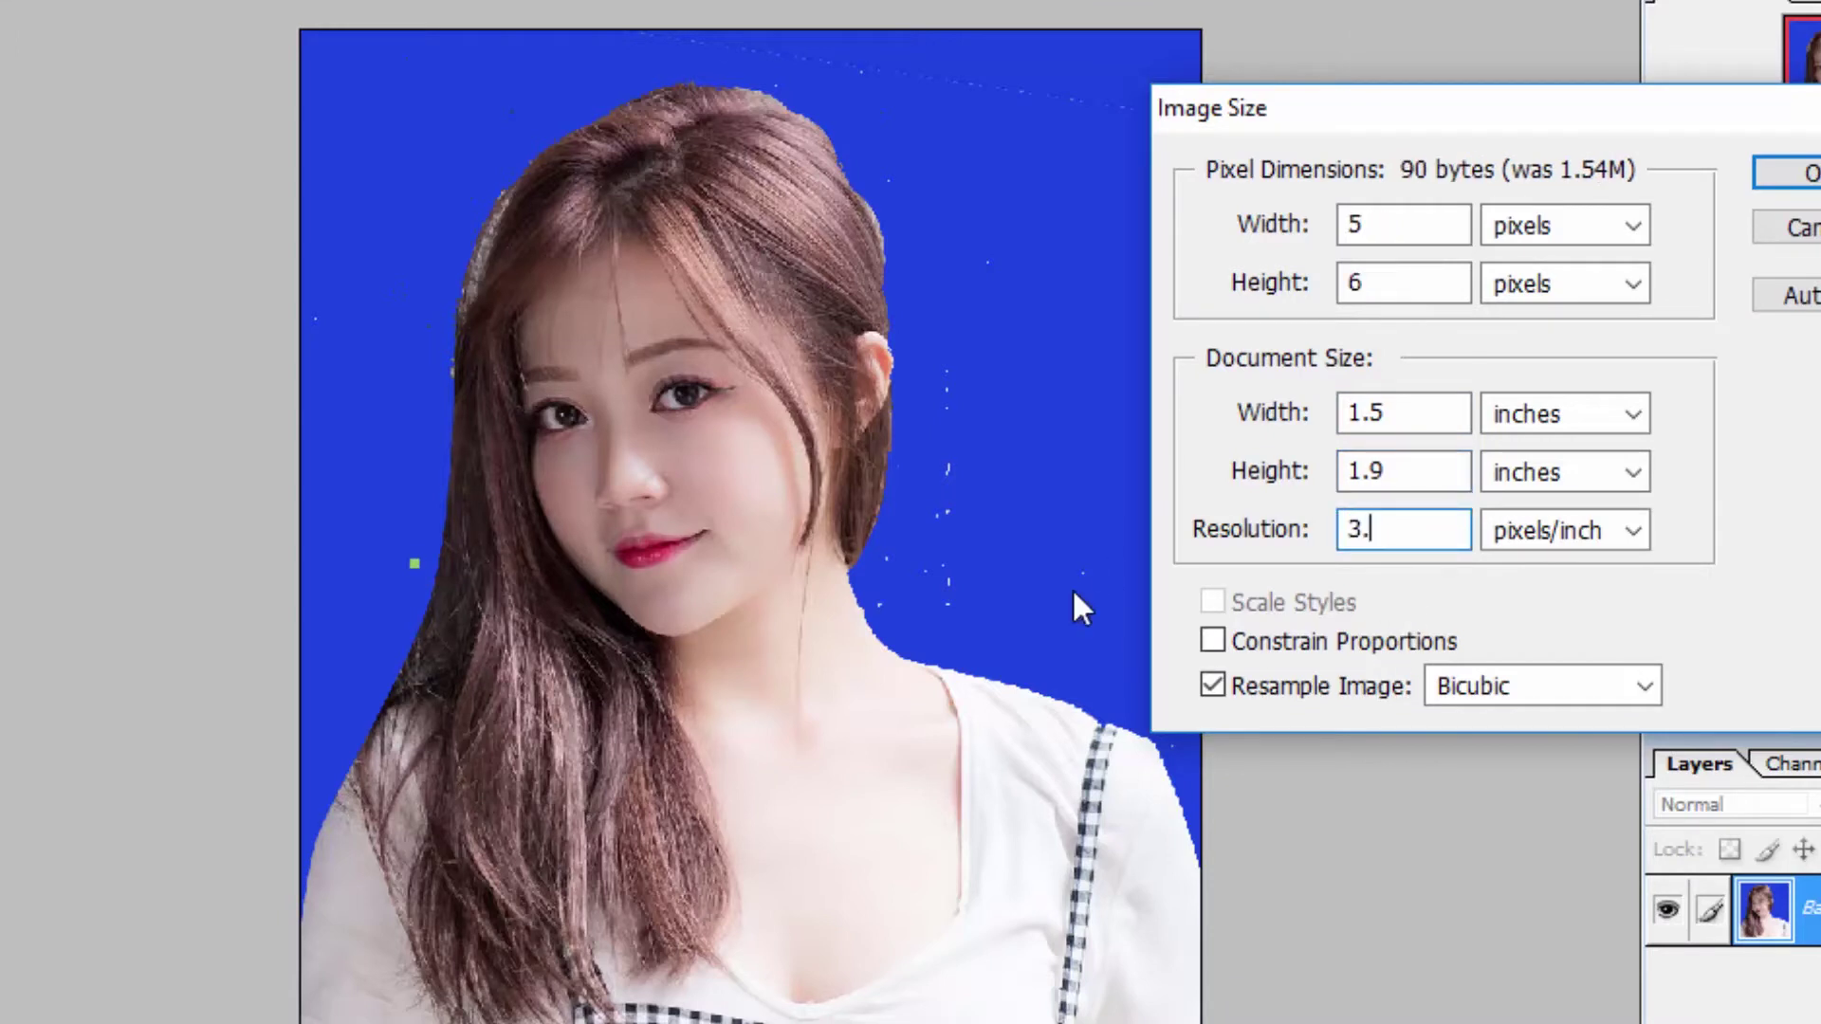
pyautogui.write('00')
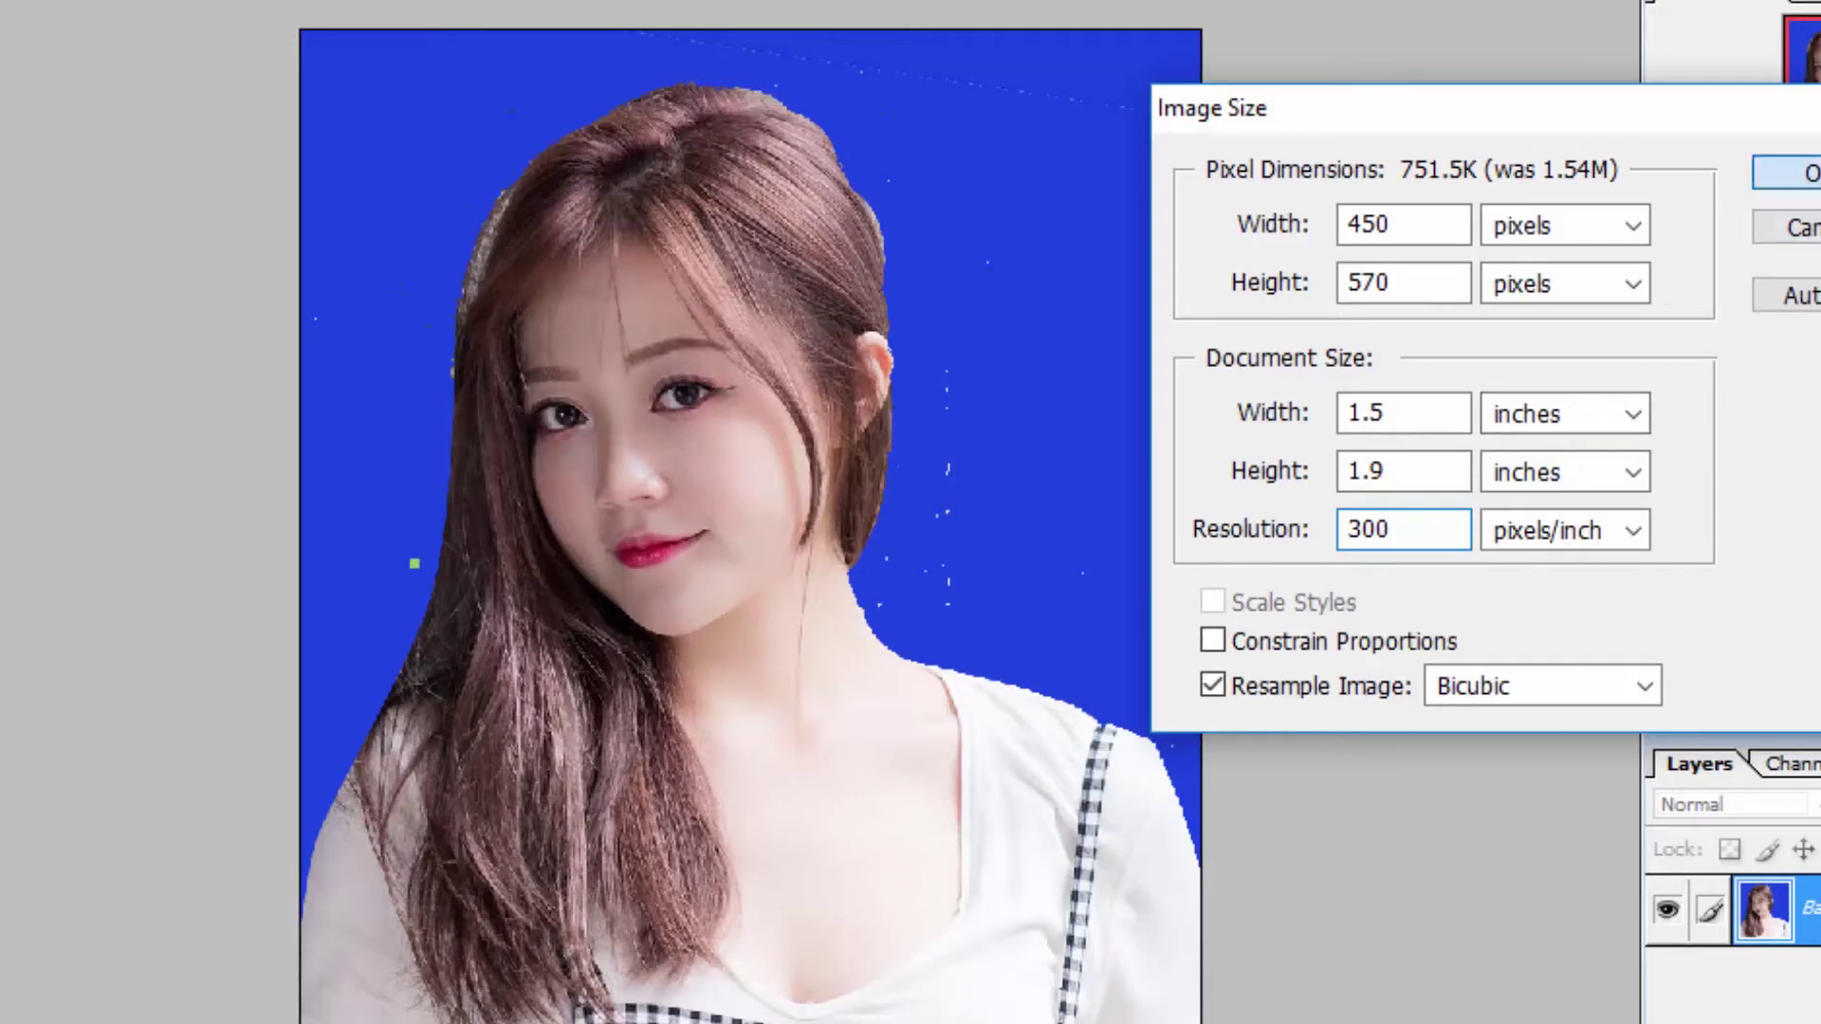
pyautogui.click(1788, 173)
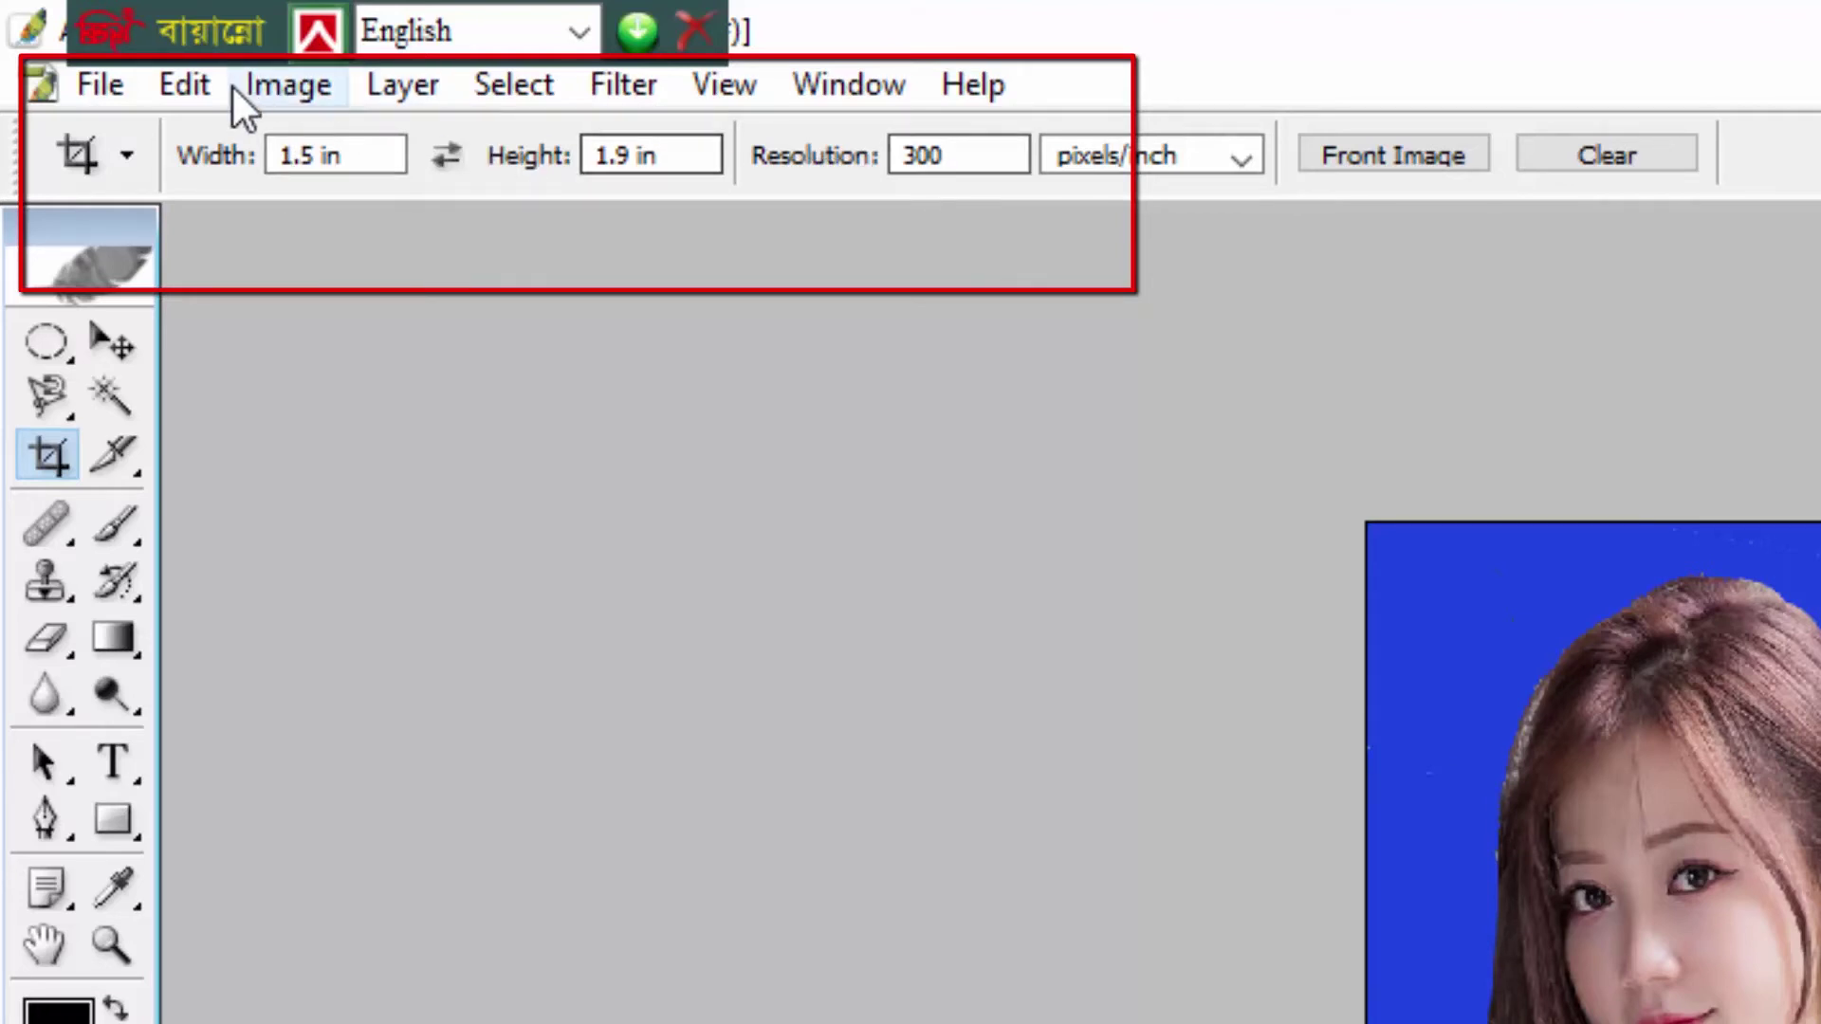
# Save the current 1.5 x 1.9 in crop settings as a new tool preset named ppp
pyautogui.click(130, 157)
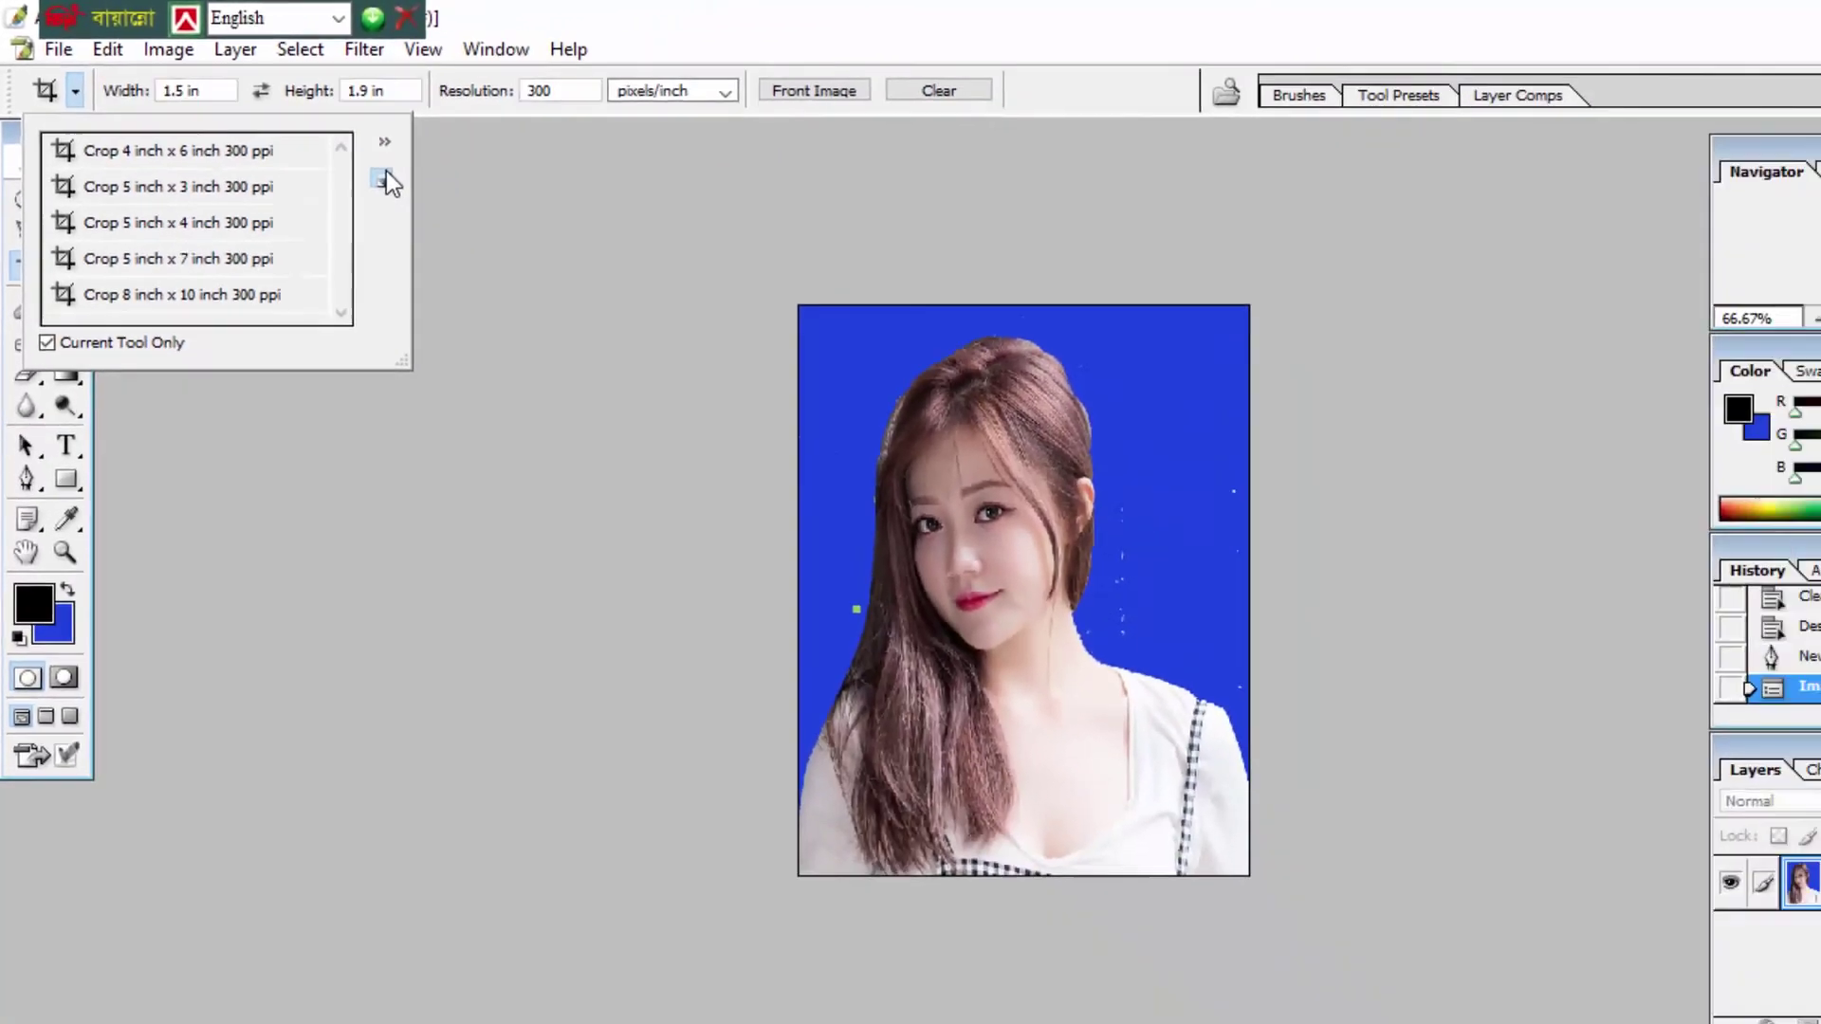
pyautogui.click(654, 306)
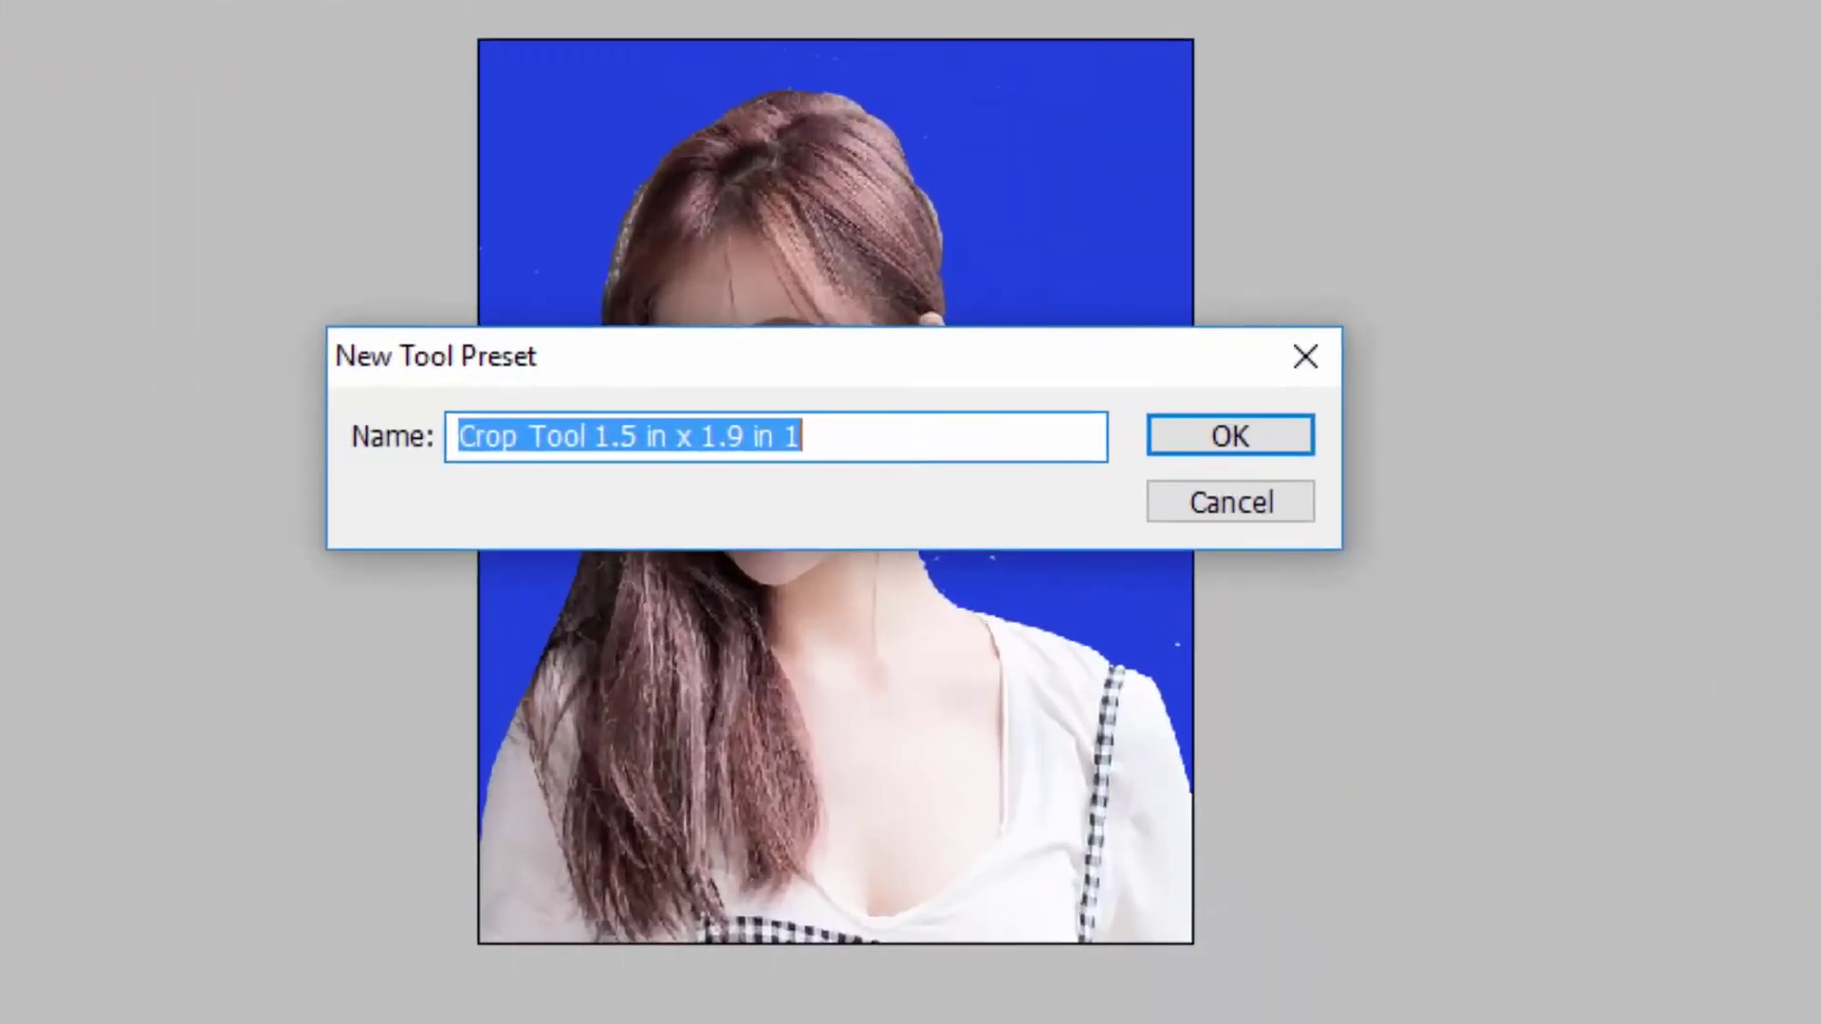
pyautogui.moveTo(474, 349); pyautogui.dragTo(379, 2)
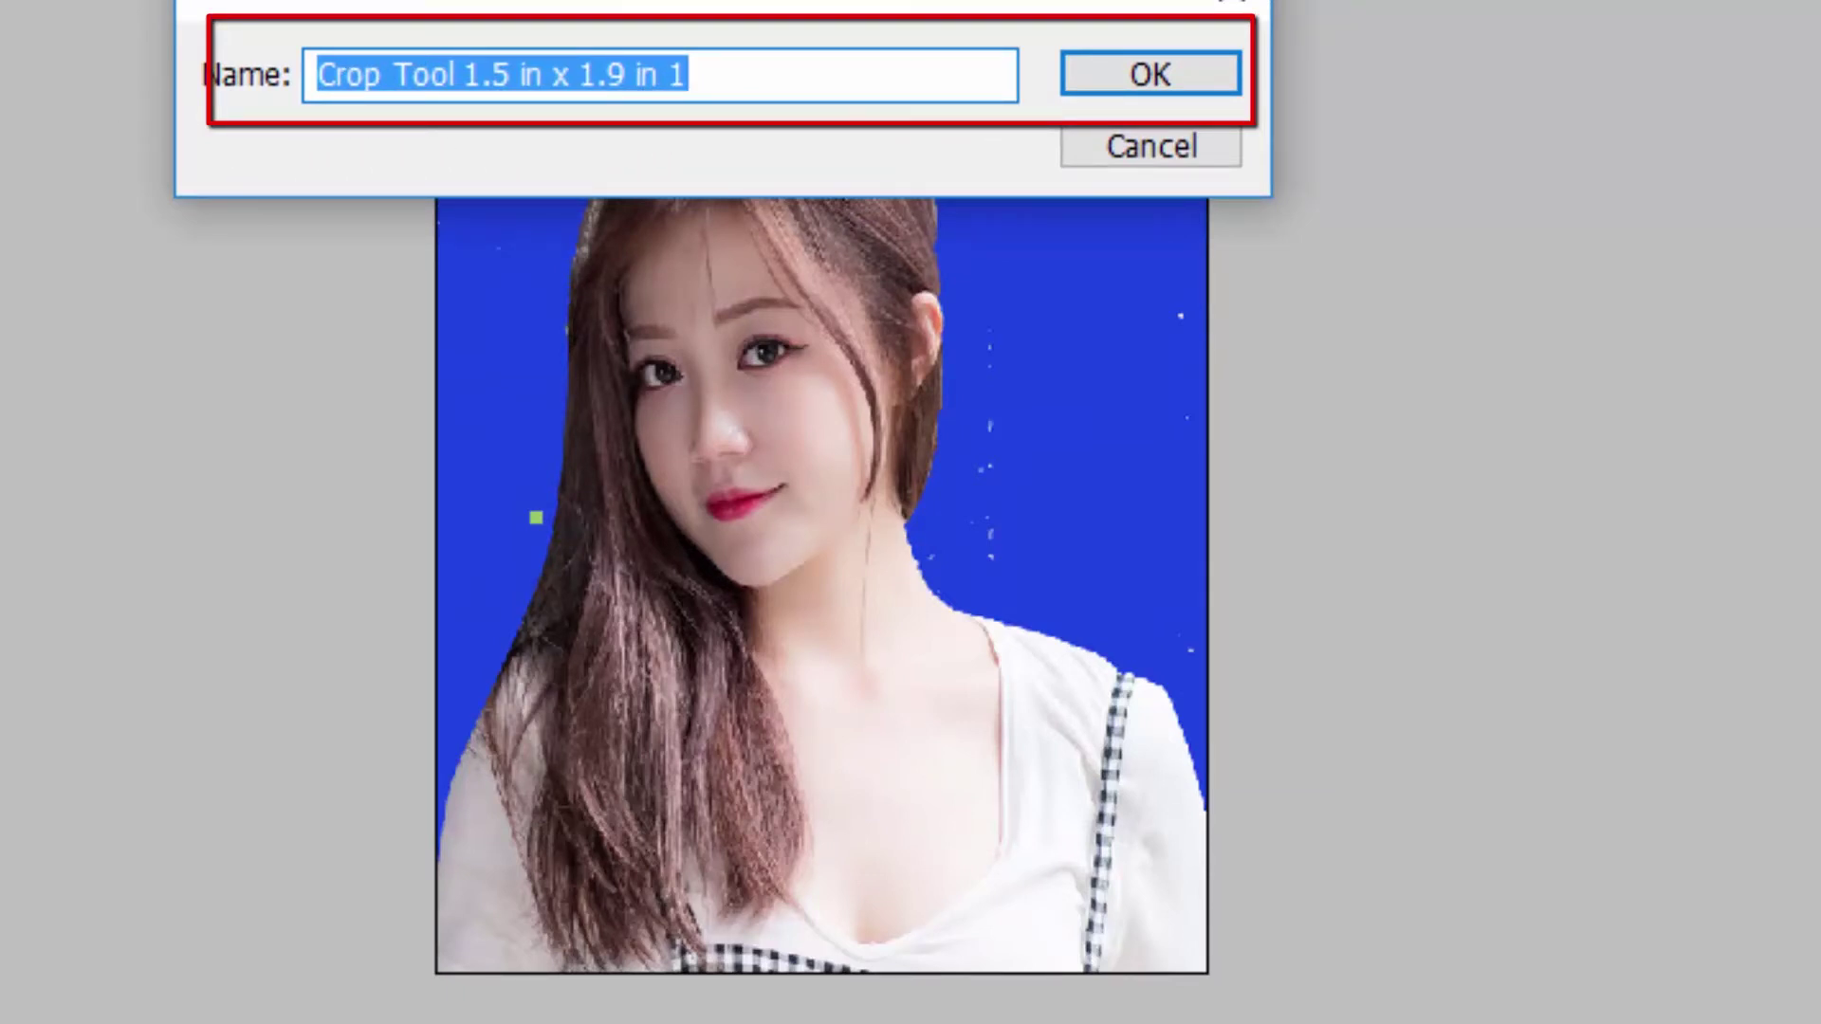
pyautogui.press('BackSpace')
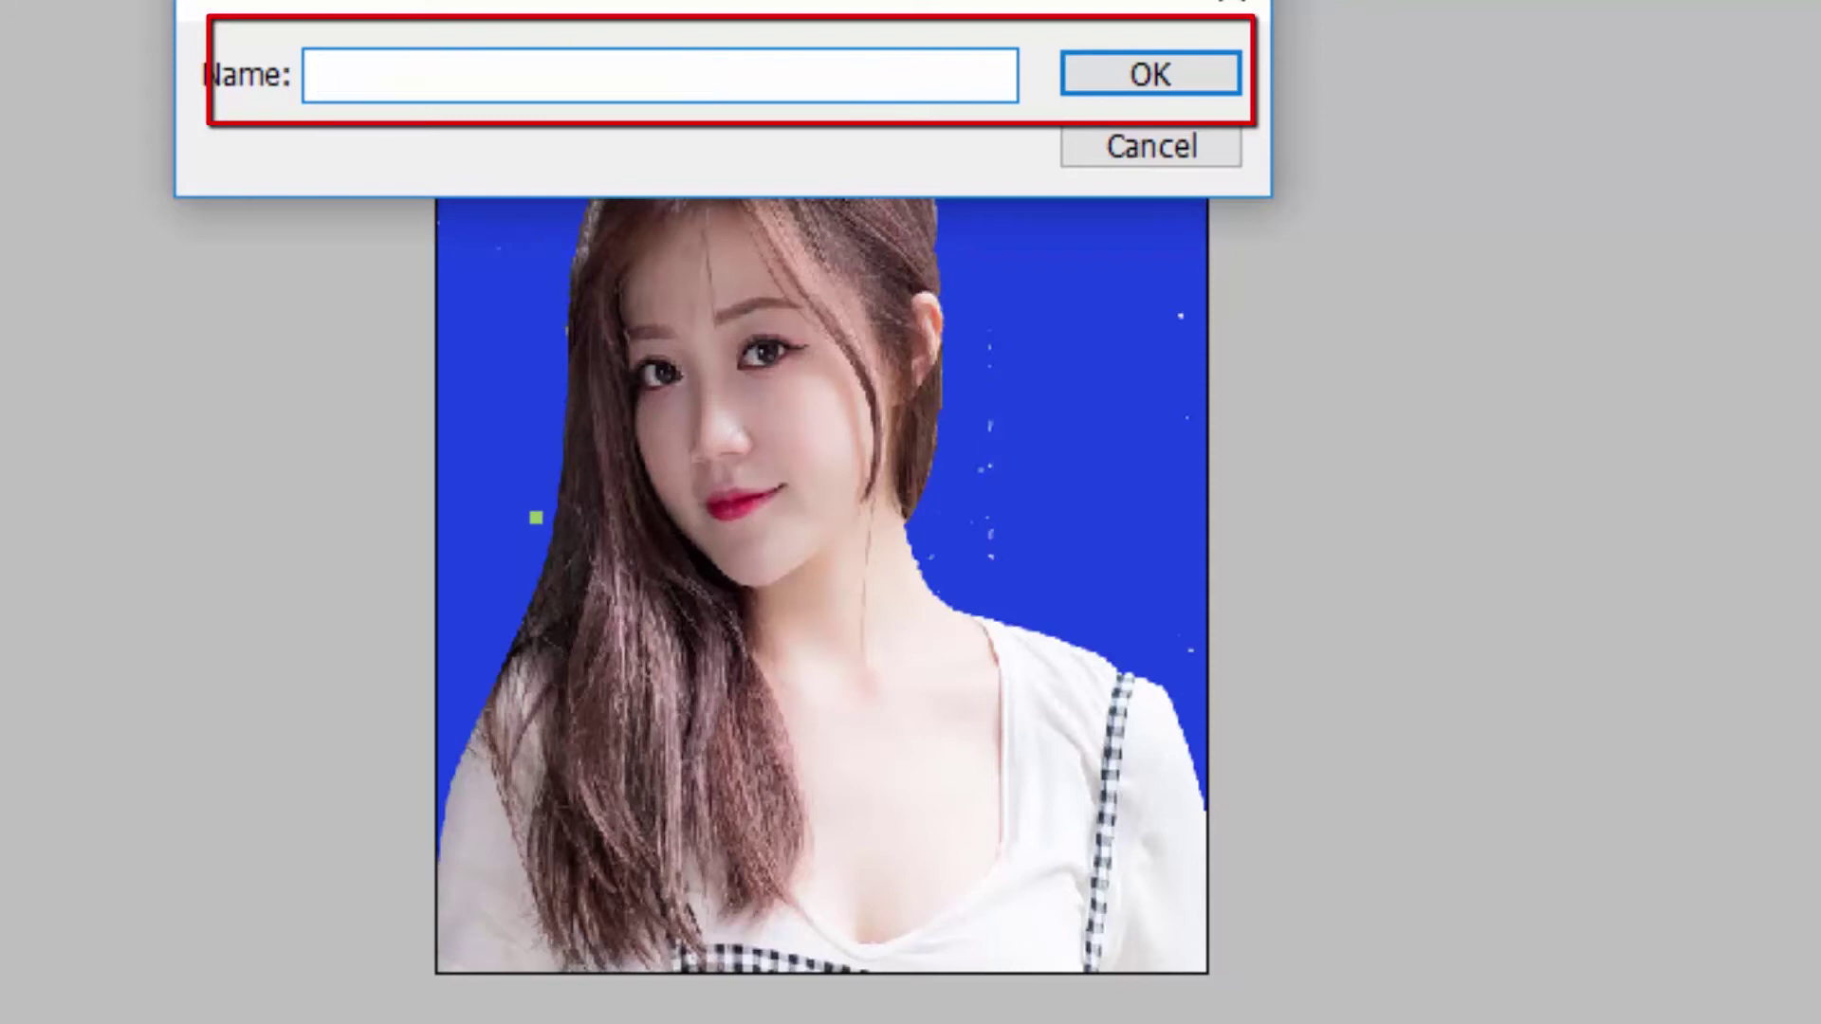
pyautogui.write('ppp')
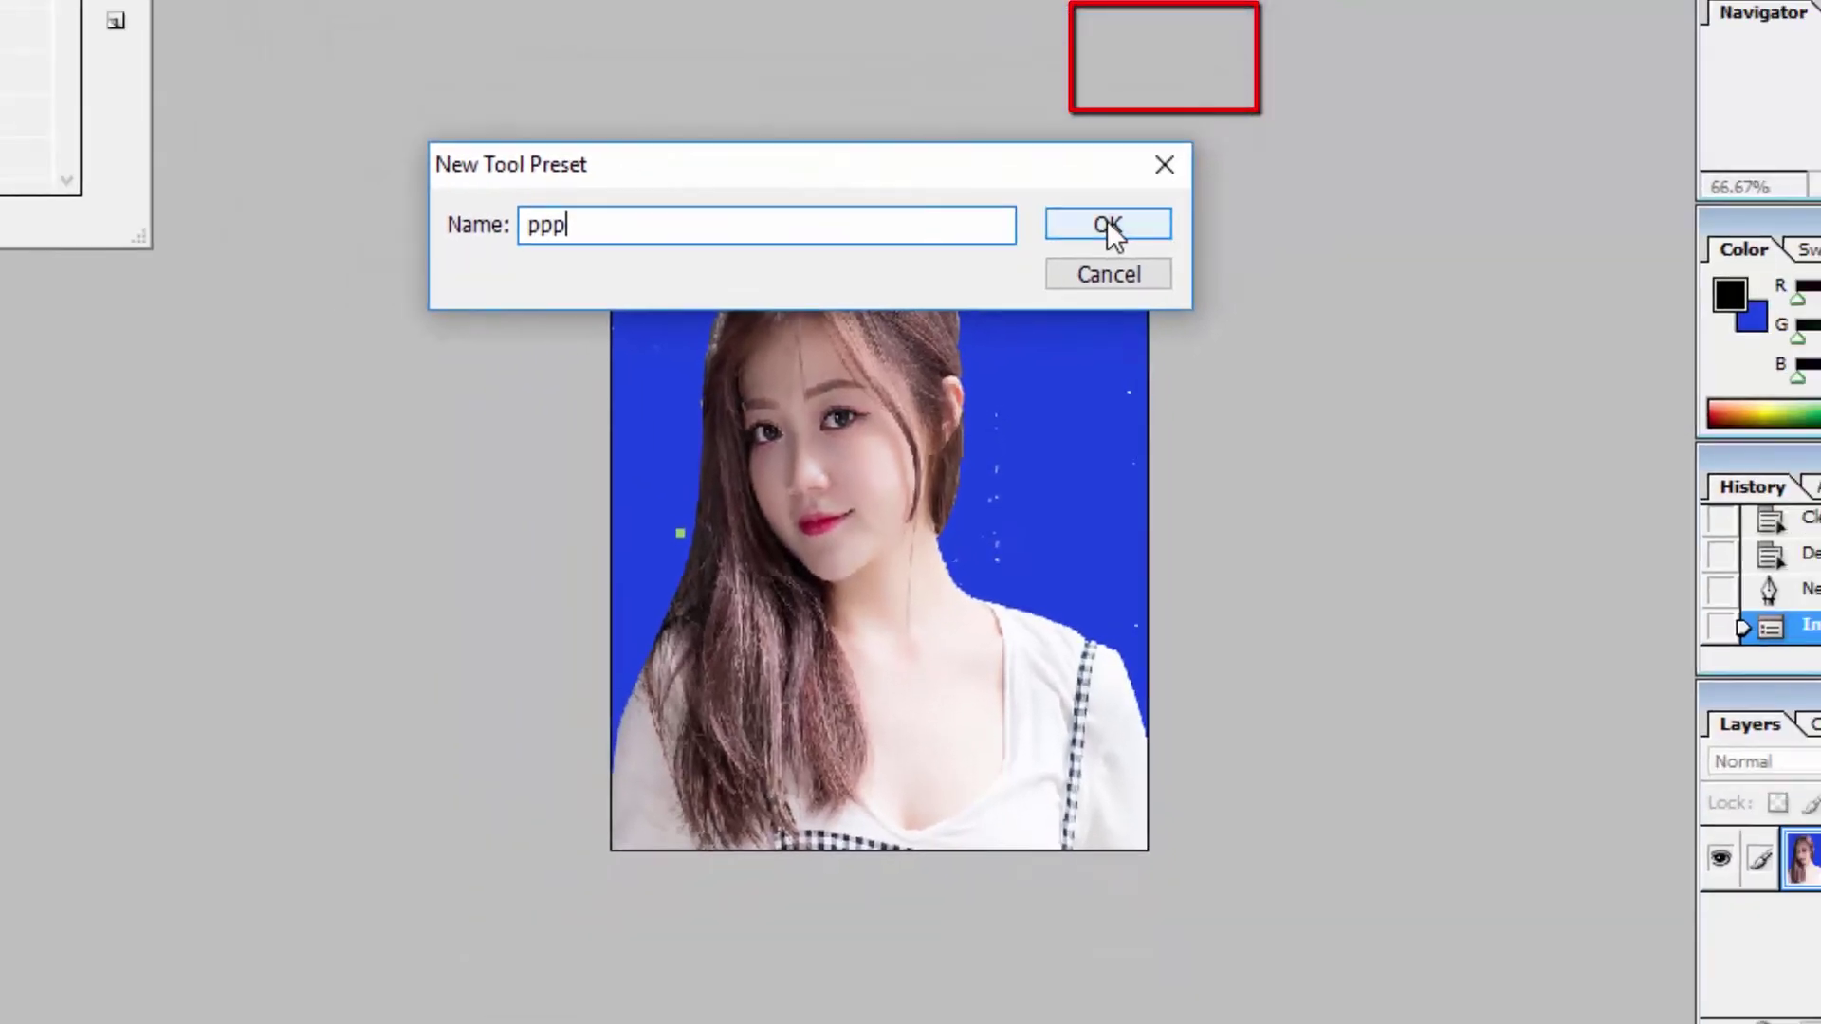
pyautogui.click(1150, 74)
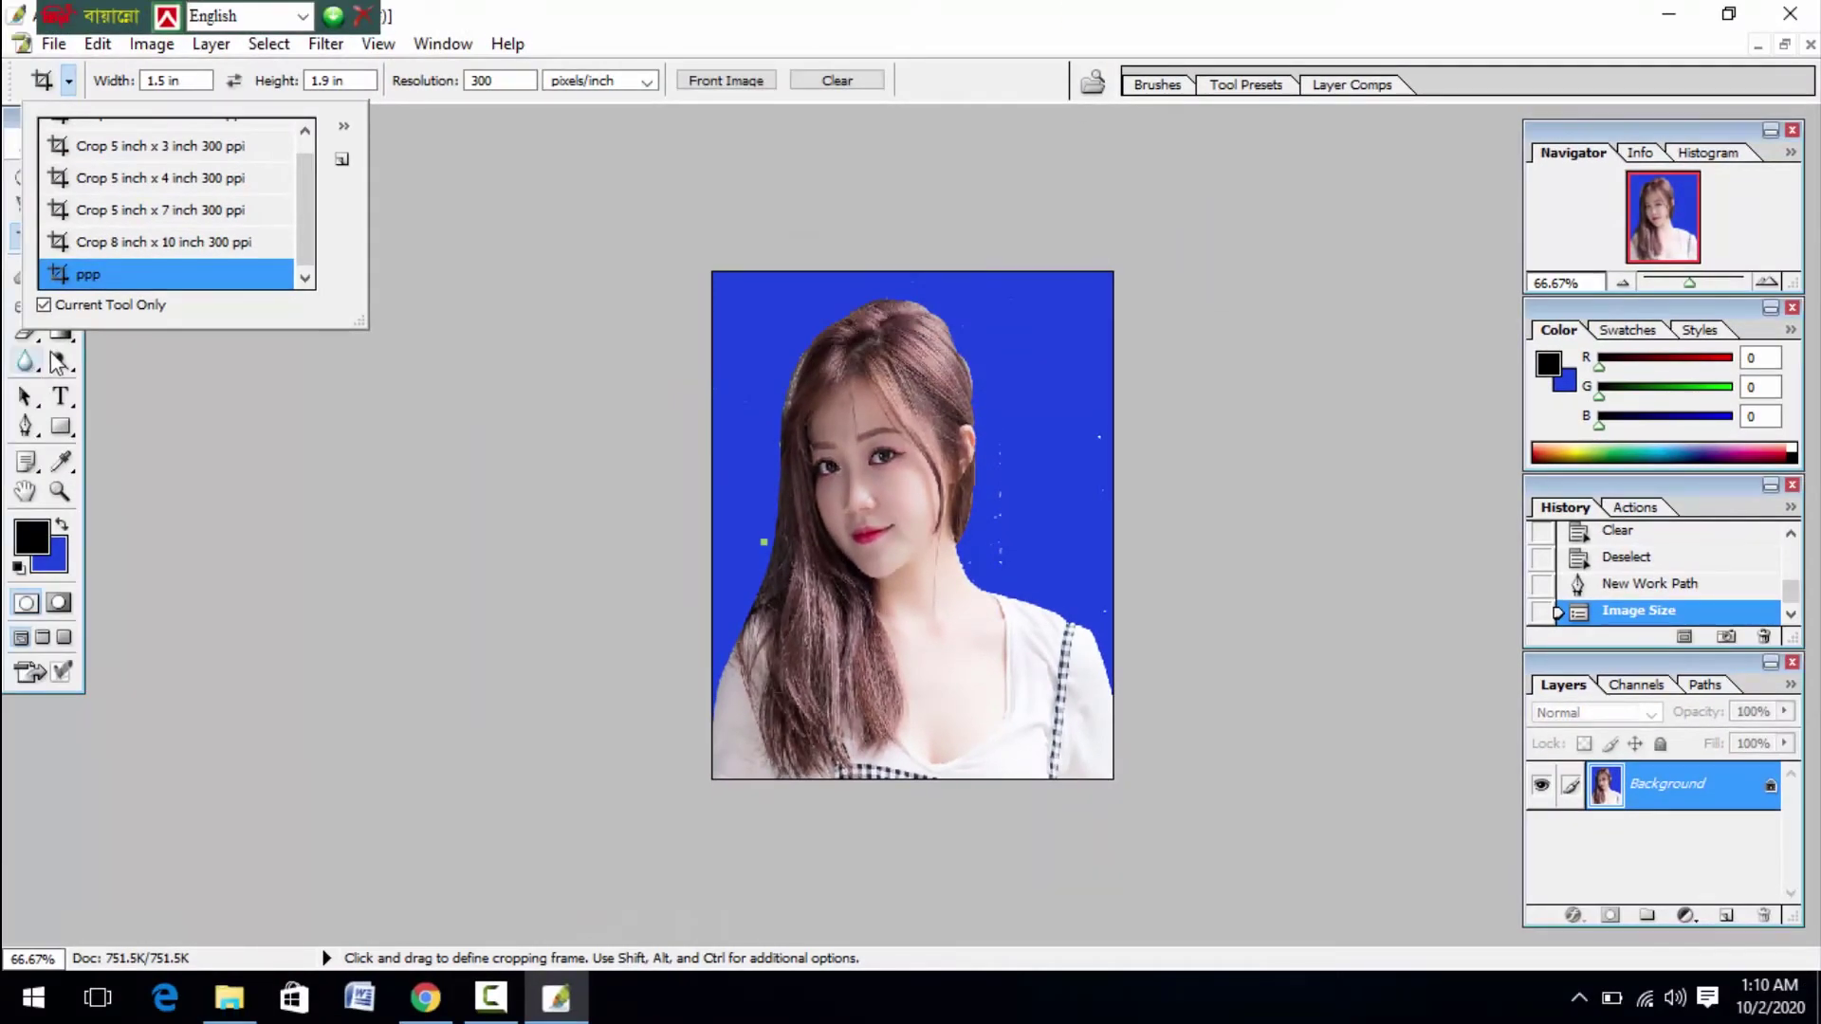
pyautogui.click(512, 384)
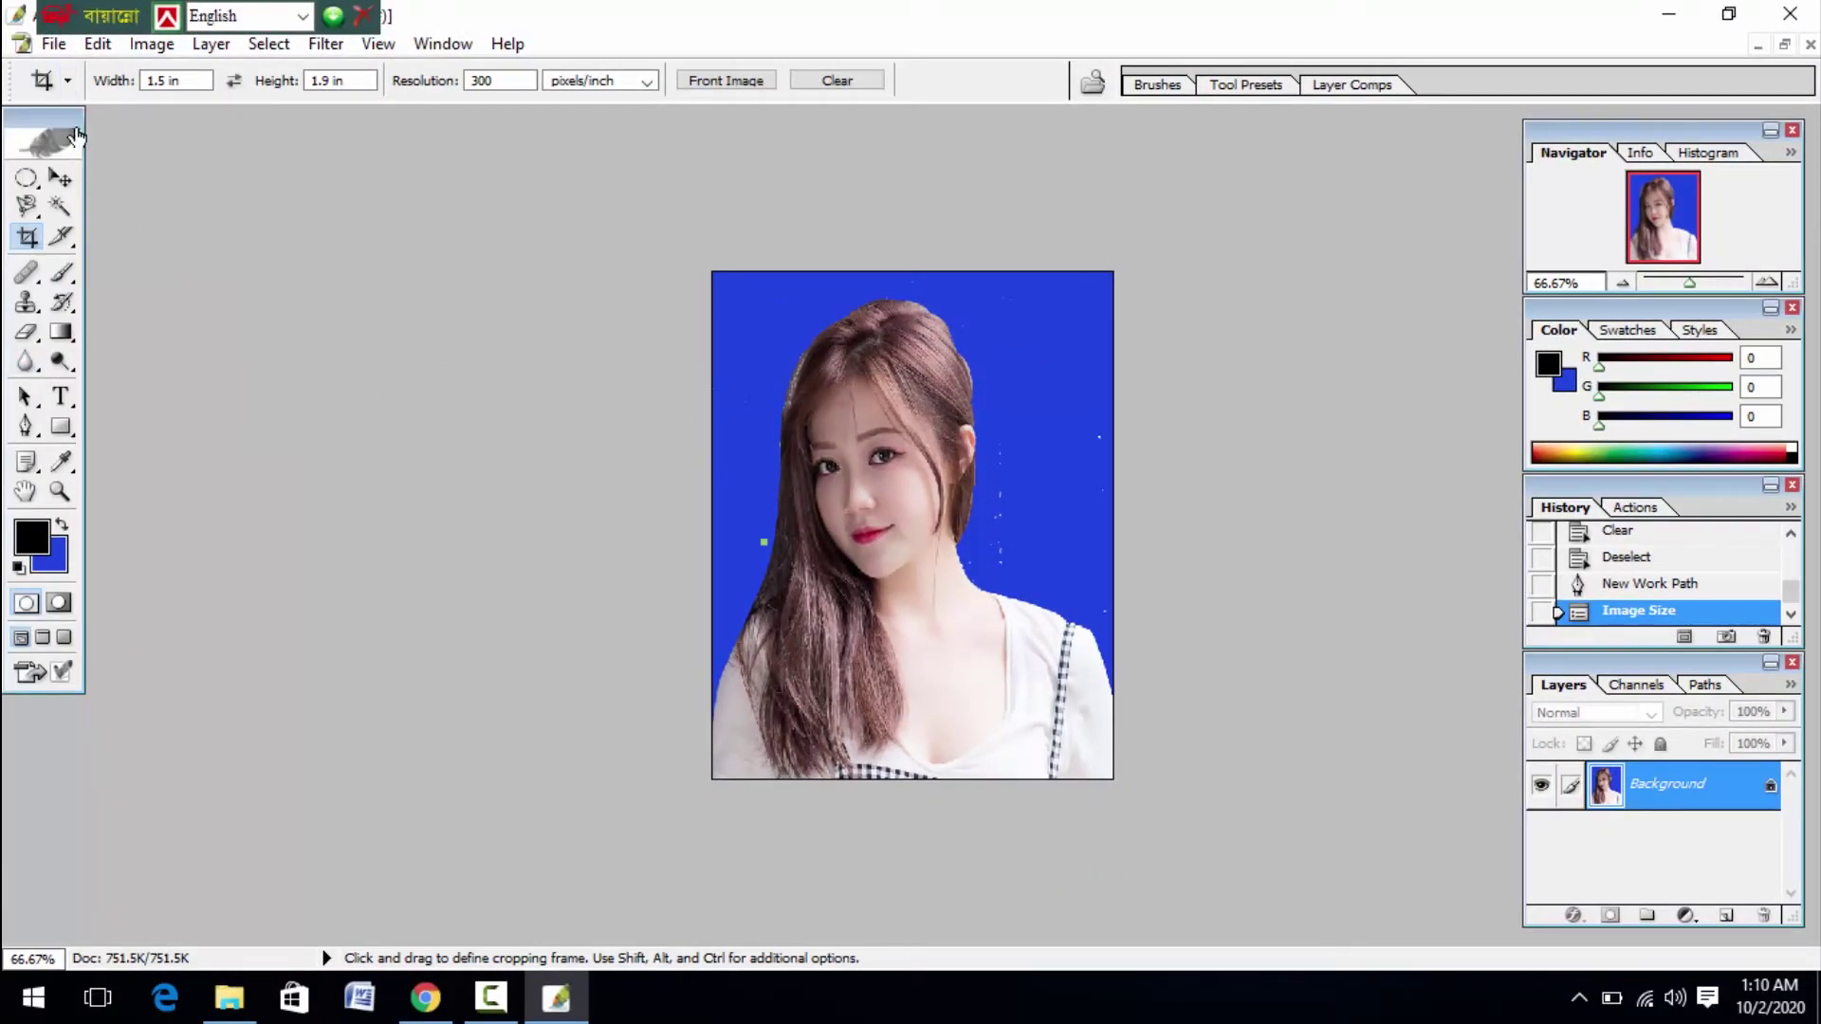
# Look through the saved crop presets and choose ppp for the Crop tool
pyautogui.click(67, 81)
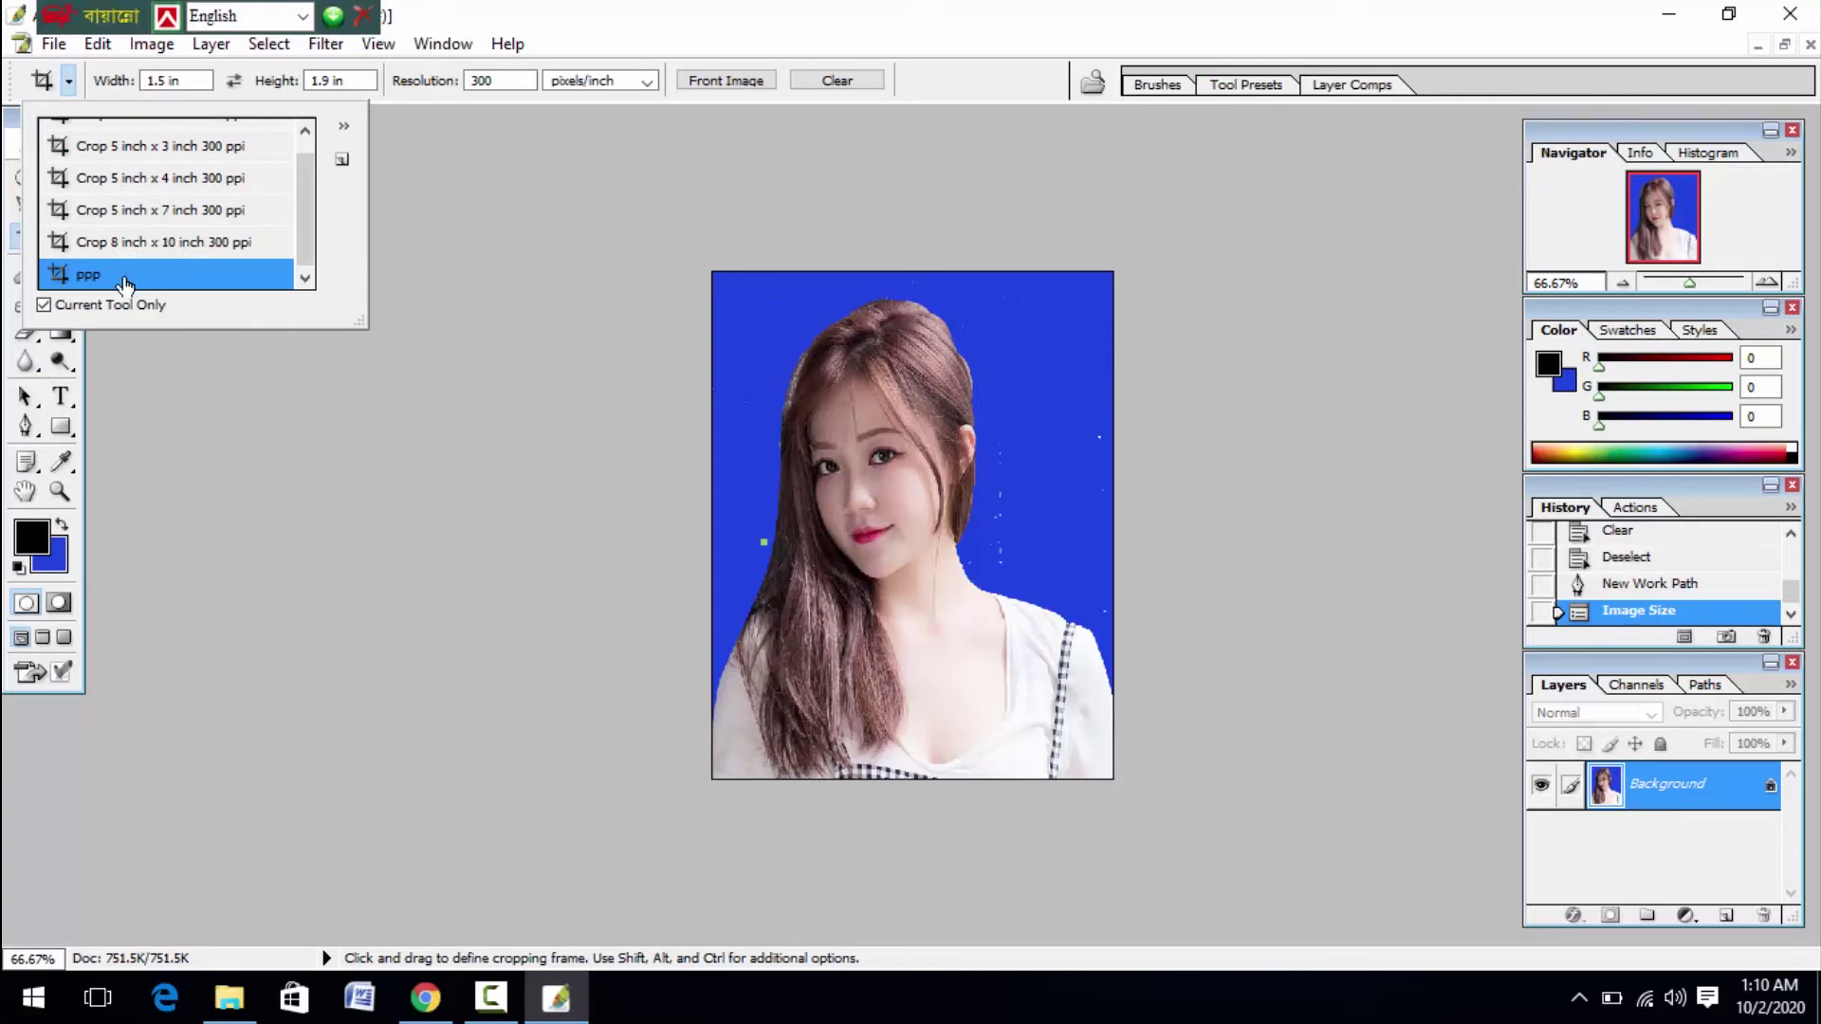
pyautogui.scroll(1, 161, 258)
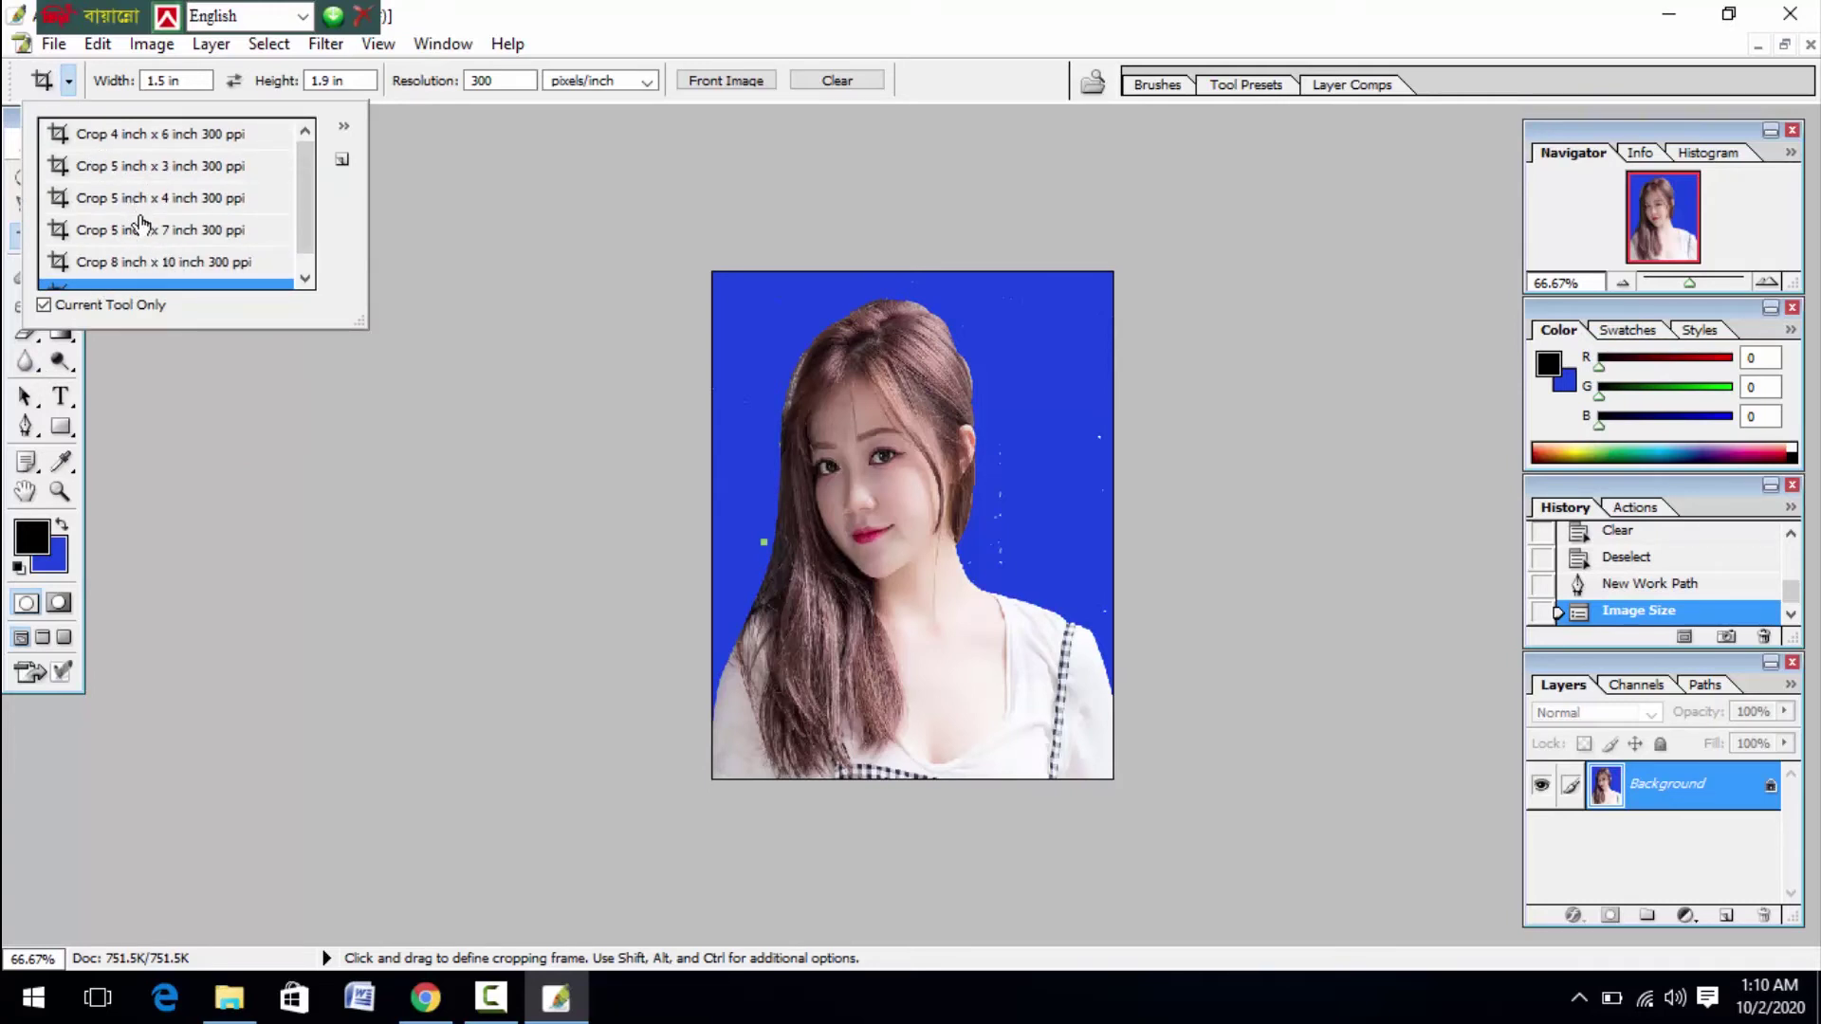
pyautogui.scroll(-1, 142, 246)
pyautogui.click(95, 279)
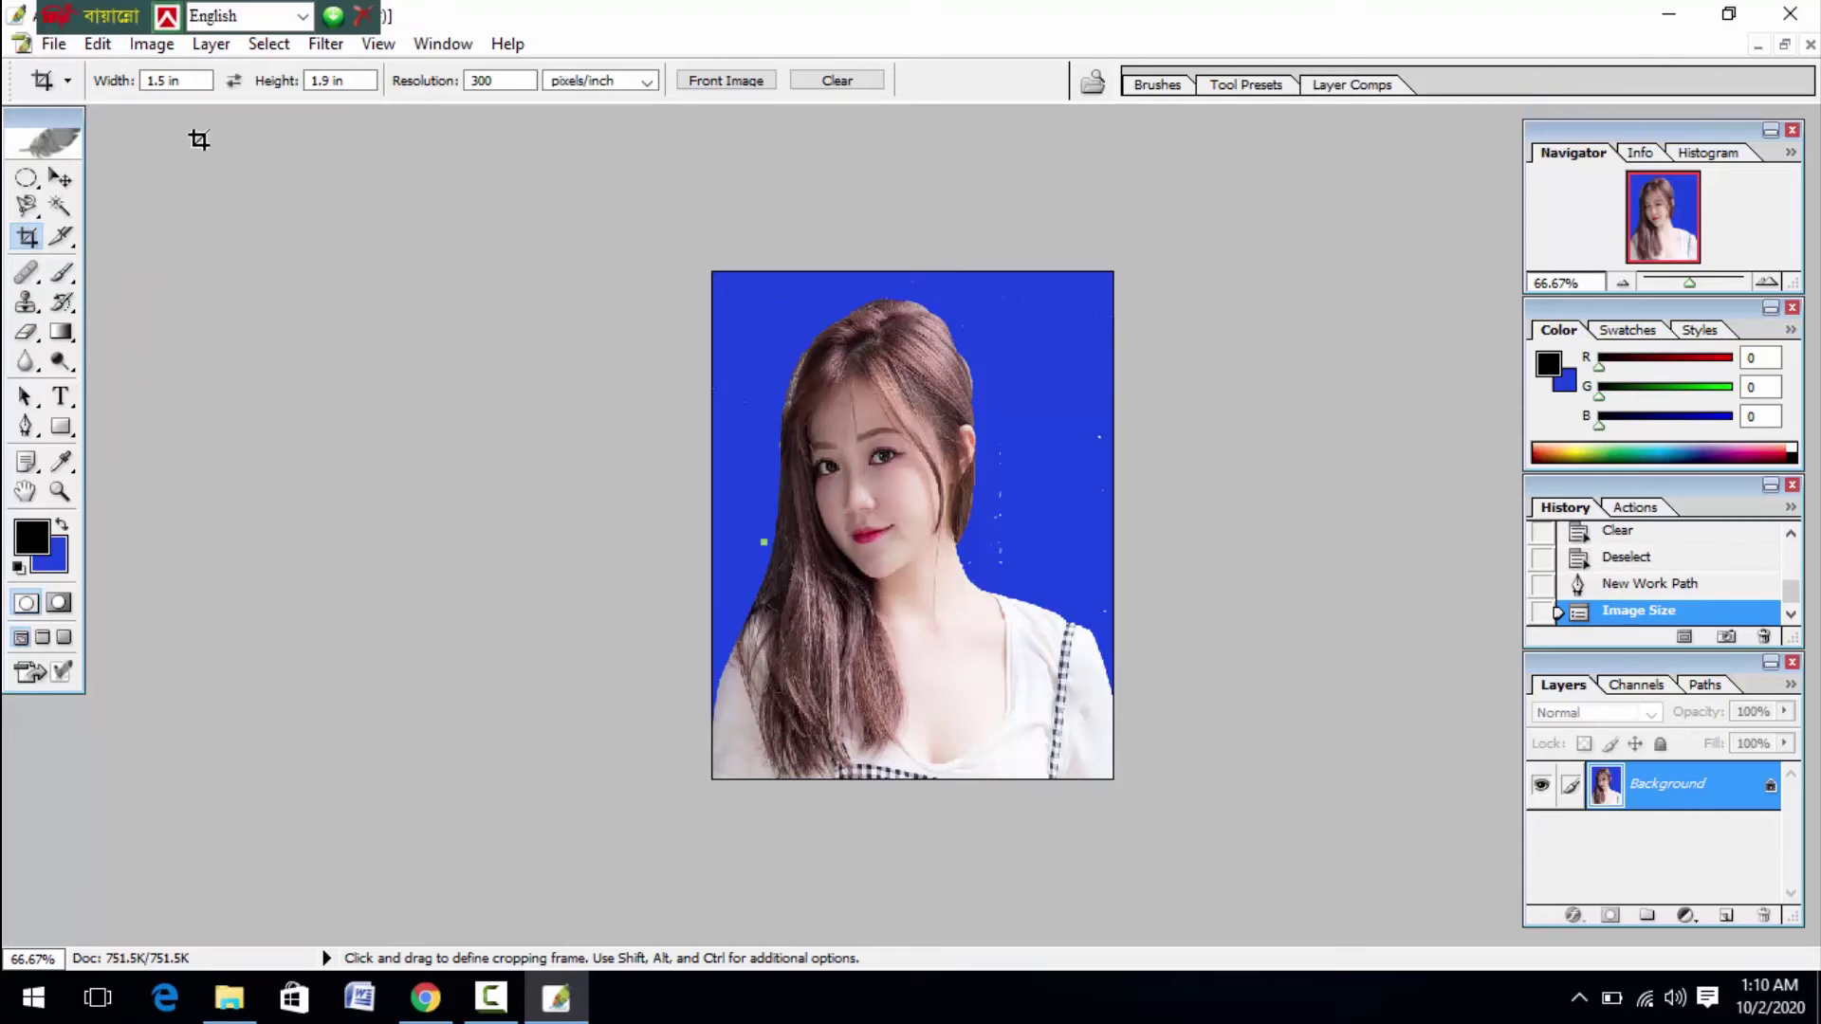
# Undo the last image size change on the portrait
pyautogui.click(152, 44)
pyautogui.moveTo(90, 54)
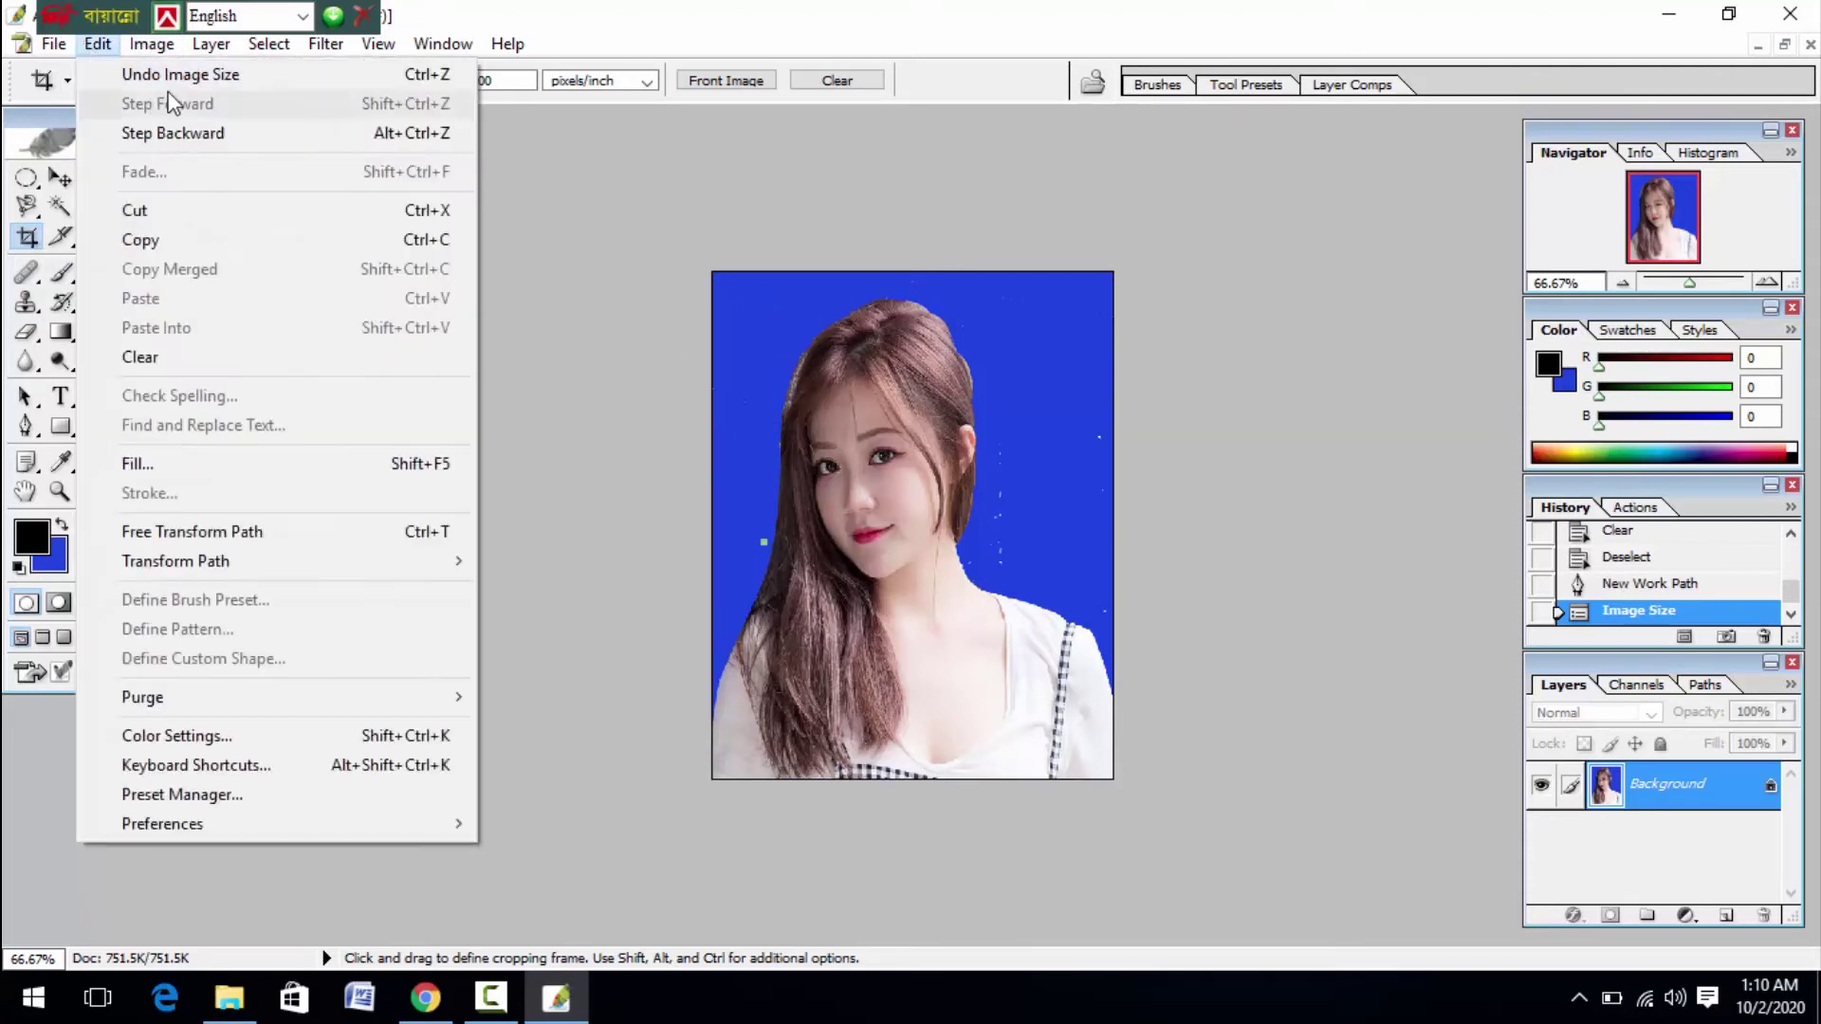
pyautogui.click(131, 76)
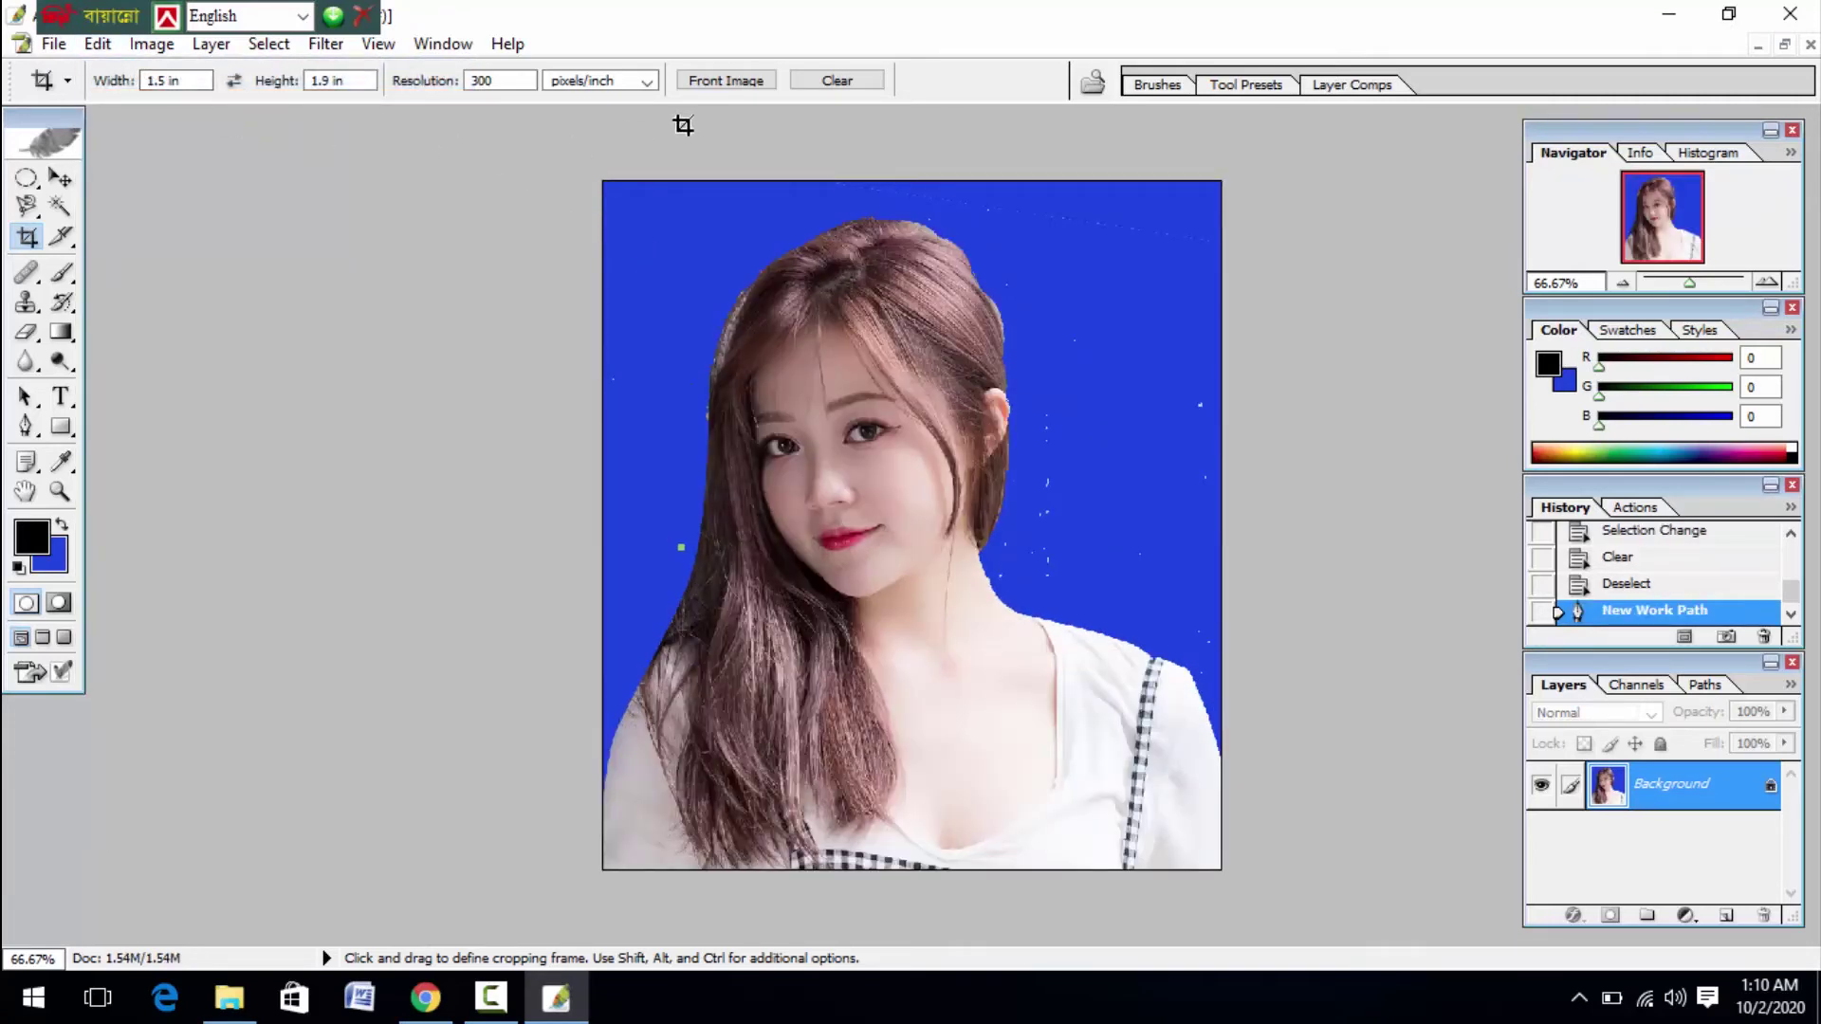
# Clear the Crop tool's width, height and resolution, and load them from the ppp preset
pyautogui.click(834, 84)
pyautogui.click(68, 82)
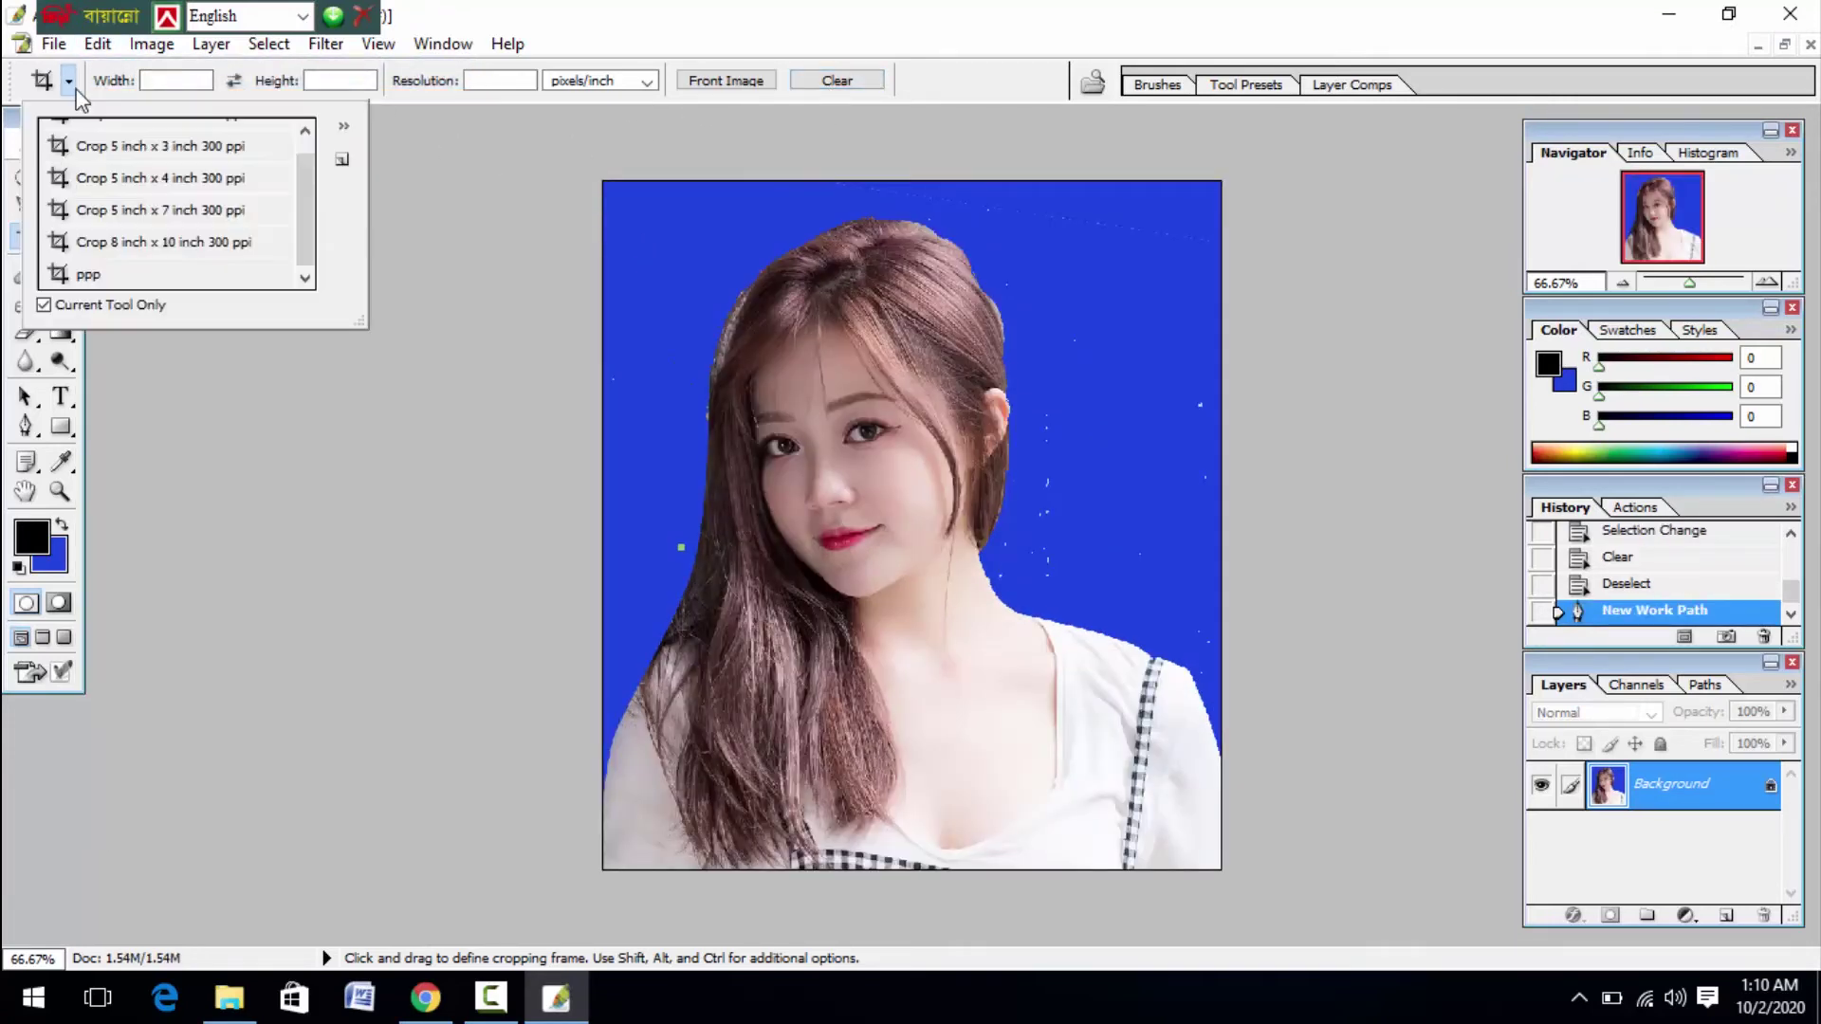
pyautogui.click(121, 275)
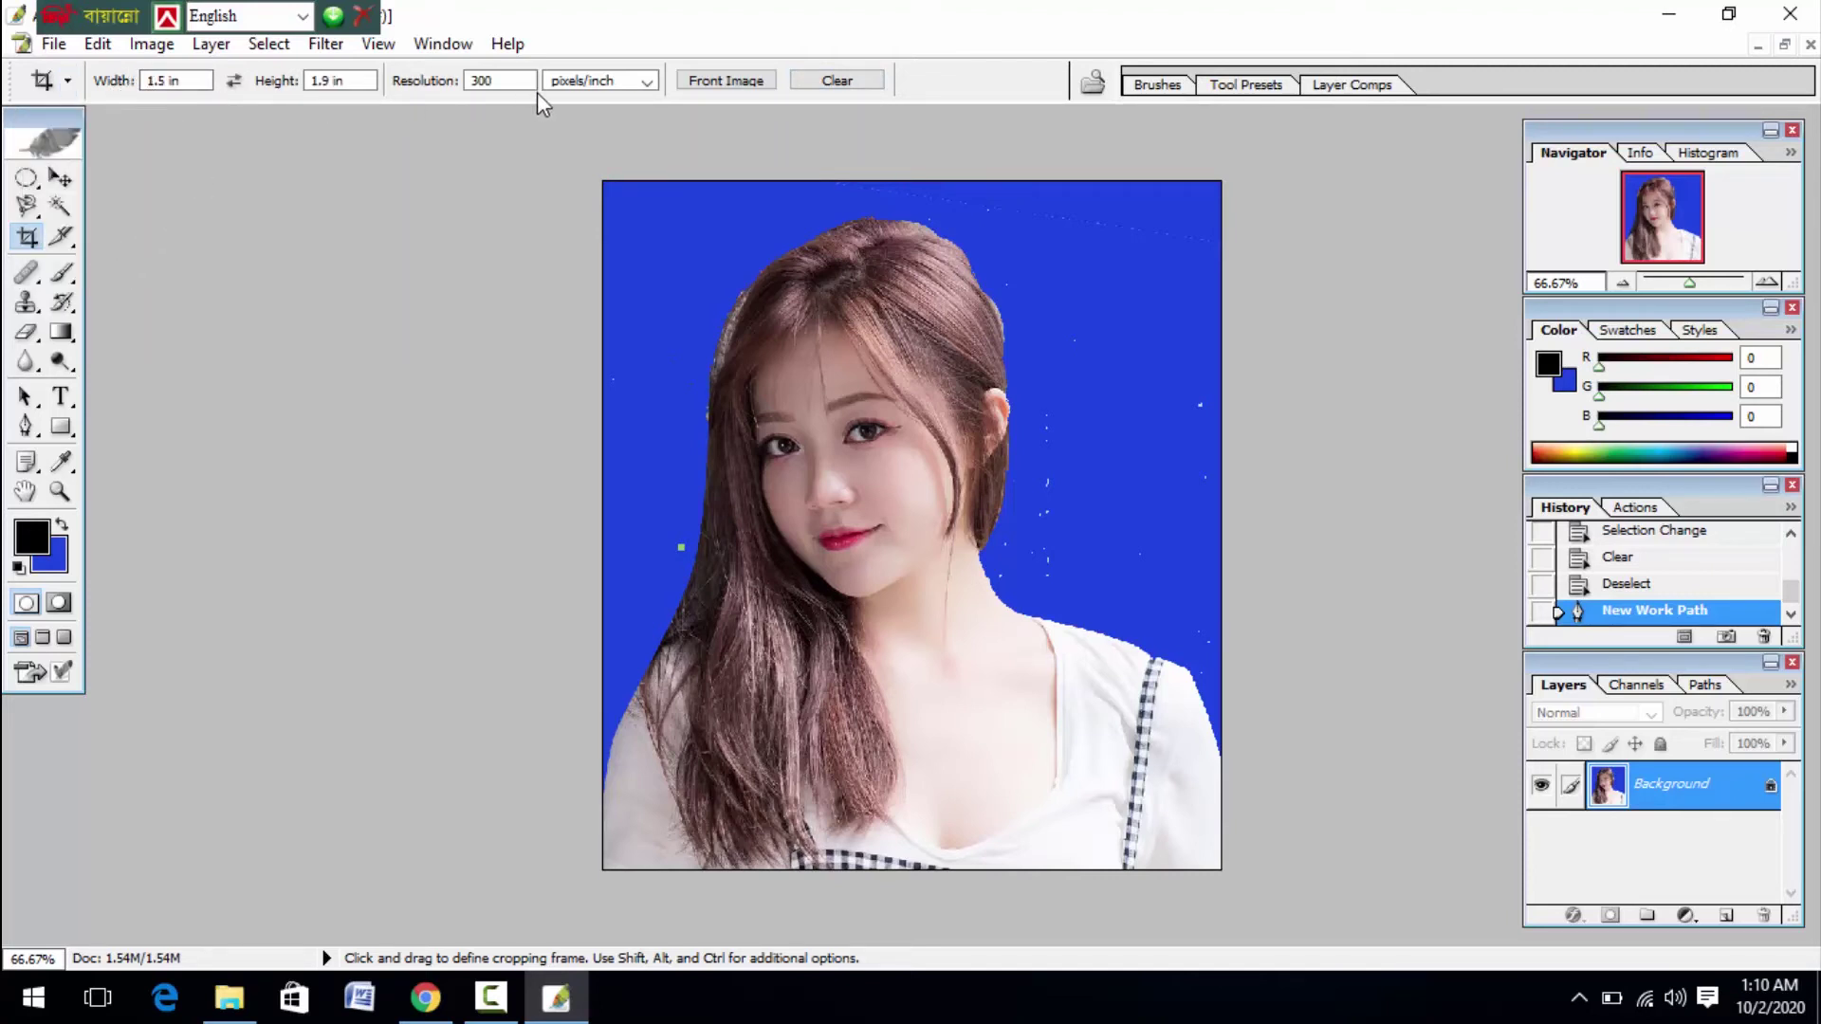
# Try to crop the portrait with the 1.5 x 1.9 in frame starting at the photo's upper-left corner, and undo the crop
pyautogui.moveTo(604, 181); pyautogui.dragTo(1185, 730)
pyautogui.moveTo(1037, 730); pyautogui.dragTo(1213, 832)
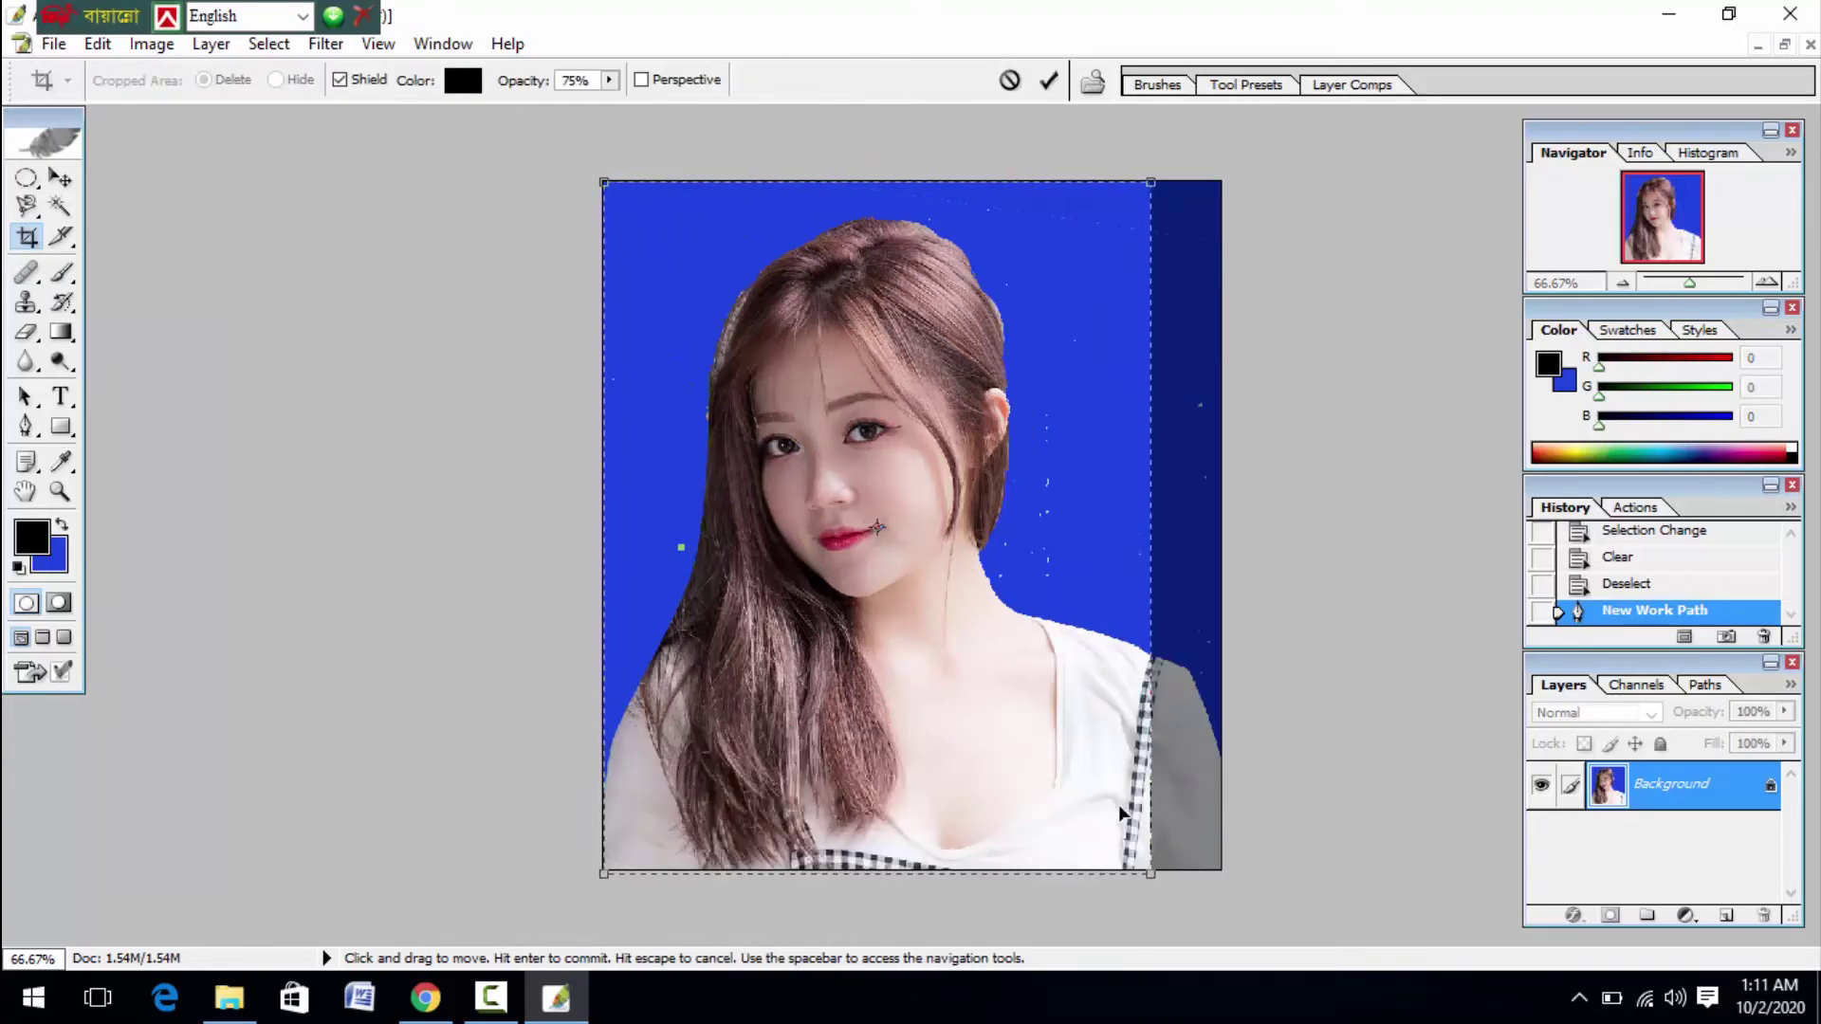
pyautogui.click(1048, 79)
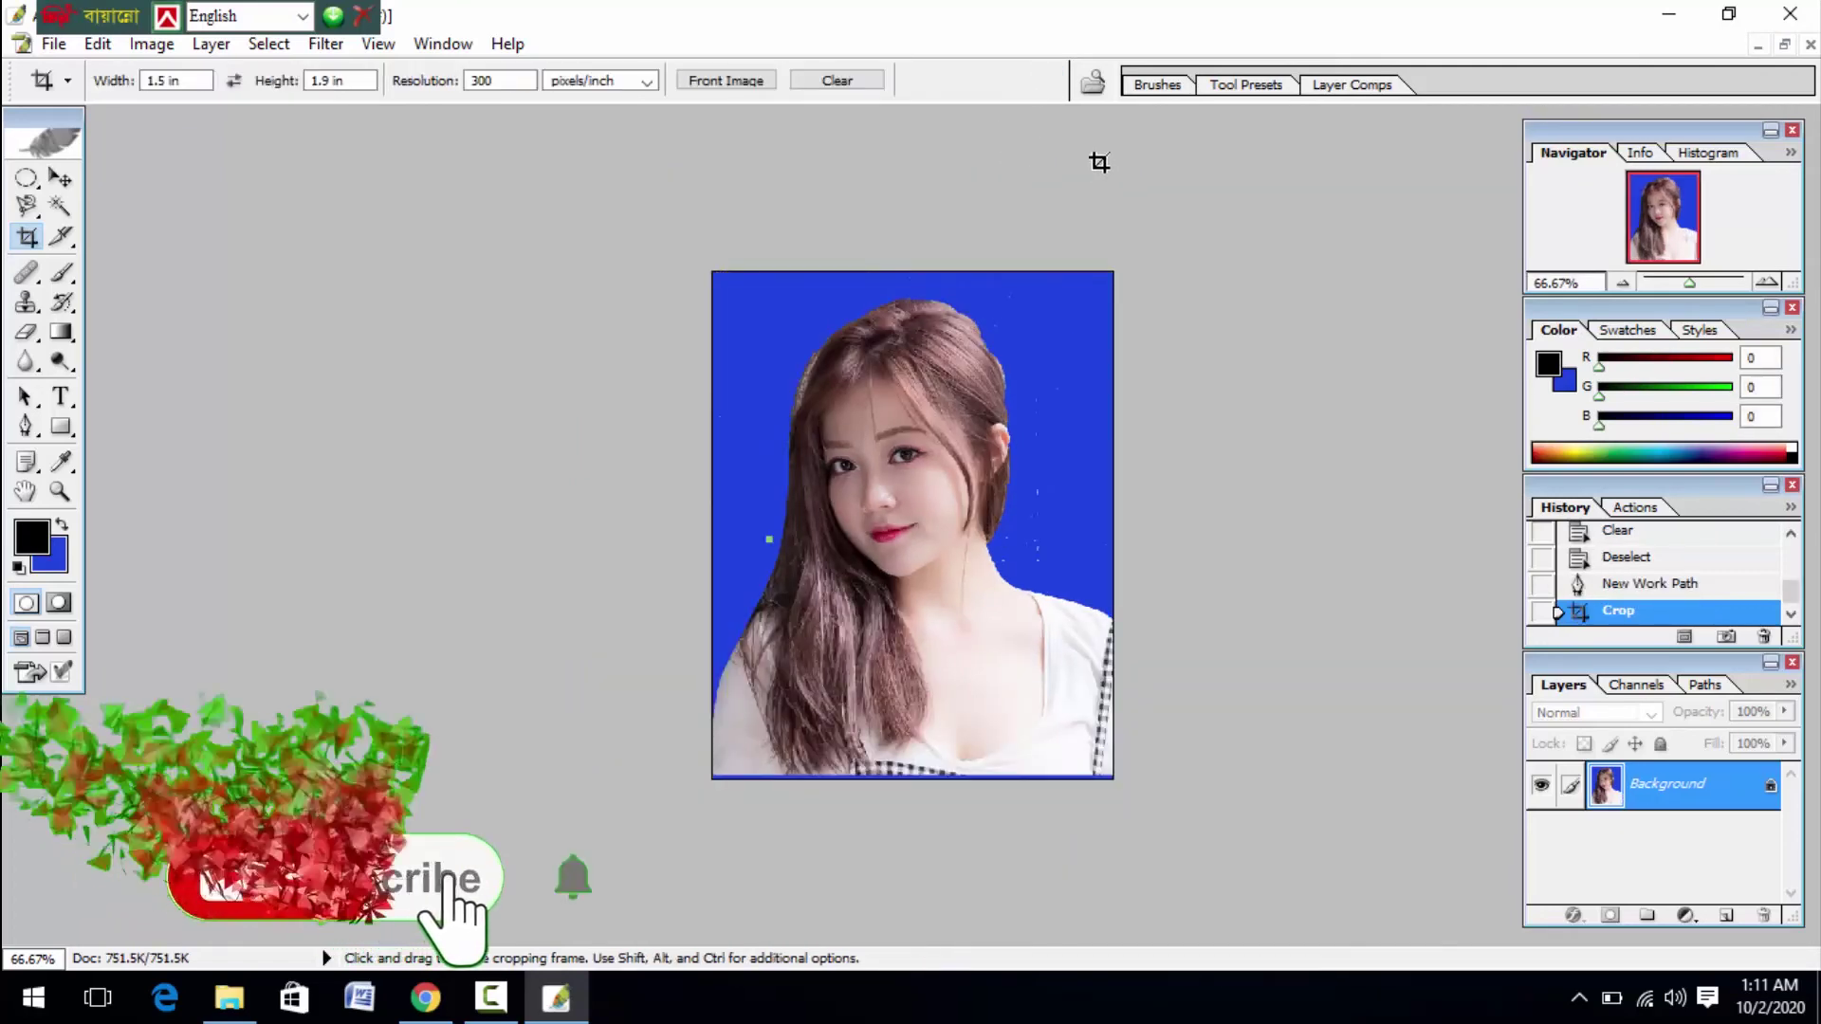
pyautogui.click(109, 49)
pyautogui.click(157, 79)
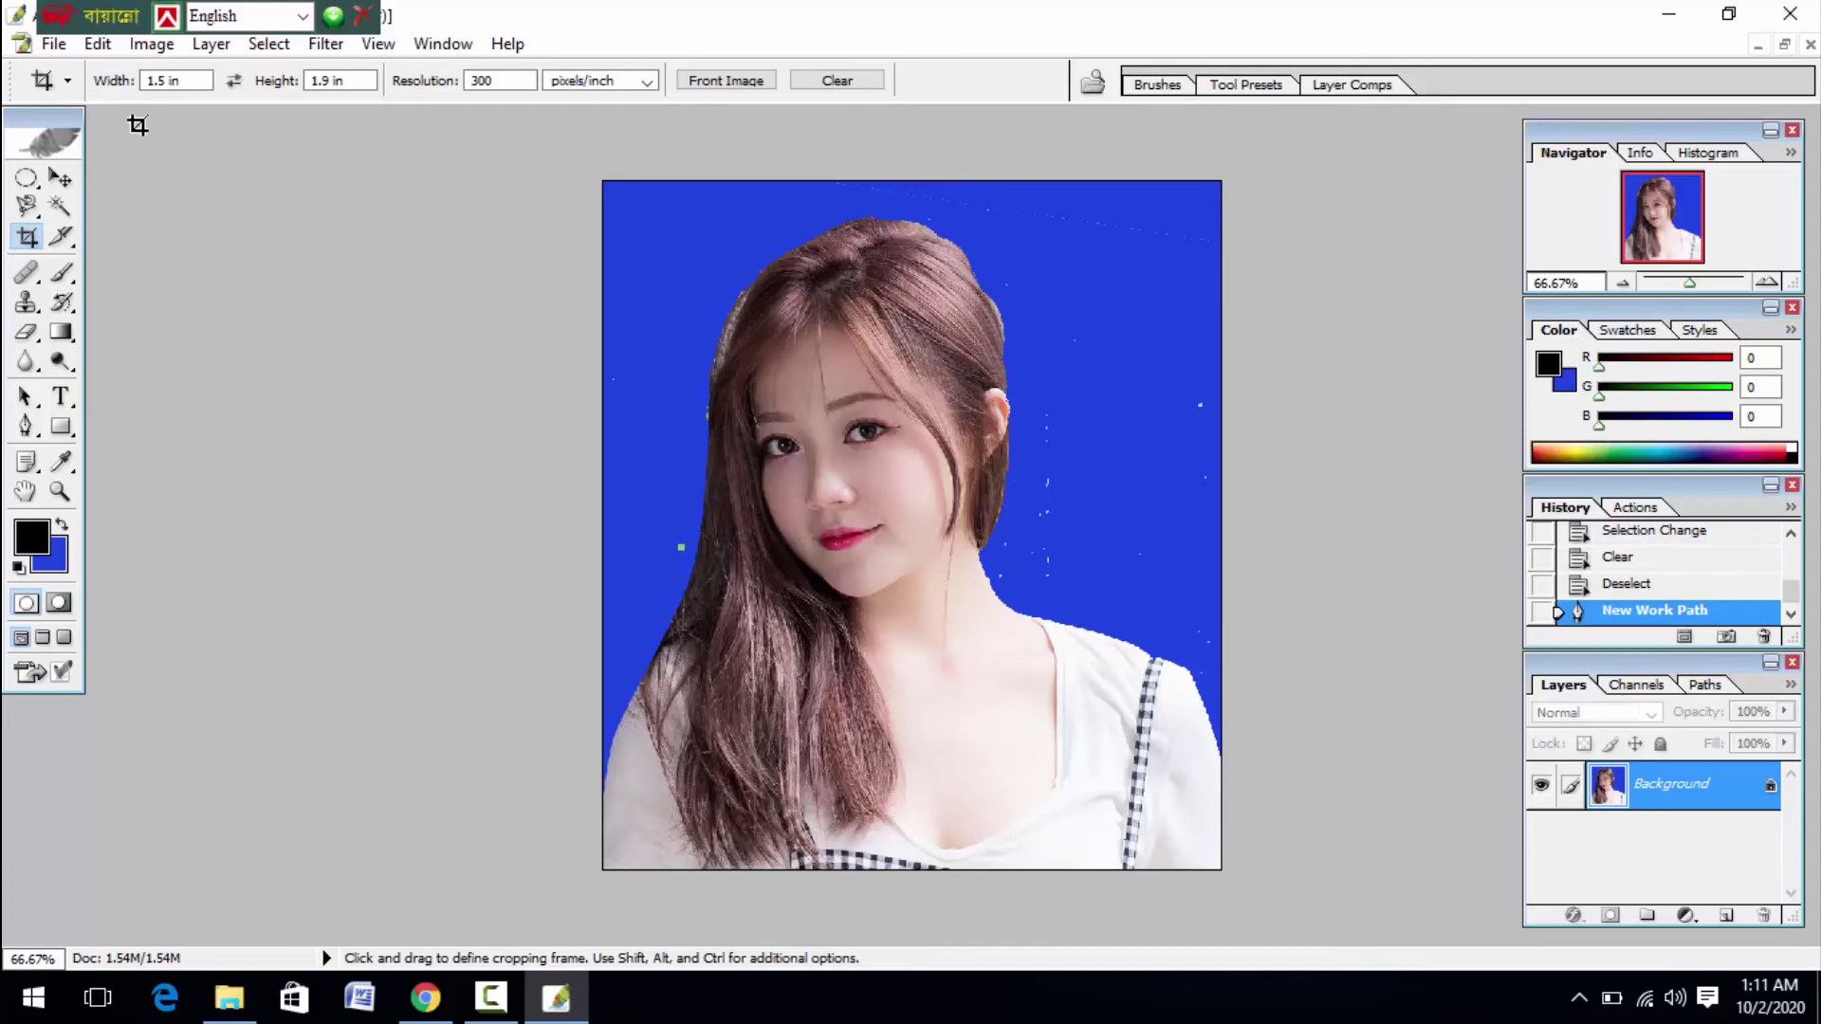
# Restore the photo to a floating window and create a new document with the A4 preset
pyautogui.click(1784, 45)
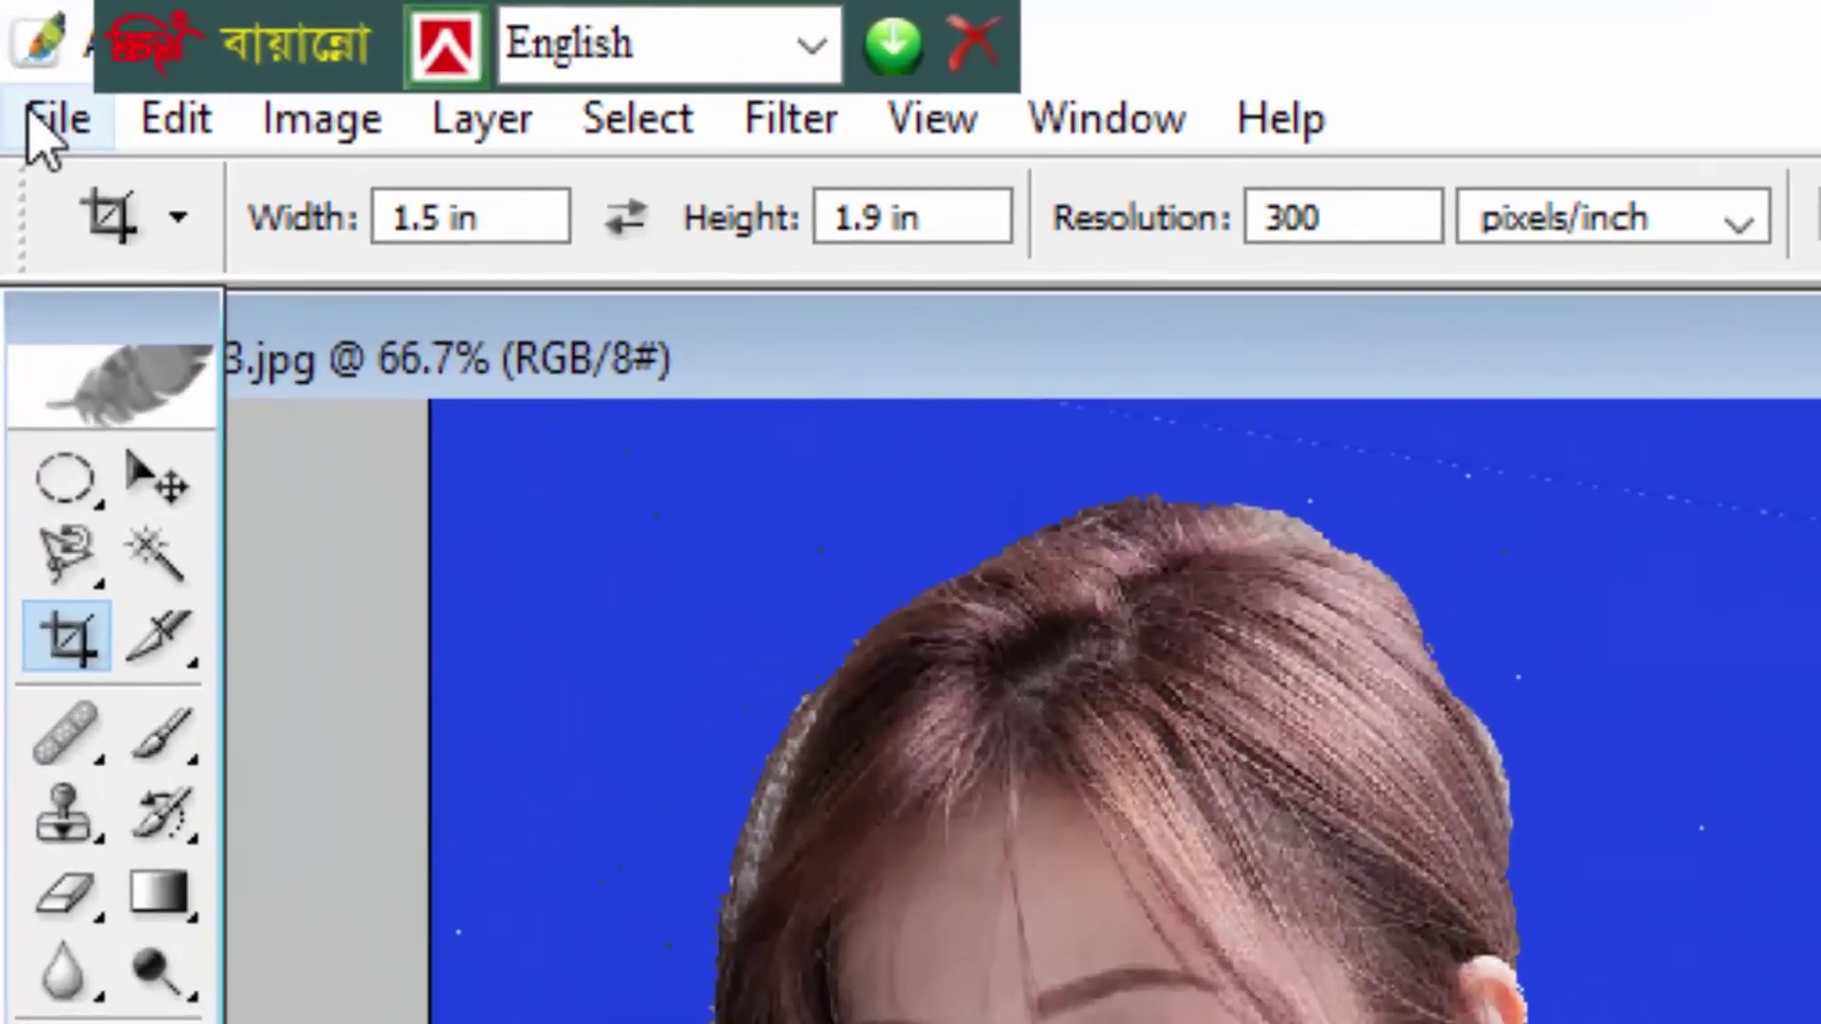
pyautogui.click(30, 116)
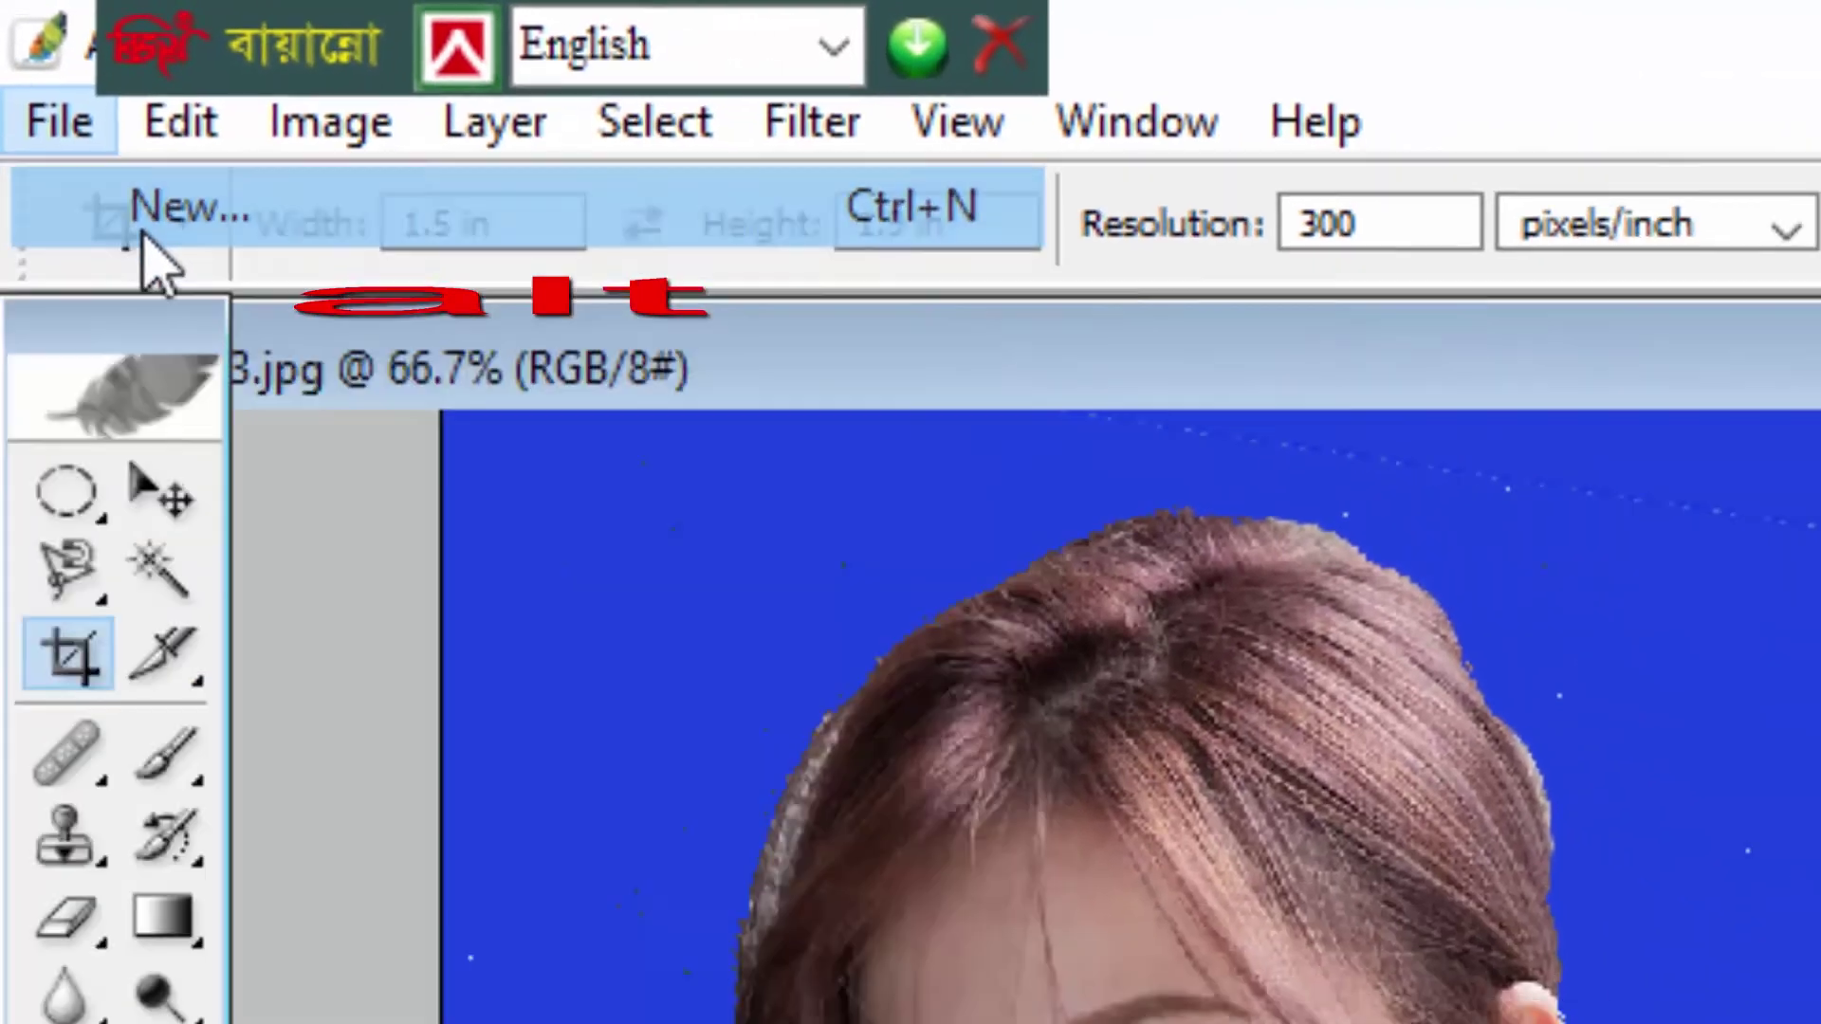
pyautogui.click(185, 256)
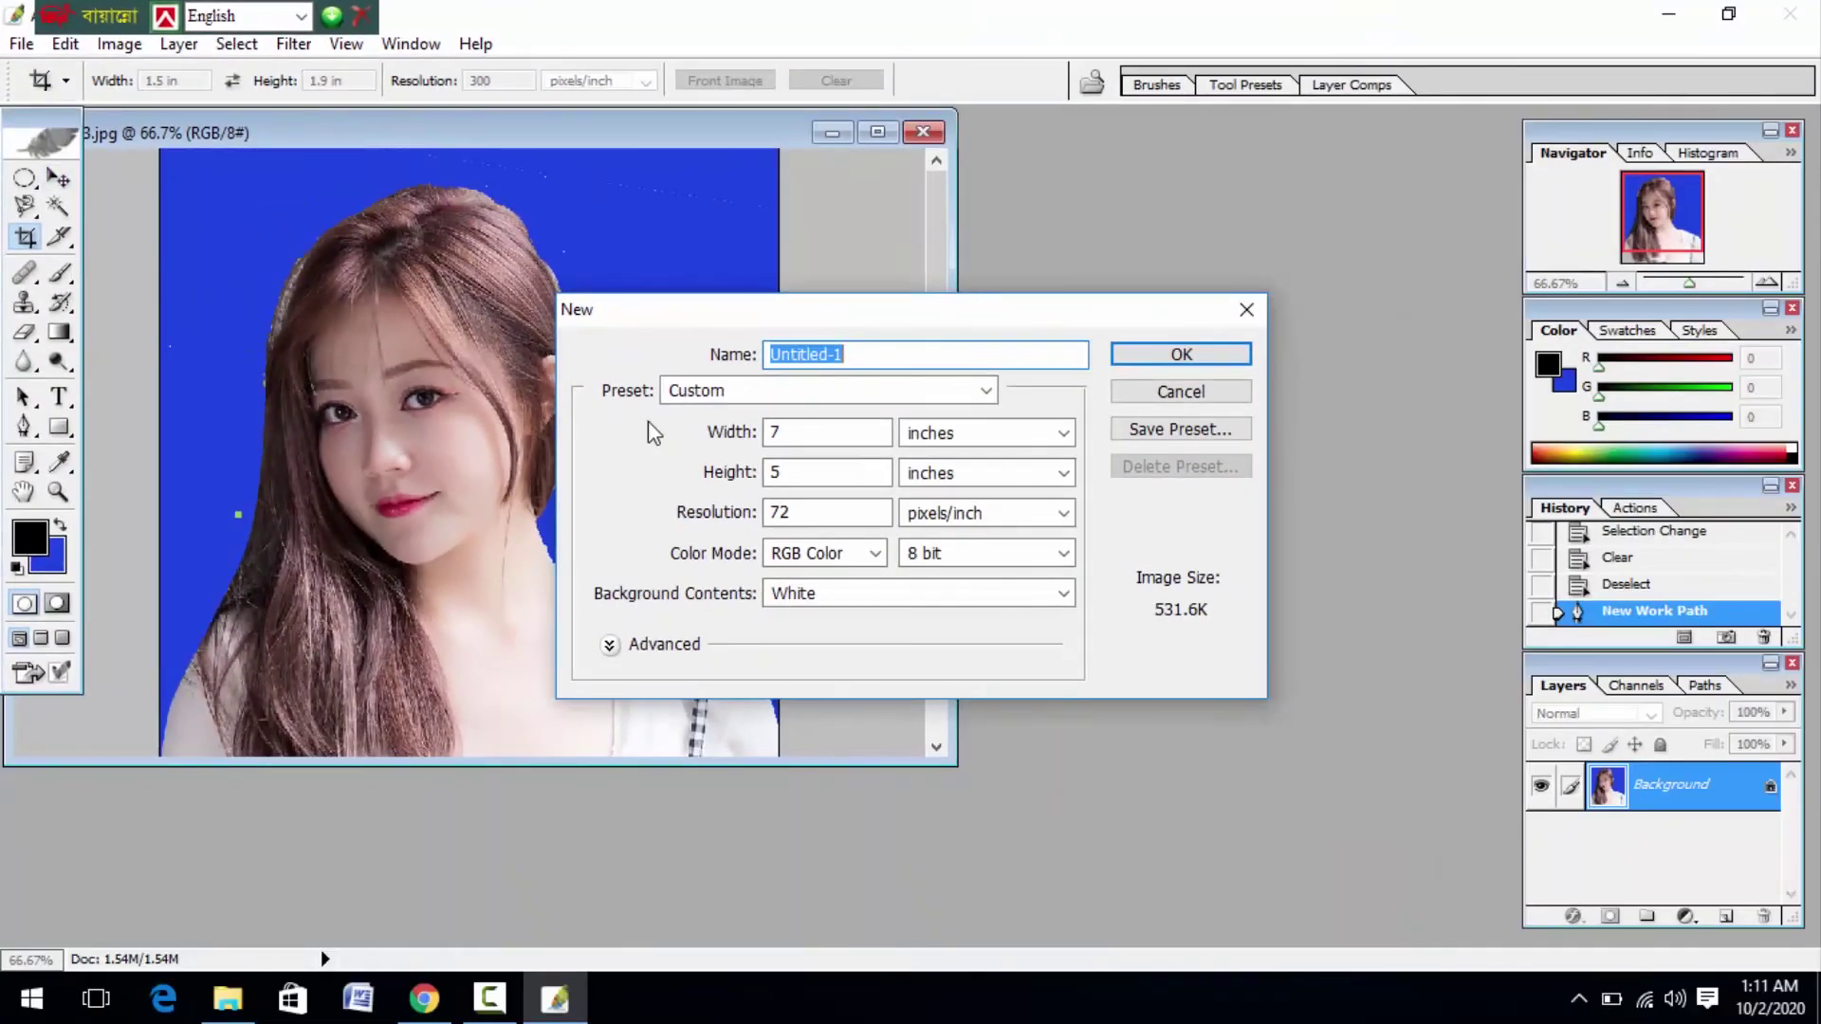
pyautogui.click(711, 391)
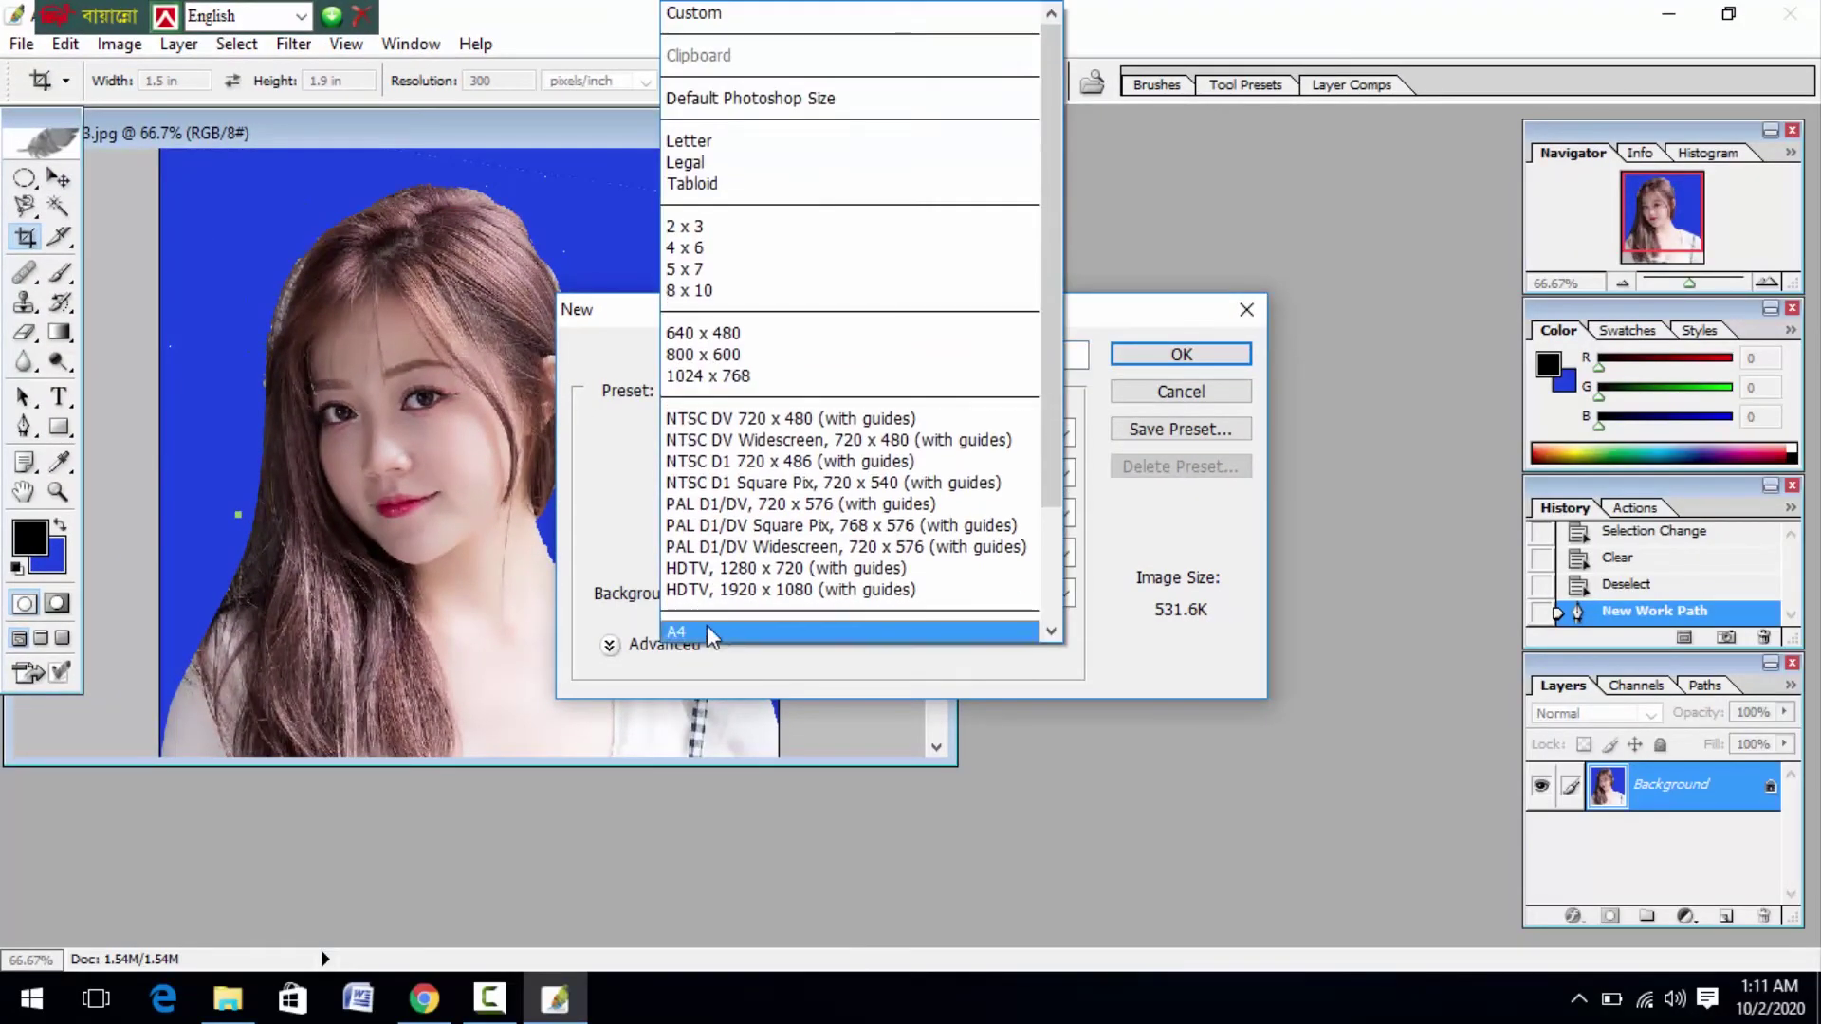
pyautogui.click(708, 624)
pyautogui.press('Return')
# Place the blank A4 document's window beside the photo and make the photo active with the Move tool
pyautogui.moveTo(193, 144); pyautogui.dragTo(1126, 211)
pyautogui.click(58, 177)
pyautogui.click(607, 465)
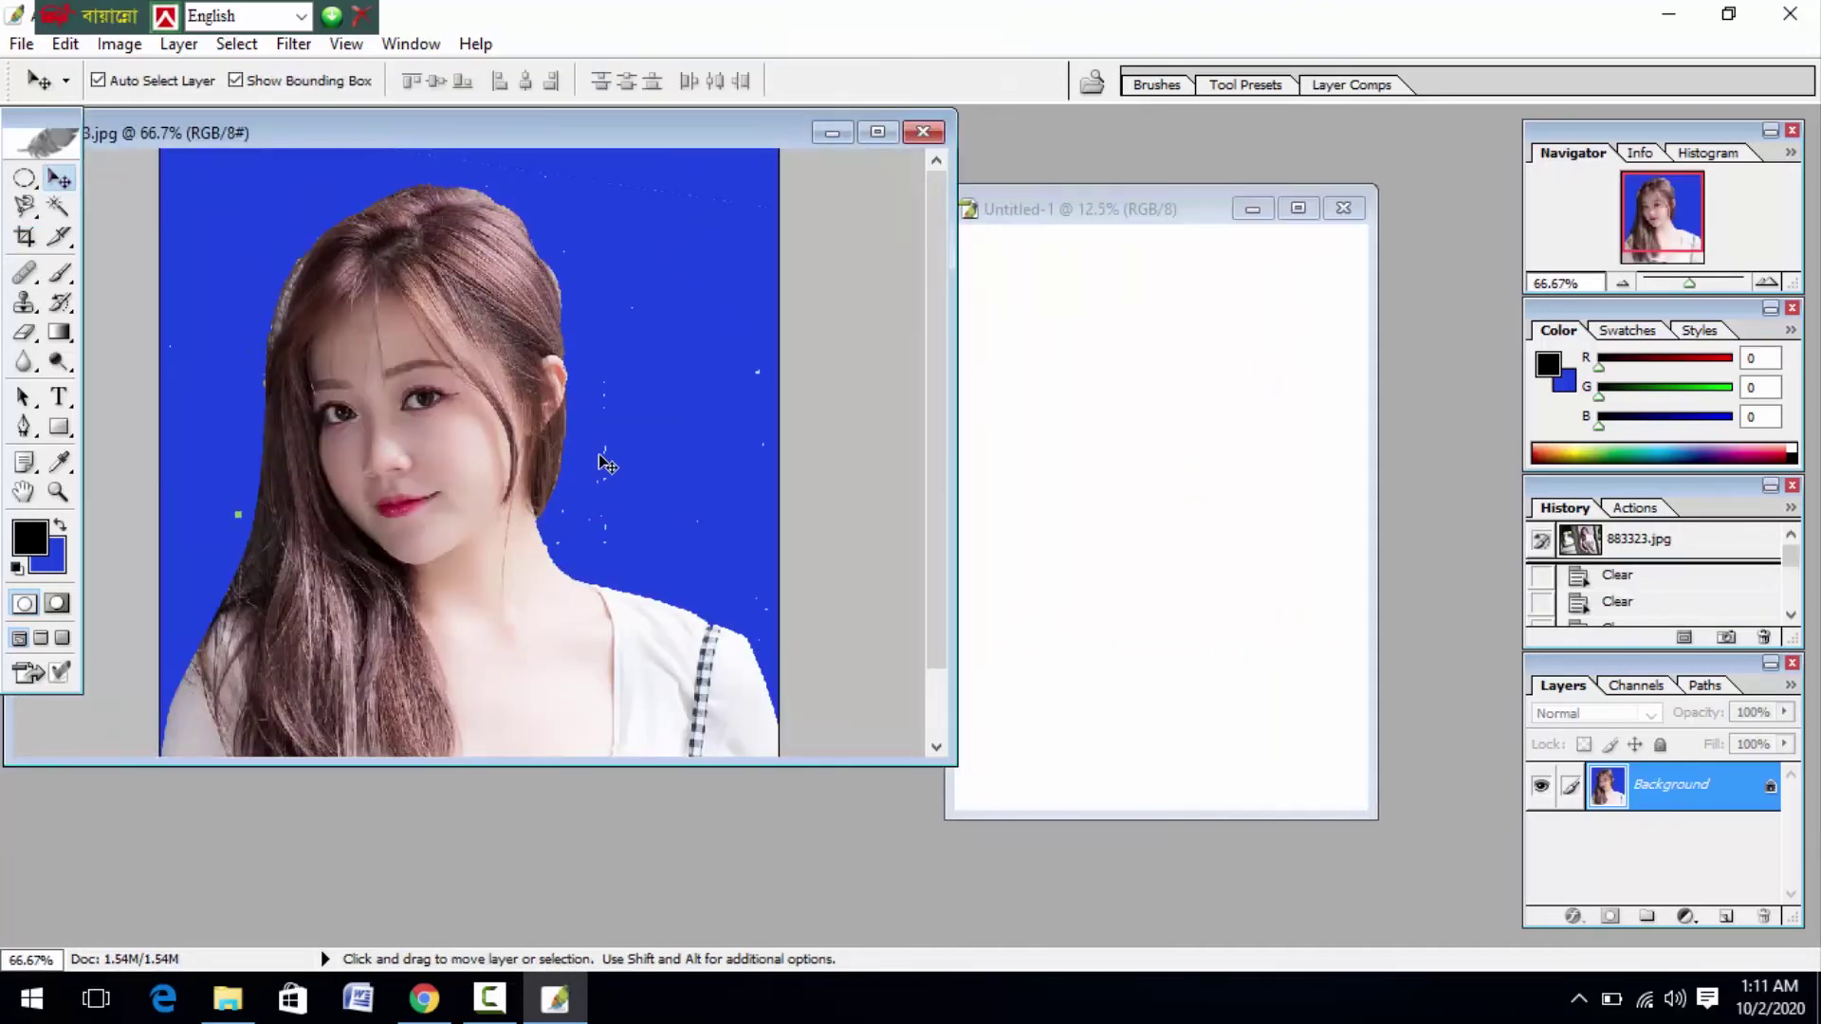
# Crop the portrait with the 1.5 x 1.9 in frame across the photo's full height
pyautogui.click(58, 492)
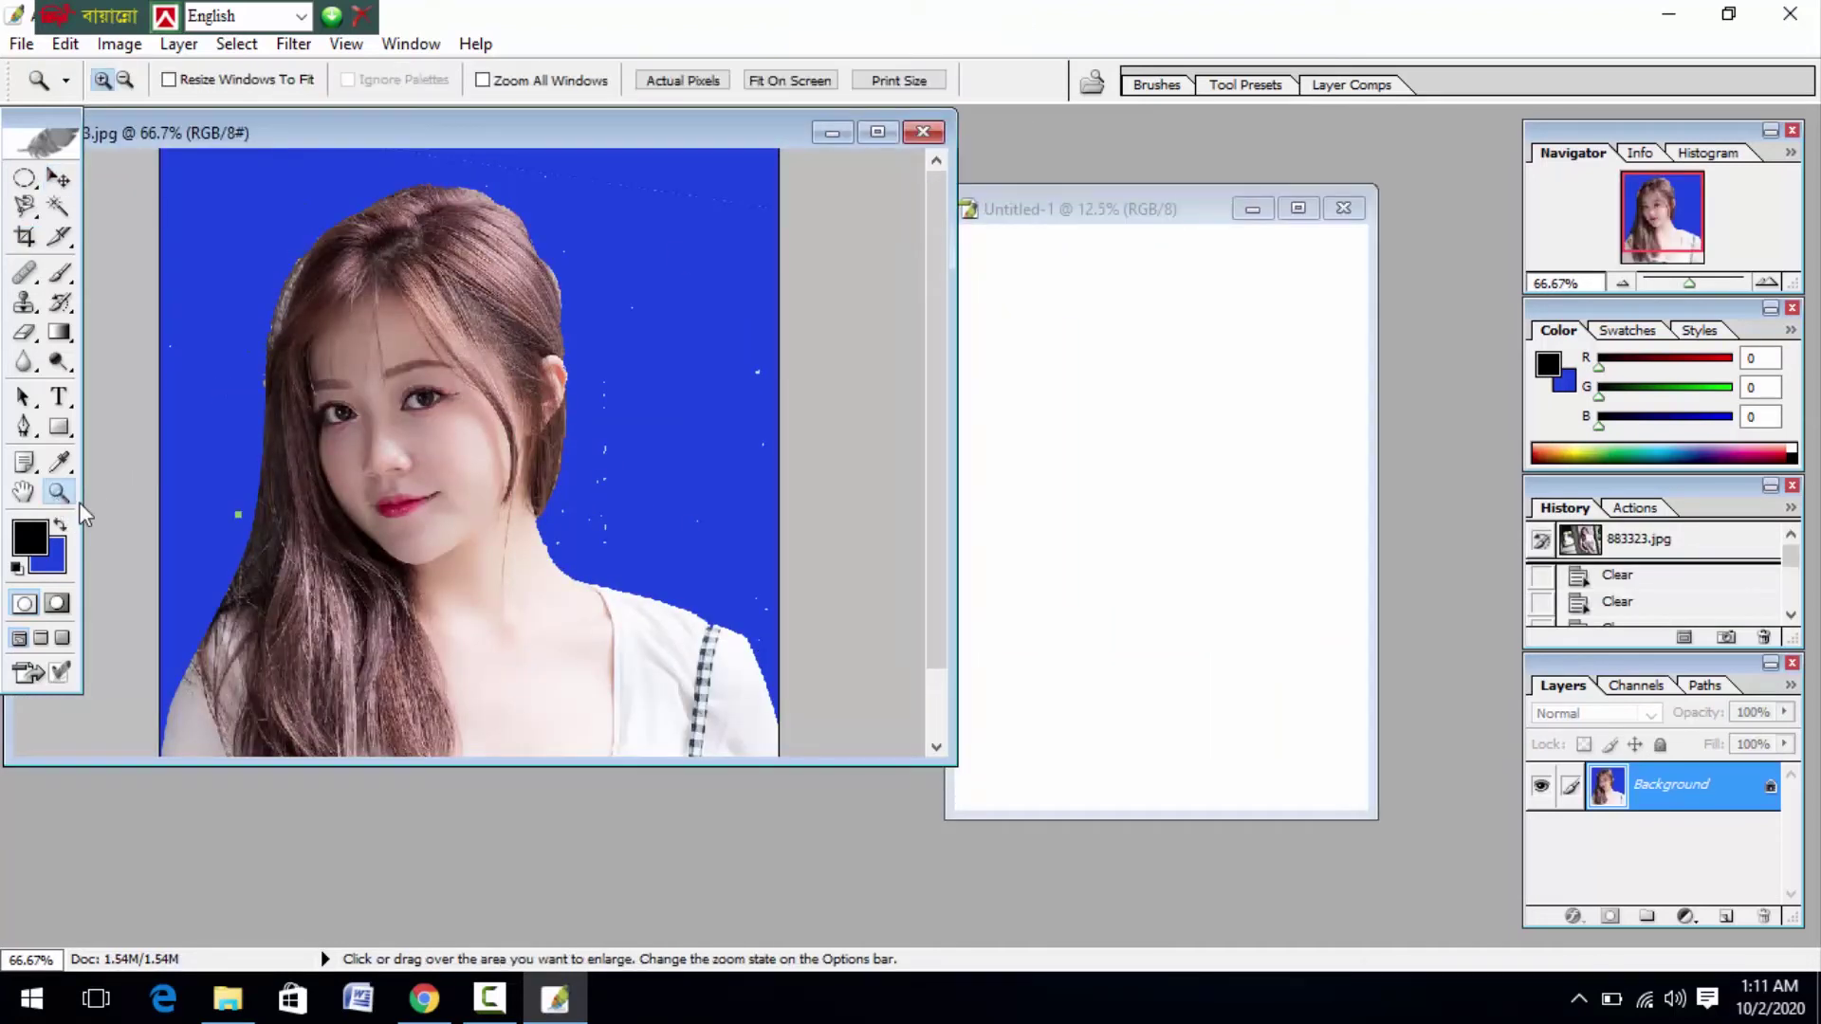
pyautogui.keyDown('alt'); pyautogui.click(313, 521); pyautogui.keyUp('alt')
pyautogui.click(25, 236)
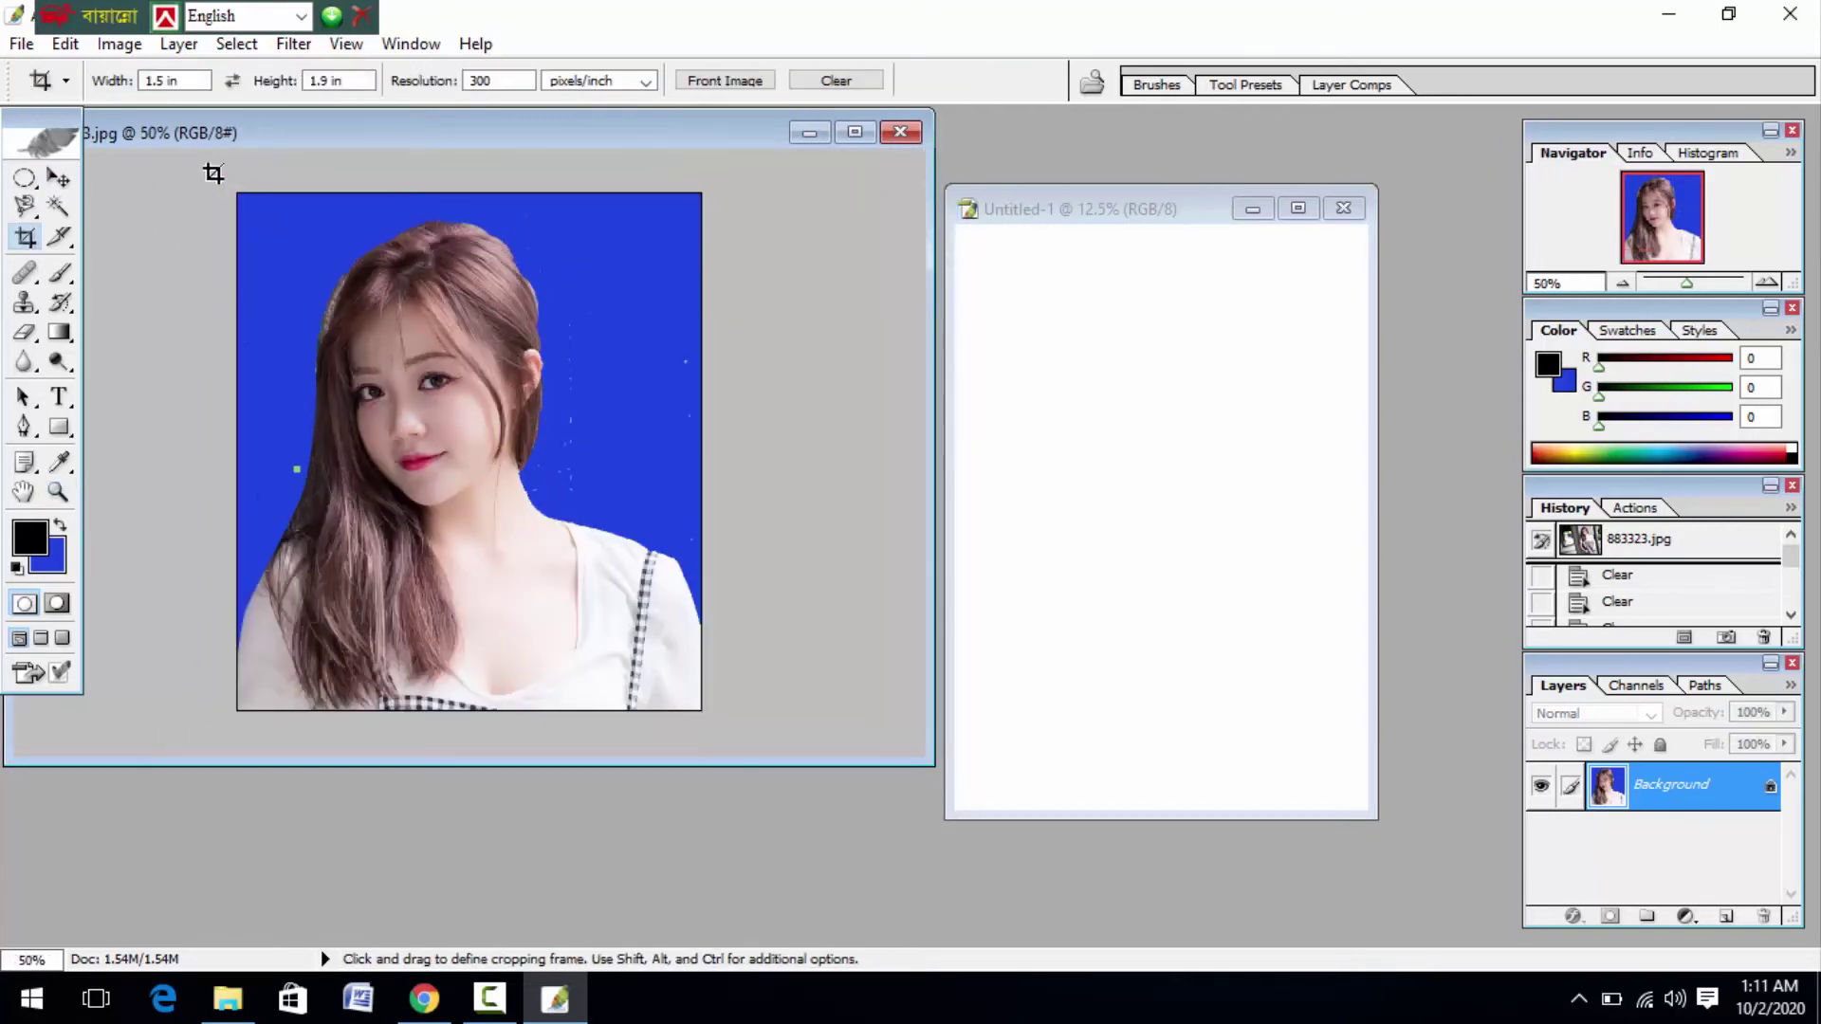
pyautogui.moveTo(212, 171); pyautogui.dragTo(986, 929)
pyautogui.press('Return')
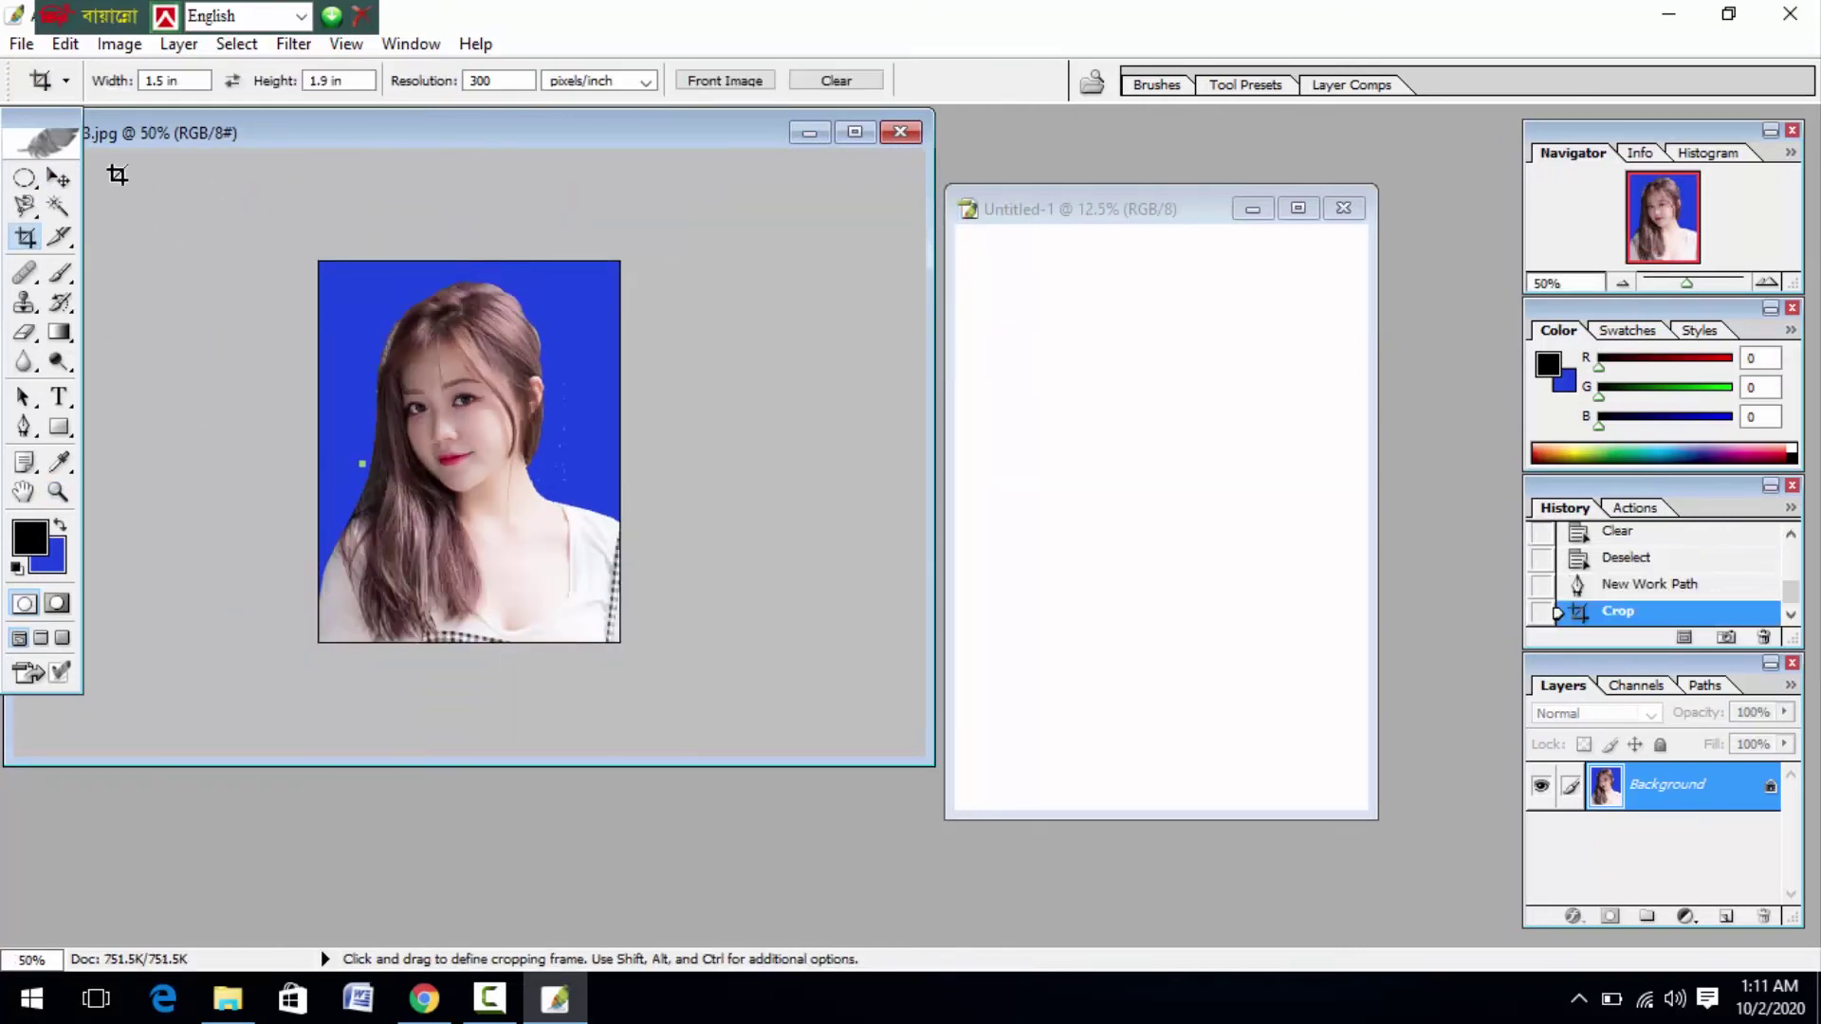
# Copy the cropped portrait onto the blank A4 page and maximize the A4 document
pyautogui.click(58, 178)
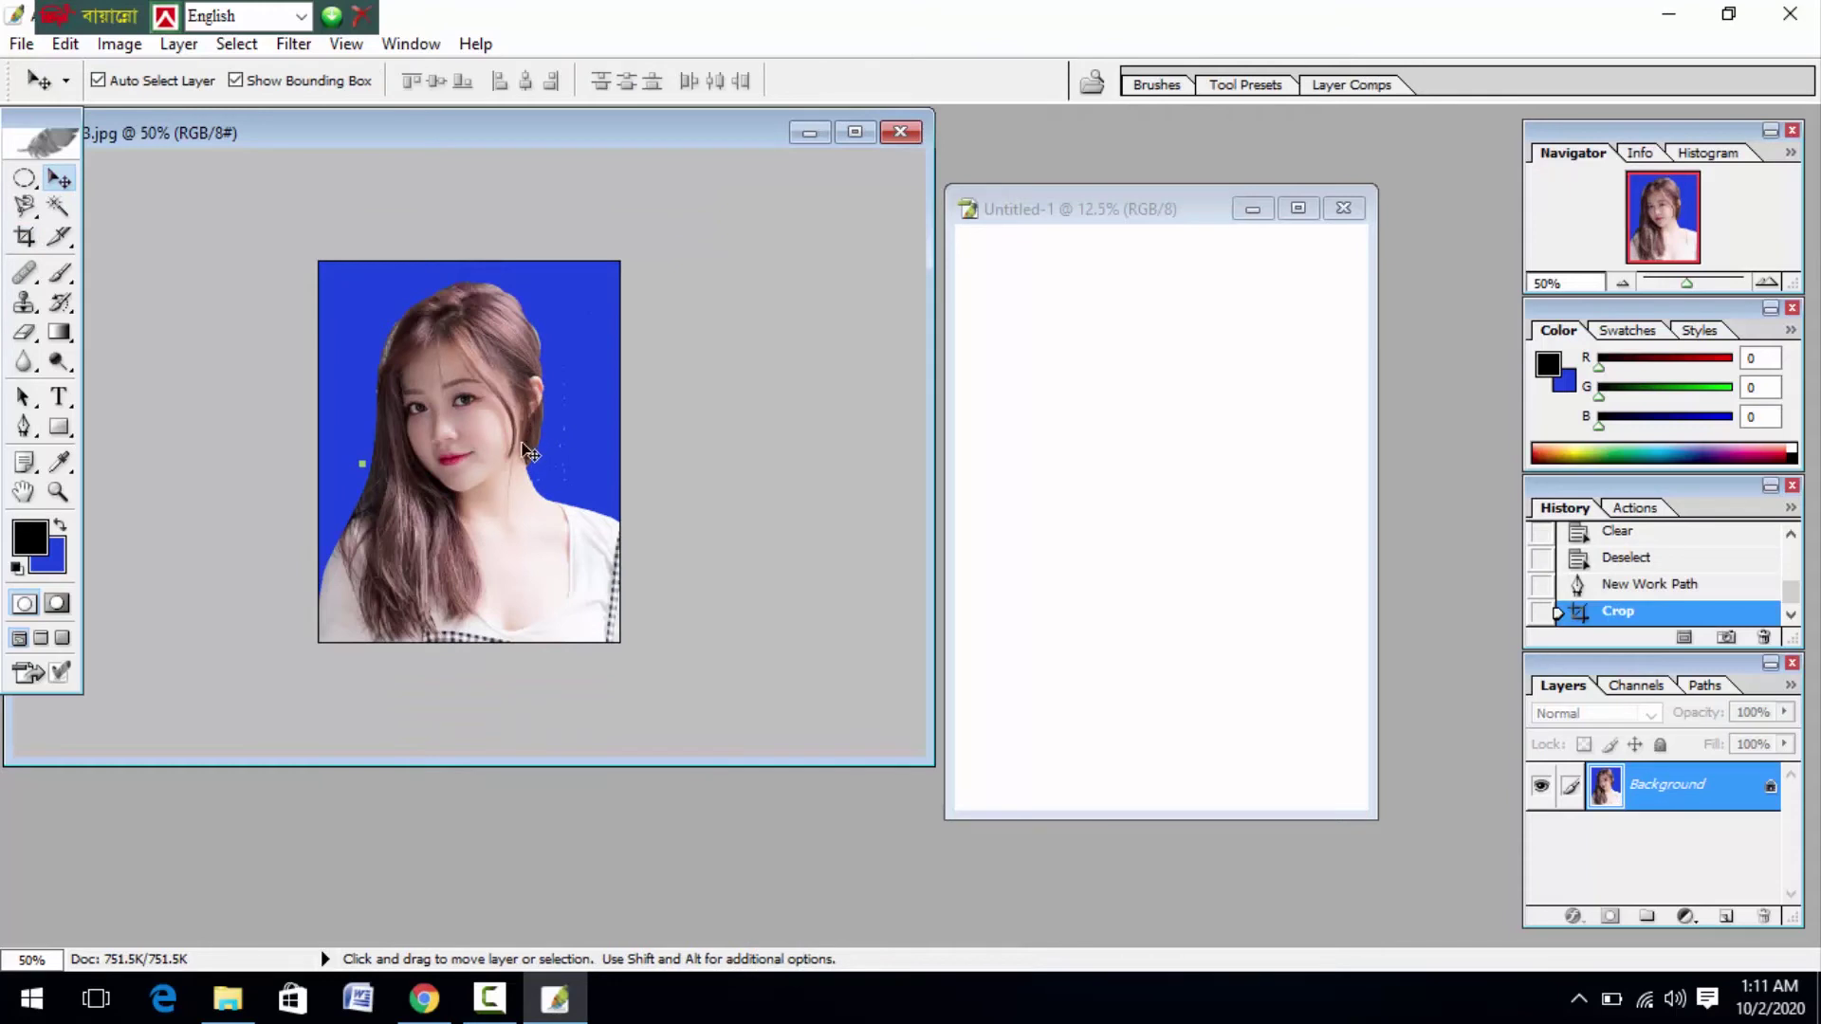
pyautogui.moveTo(531, 455); pyautogui.dragTo(1148, 569)
pyautogui.click(1296, 209)
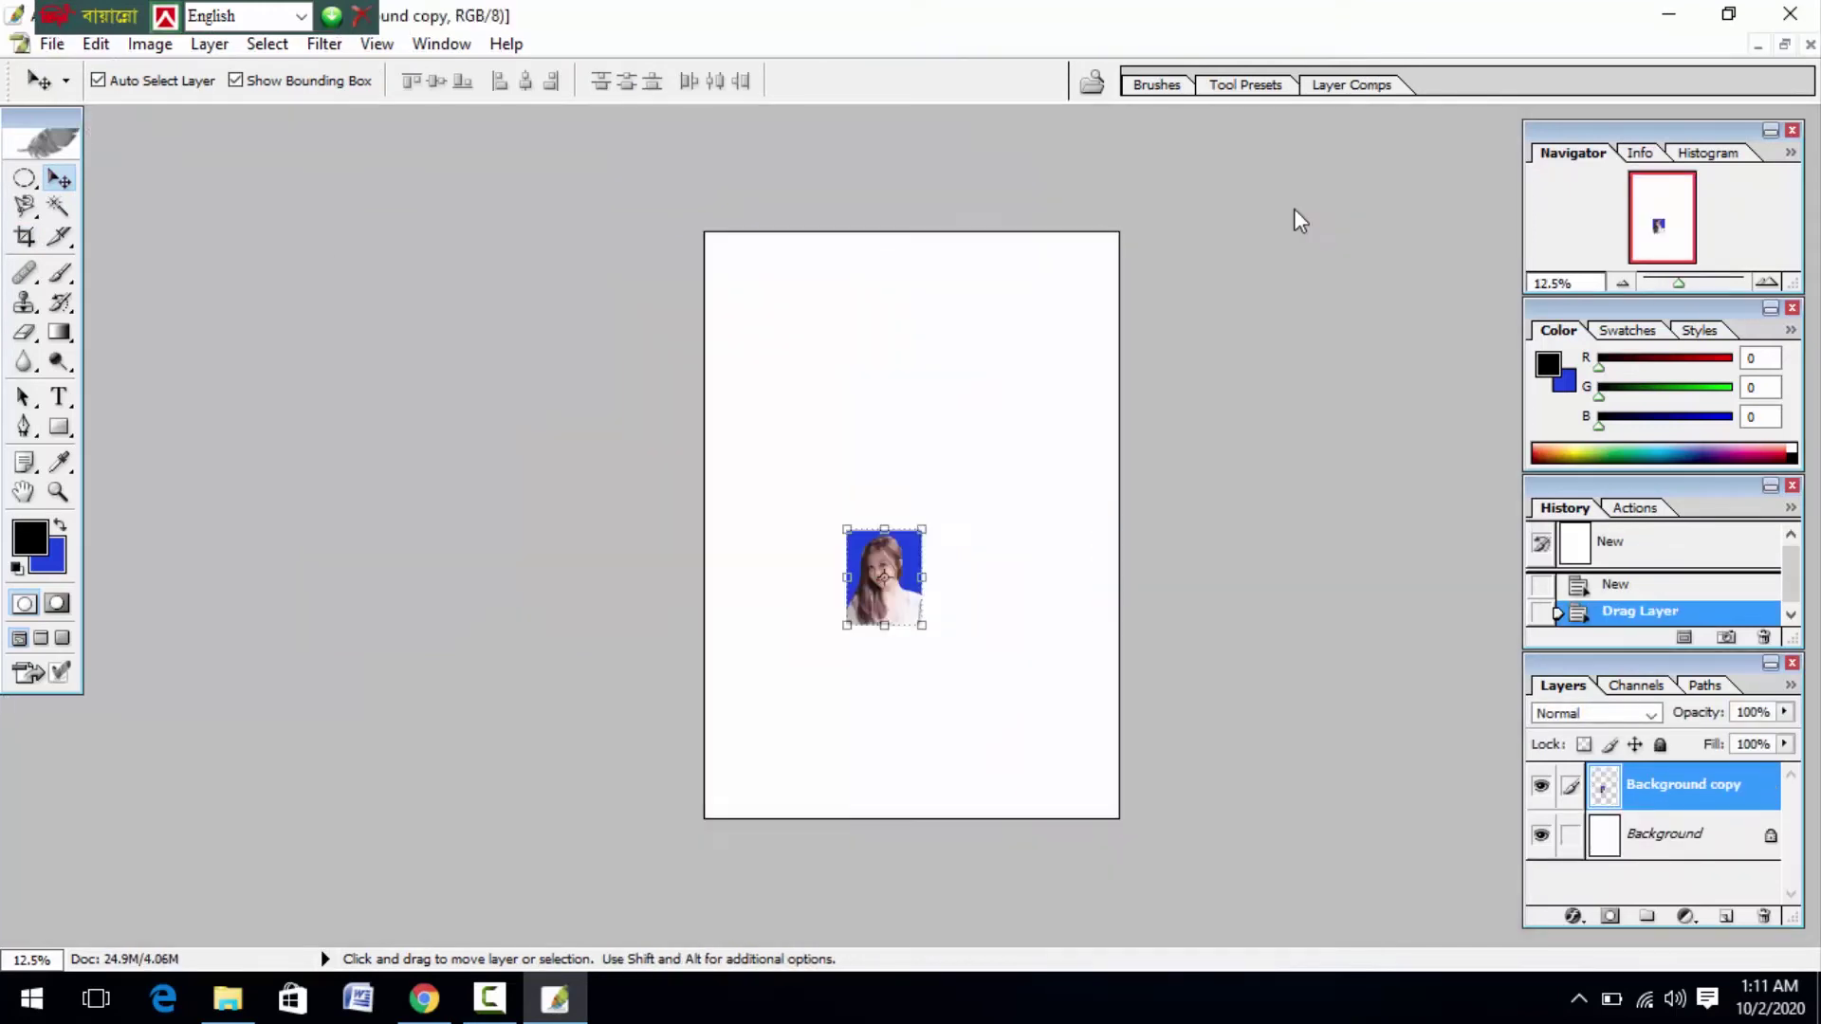
# Reposition the portrait on the A4 page and place a duplicate of it directly against its right edge
pyautogui.hotkey('ctrl', '+')
pyautogui.hotkey('ctrl', '+')
pyautogui.hotkey('ctrl', '+')
pyautogui.hotkey('ctrl', '+')
pyautogui.moveTo(958, 778); pyautogui.dragTo(879, 510)
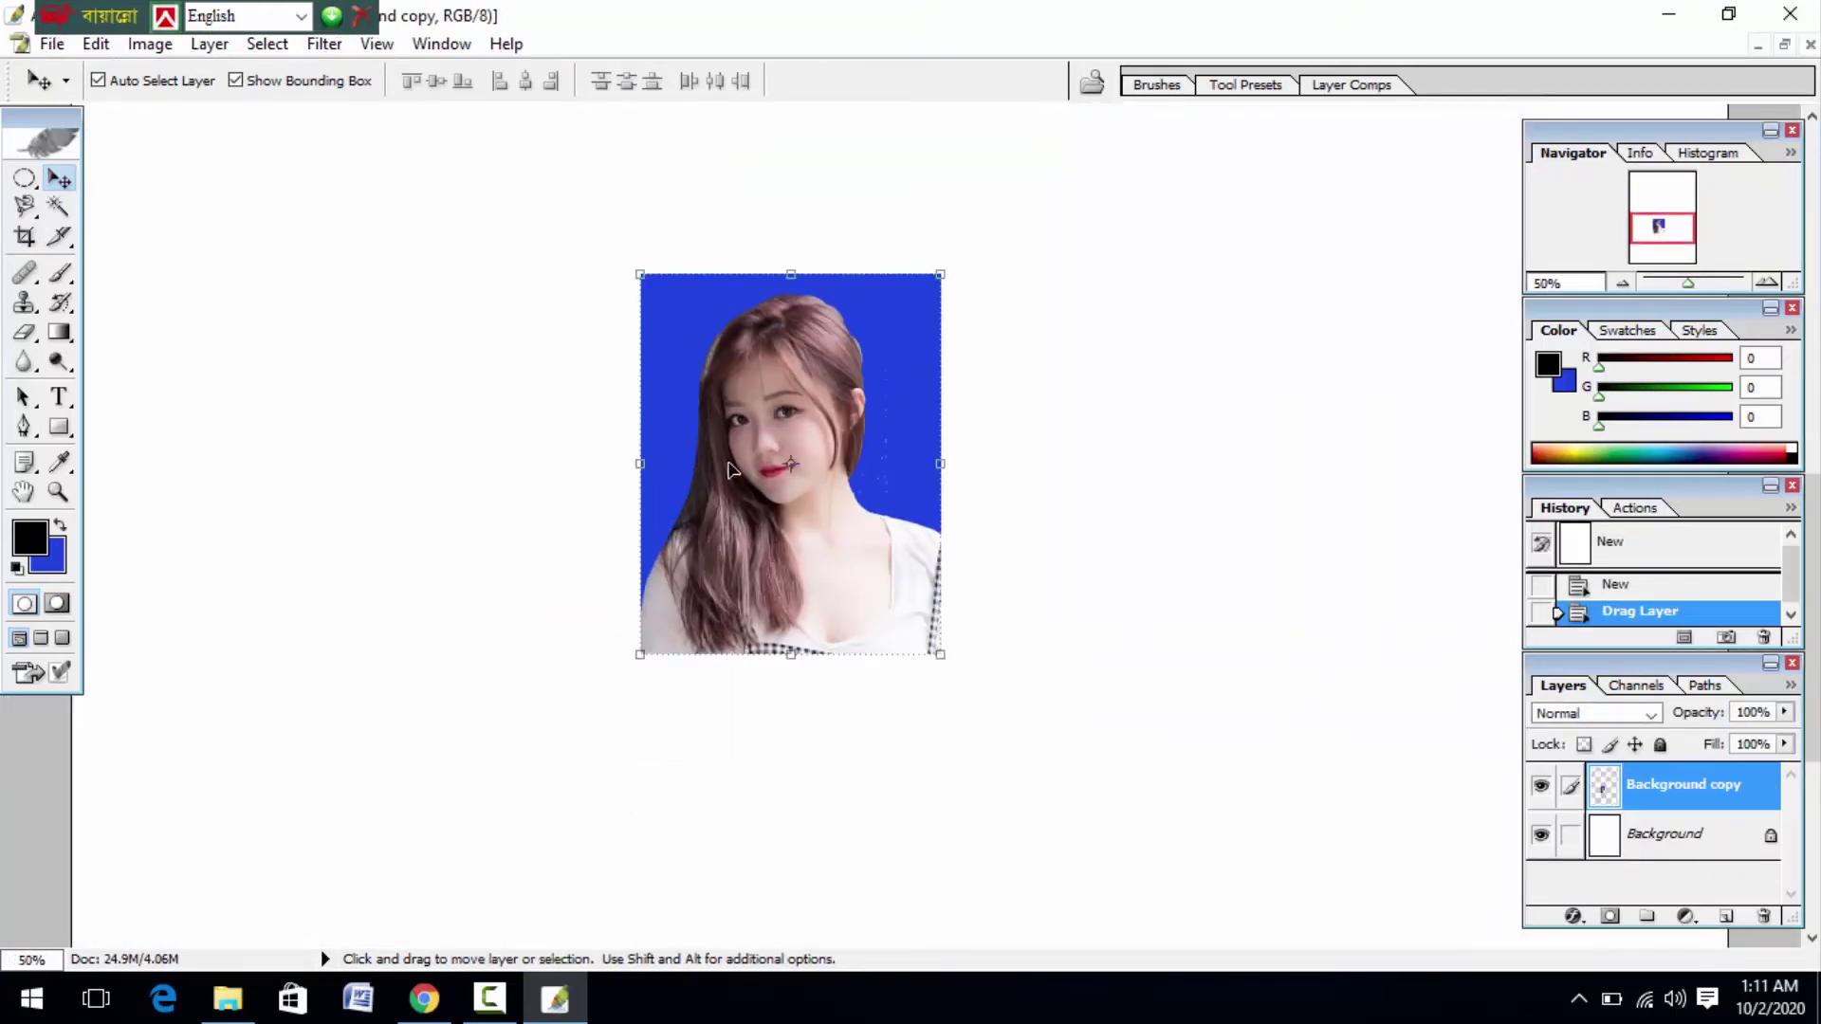
pyautogui.moveTo(730, 469); pyautogui.dragTo(959, 507)
pyautogui.click(943, 736)
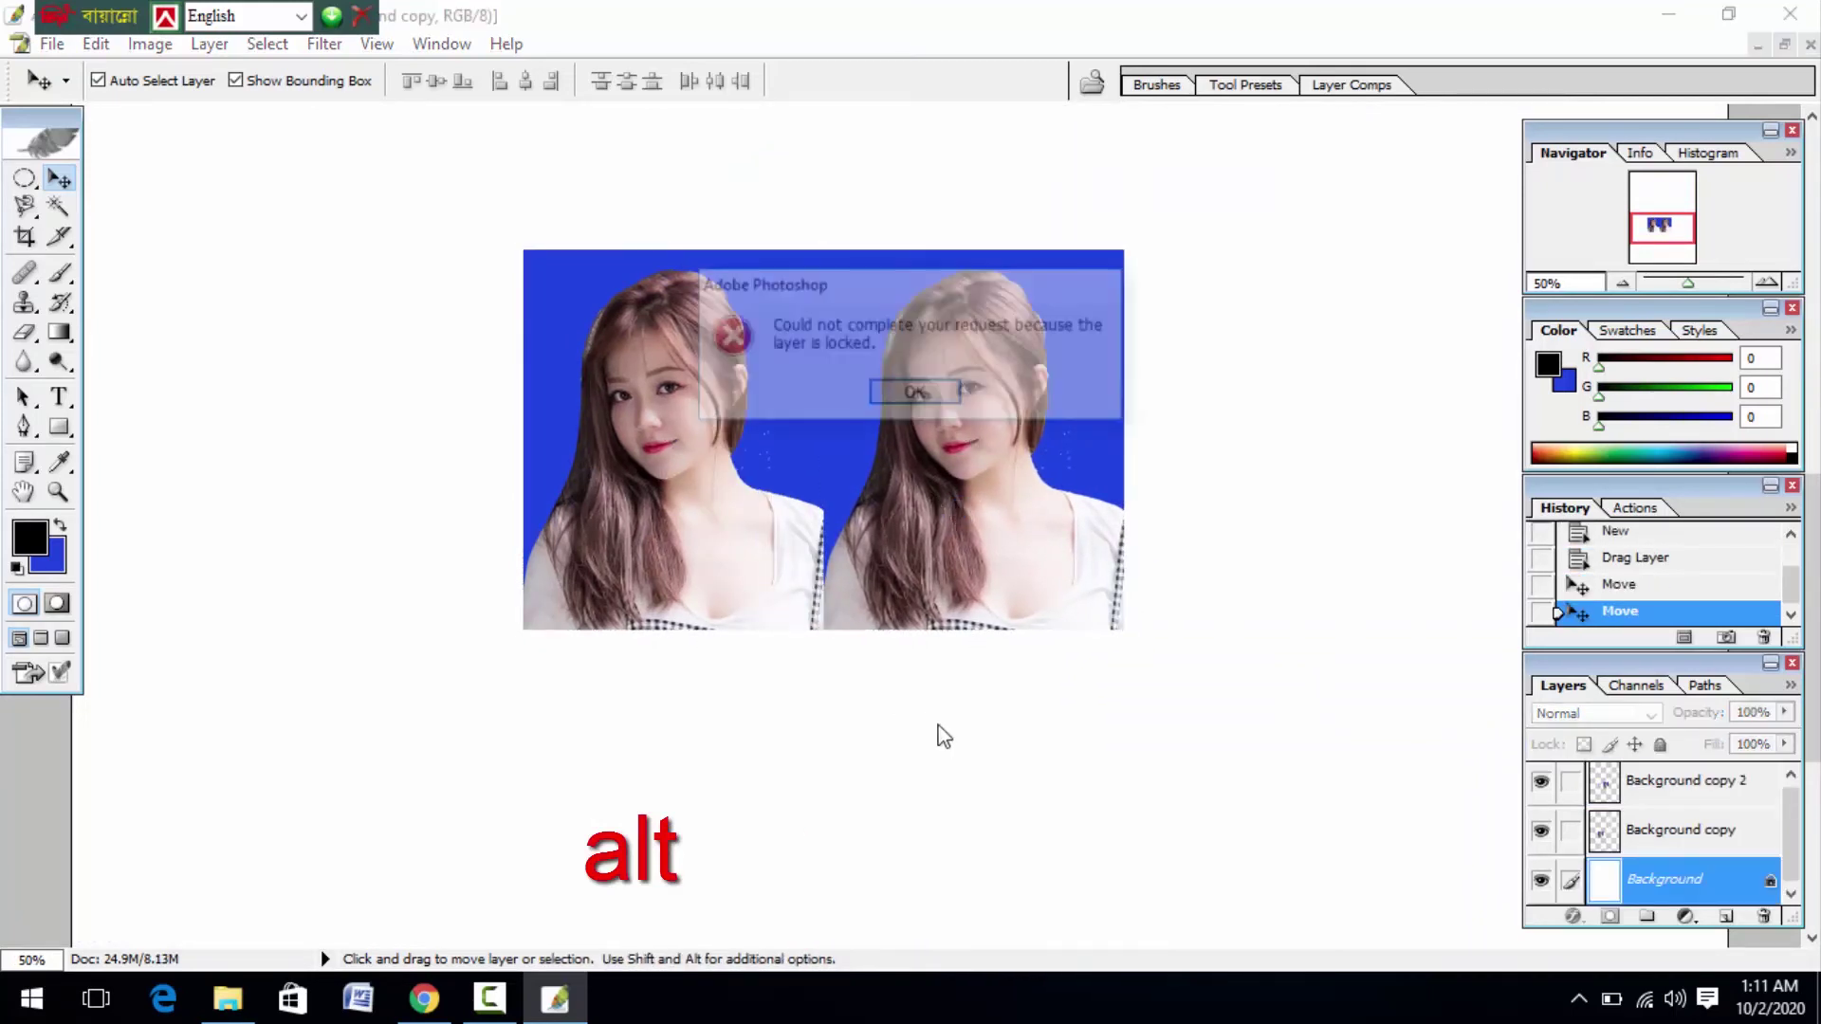
pyautogui.click(914, 392)
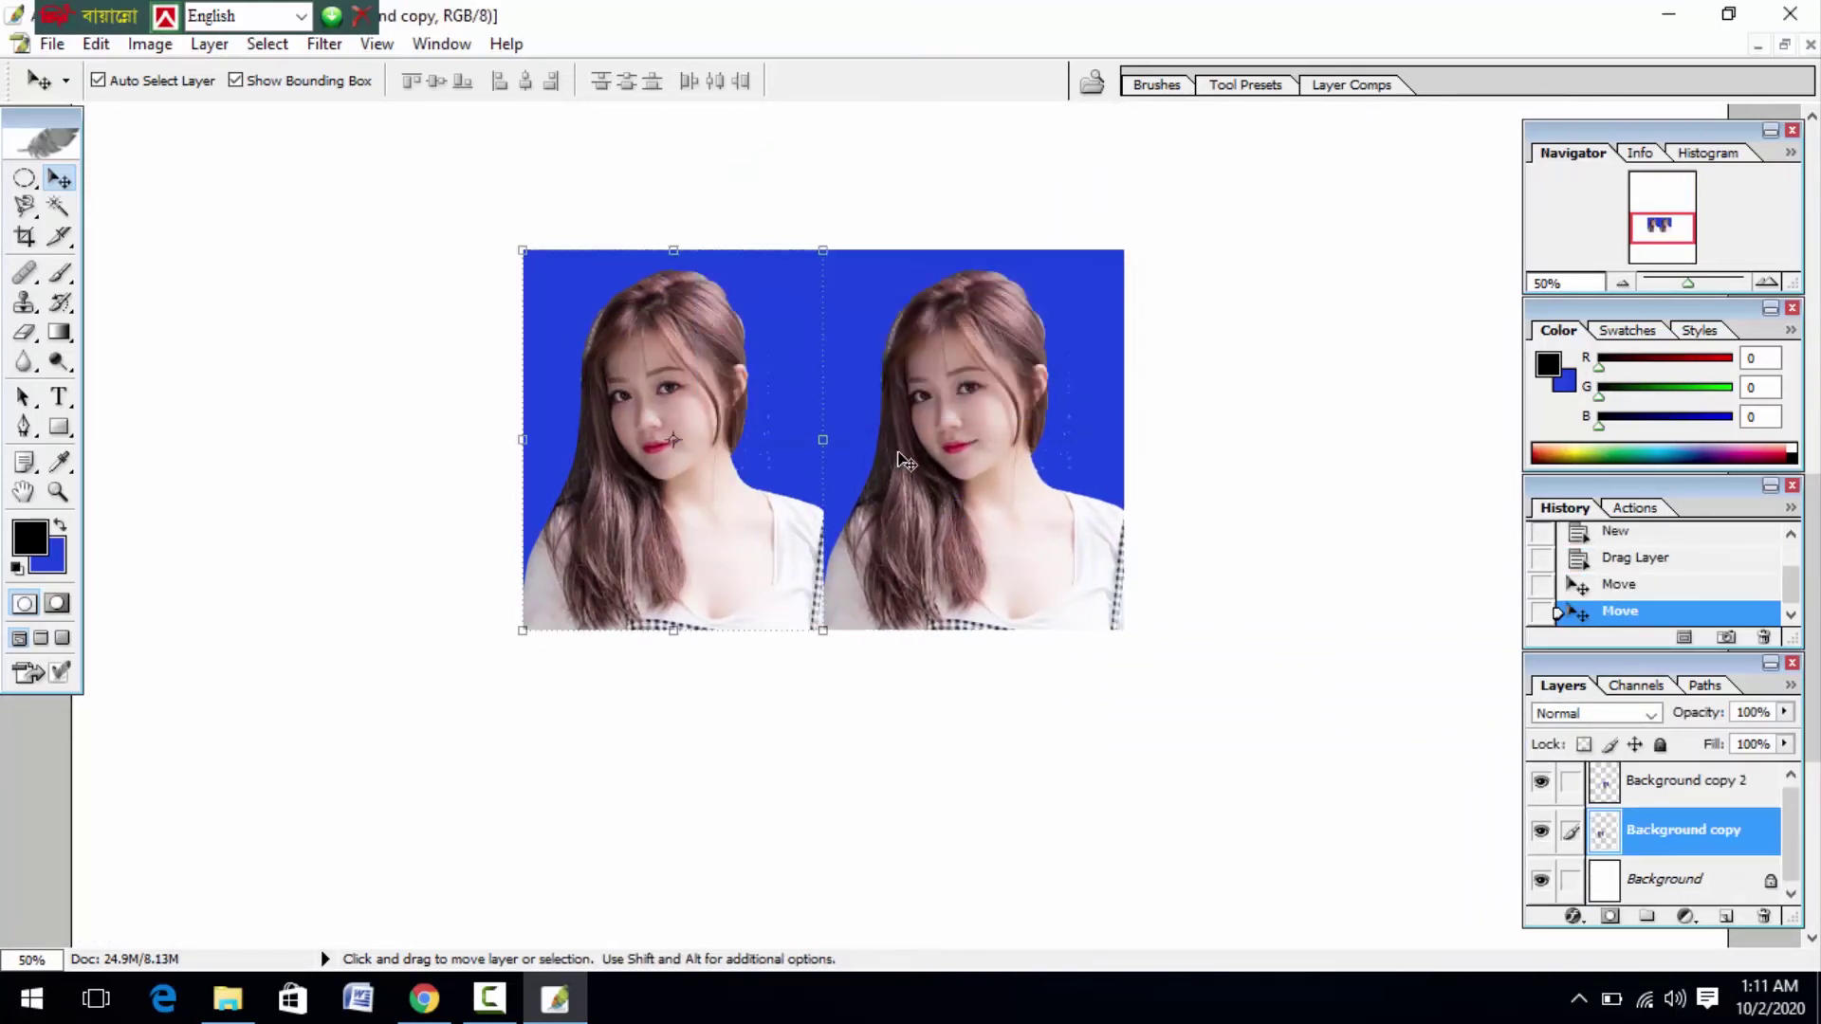
# Move the right-hand portrait copy slightly down so it sits lower than the first
pyautogui.click(953, 418)
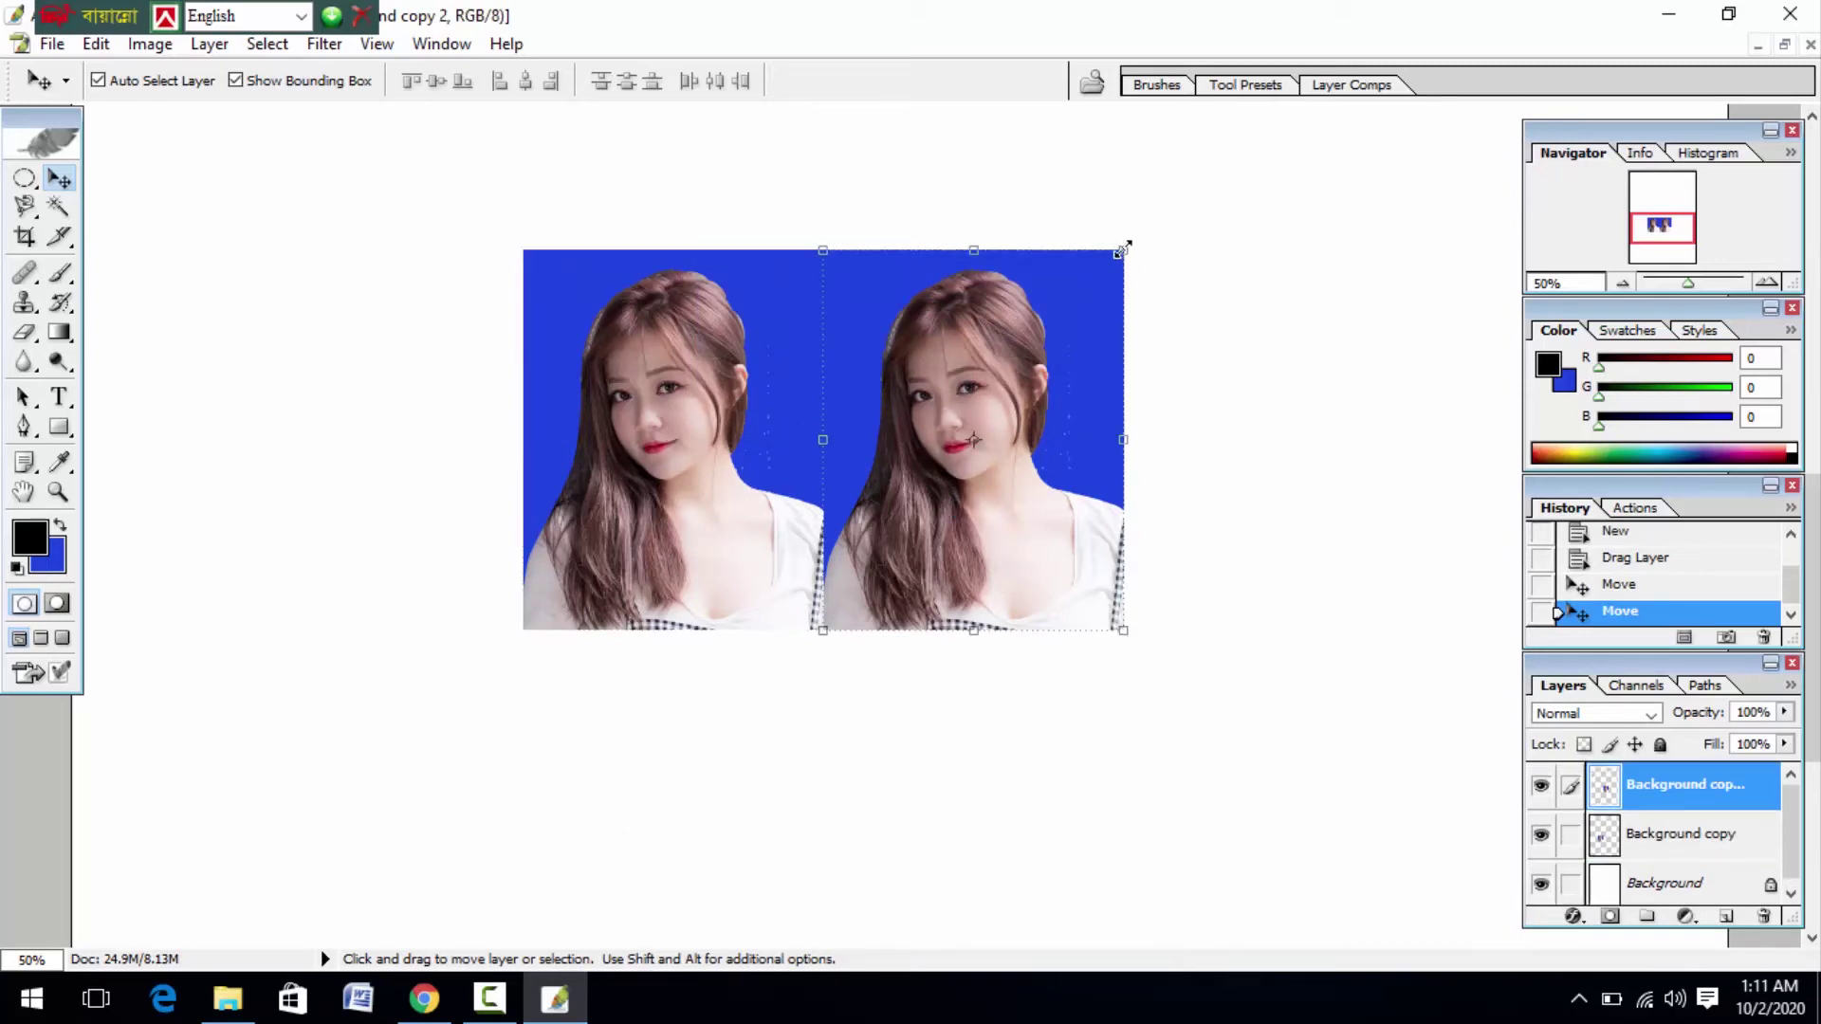
pyautogui.moveTo(1093, 433); pyautogui.dragTo(1100, 471)
pyautogui.click(1142, 484)
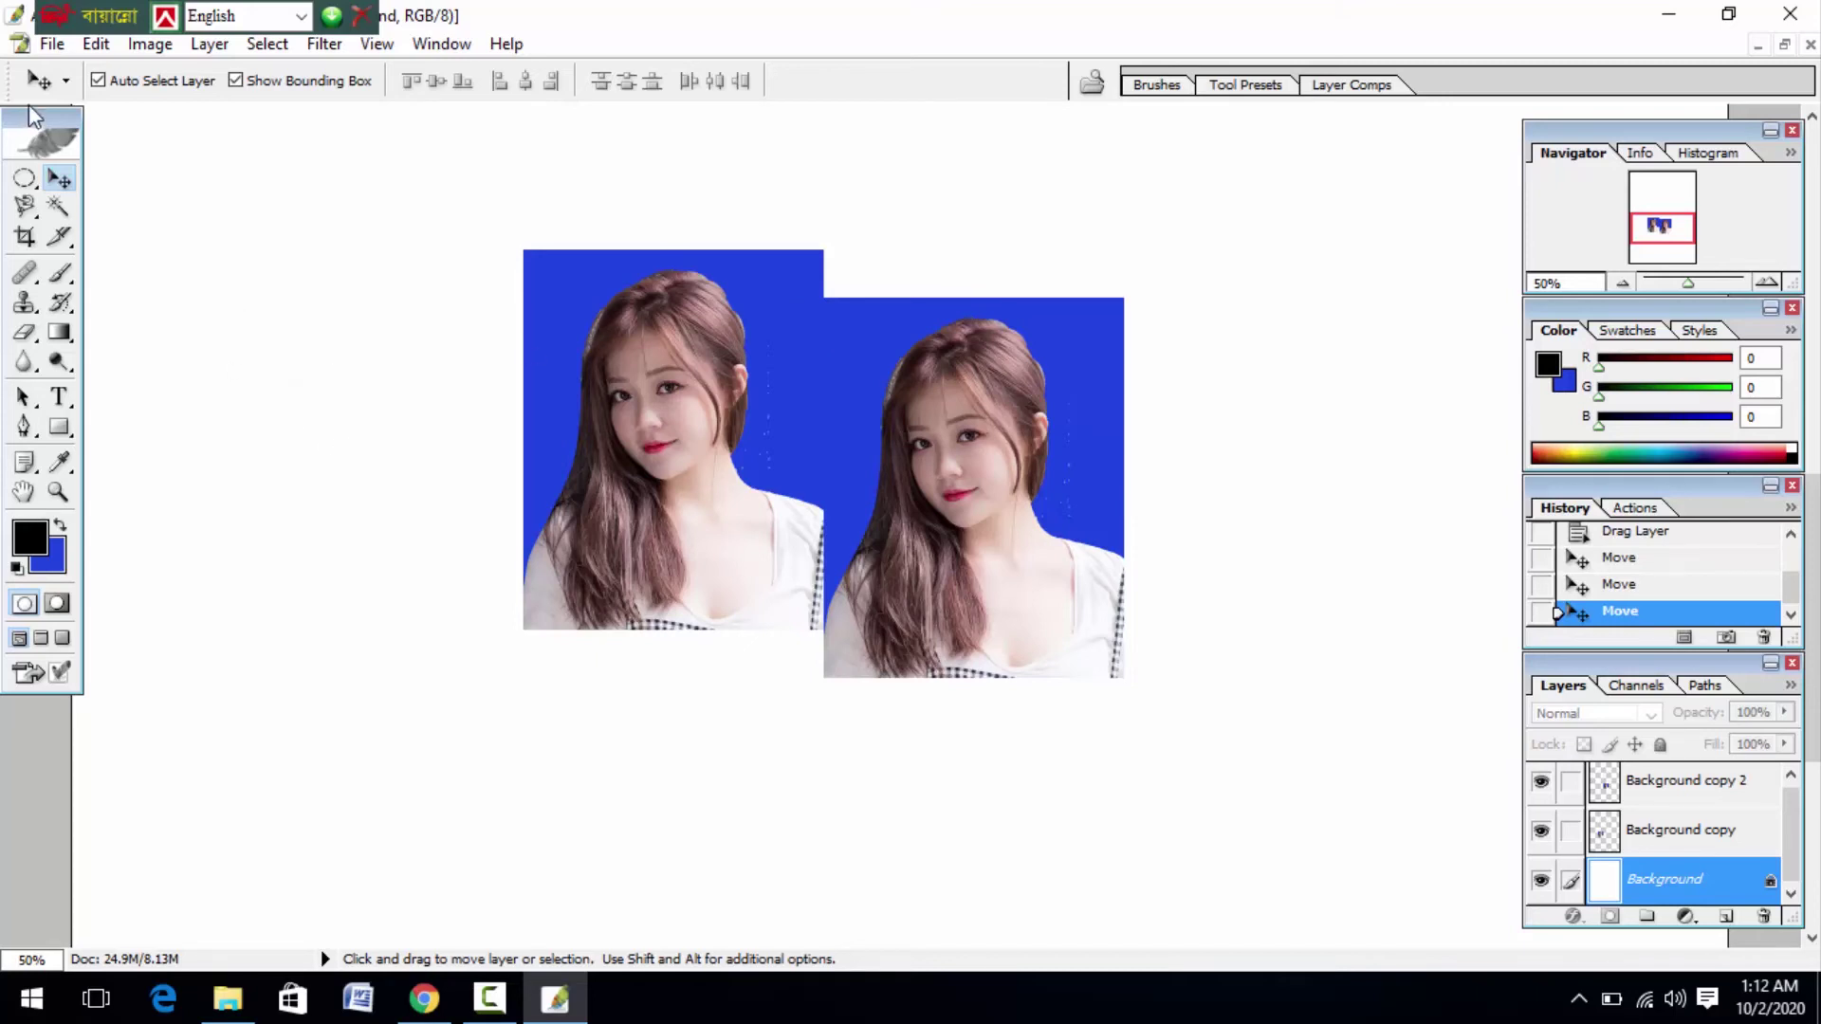
# Swap the crop dimensions to 1.9 in wide by 1.5 in high at 300 ppi and crop the page around both portraits
pyautogui.press('c')
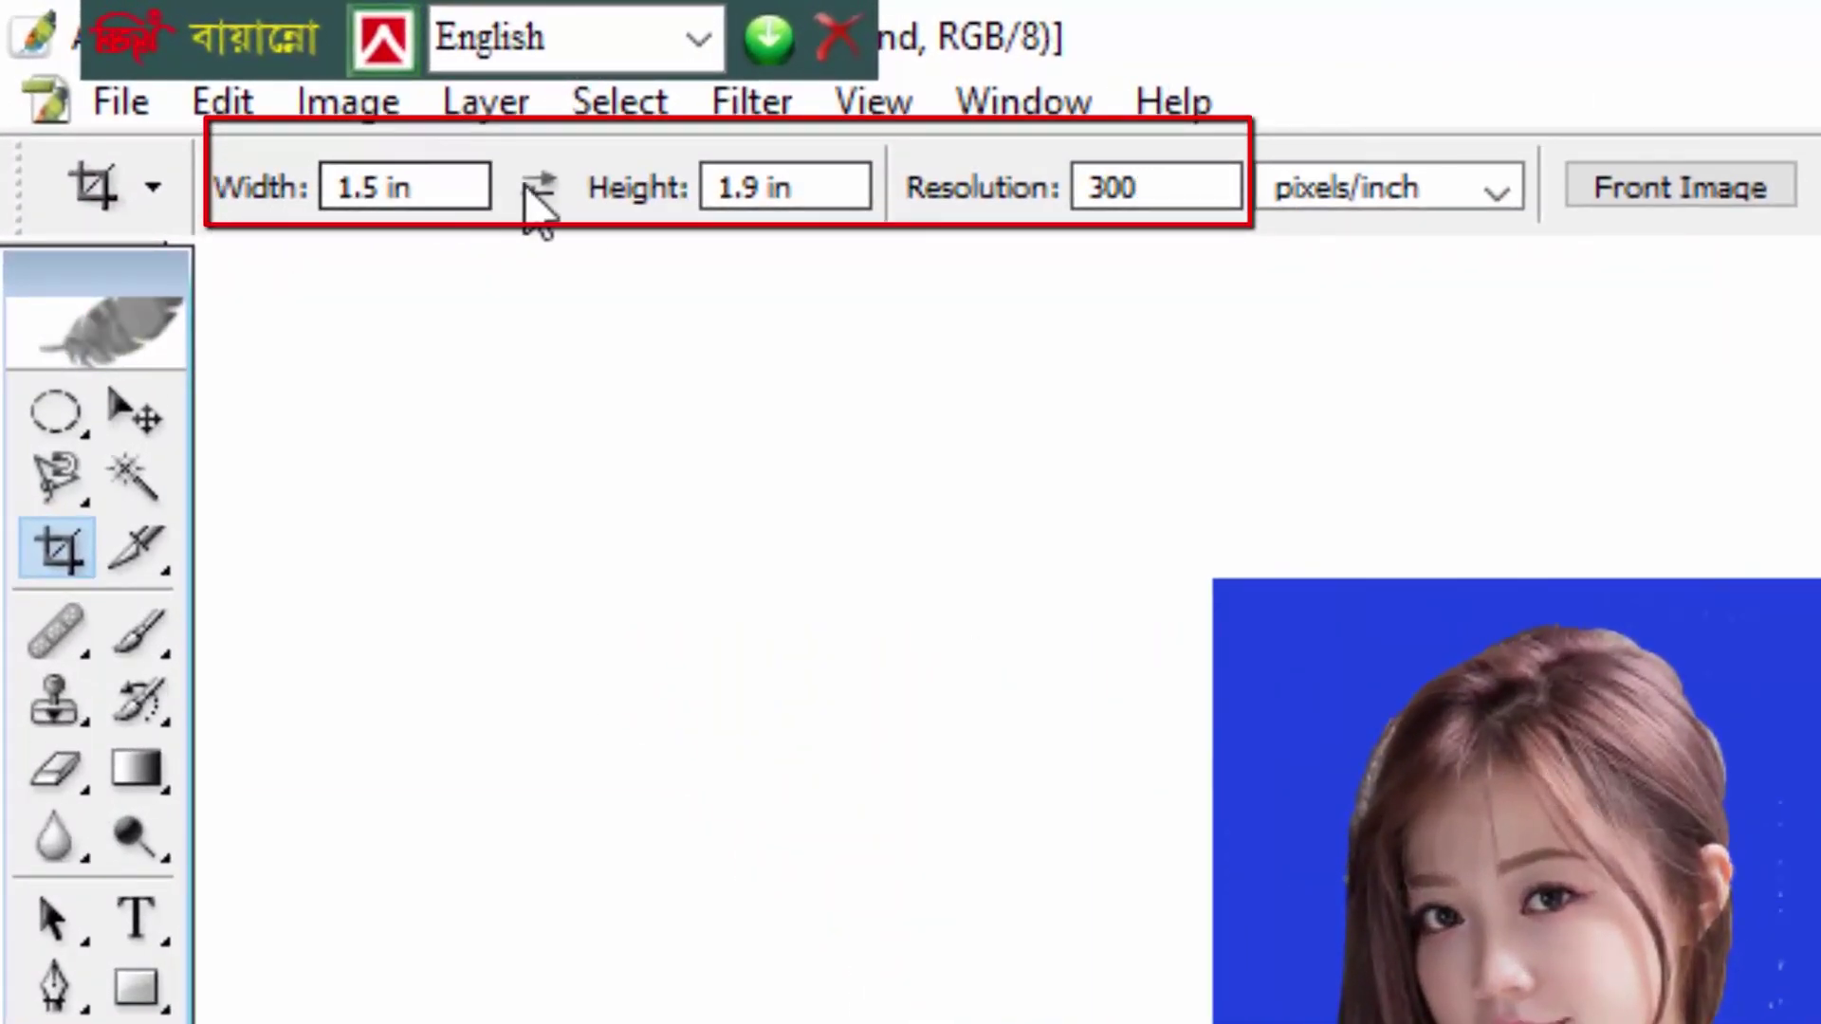
pyautogui.click(559, 190)
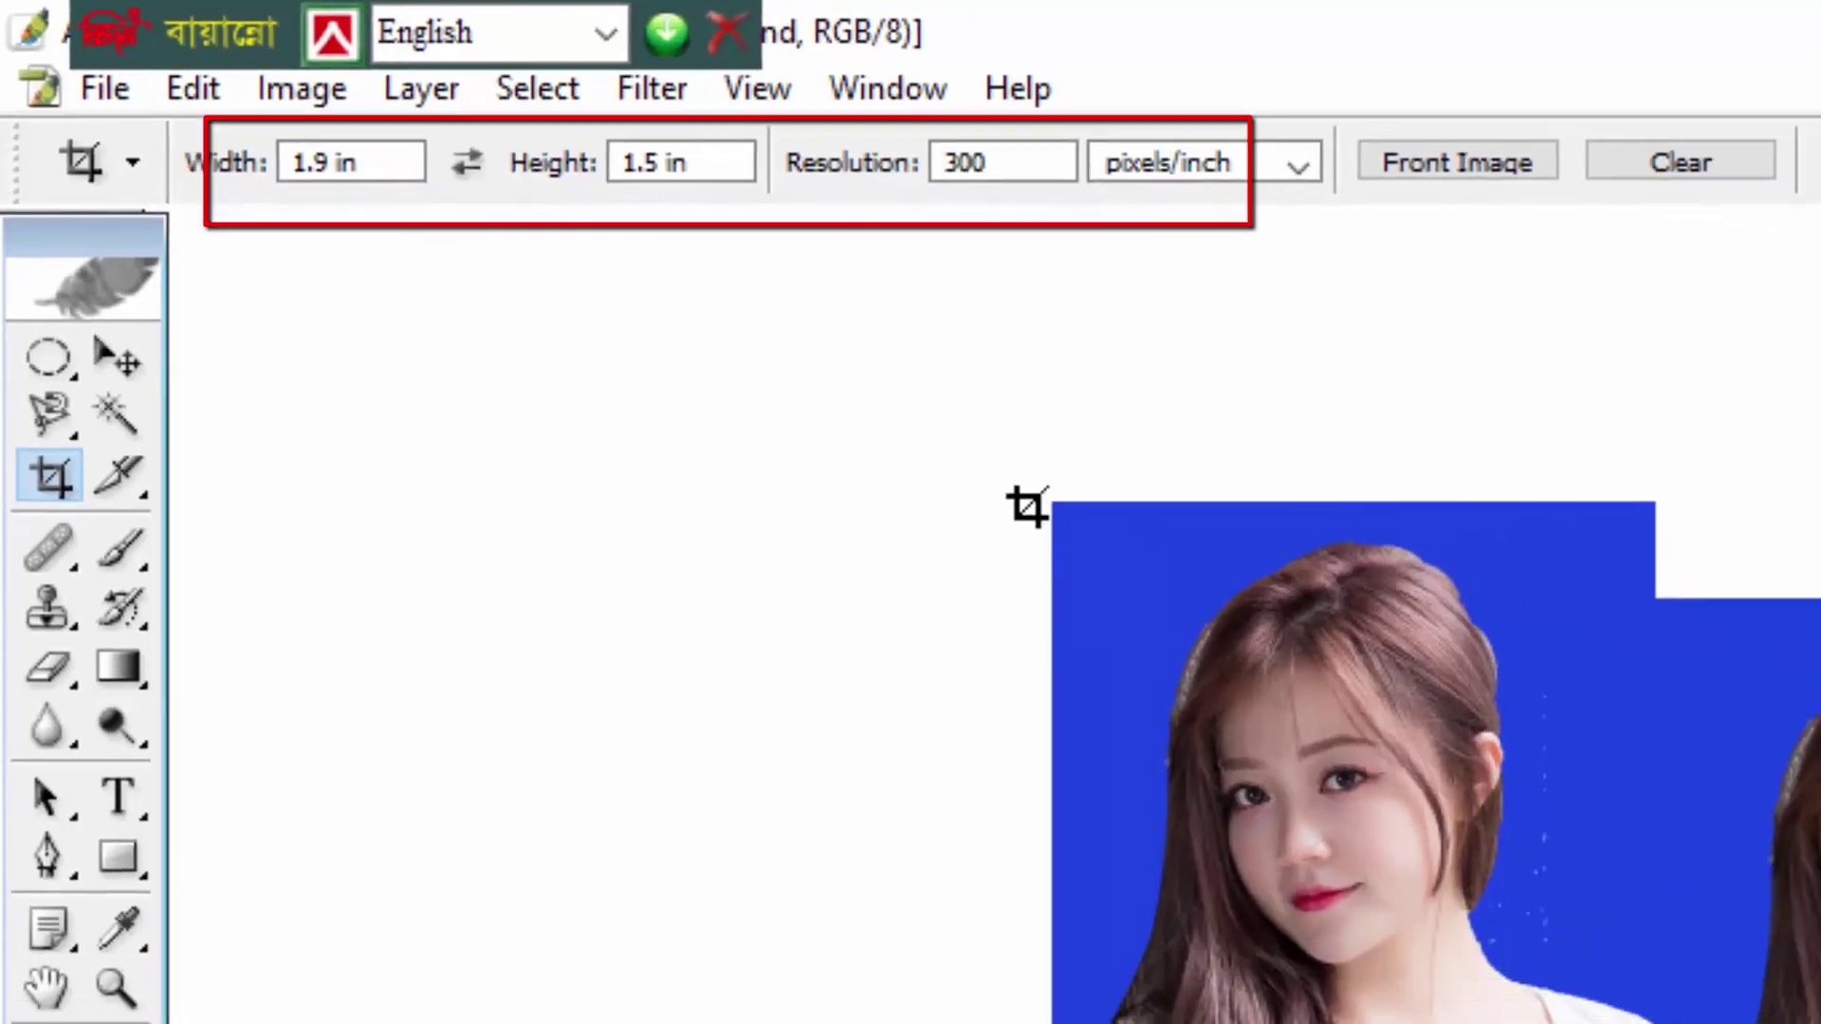
pyautogui.moveTo(1186, 582); pyautogui.dragTo(1744, 938)
pyautogui.moveTo(1016, 546)
pyautogui.mouseDown()
pyautogui.moveTo(1077, 554)
pyautogui.moveTo(994, 564)
pyautogui.mouseUp()
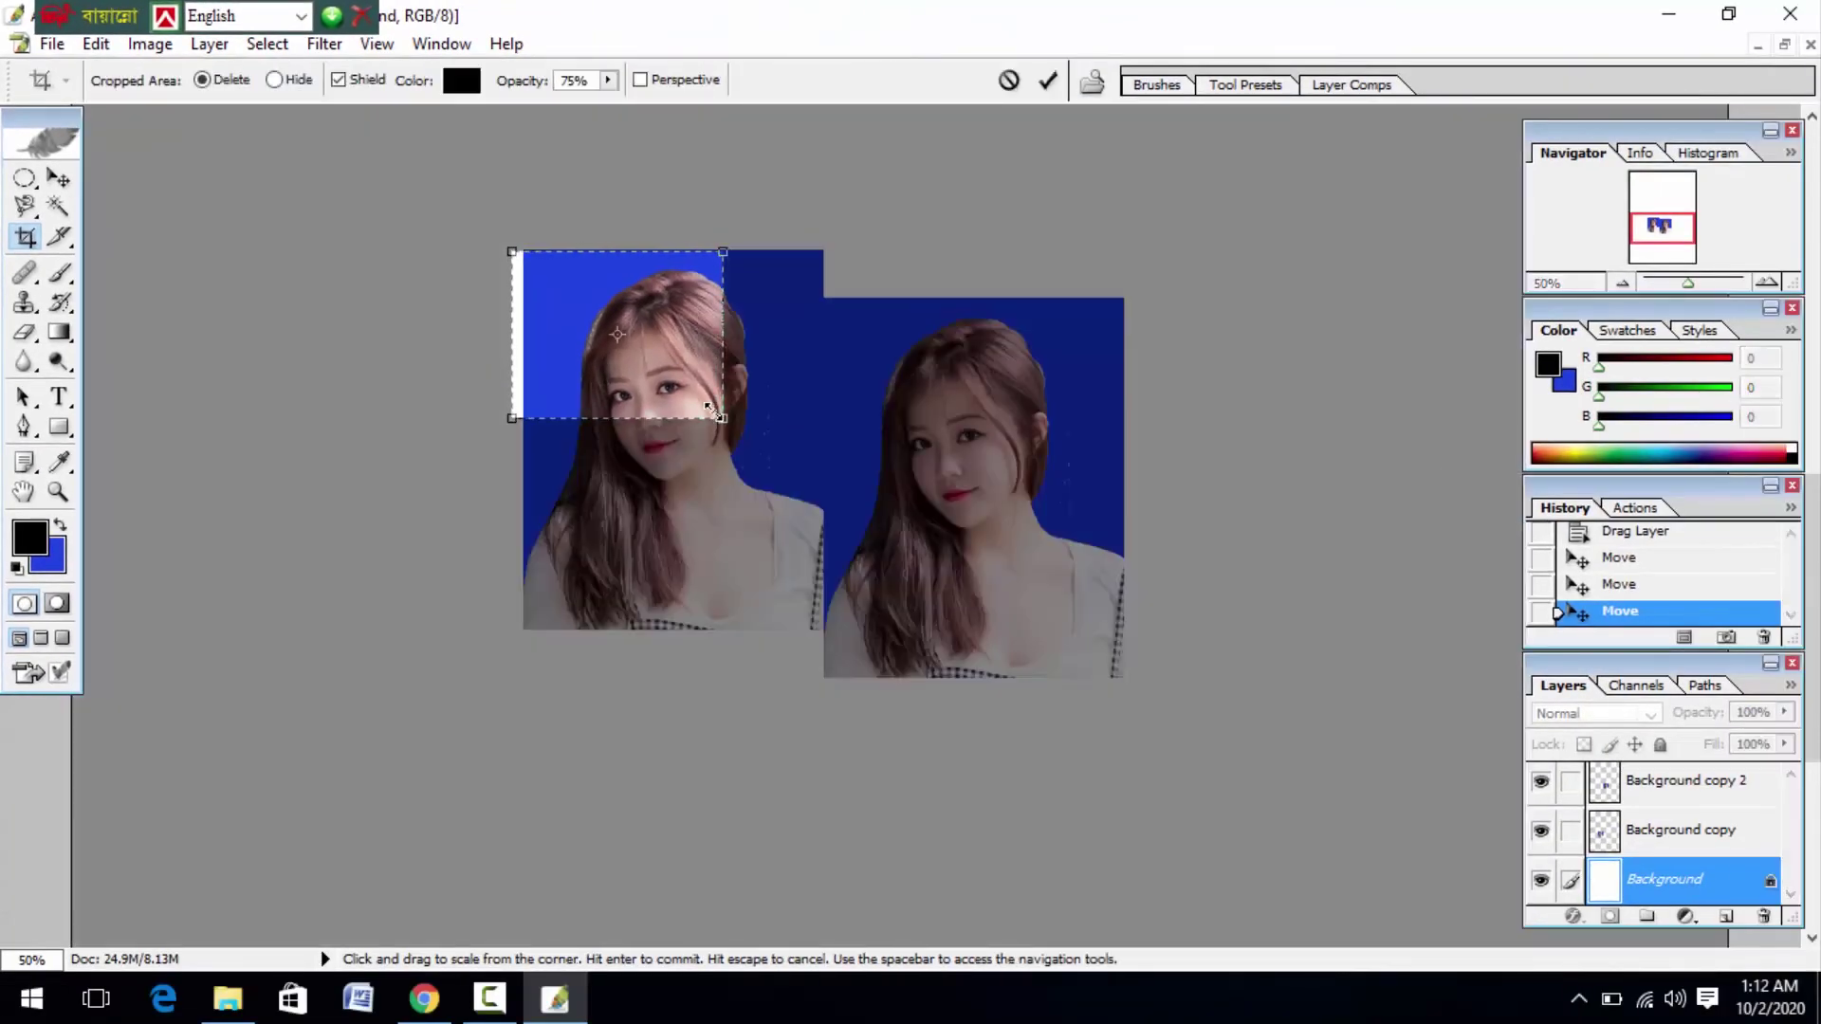
pyautogui.moveTo(716, 410); pyautogui.dragTo(1125, 556)
pyautogui.moveTo(952, 497); pyautogui.dragTo(956, 474)
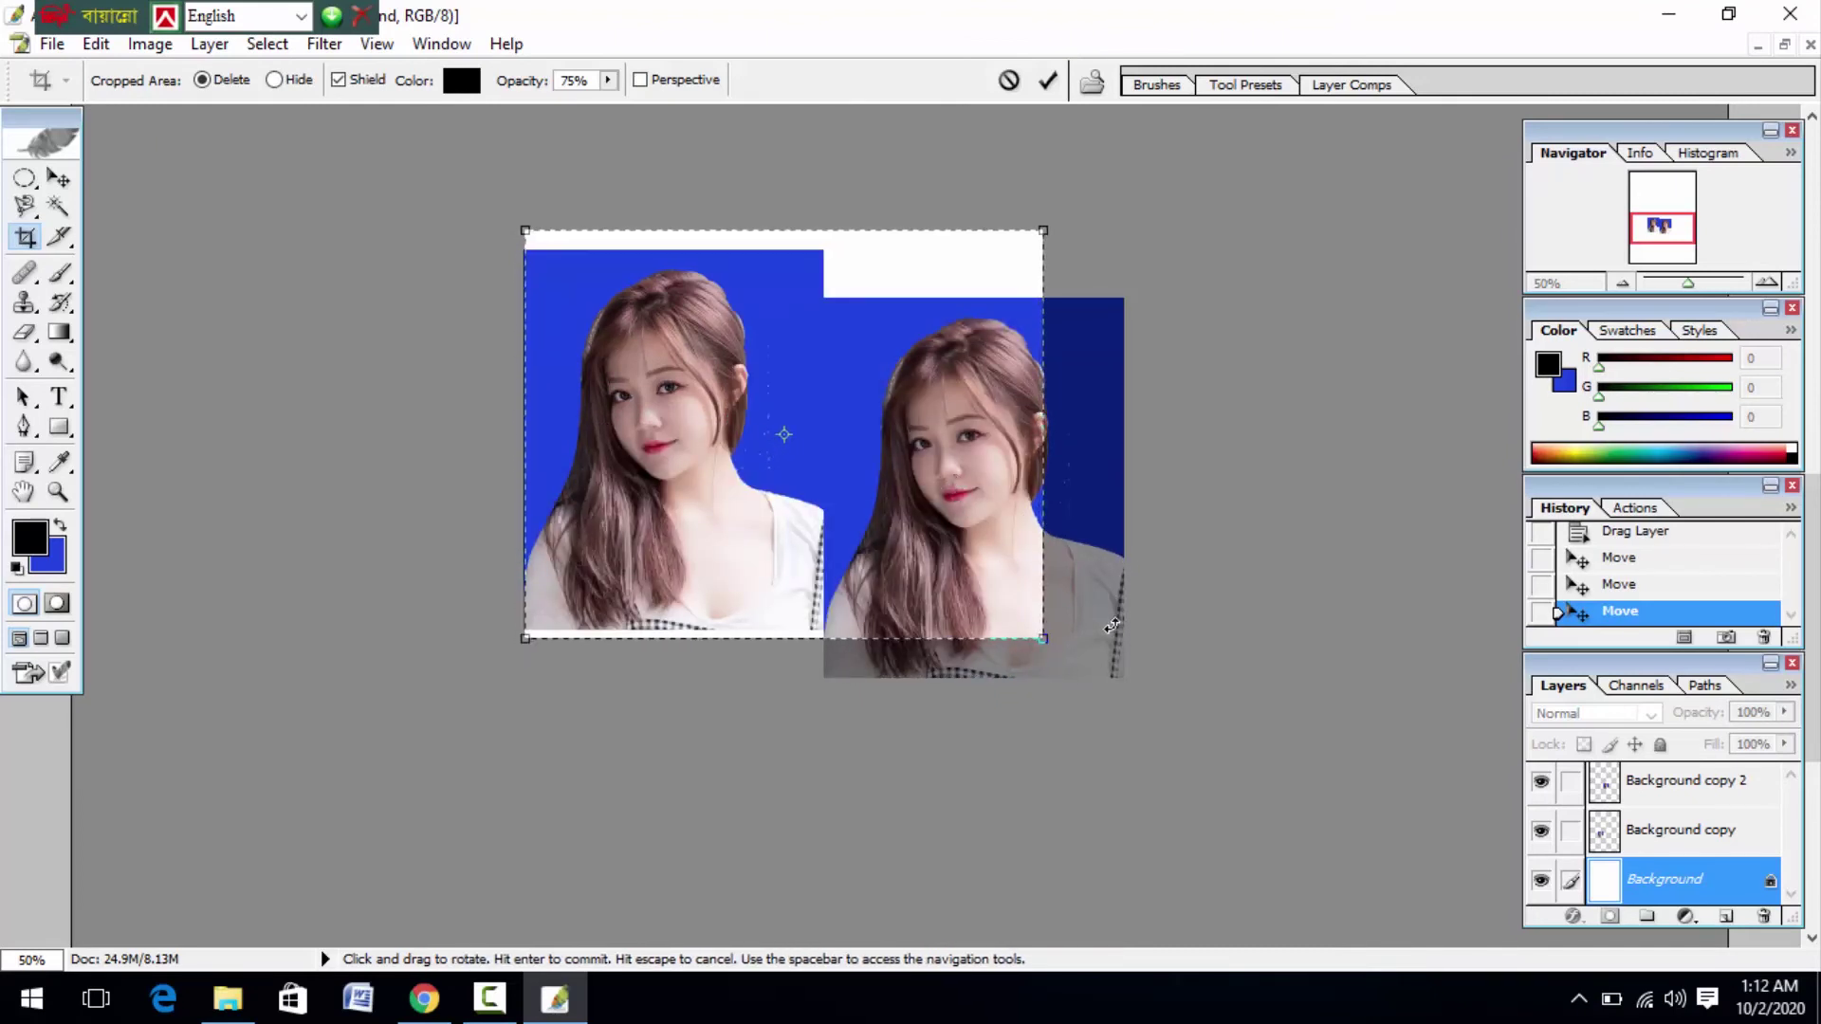
pyautogui.moveTo(1046, 650); pyautogui.dragTo(1103, 627)
pyautogui.moveTo(983, 588); pyautogui.dragTo(1053, 592)
pyautogui.press('Return')
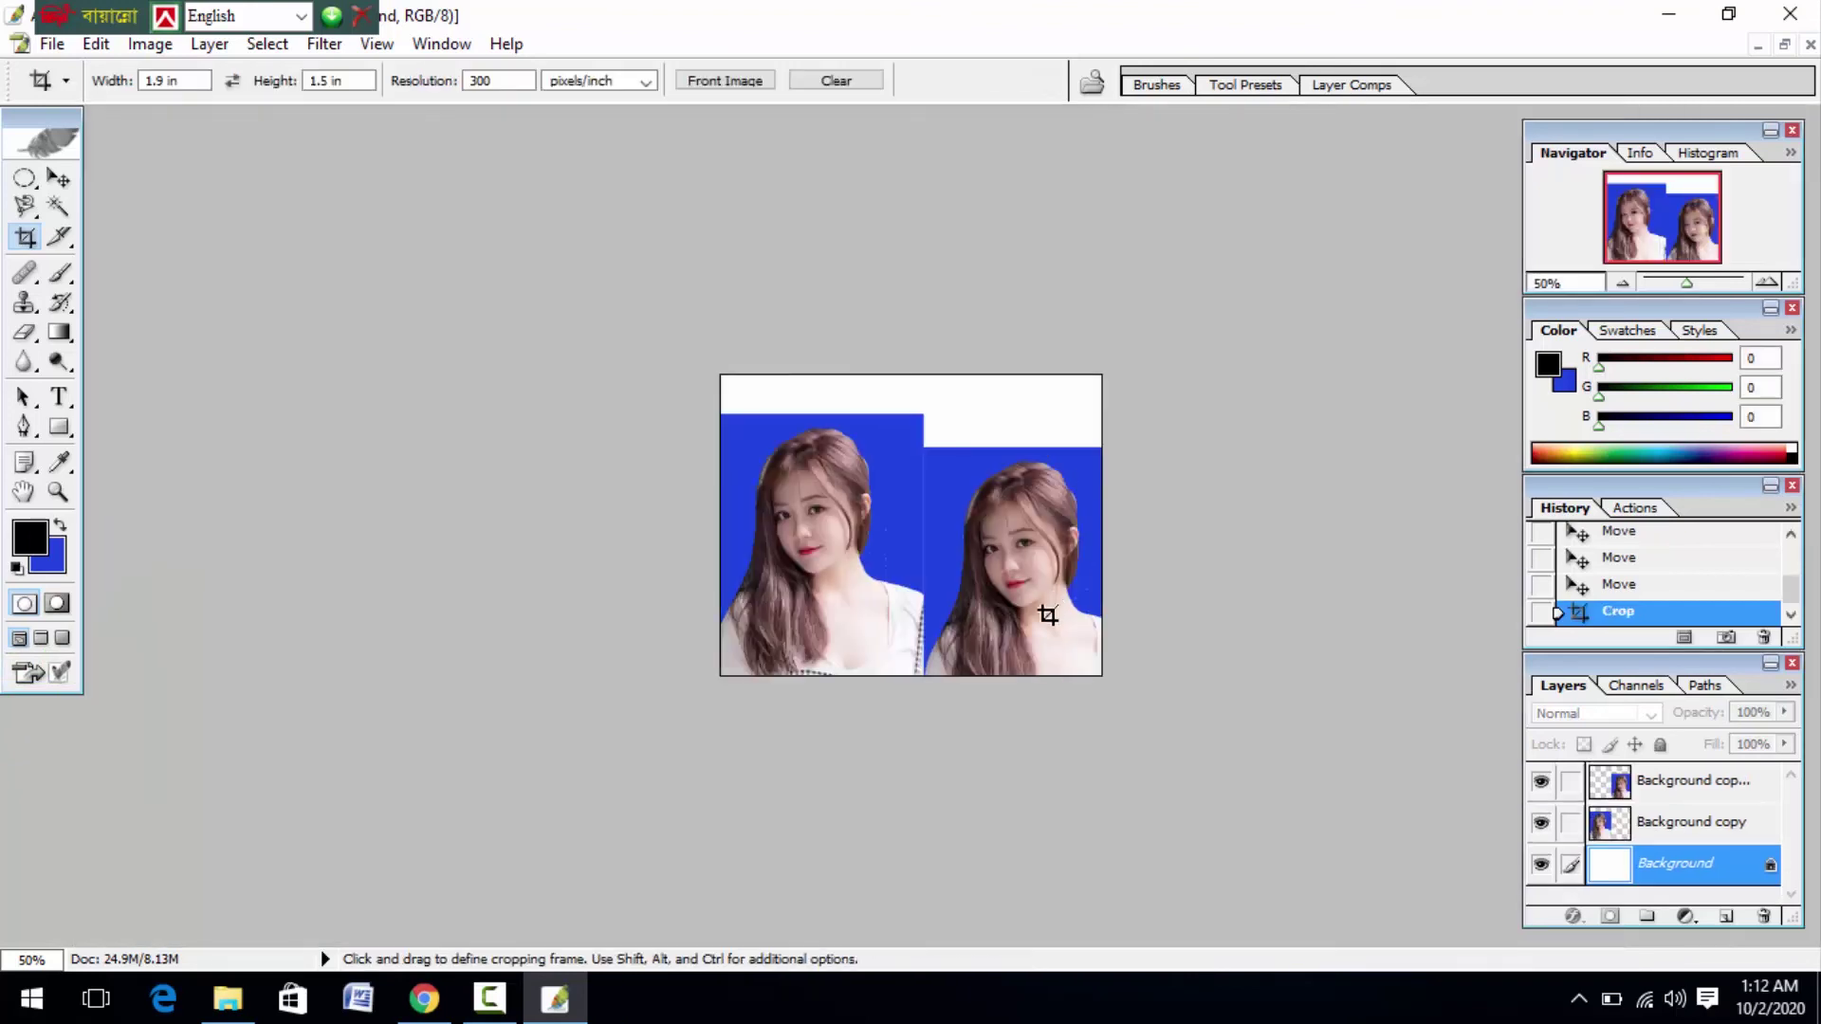
# Save the 1.9 x 1.5 in, 300 ppi crop settings as a new tool preset named pp
pyautogui.click(57, 491)
pyautogui.click(537, 549)
pyautogui.press('c')
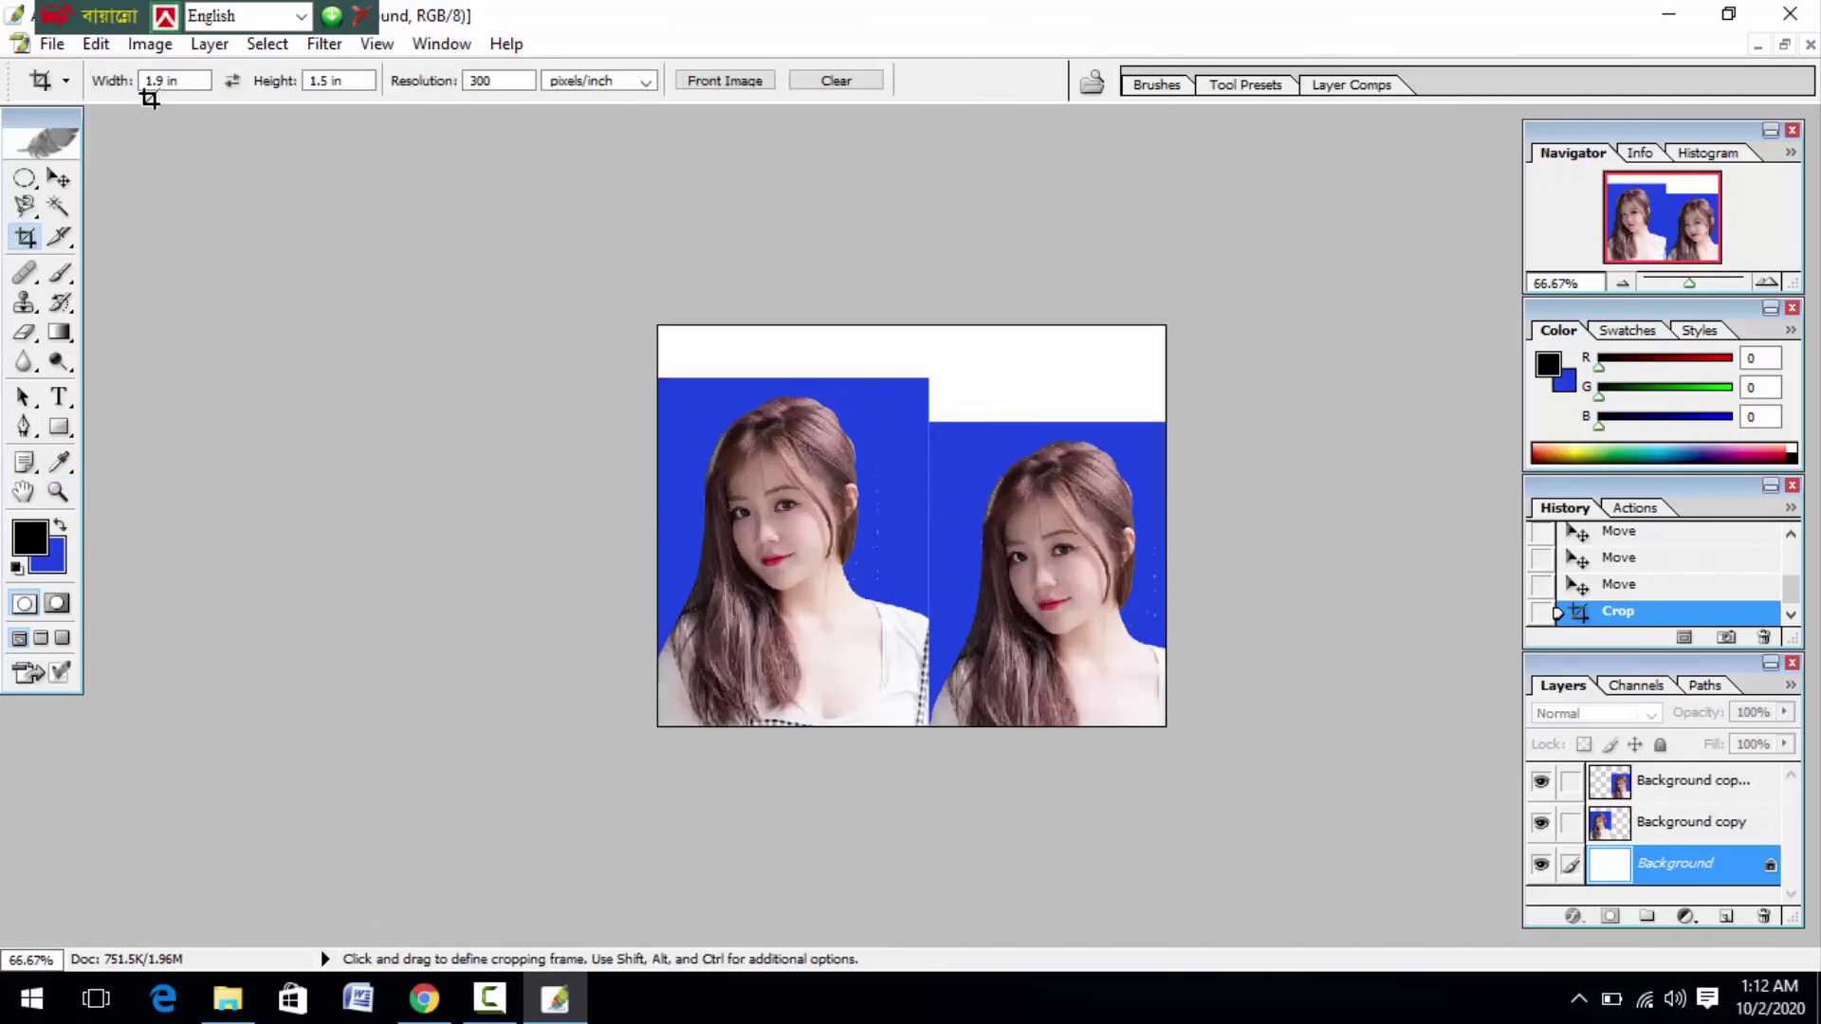
pyautogui.click(66, 81)
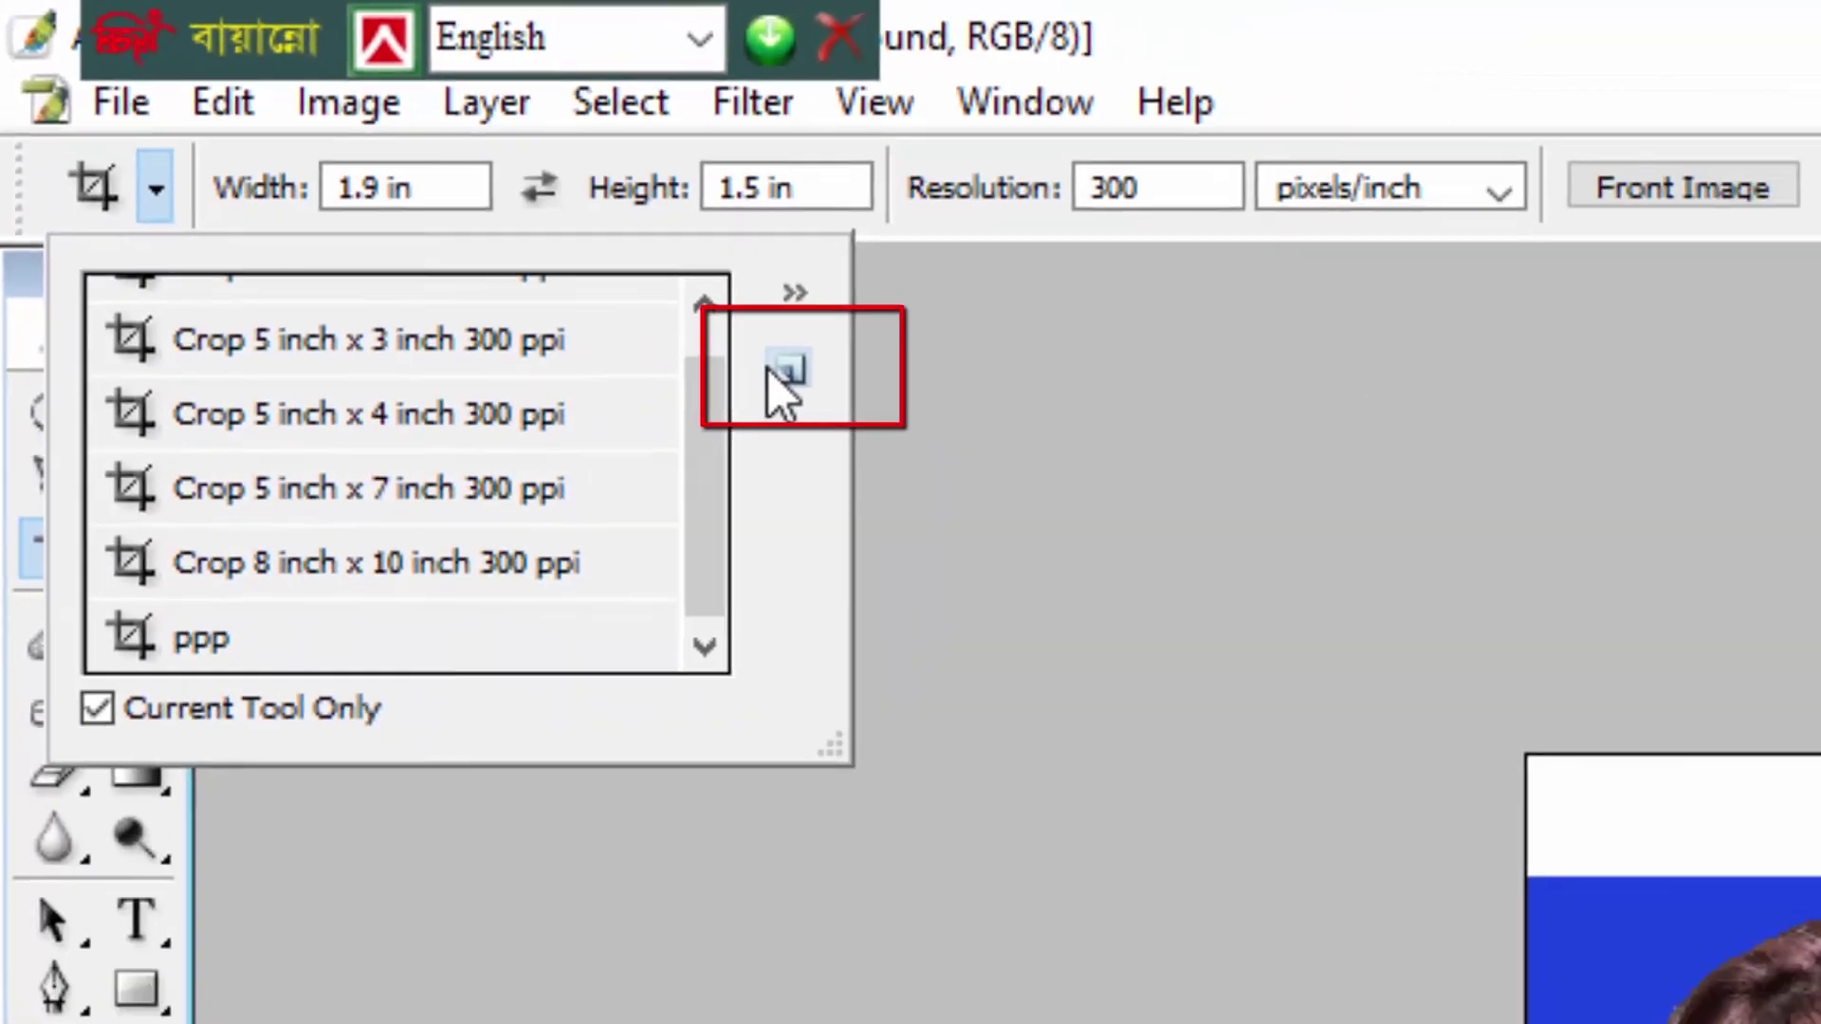
pyautogui.click(1090, 512)
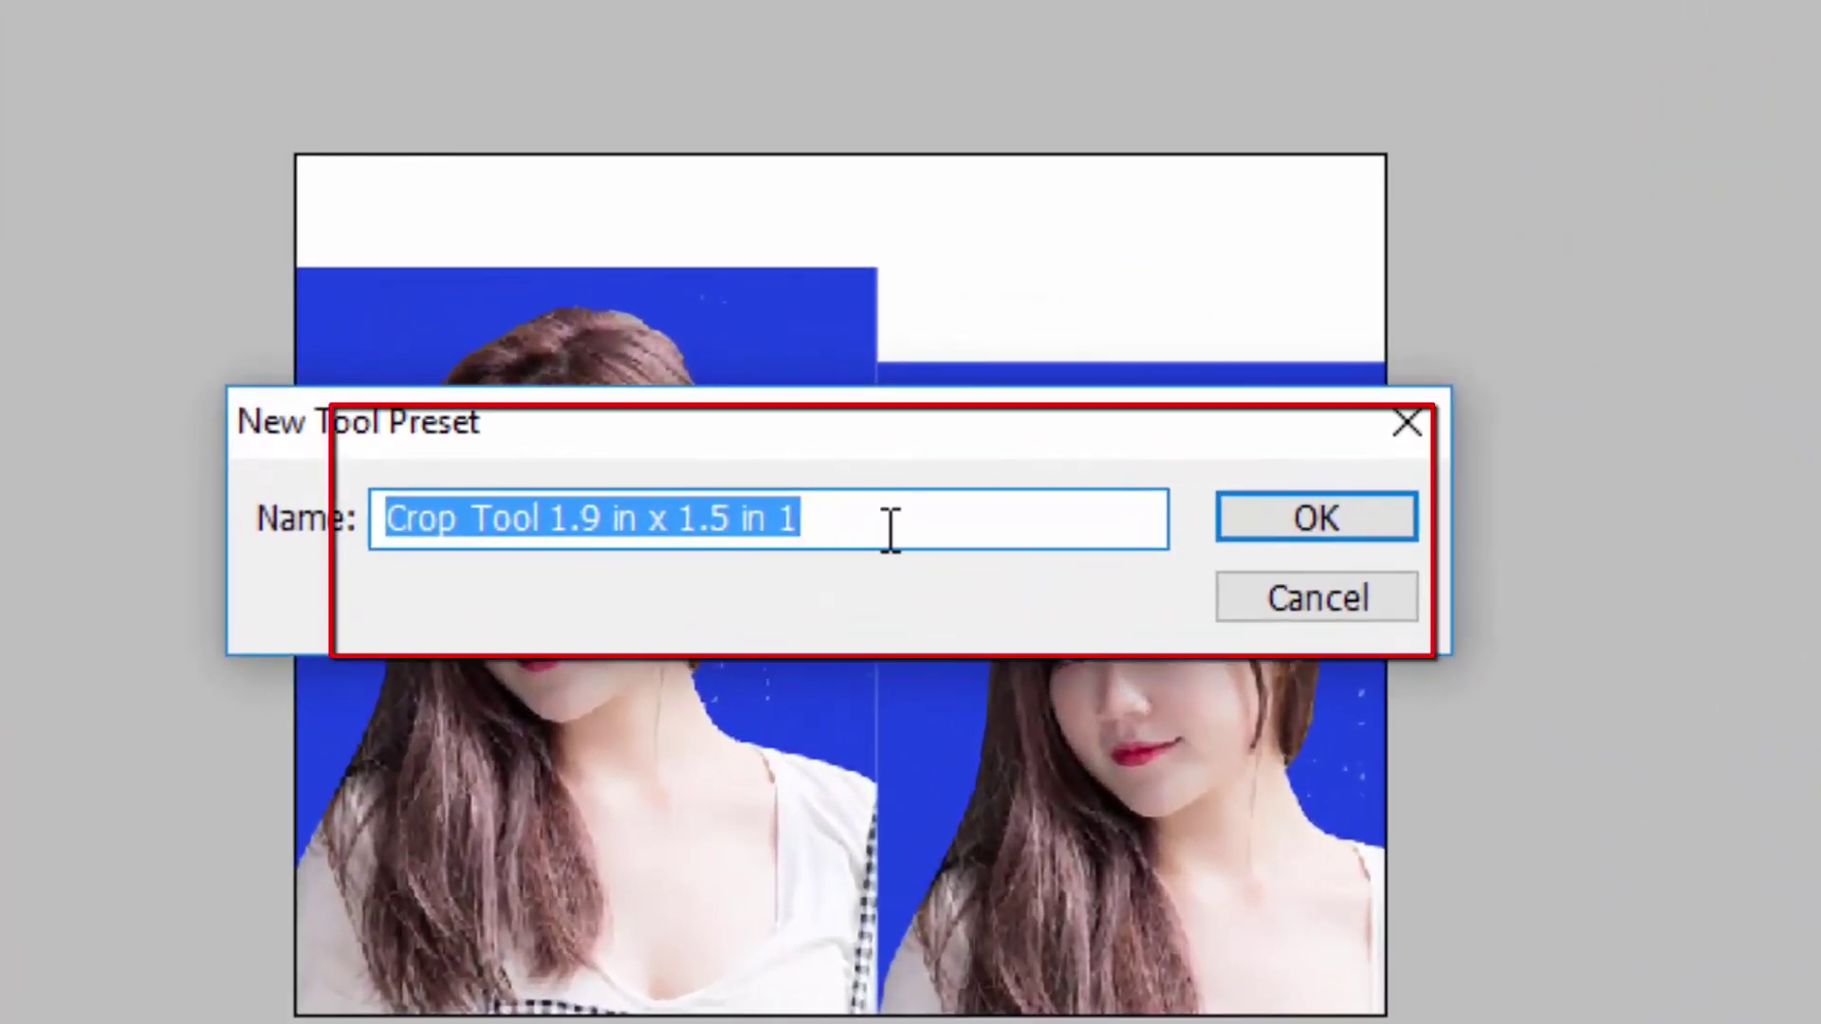
pyautogui.click(886, 526)
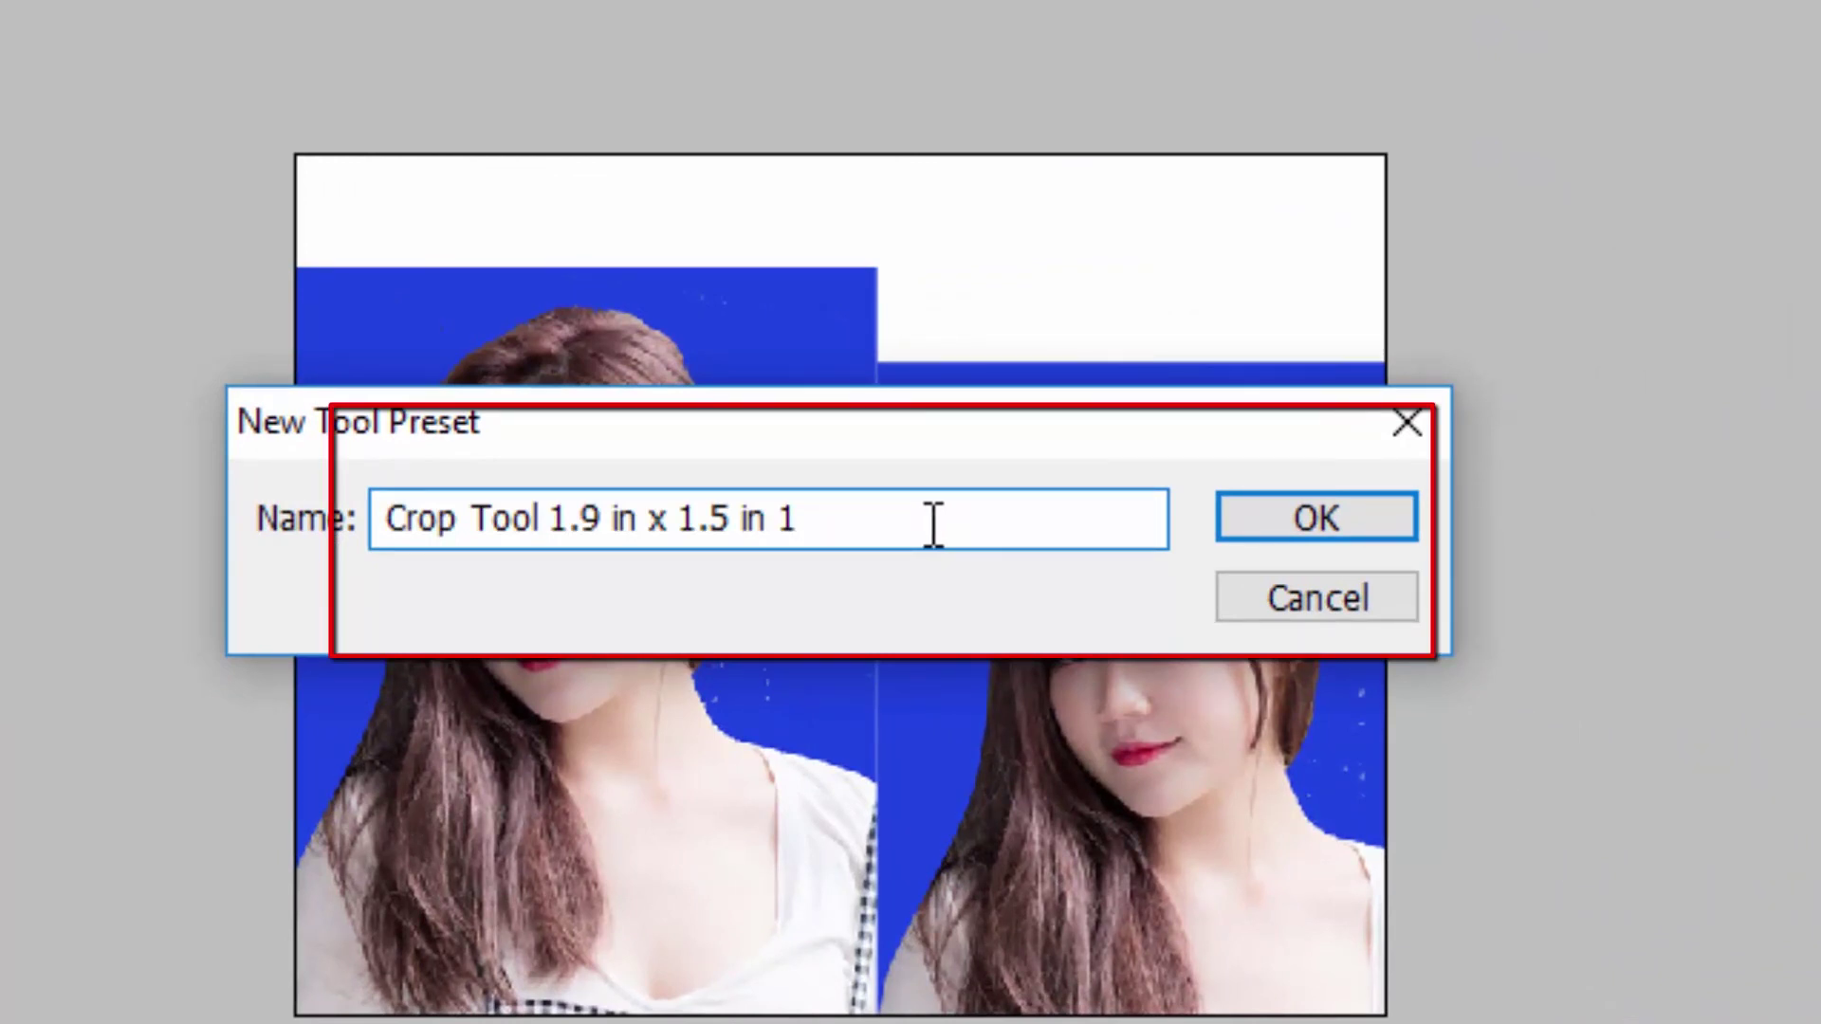
pyautogui.moveTo(830, 524); pyautogui.dragTo(398, 520)
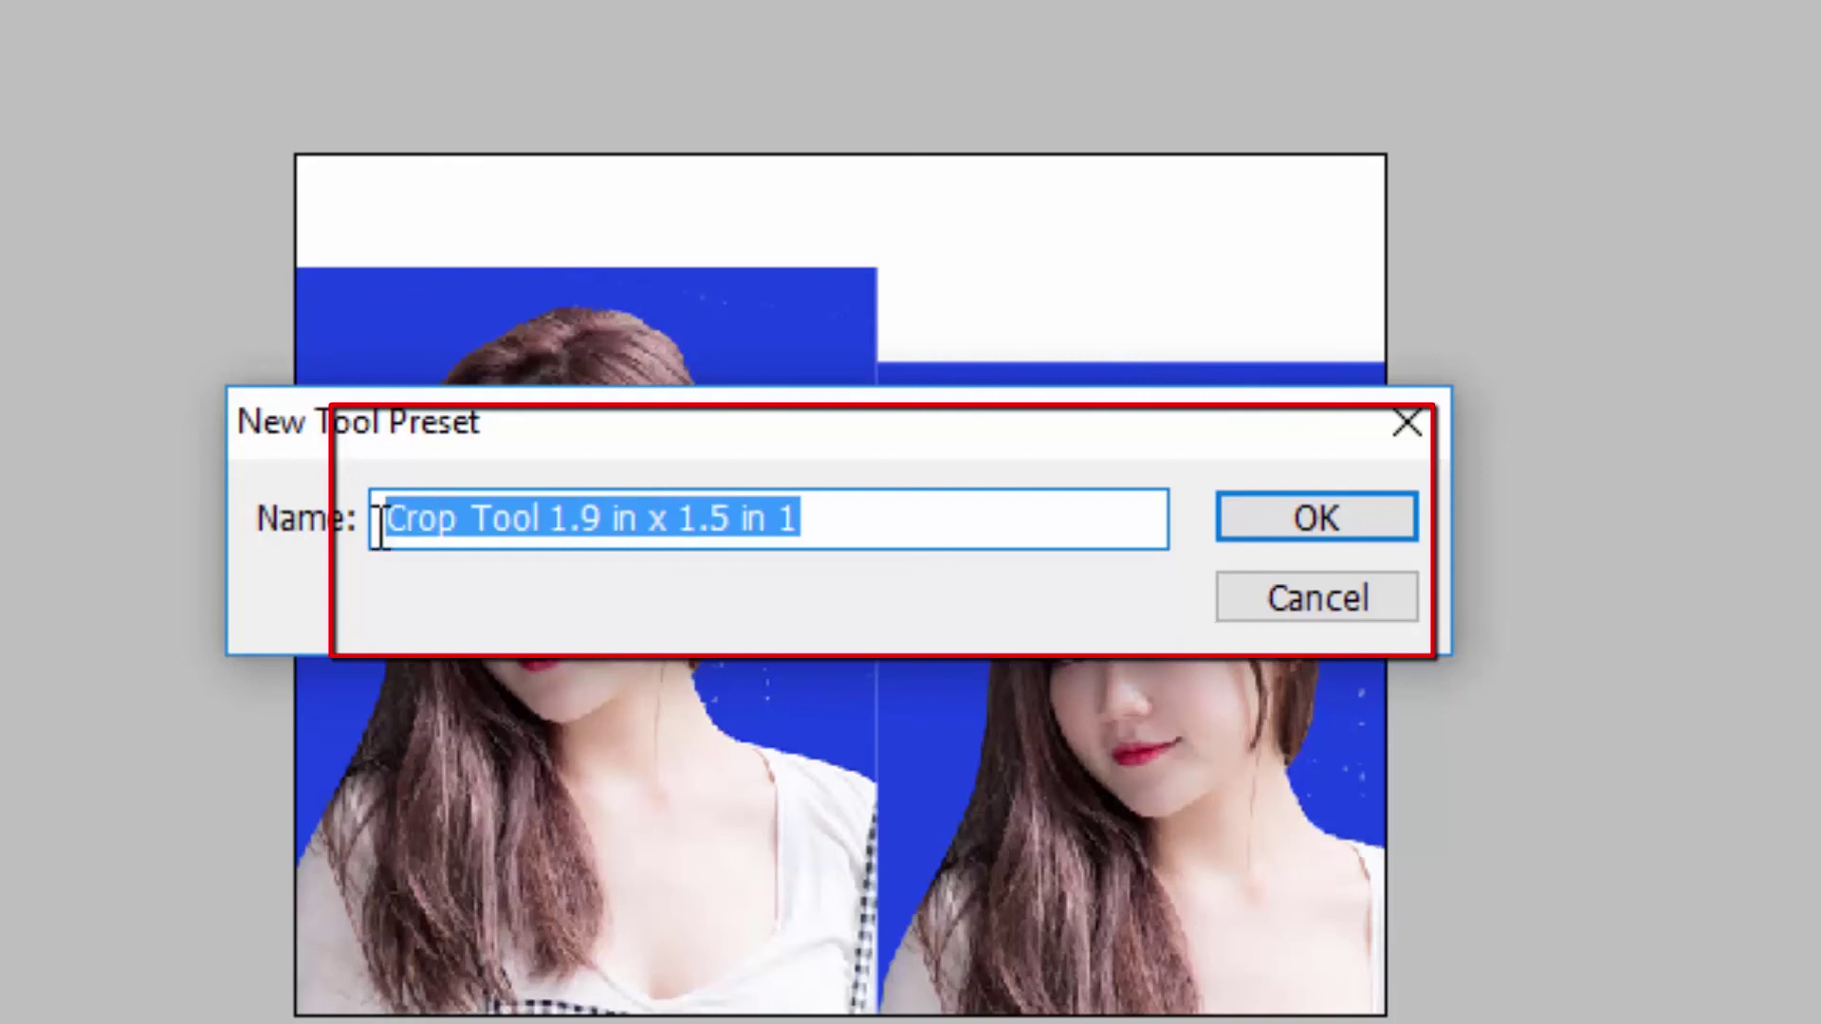
pyautogui.press('BackSpace')
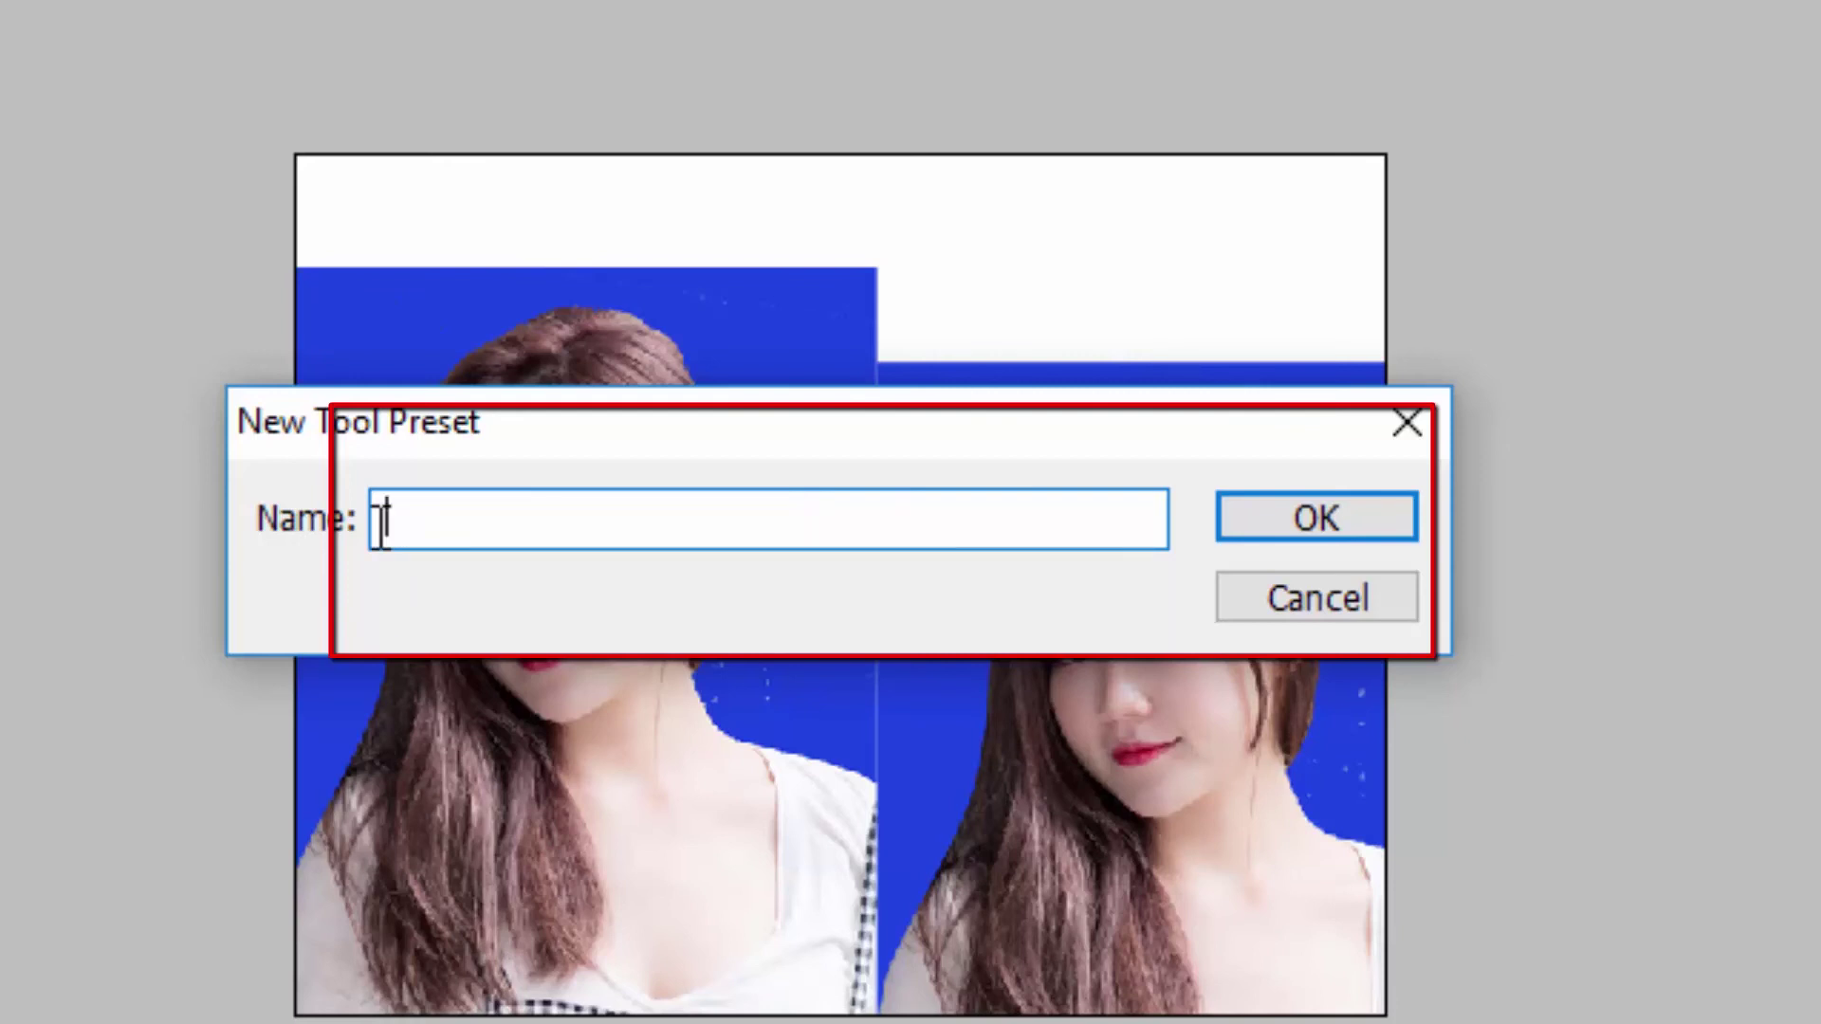
pyautogui.write('pp')
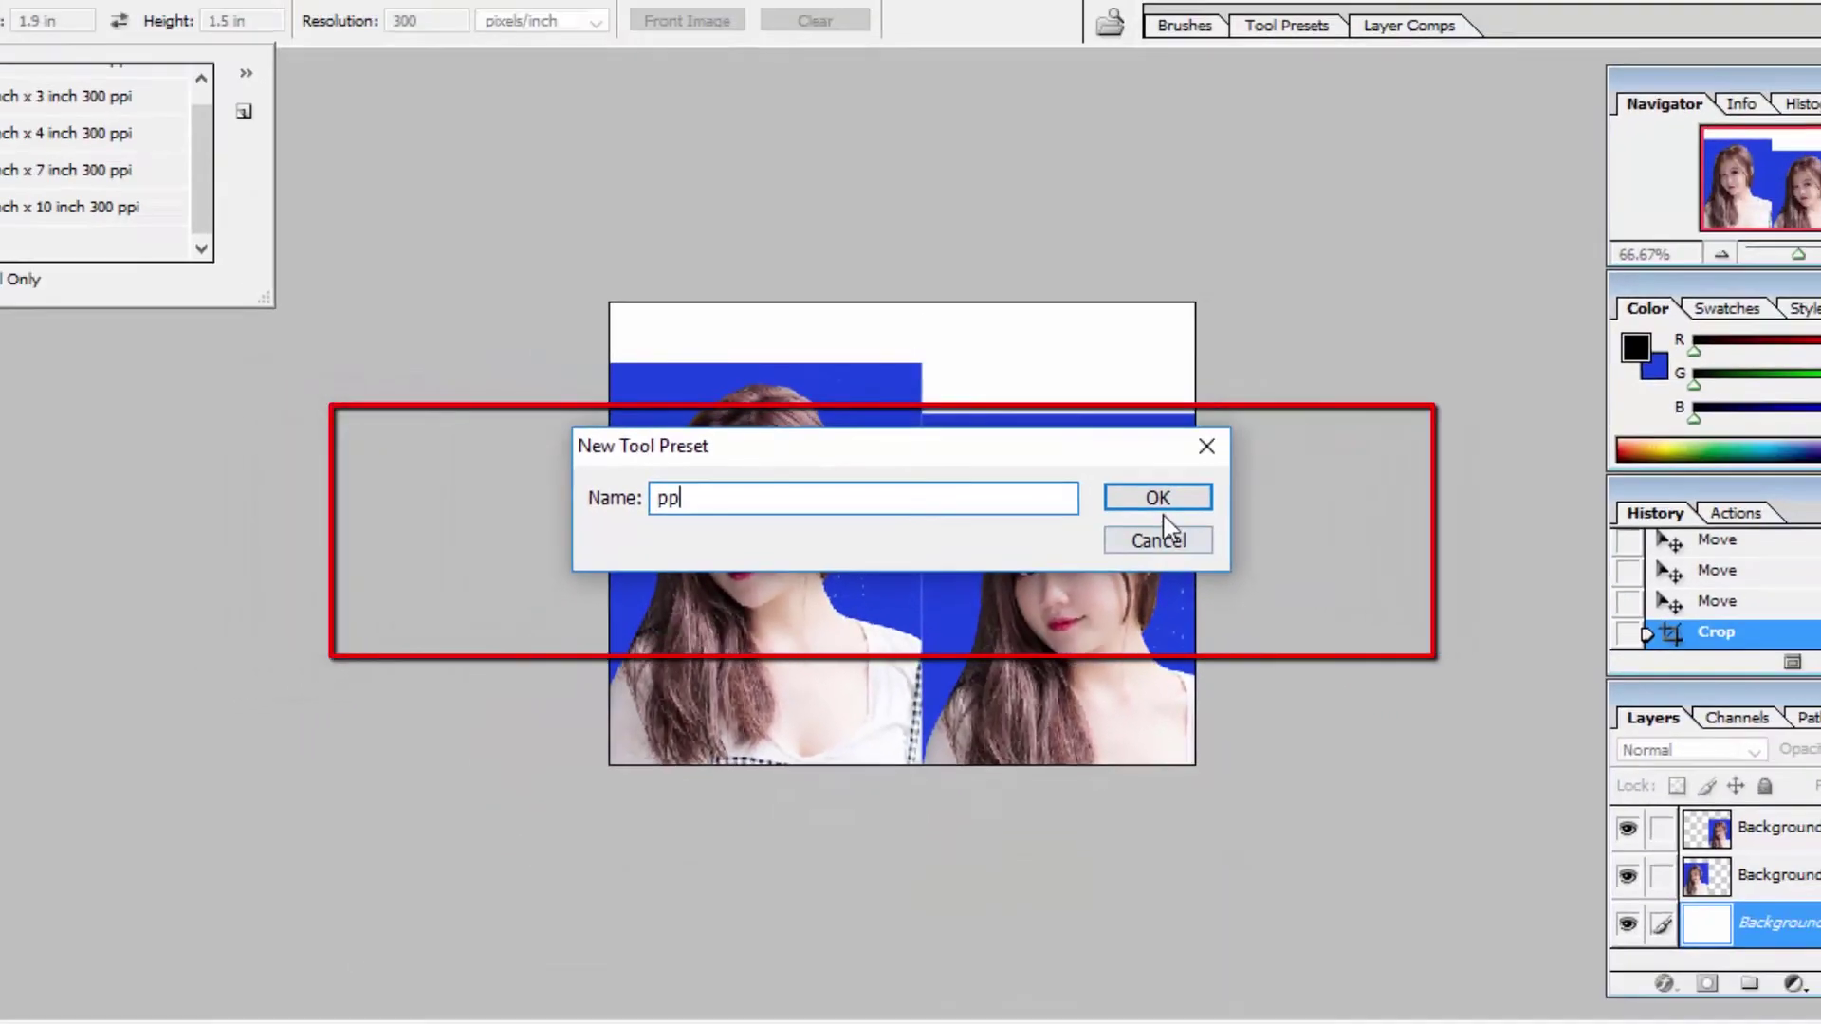
pyautogui.press('Return')
pyautogui.click(313, 517)
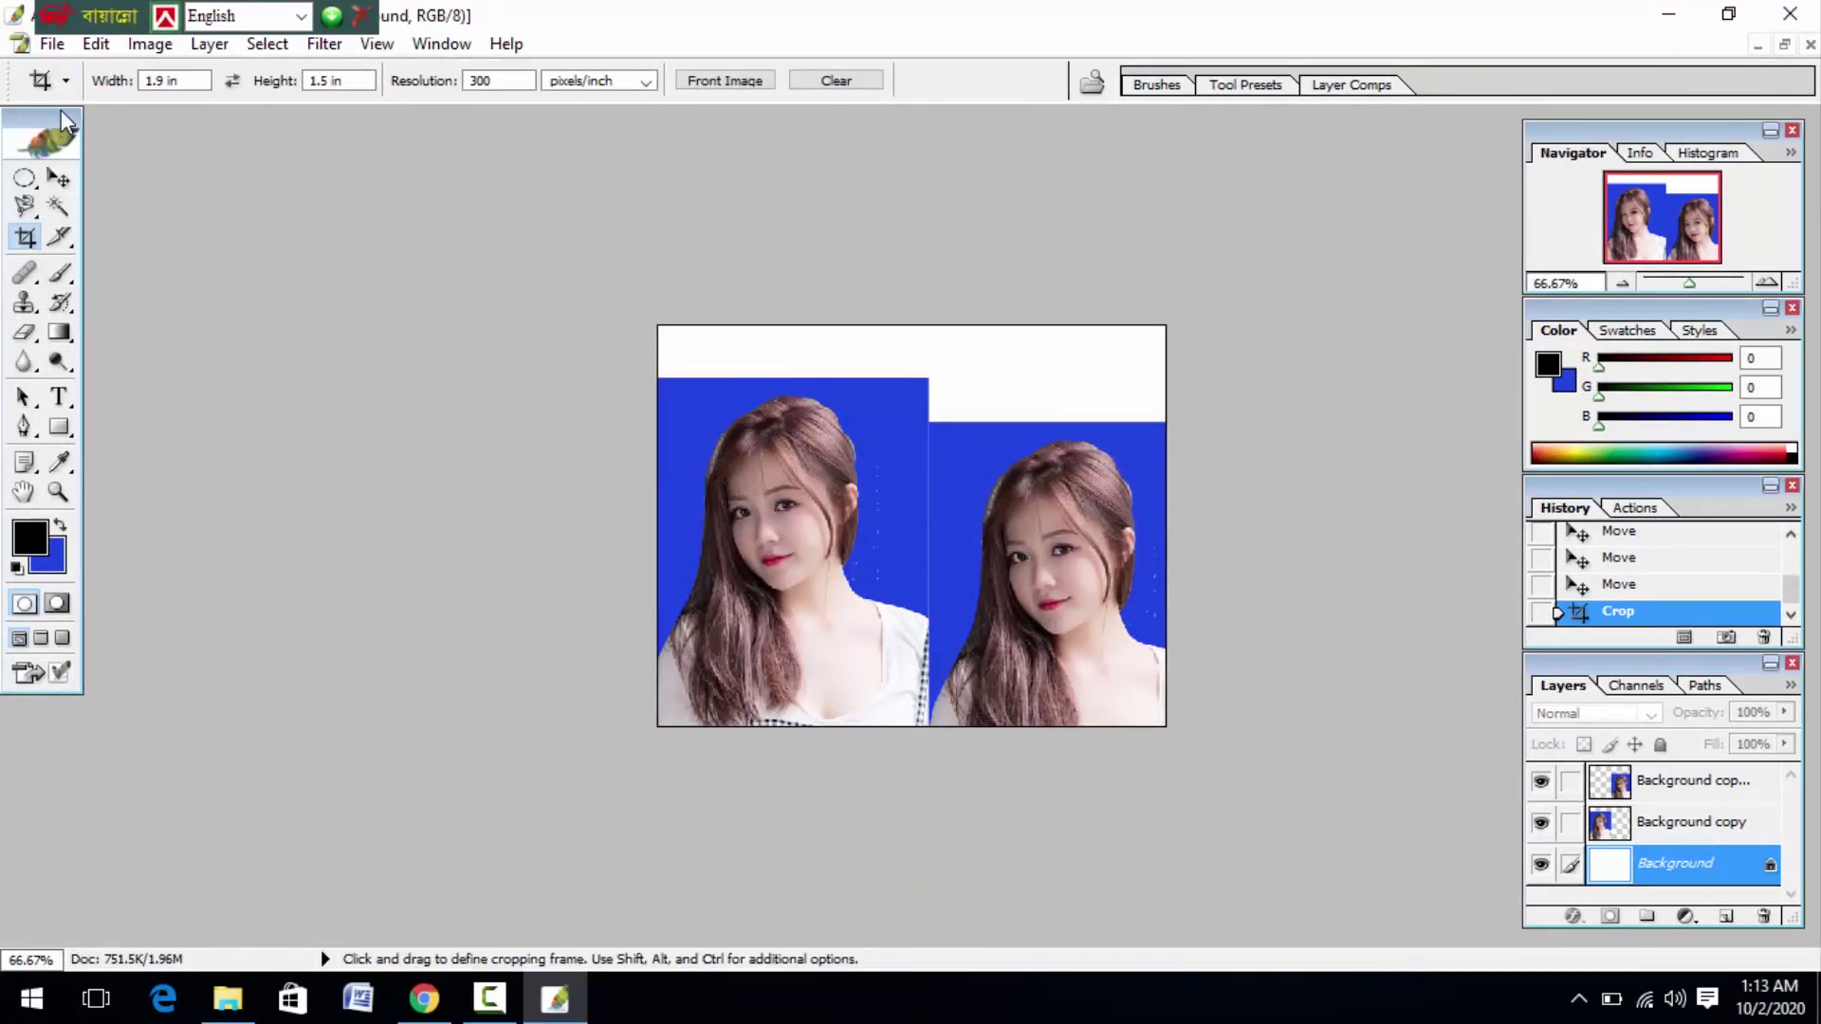
# Check the crop tool's preset list for the saved pp preset
pyautogui.click(65, 81)
pyautogui.scroll(-1, 146, 235)
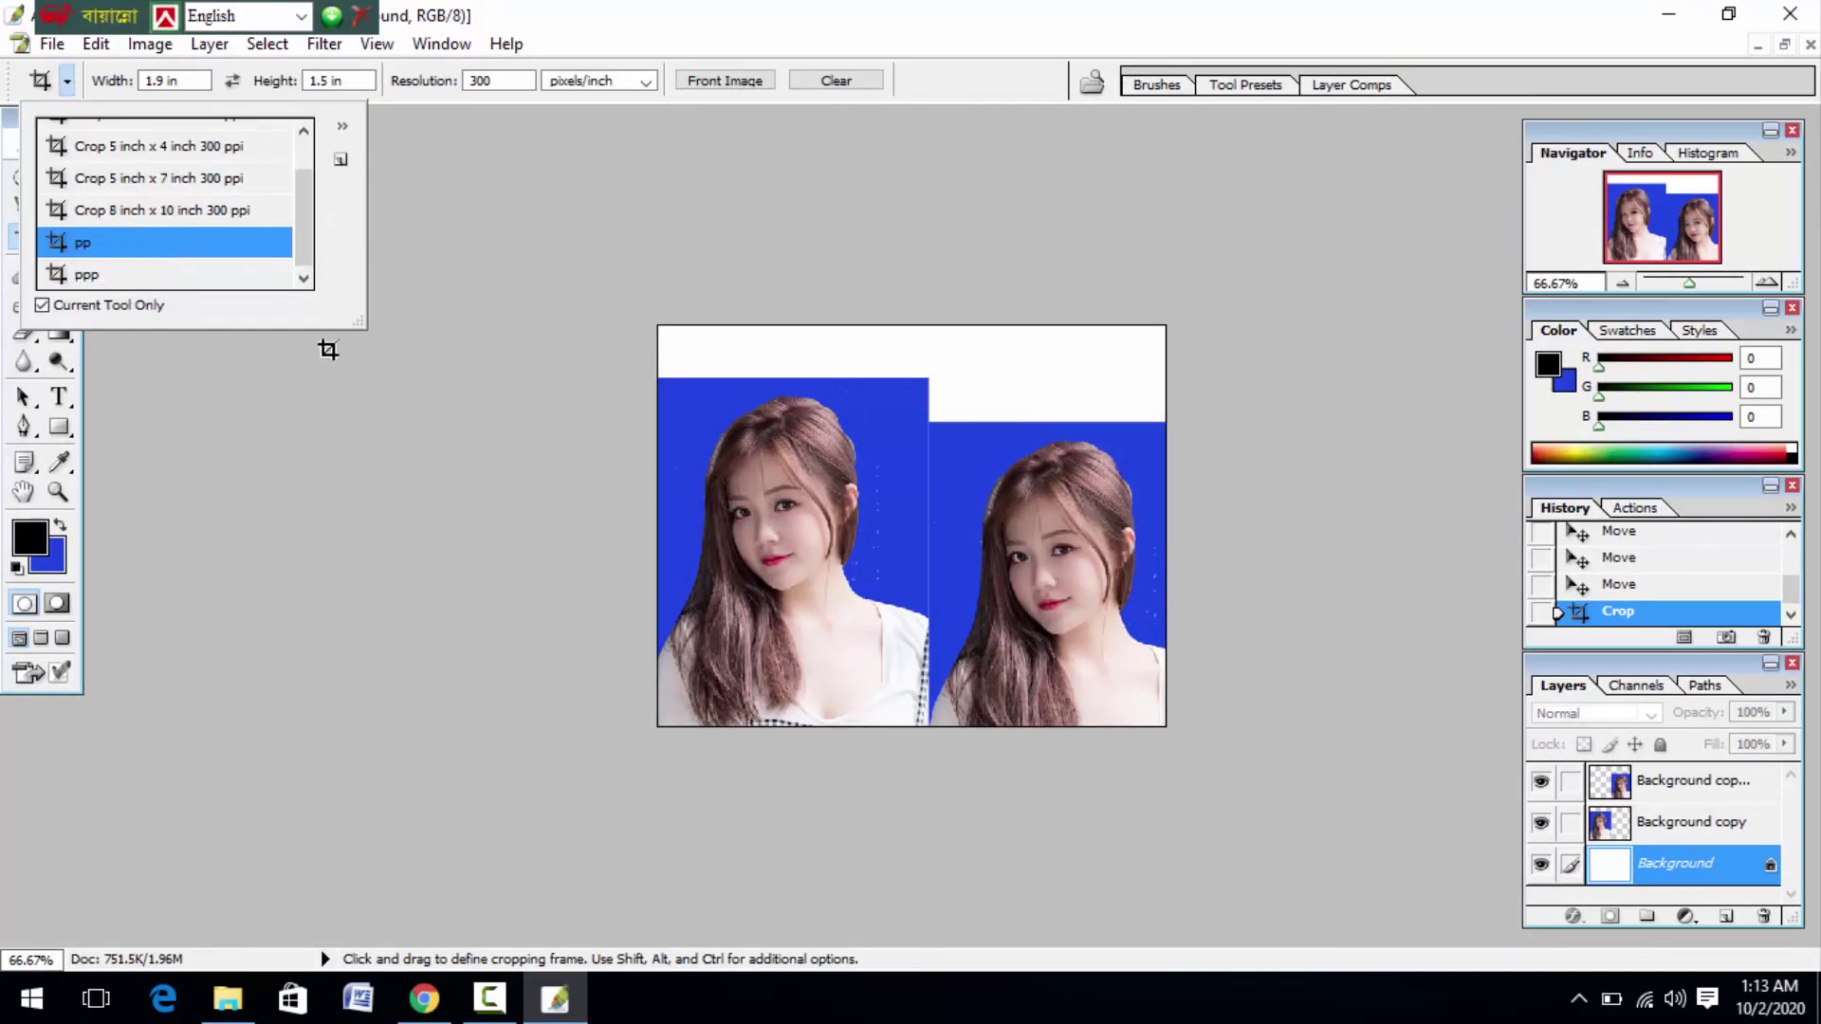
pyautogui.click(328, 350)
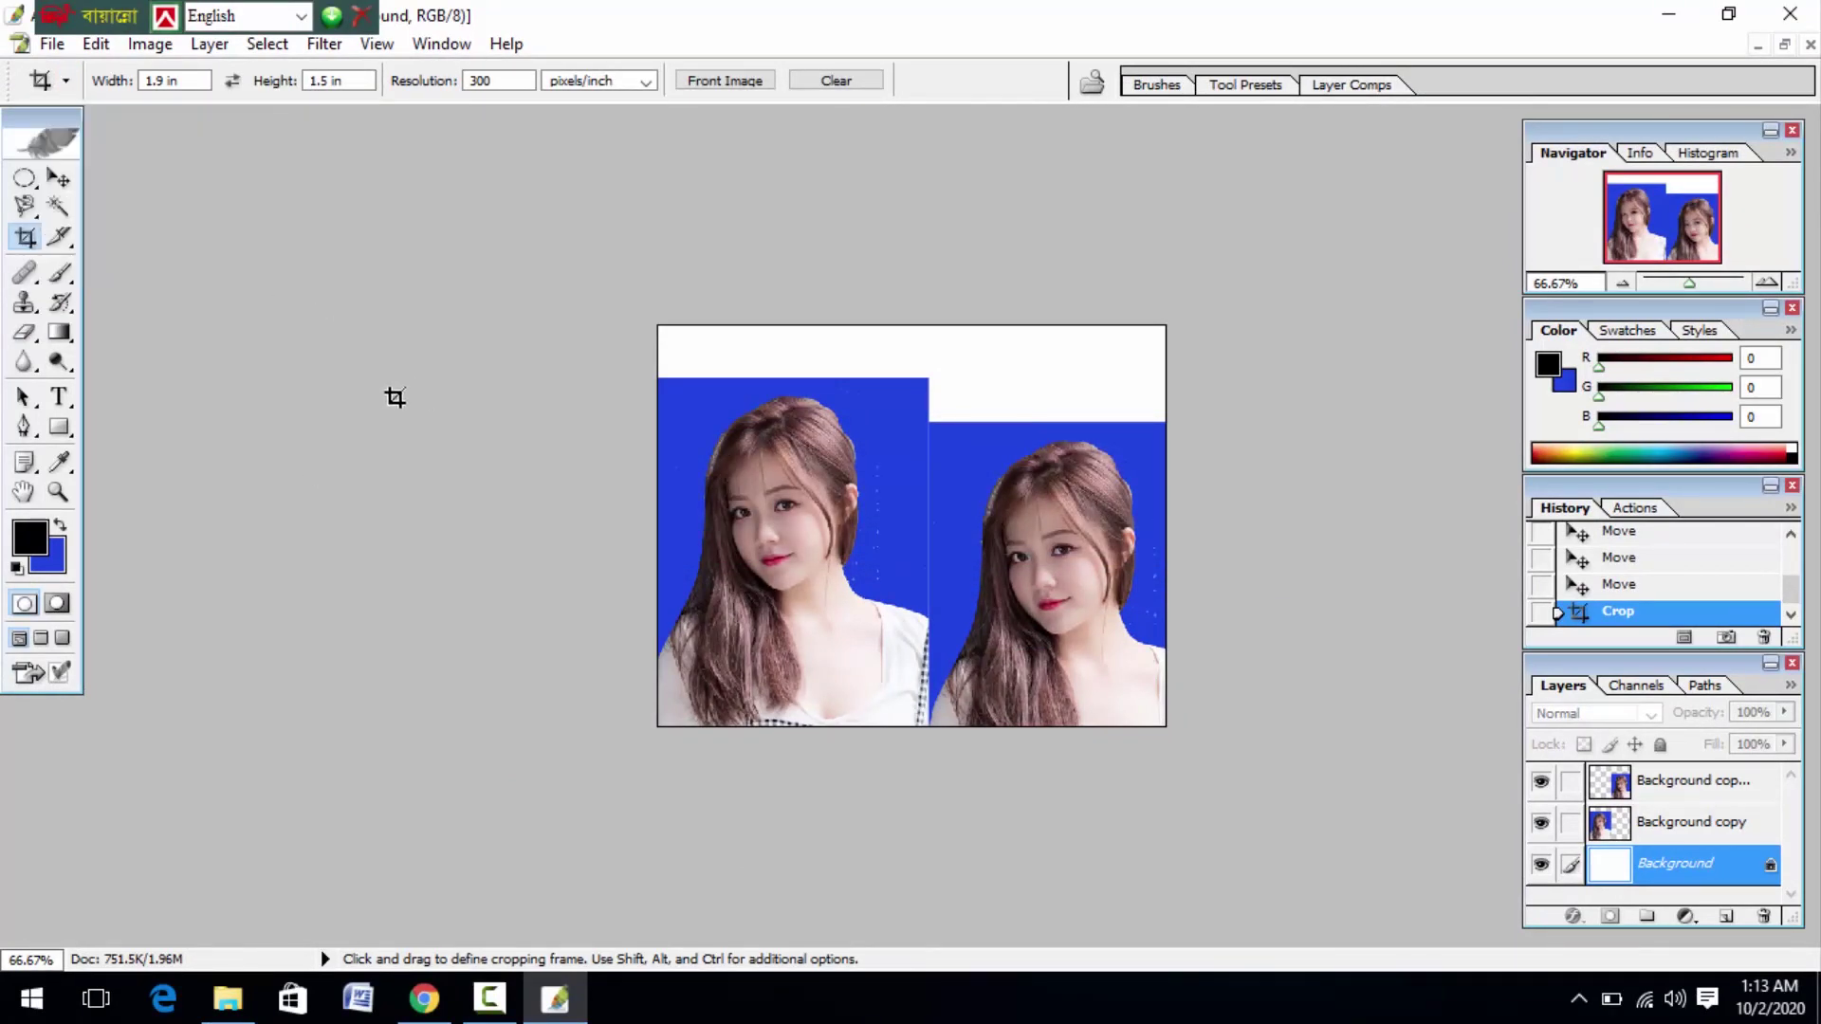
pyautogui.click(69, 81)
pyautogui.click(471, 270)
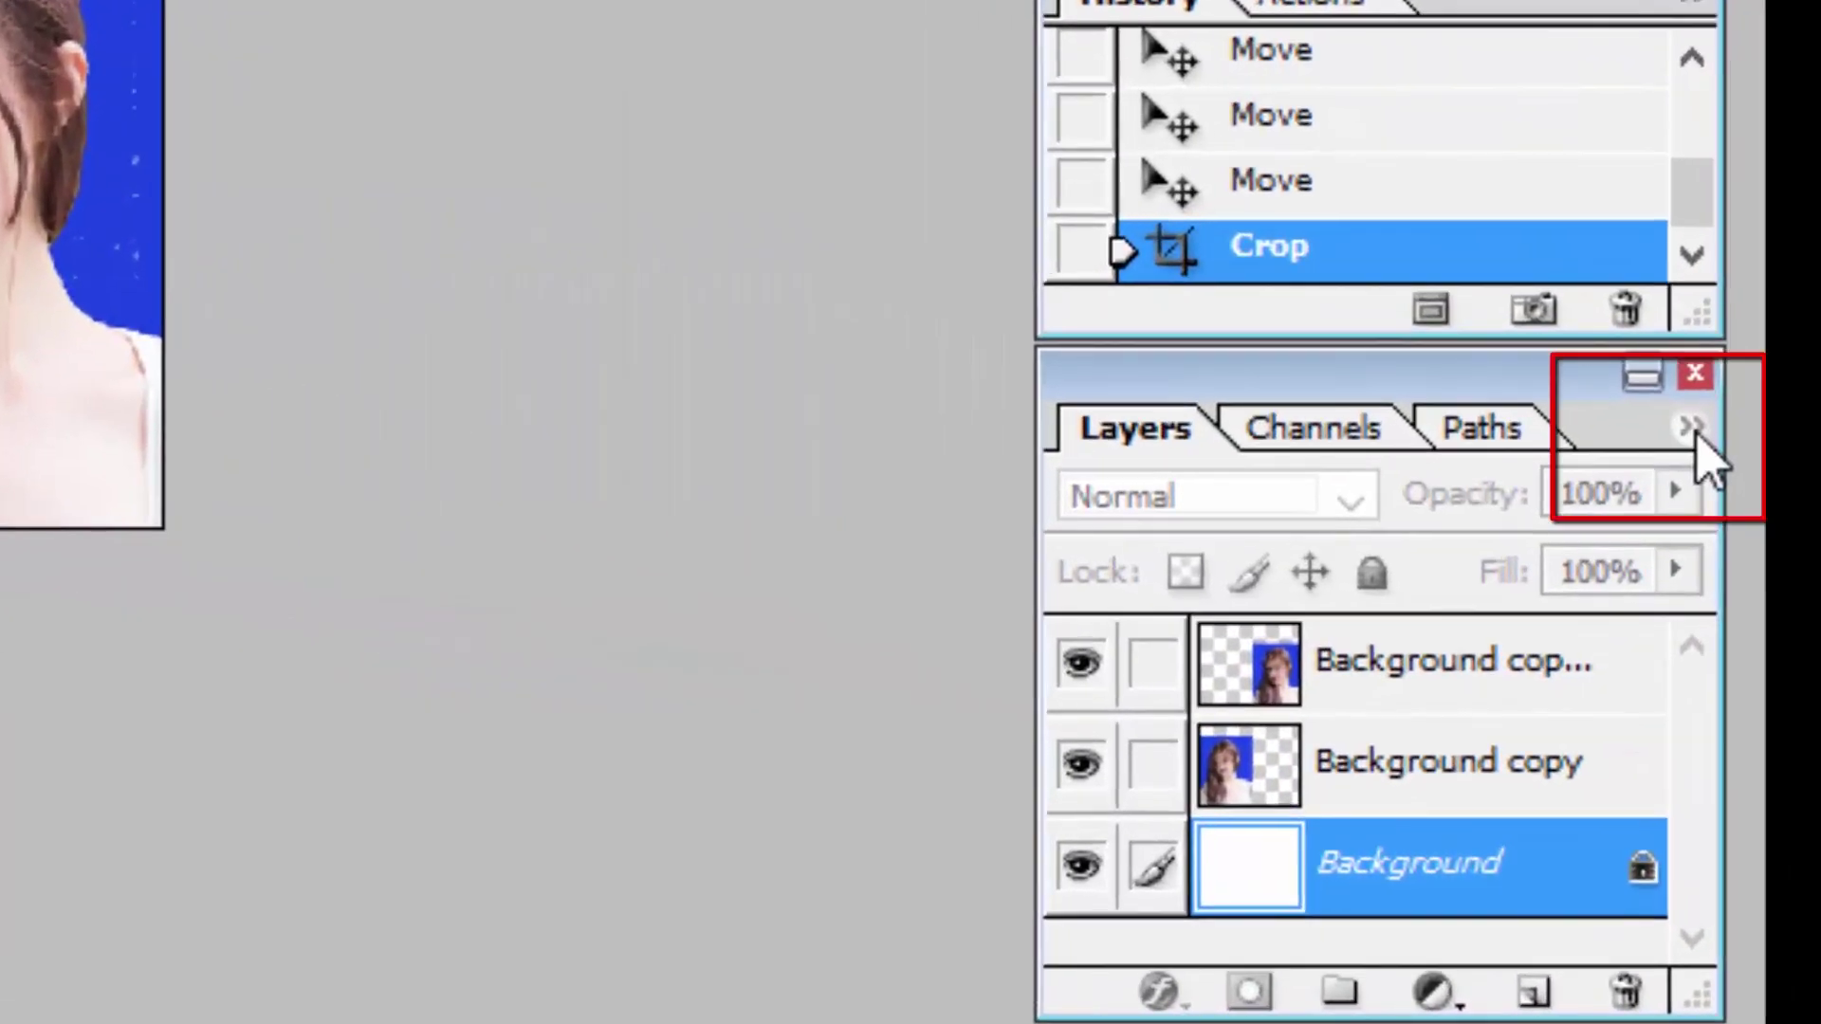
# Flatten the image, select the white strip and blue areas around both portraits with the Magic Wand, clear them to the blue background colour, and deselect
pyautogui.click(1693, 432)
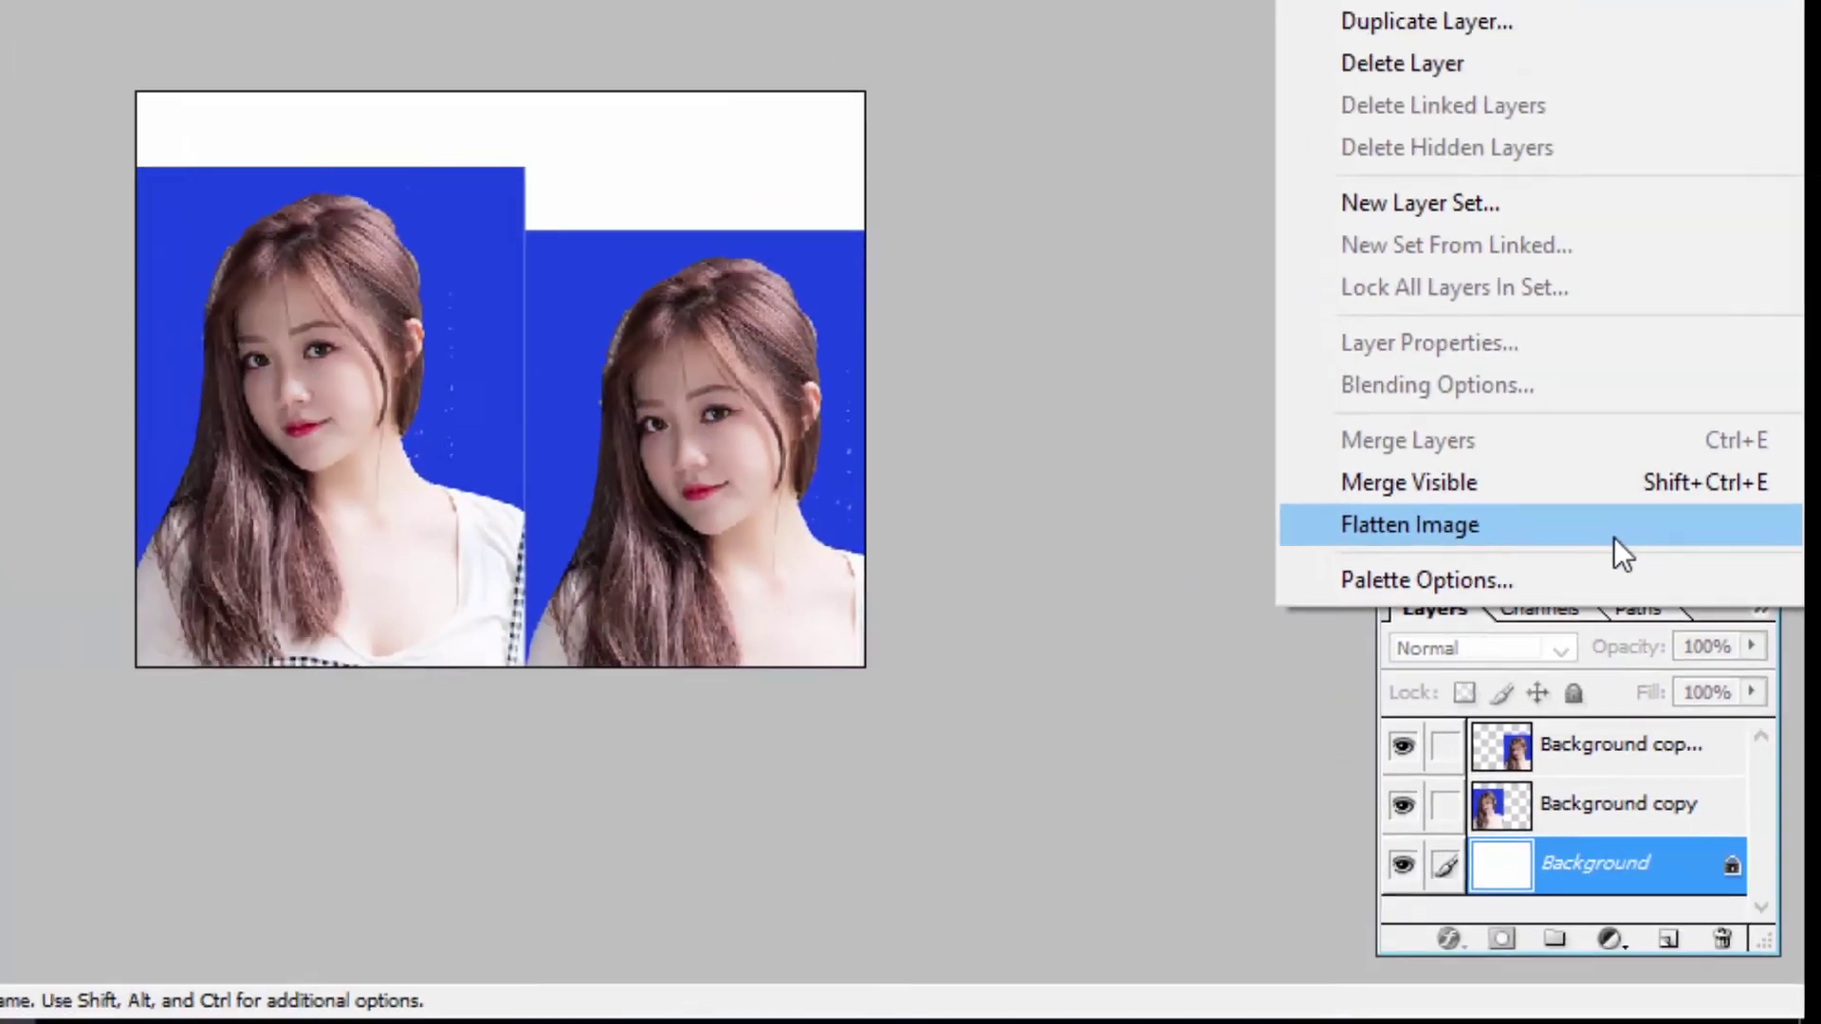
pyautogui.click(1613, 529)
pyautogui.click(57, 209)
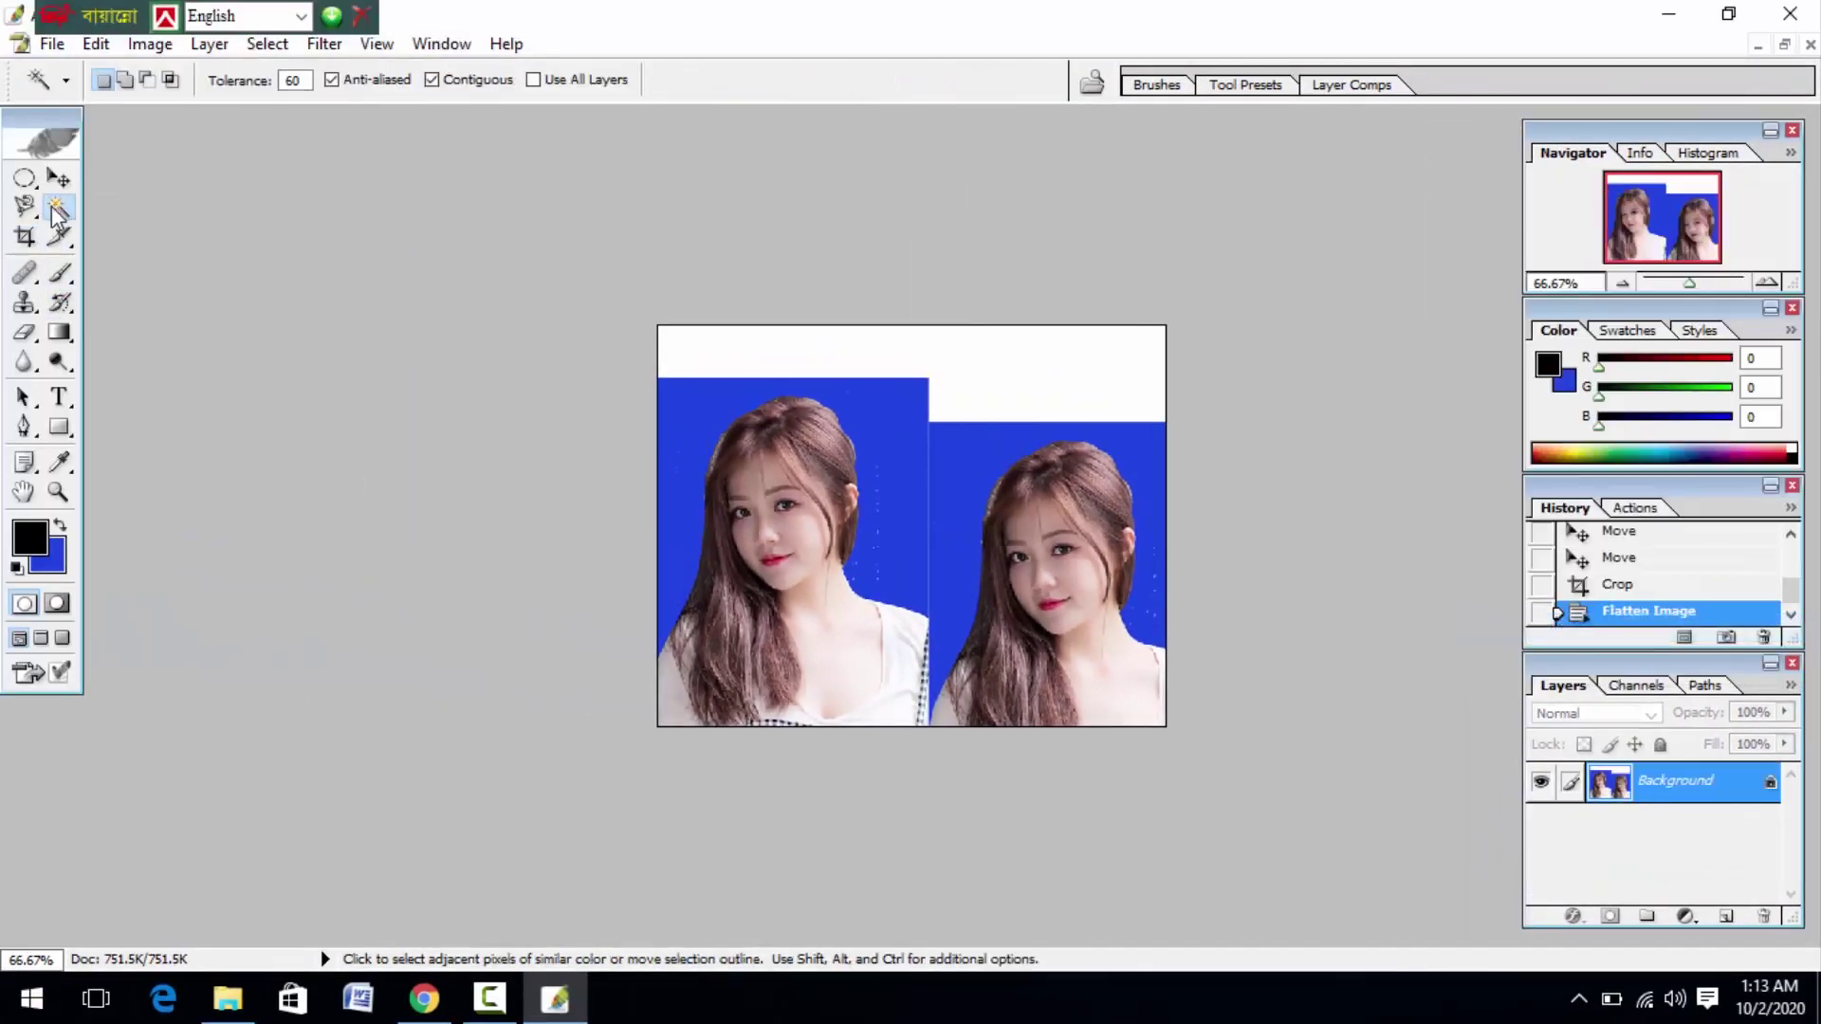
pyautogui.click(1002, 403)
pyautogui.keyDown('shift'); pyautogui.click(952, 474); pyautogui.keyUp('shift')
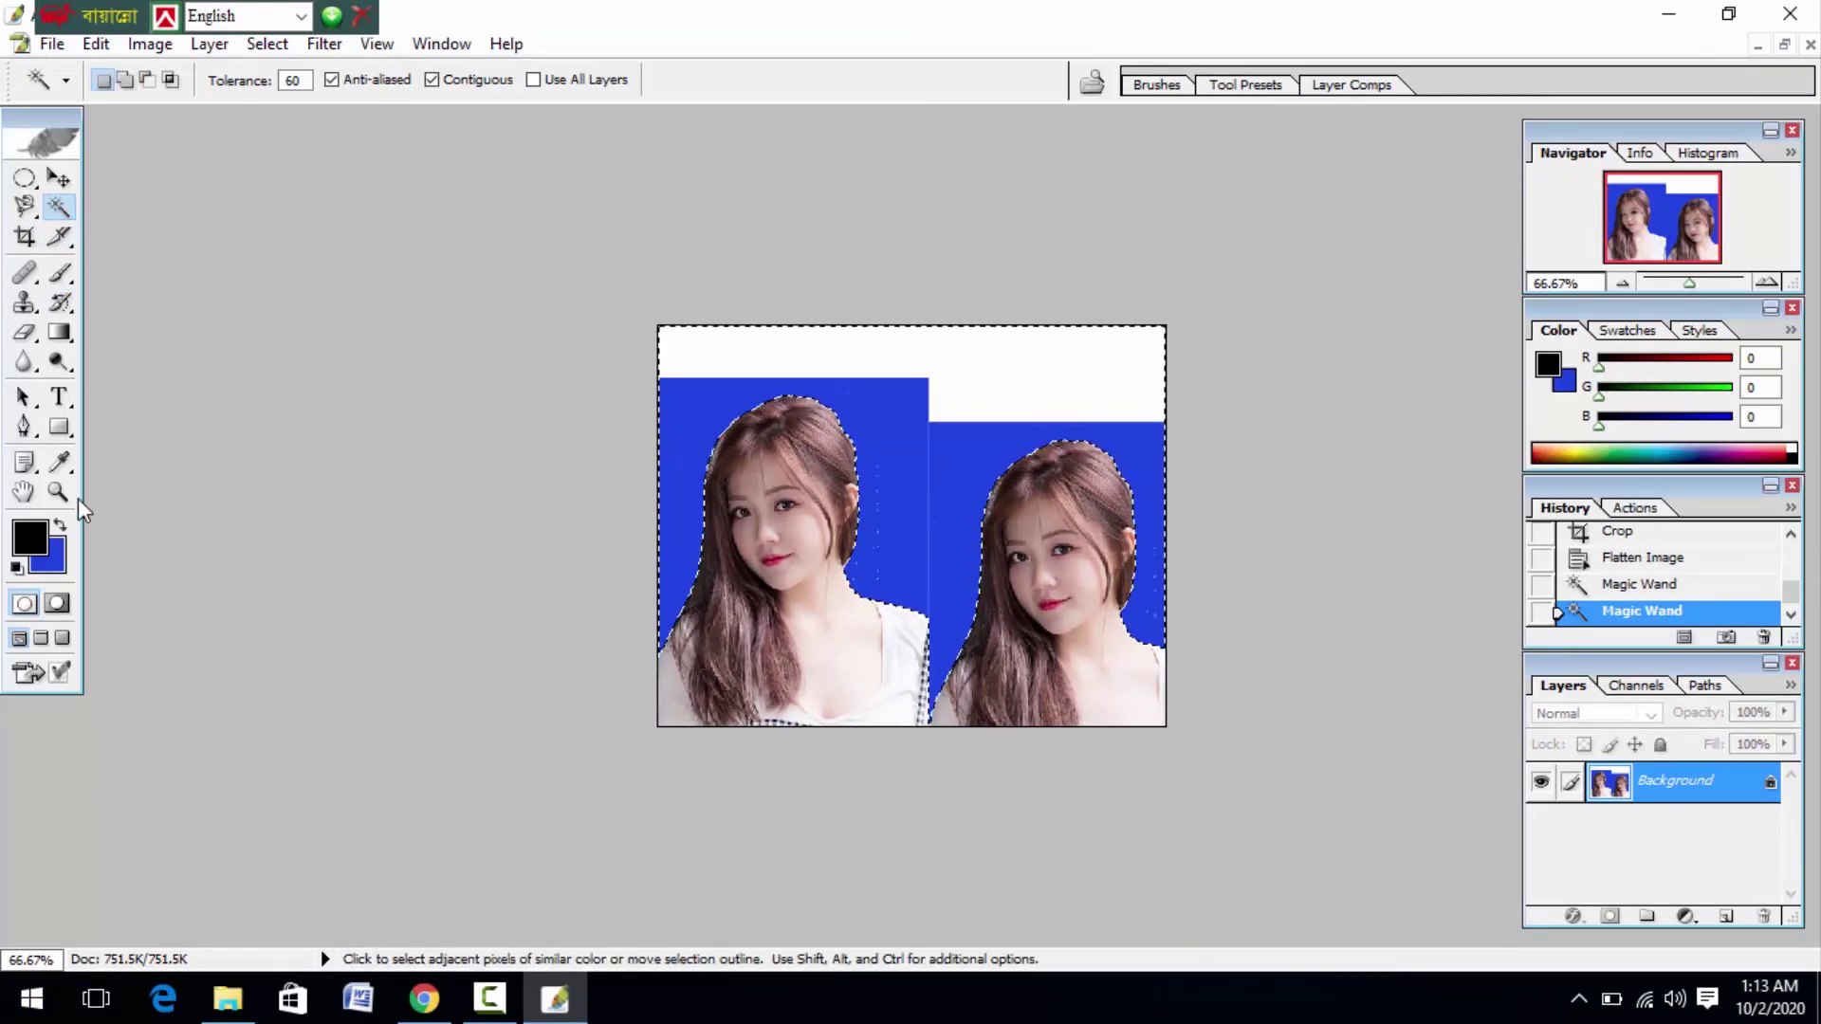
pyautogui.press('Delete')
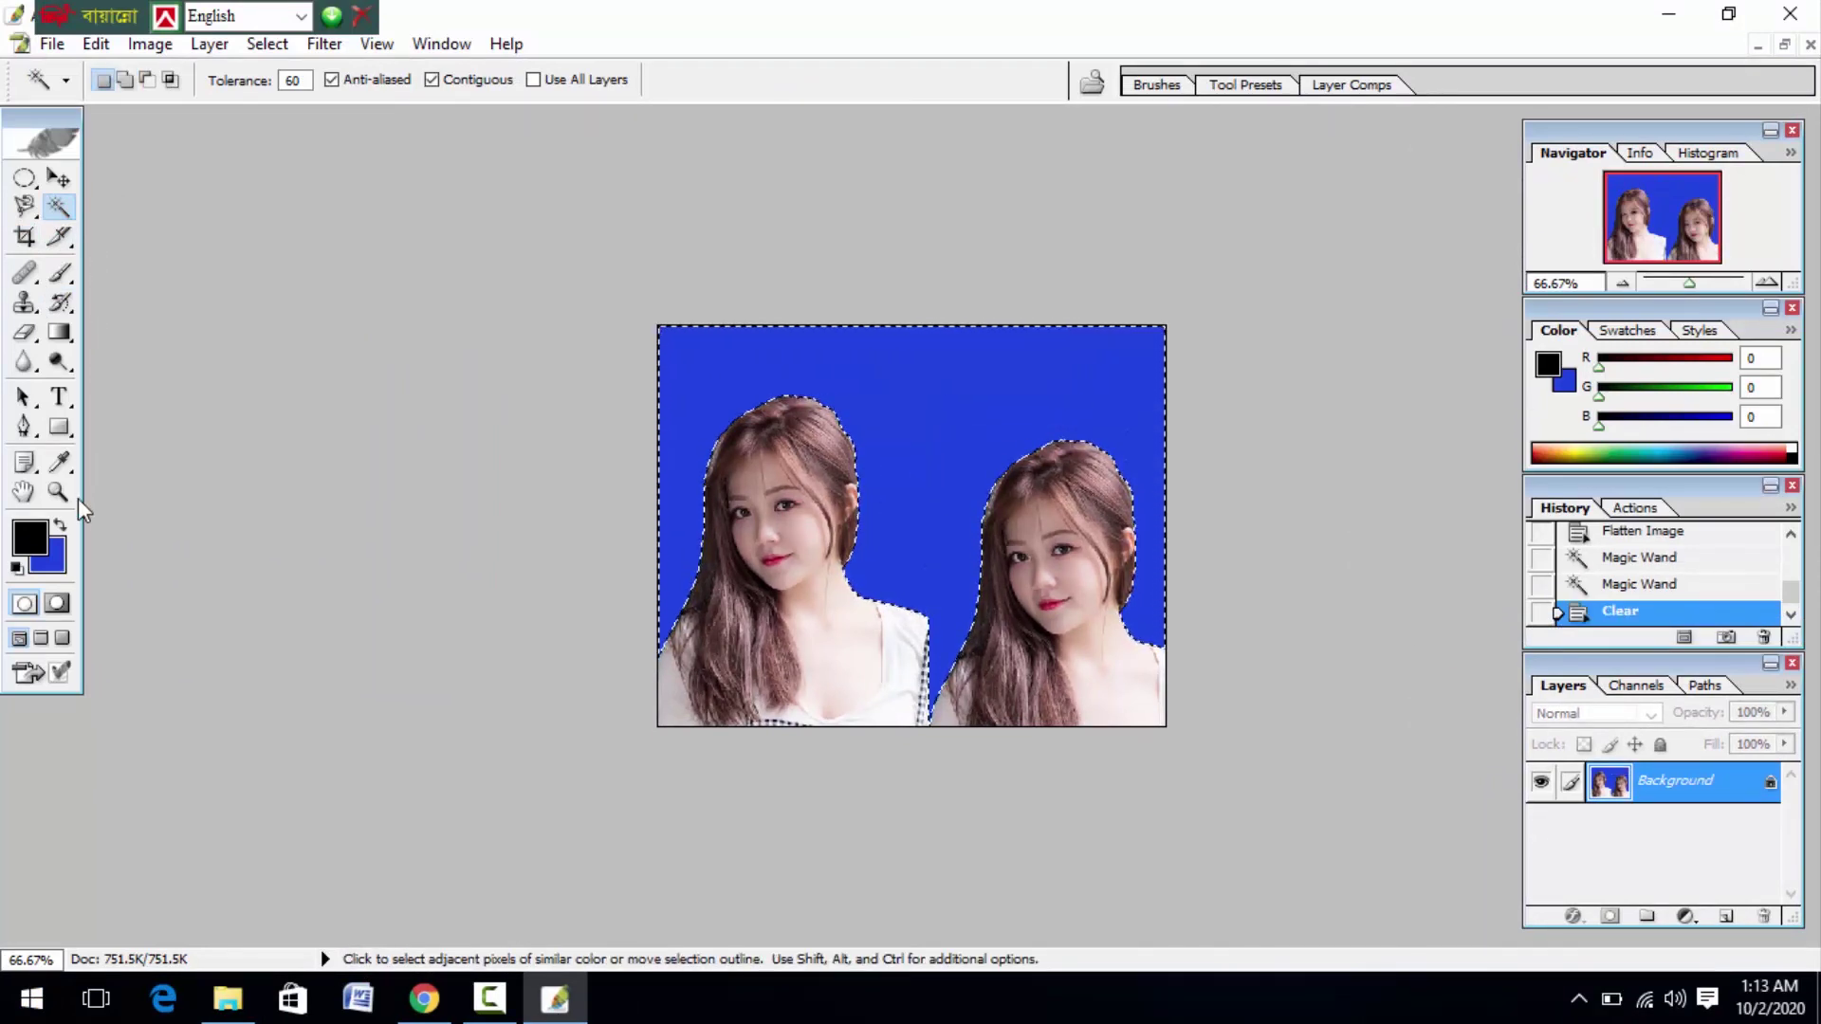
pyautogui.hotkey('ctrl', 'd')
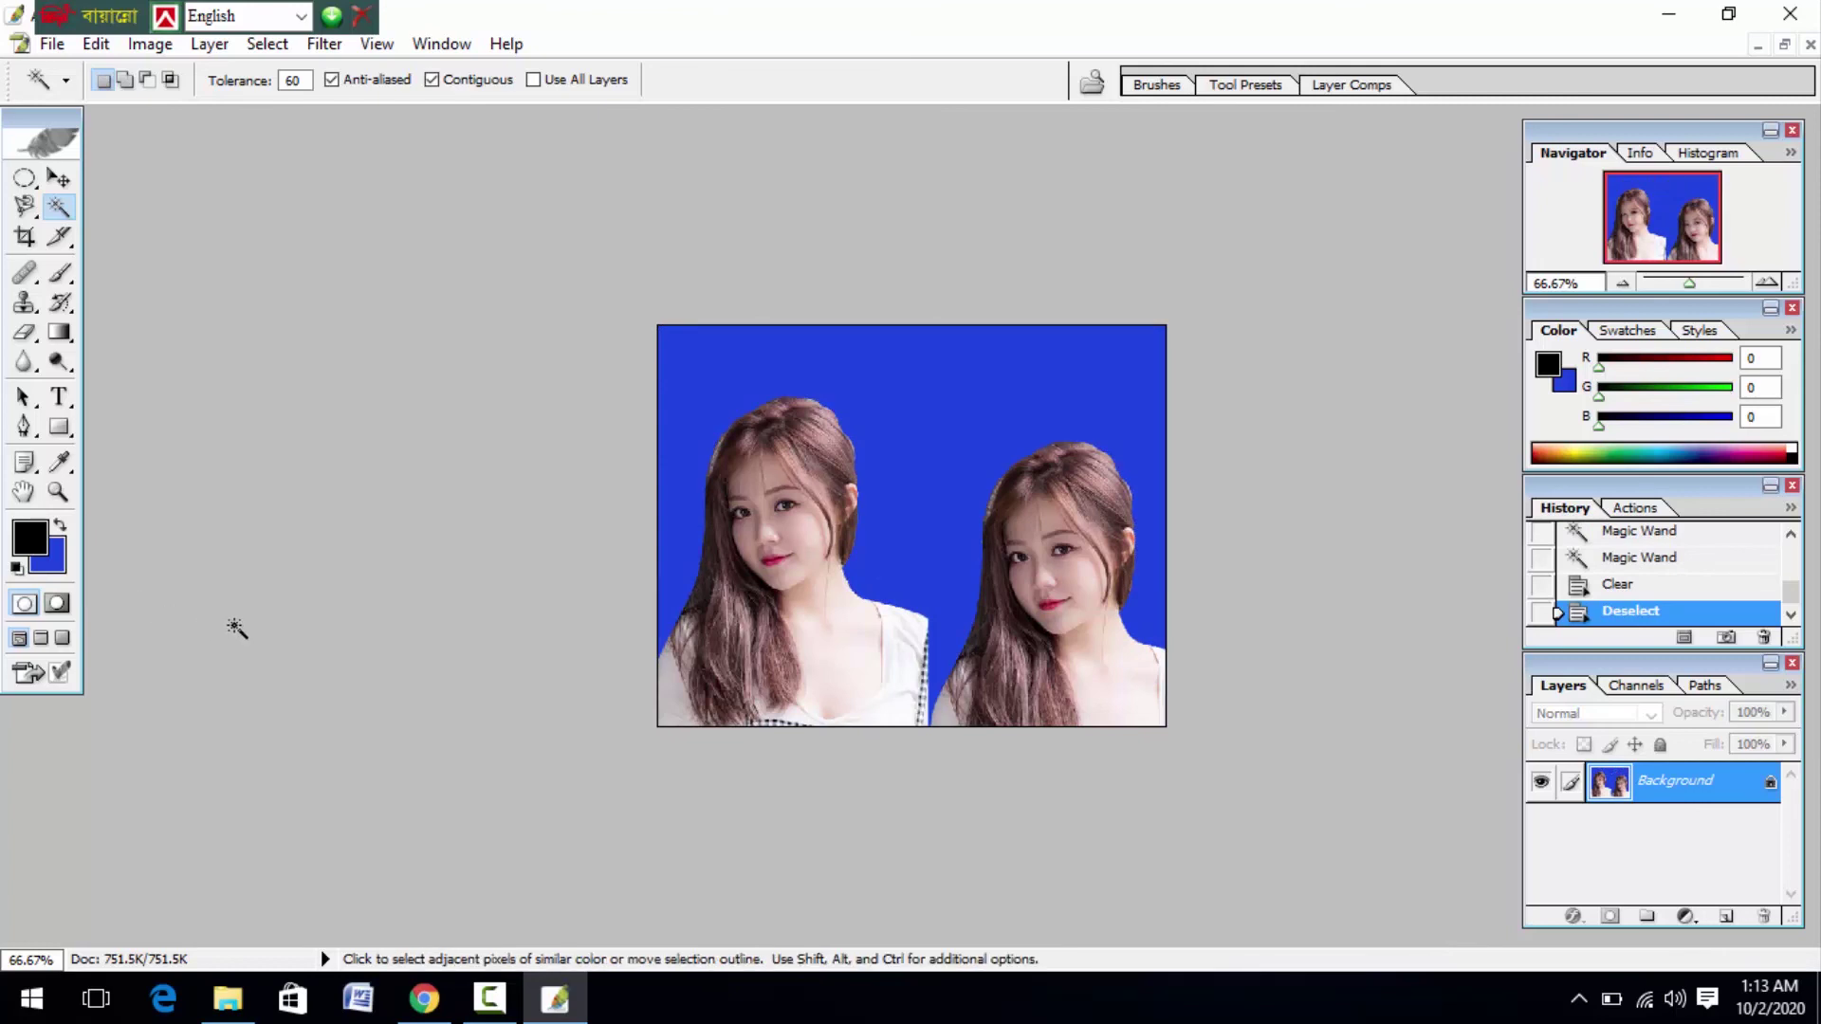
pyautogui.click(809, 665)
pyautogui.hotkey('ctrl', 'd')
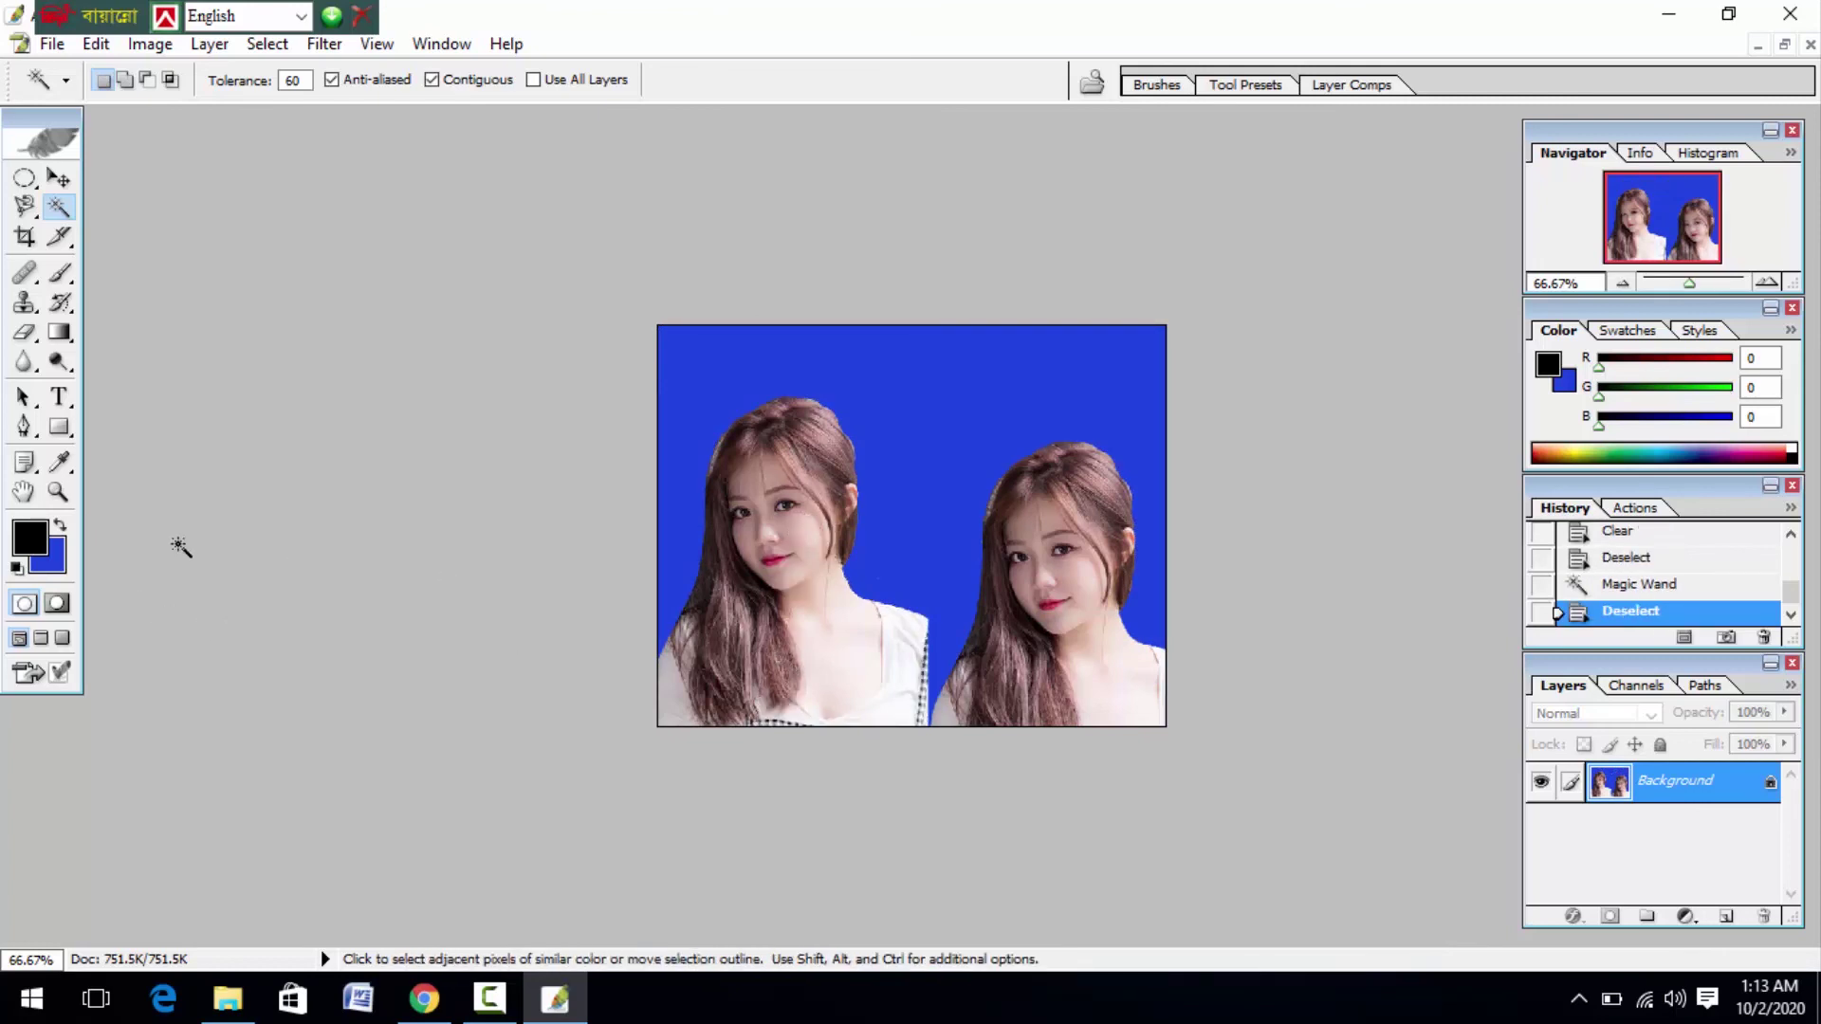
# Inspect the merged blue background and the portrait edges up close
pyautogui.click(57, 491)
pyautogui.doubleClick(890, 584)
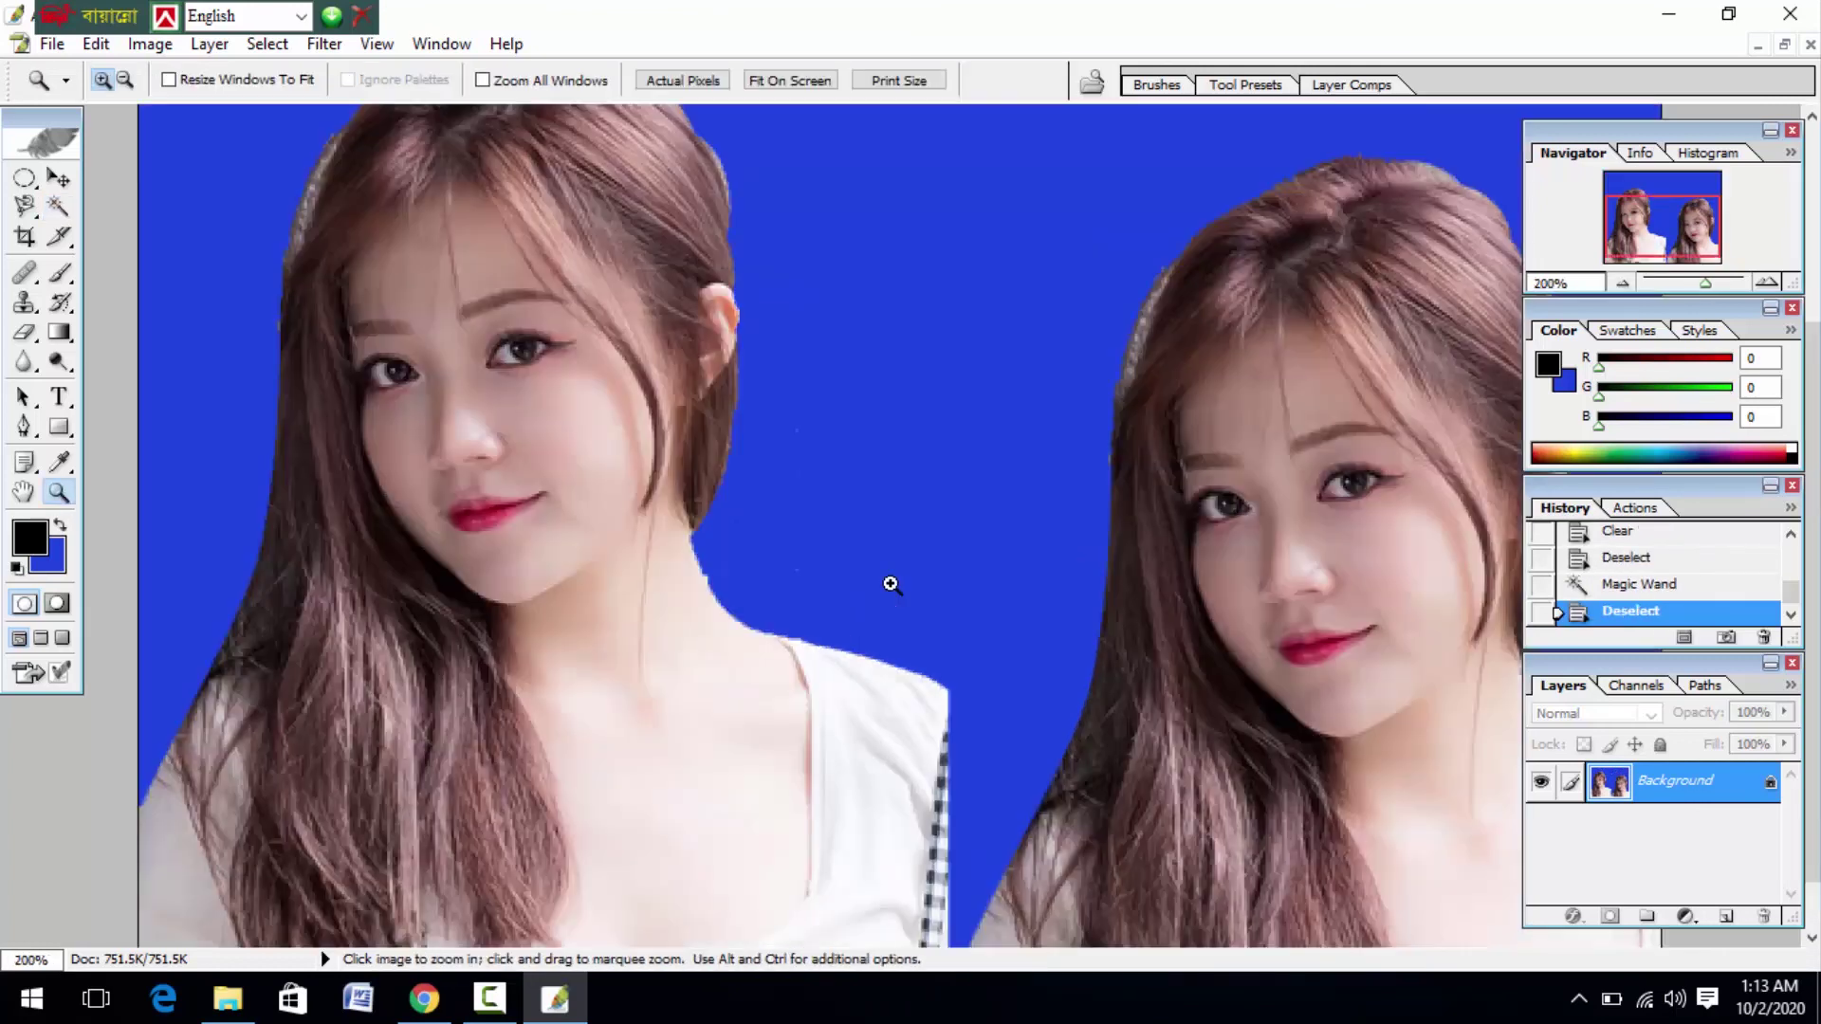
pyautogui.keyDown('alt'); pyautogui.click(812, 572); pyautogui.keyUp('alt')
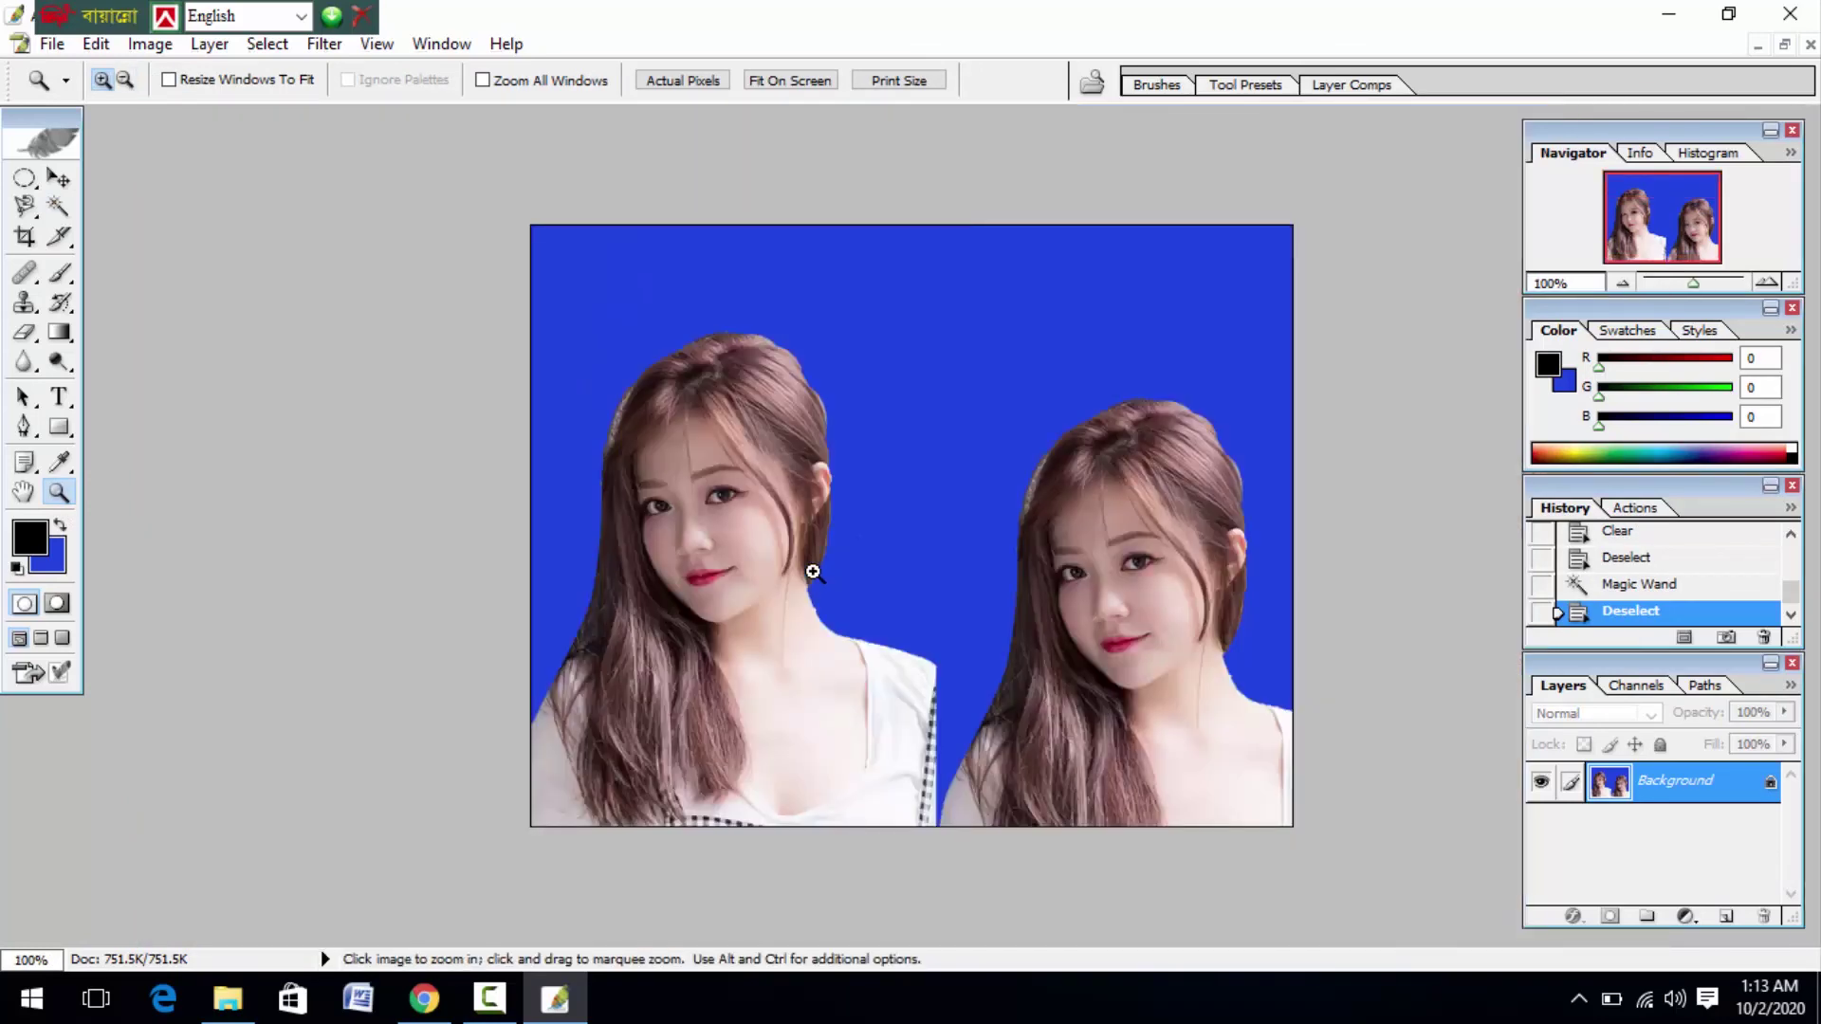
pyautogui.click(813, 571)
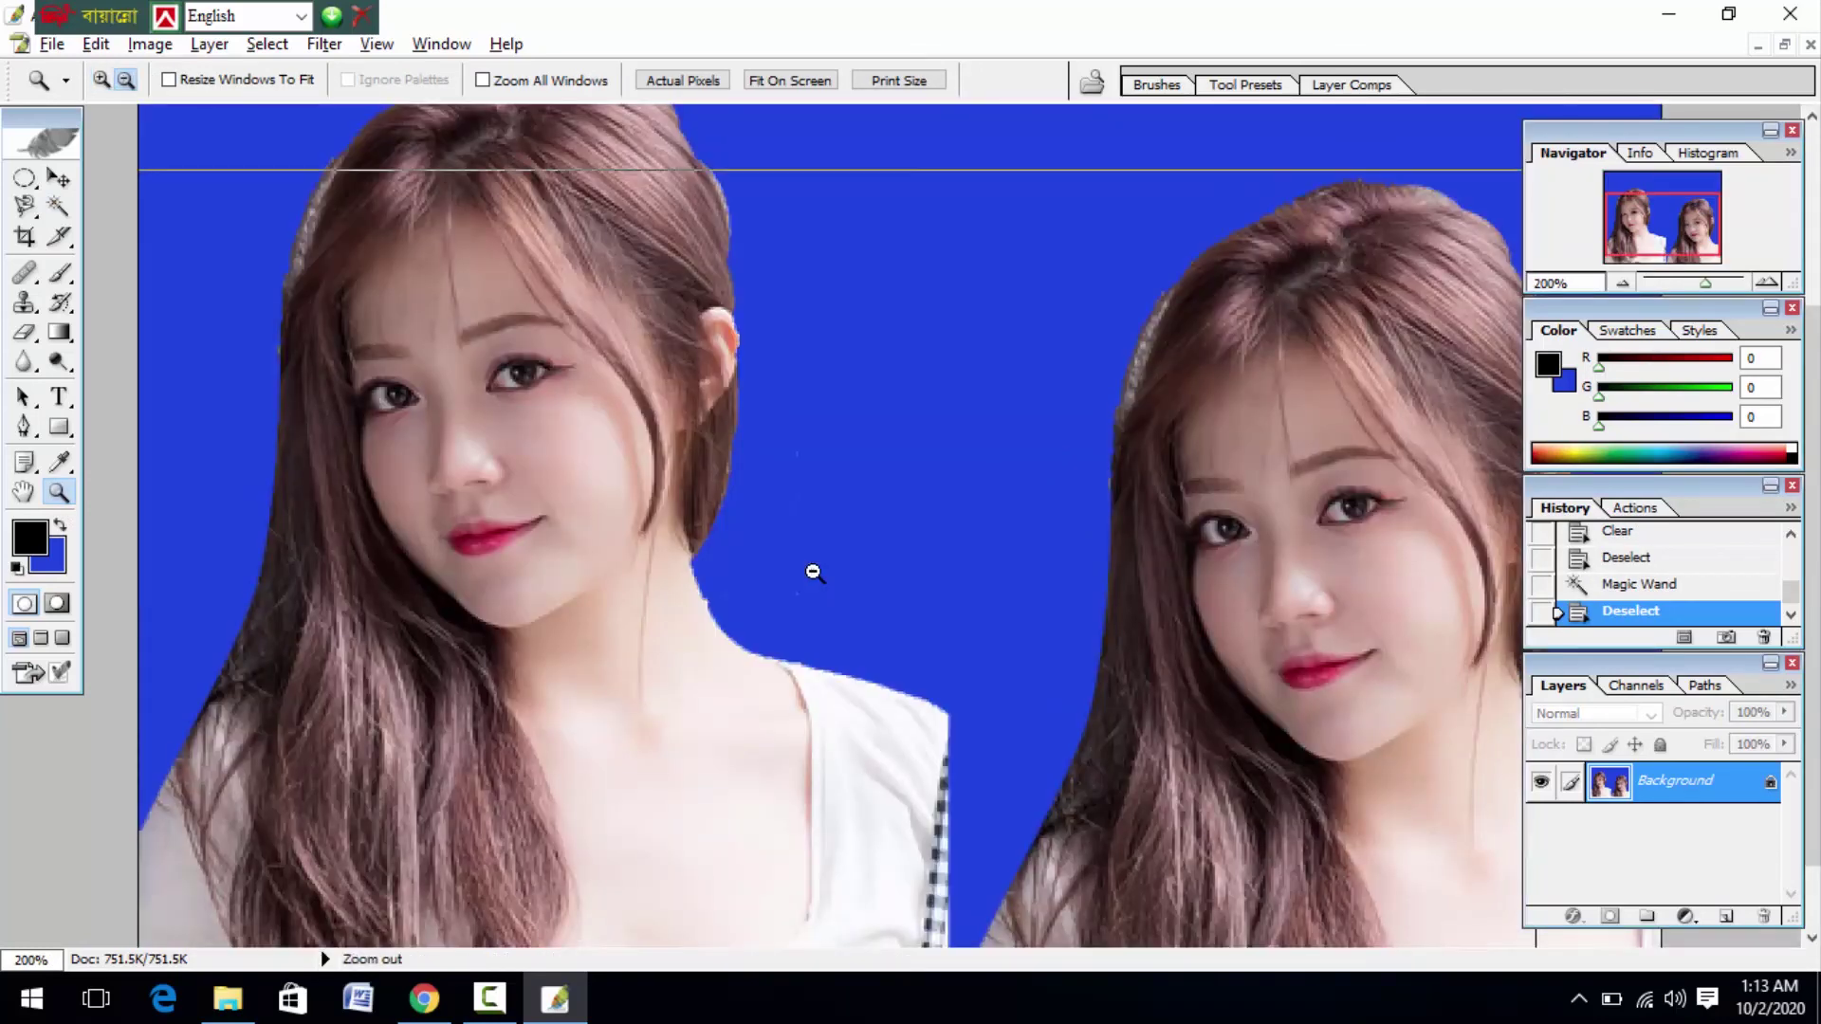
pyautogui.keyDown('alt'); pyautogui.click(812, 572); pyautogui.keyUp('alt')
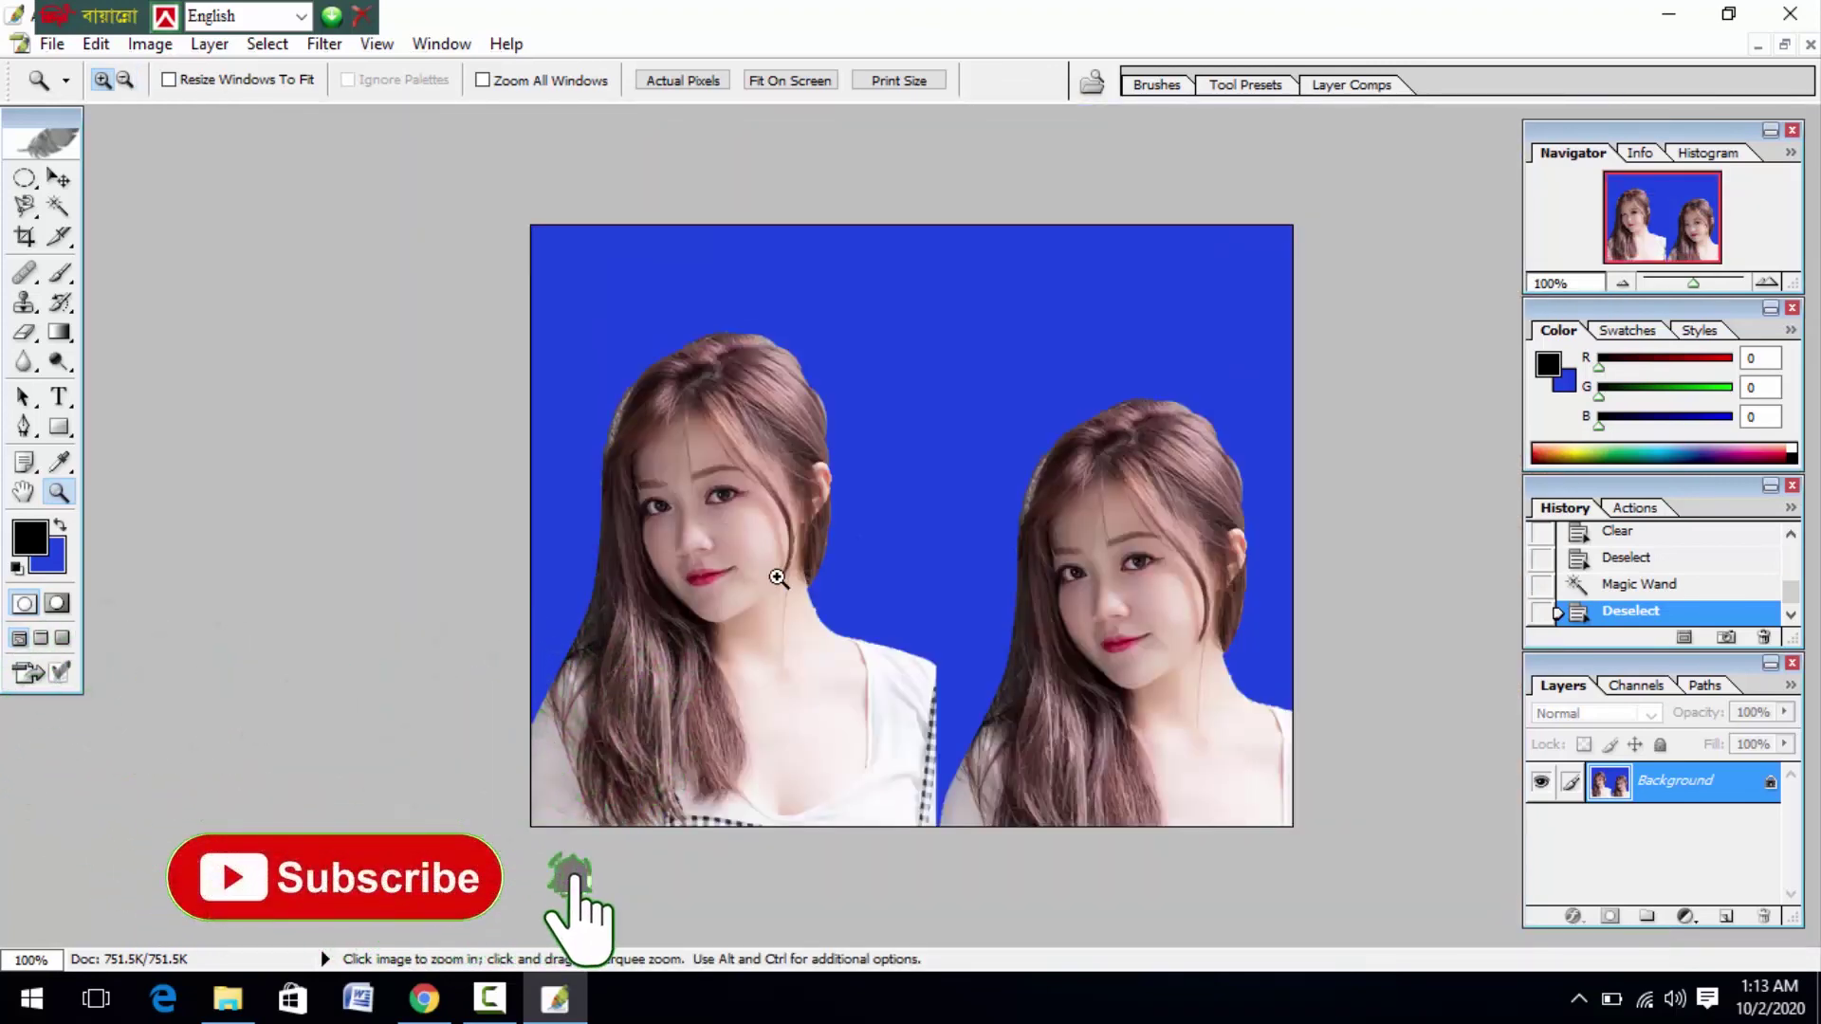
pyautogui.click(490, 997)
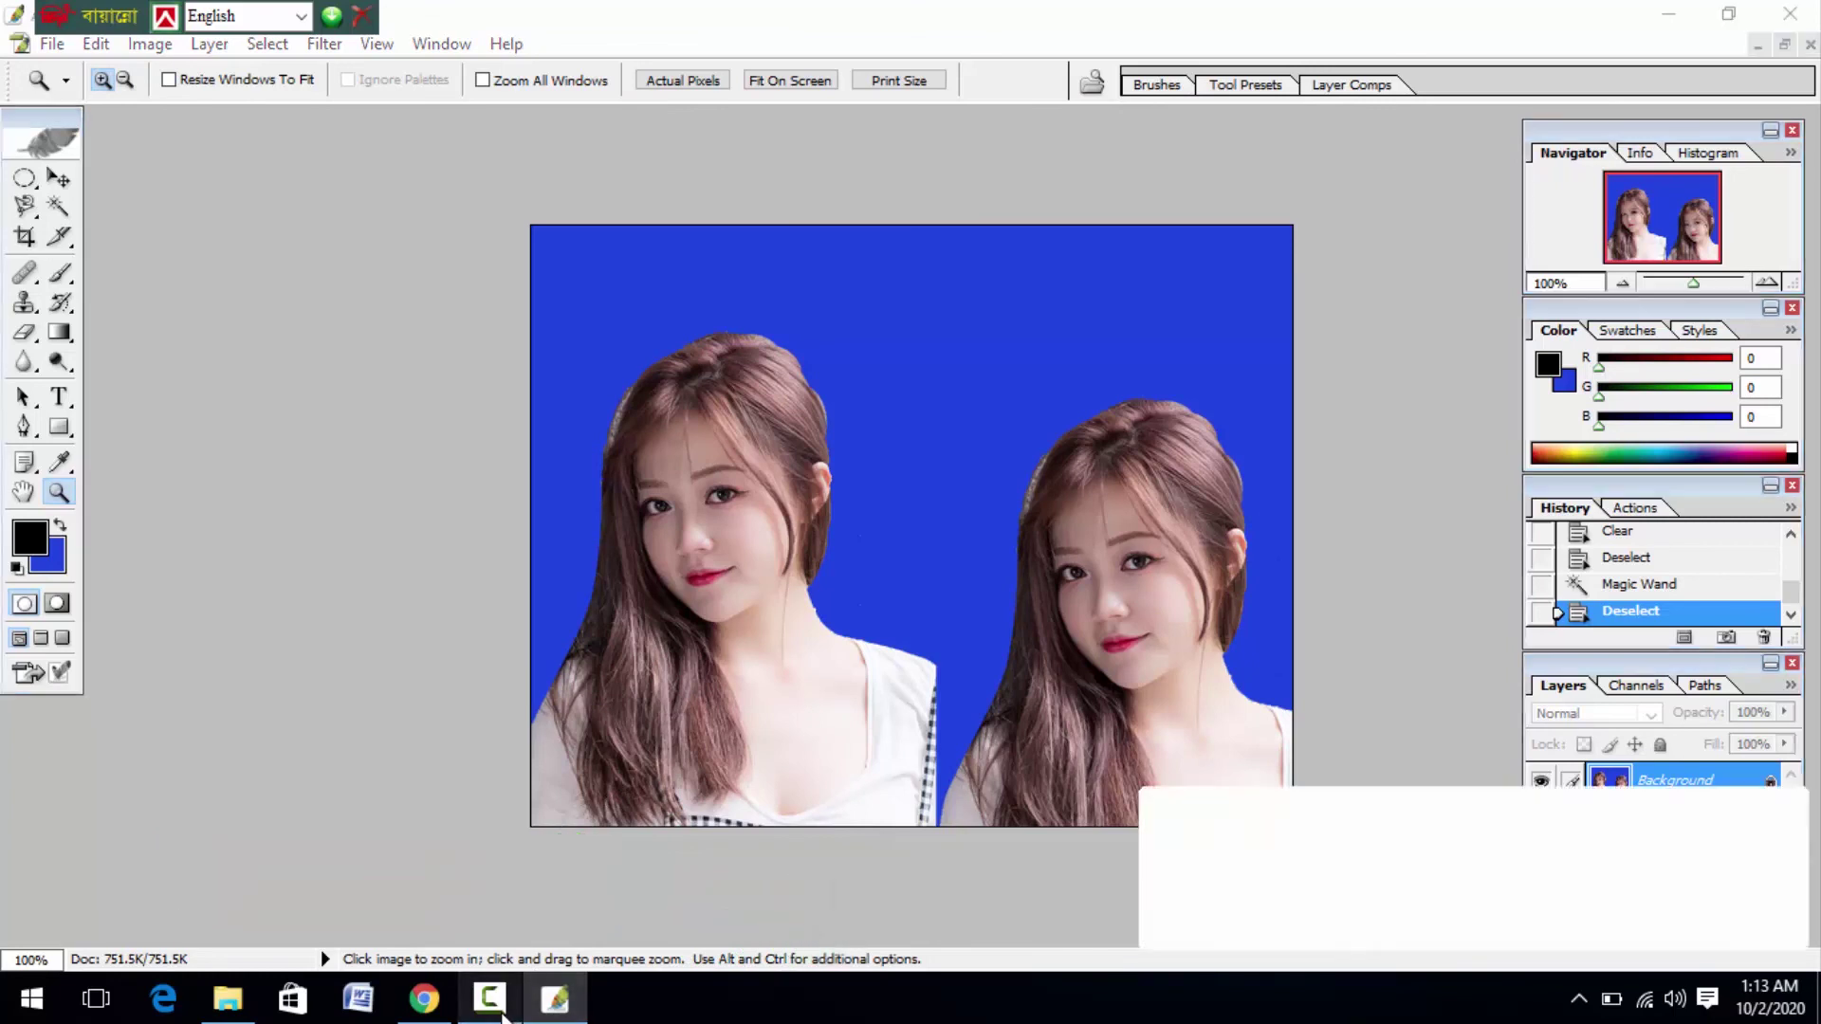
pyautogui.click(1760, 804)
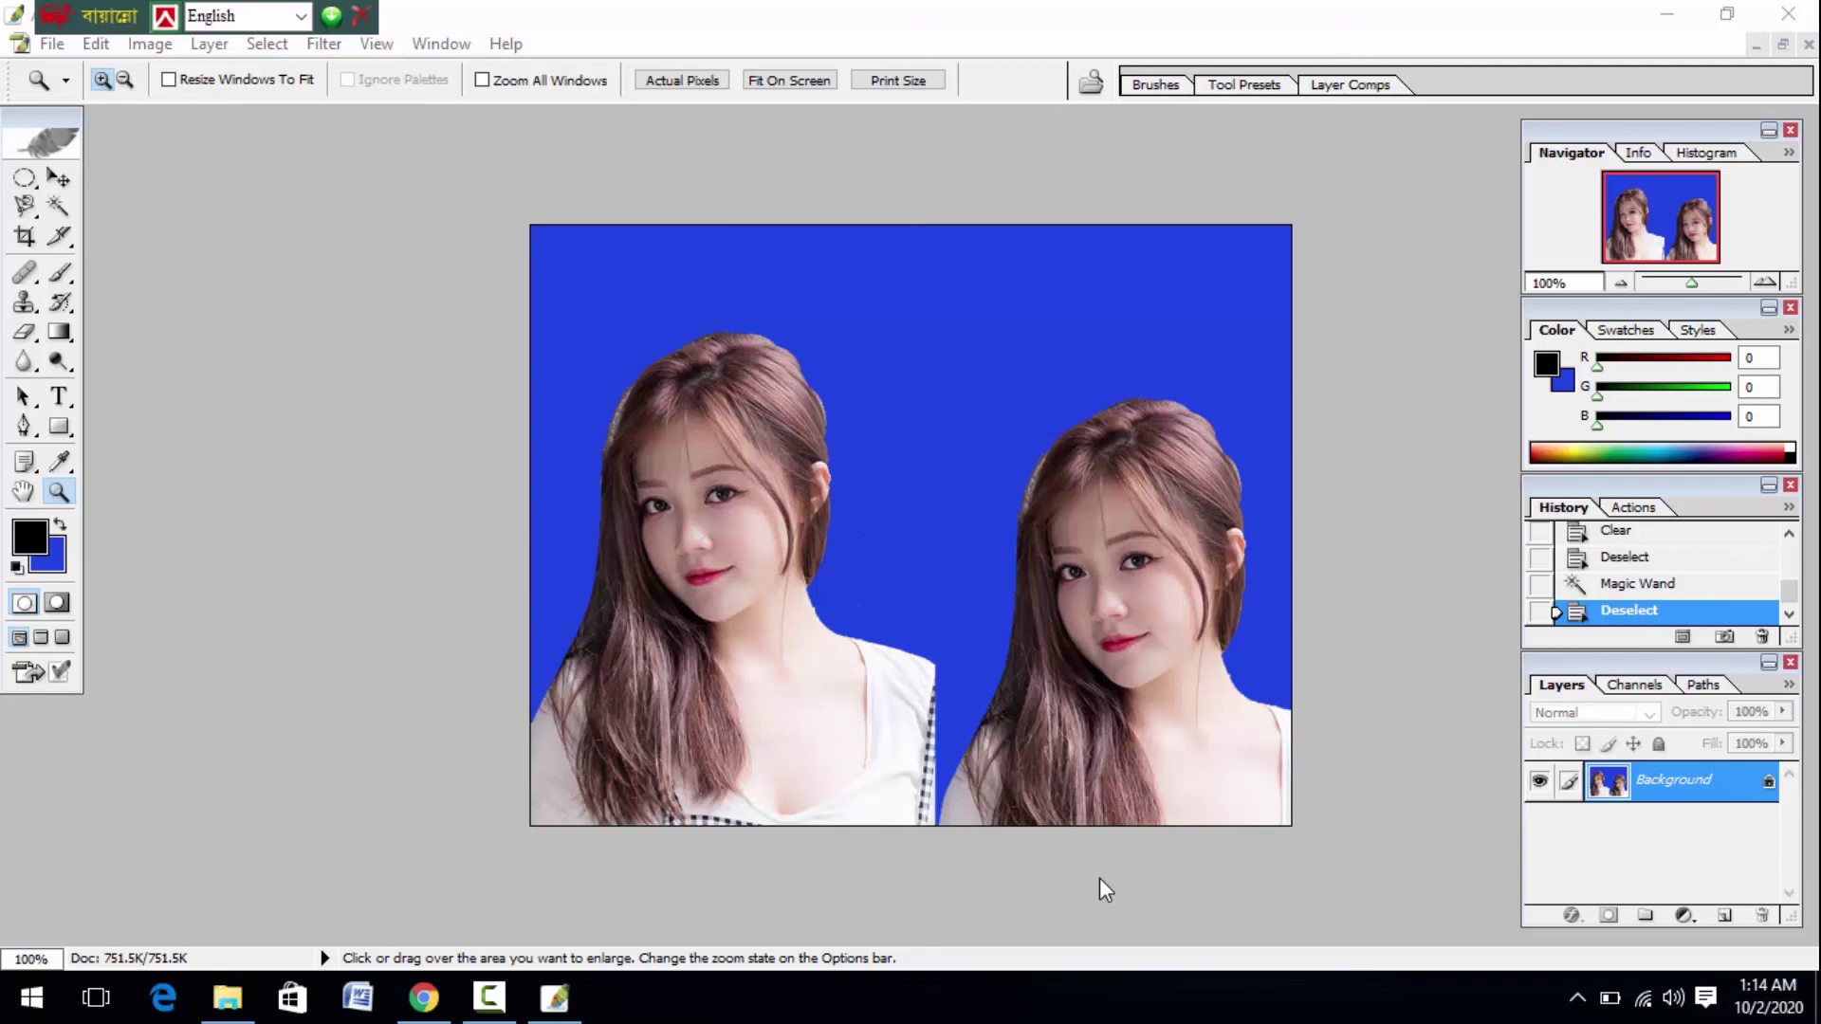
pyautogui.click(512, 1007)
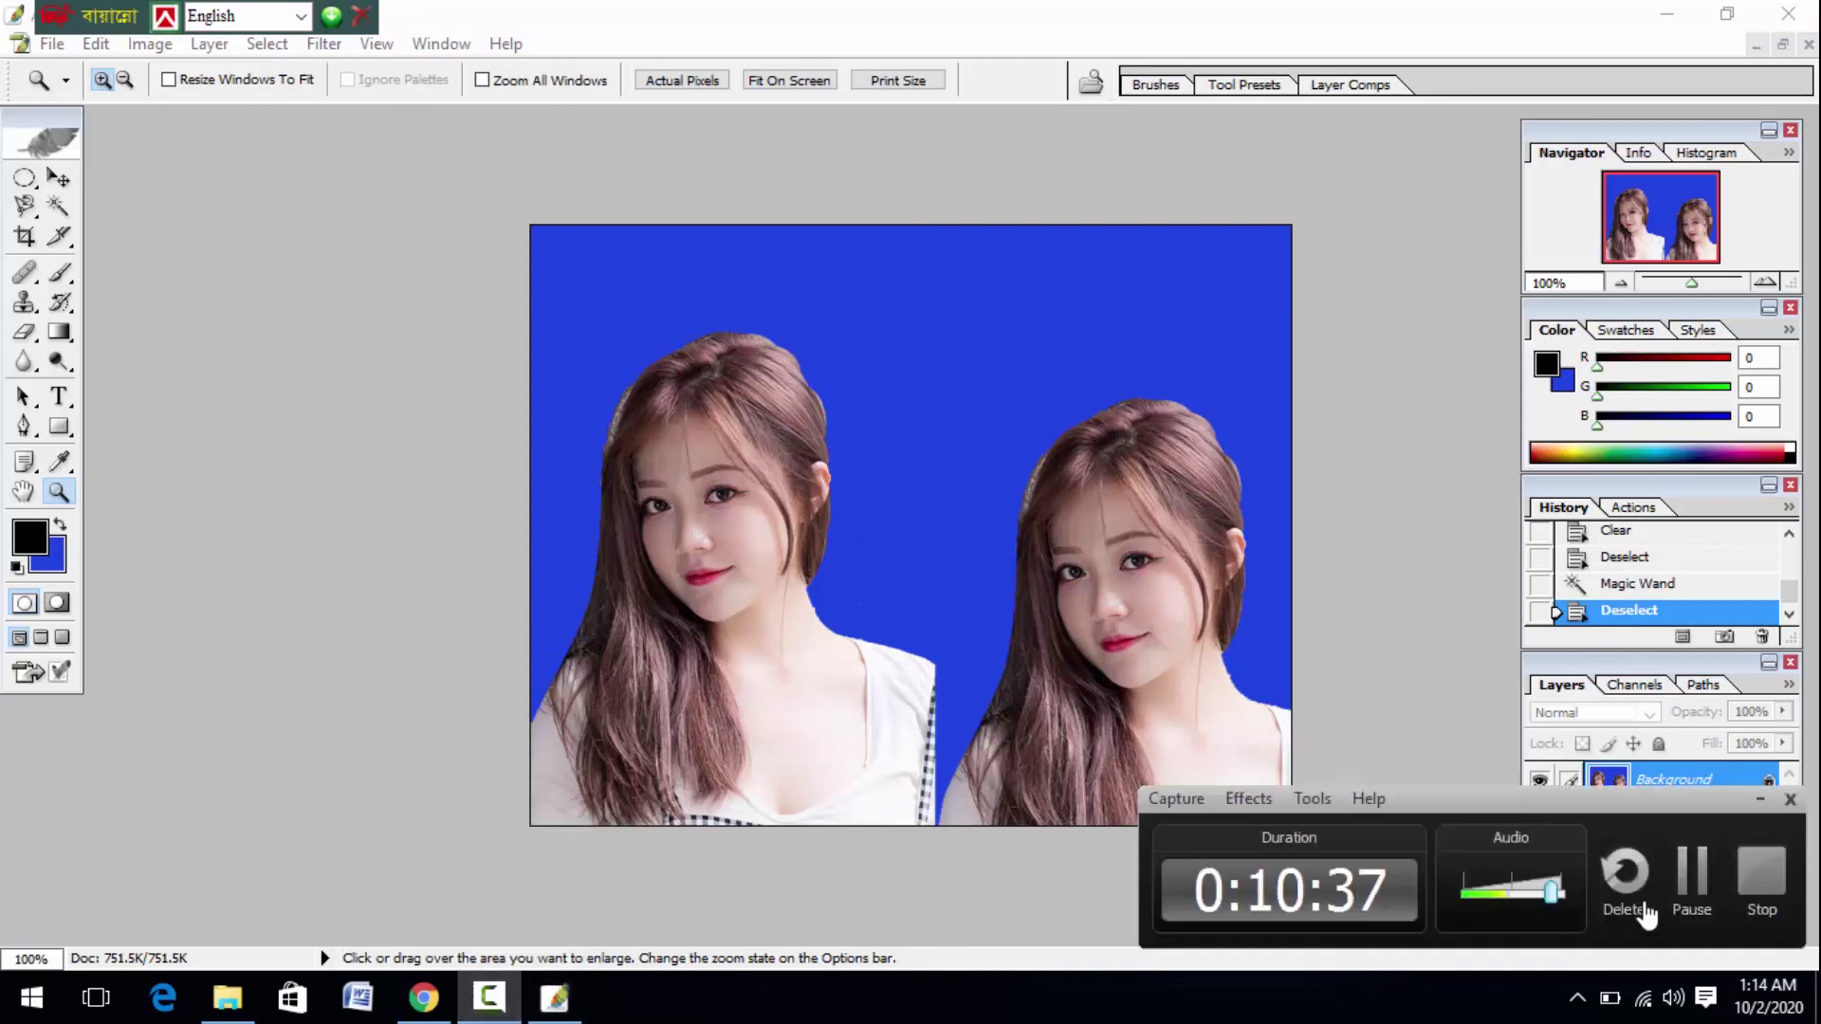